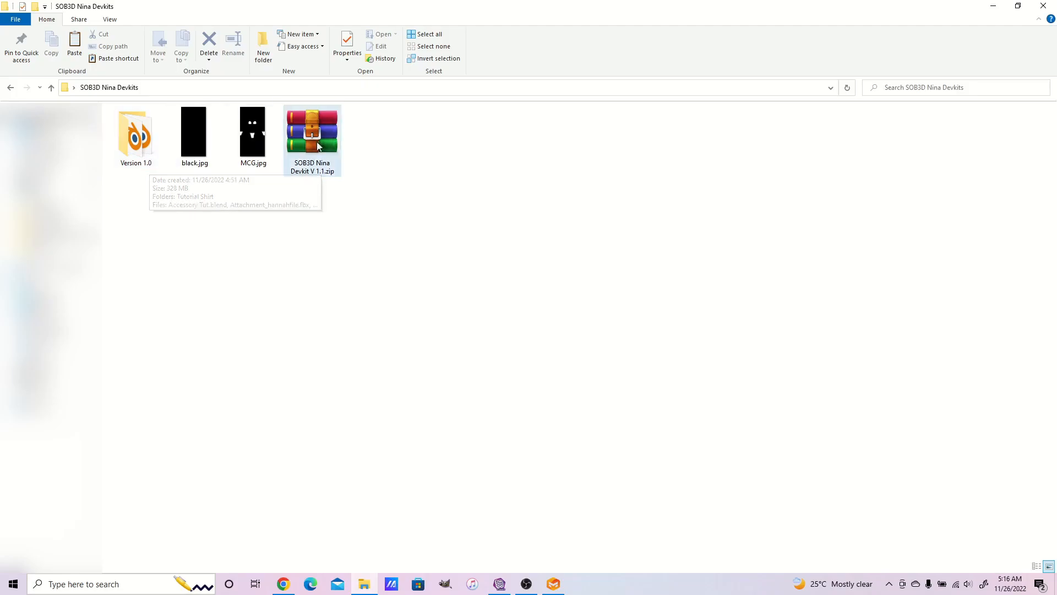
- Extract SOB3D Nina Devkit V 1.1.zip into the current folder and open the extracted SOB3D Nina Devkits V1.1 folder
click(335, 153)
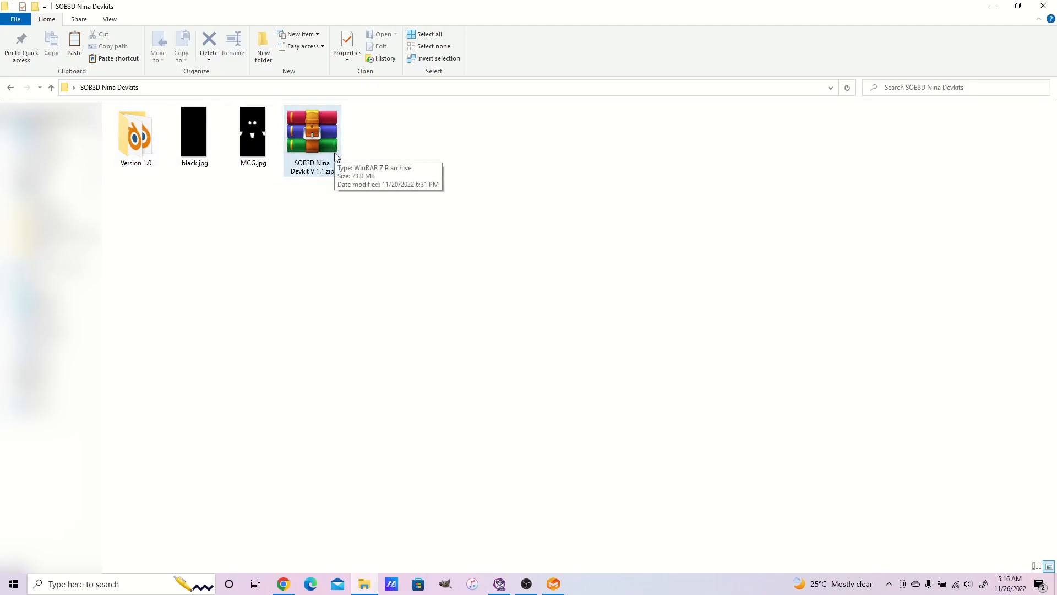
click(335, 153)
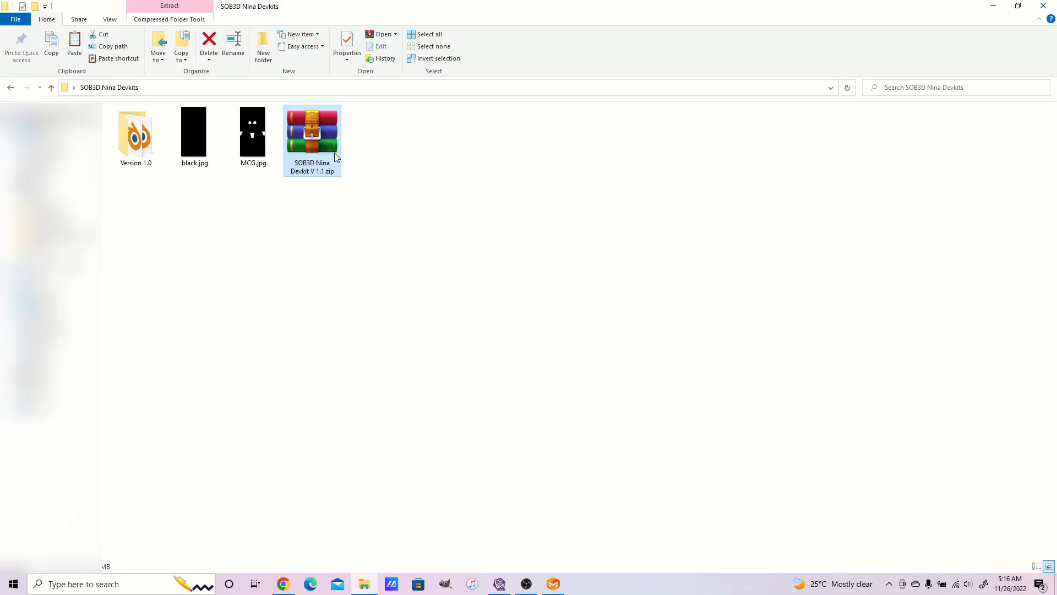
right_click(335, 154)
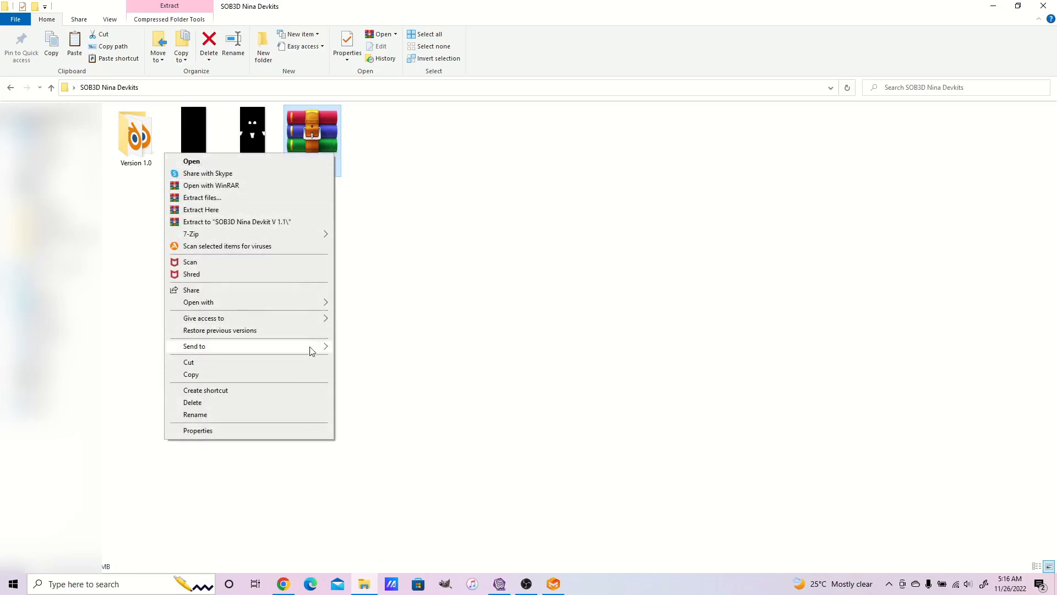
click(298, 210)
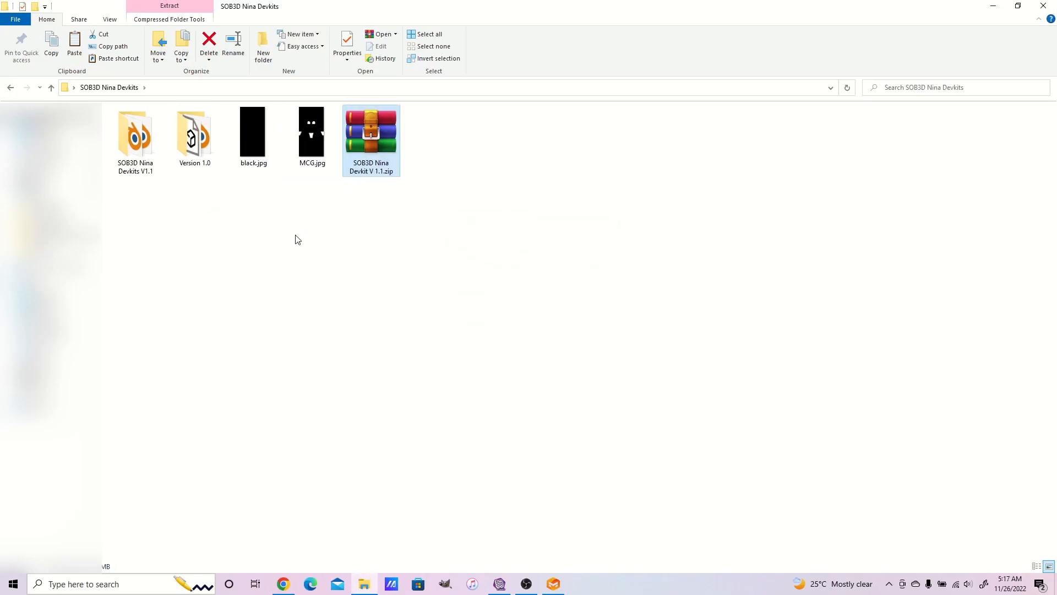
double_click(145, 155)
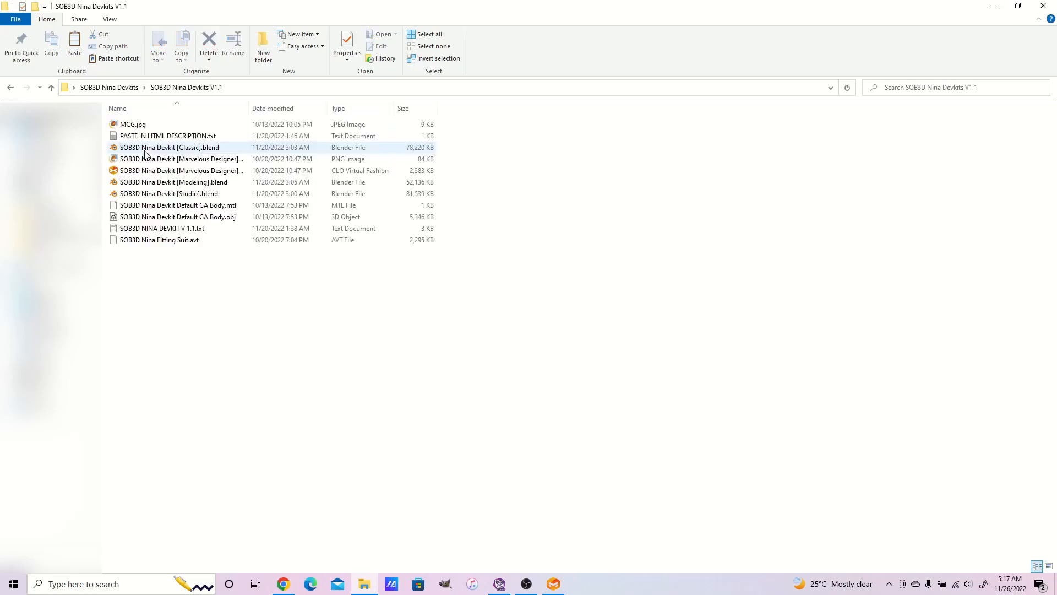
- Display the files in the SOB3D Nina Devkits V1.1 folder as large icons
right_click(249, 318)
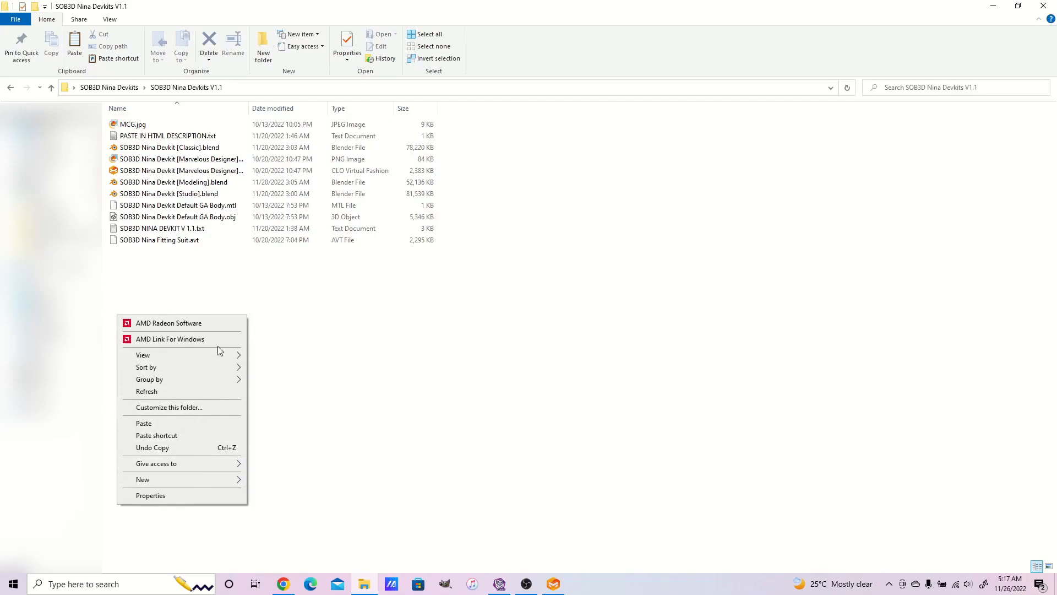
mouse_move(210, 358)
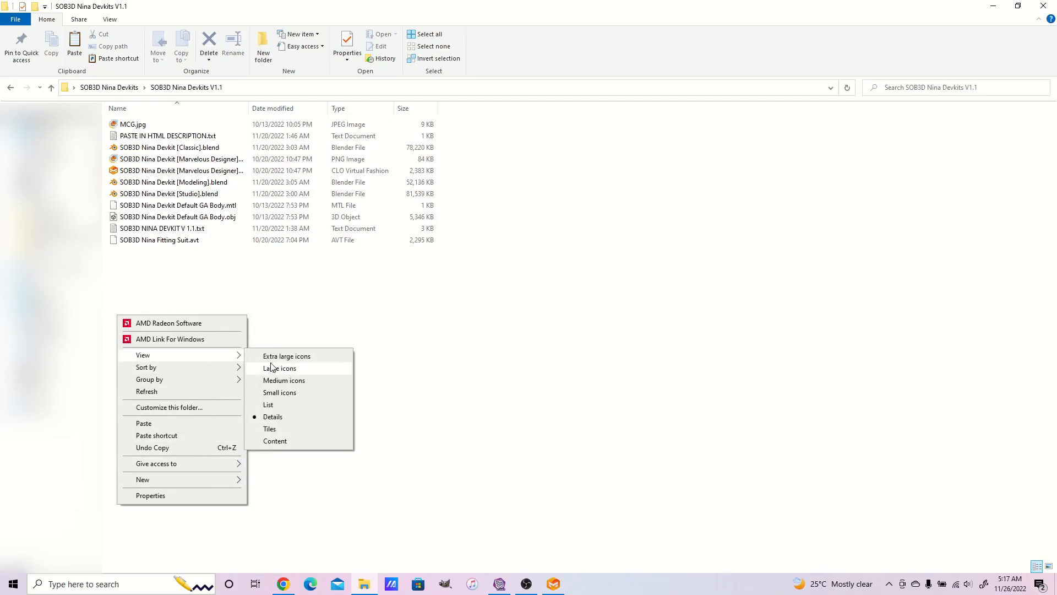
click(269, 367)
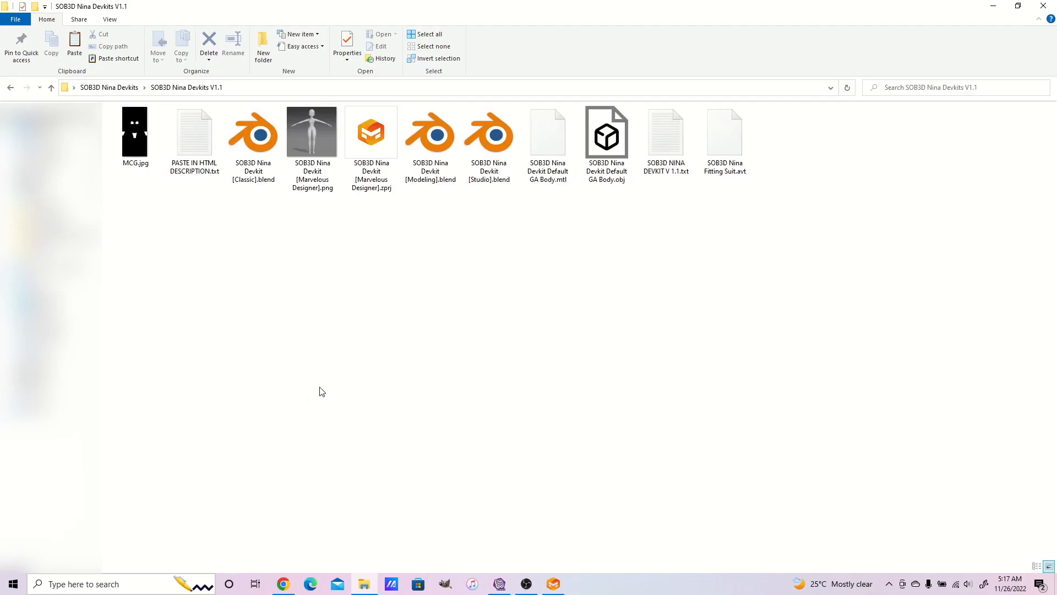
- Read the HTML code in PASTE IN HTML DESCRIPTION.txt and close the file
click(132, 138)
click(208, 158)
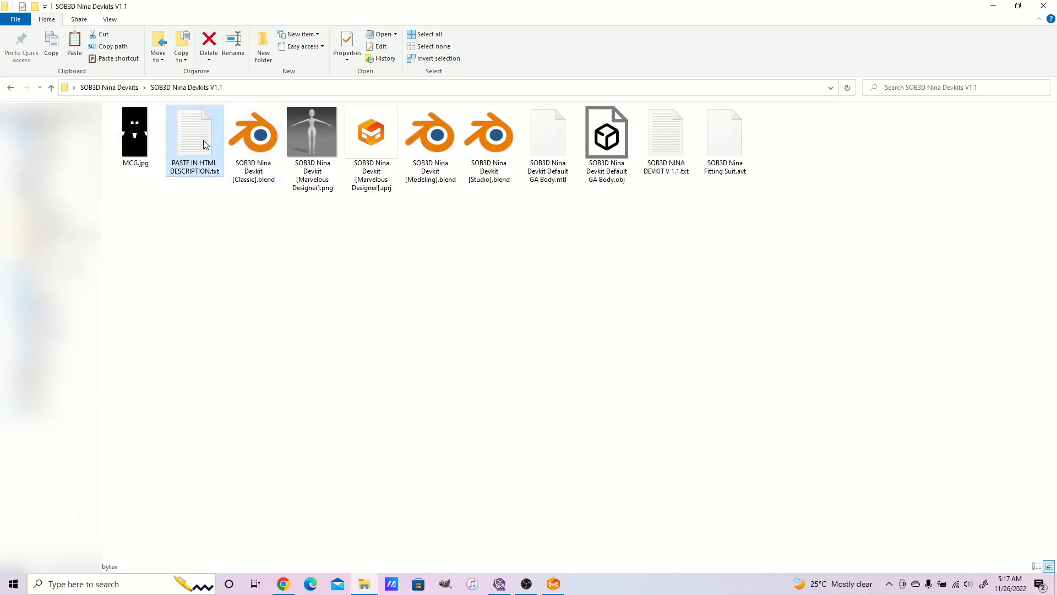
double_click(204, 144)
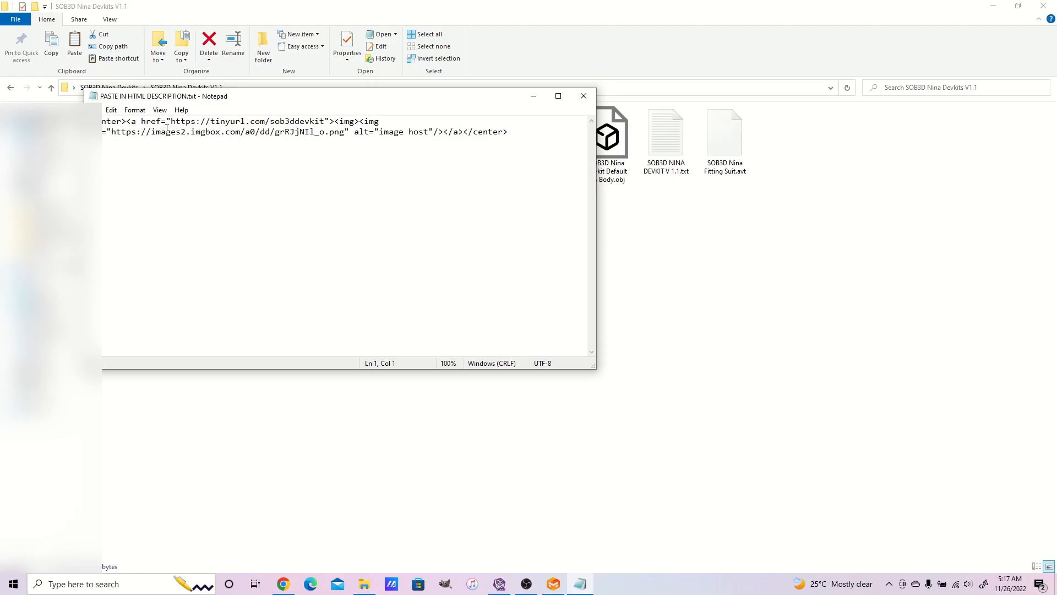
click(582, 96)
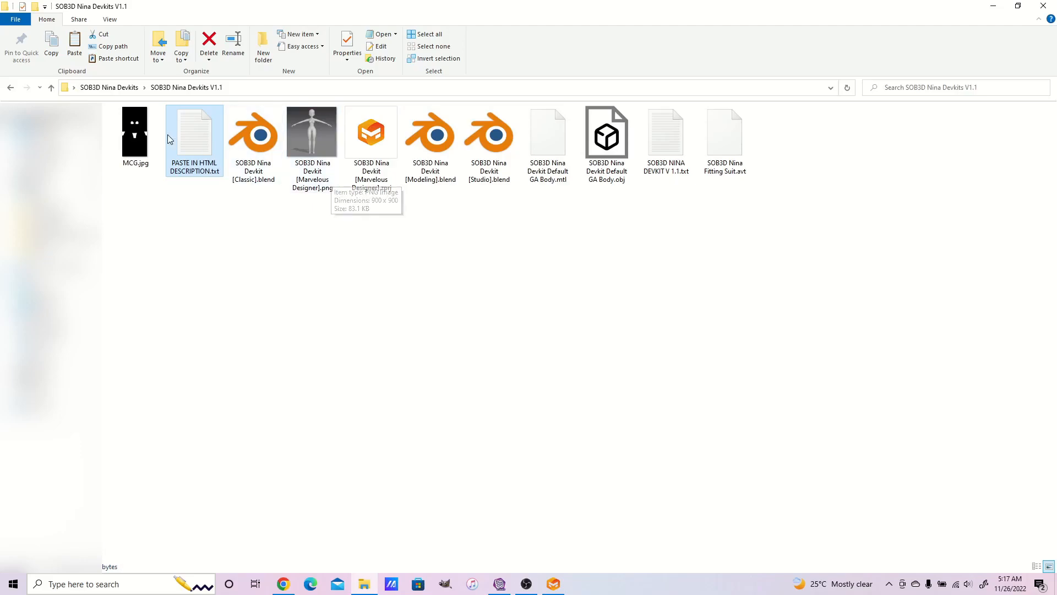
double_click(205, 172)
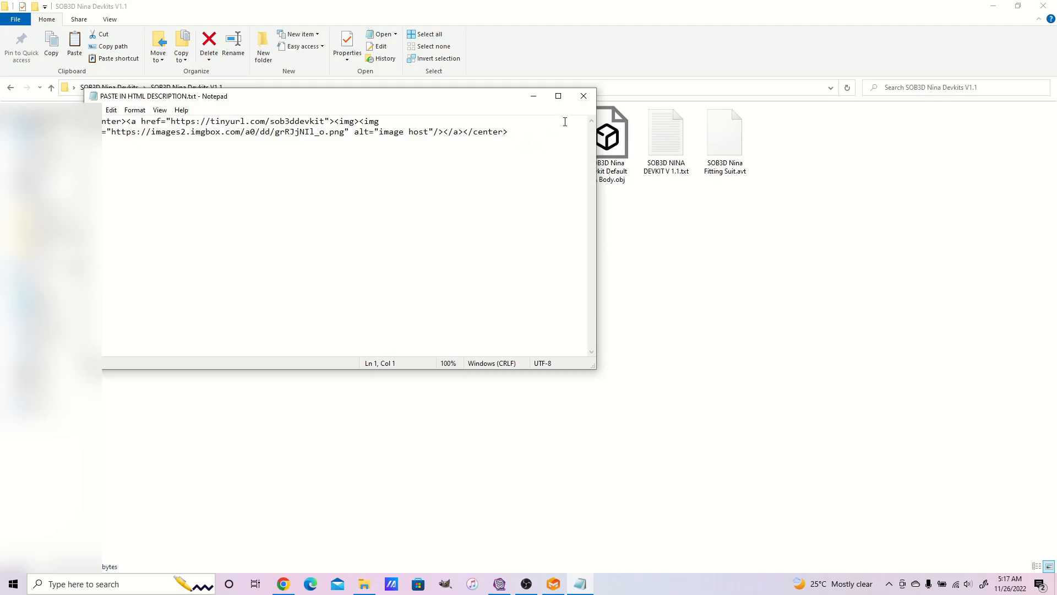
click(584, 96)
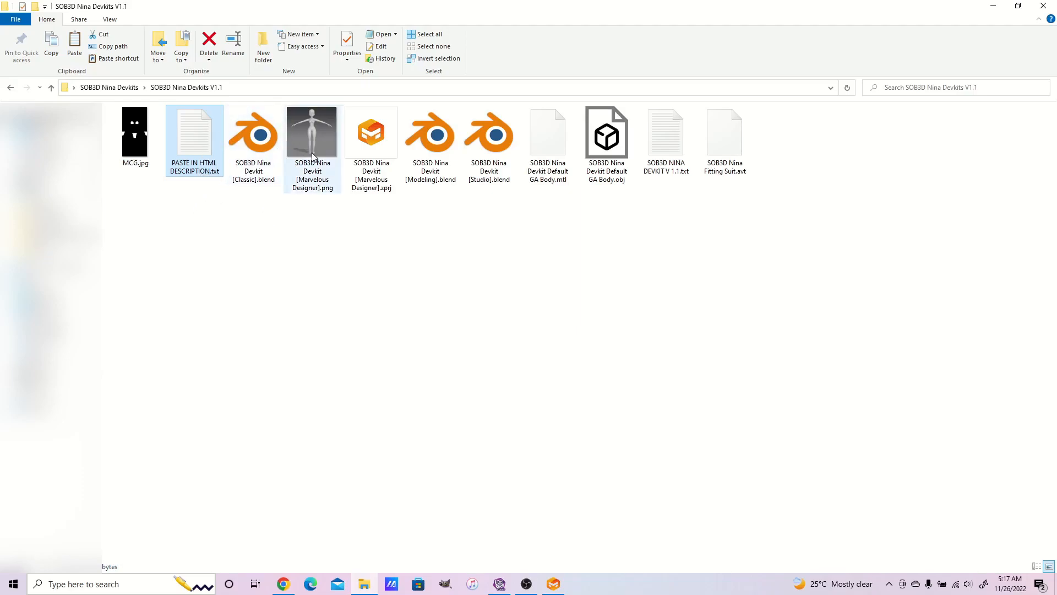
- Look over the devkit's Classic, Marvelous Designer, Modeling, Studio and Default GA Body files one by one
click(262, 141)
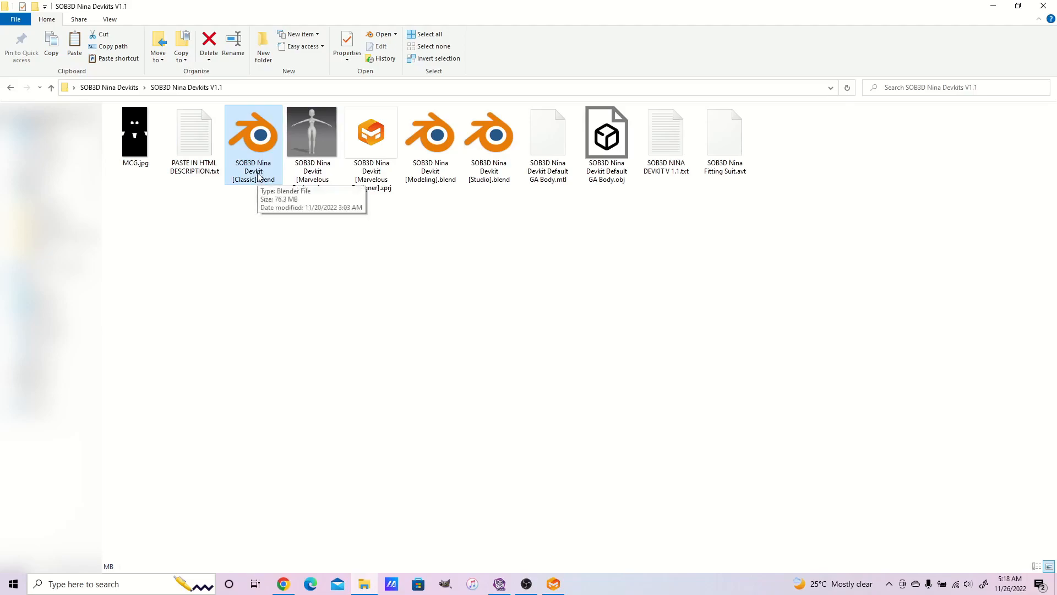
click(305, 149)
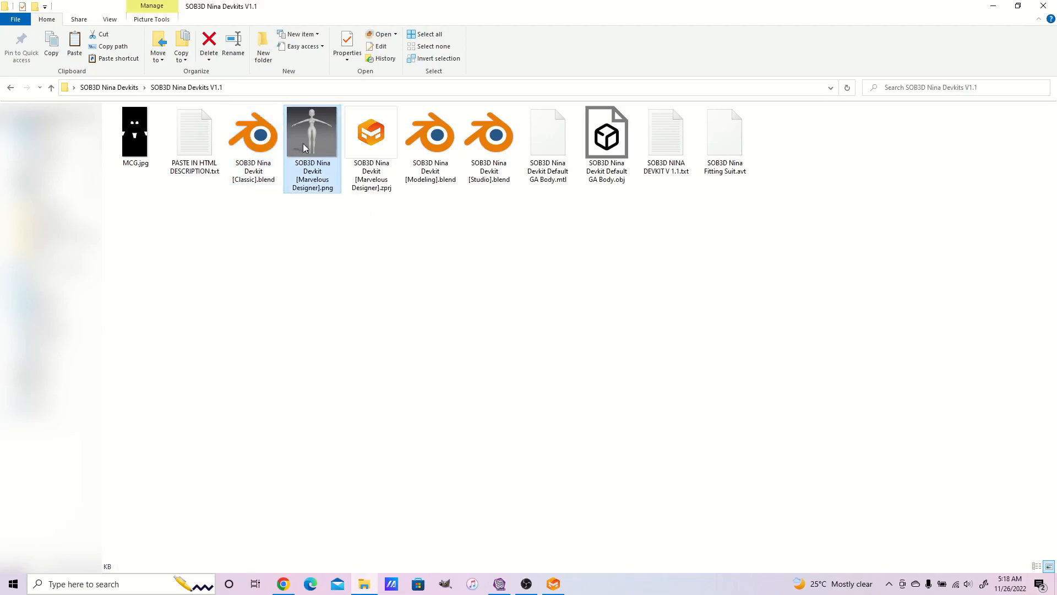
click(370, 137)
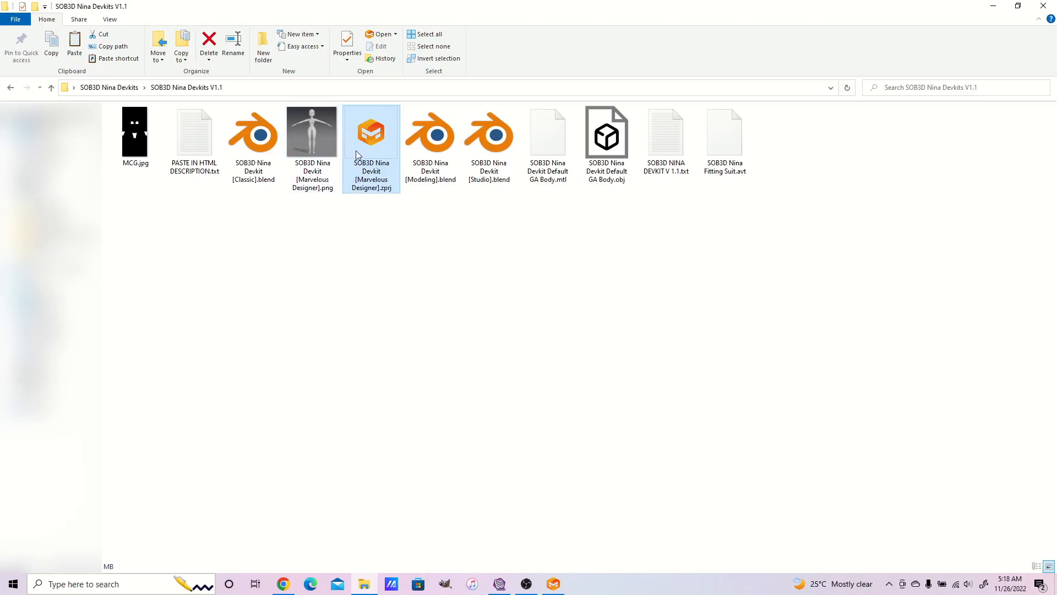
click(429, 134)
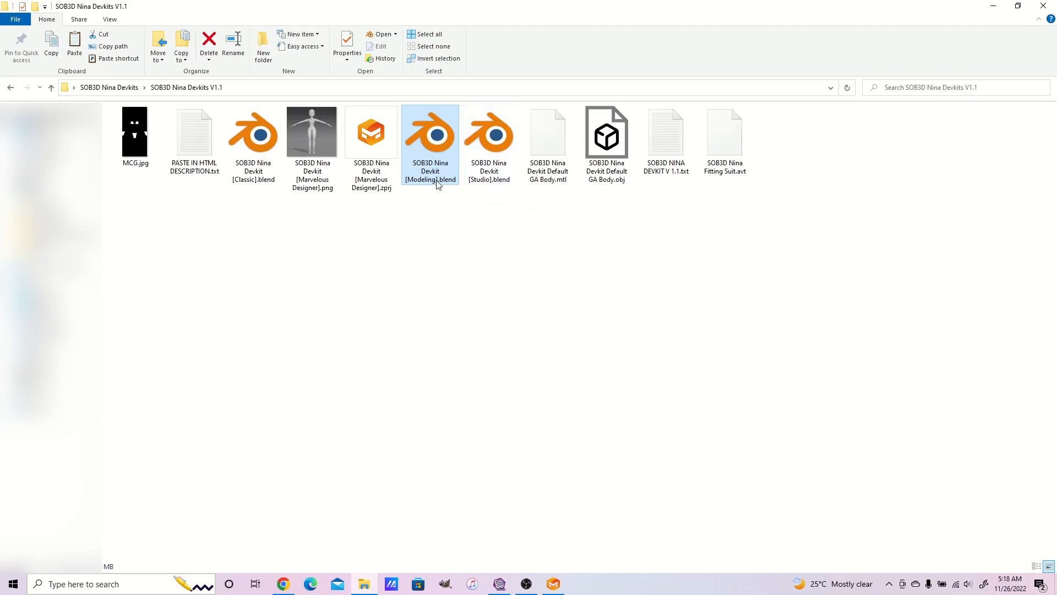
click(514, 149)
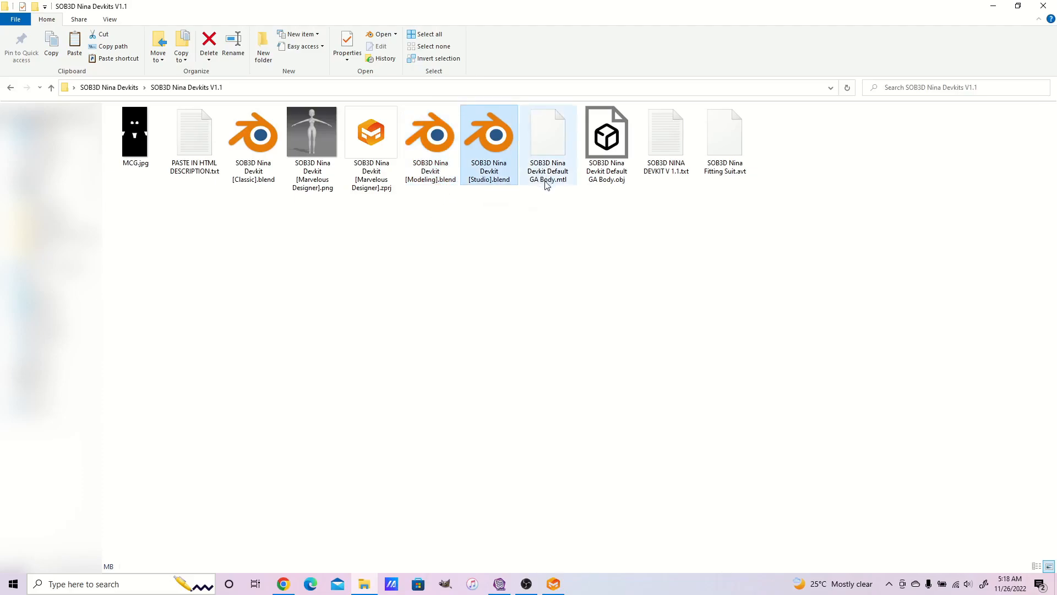
click(585, 167)
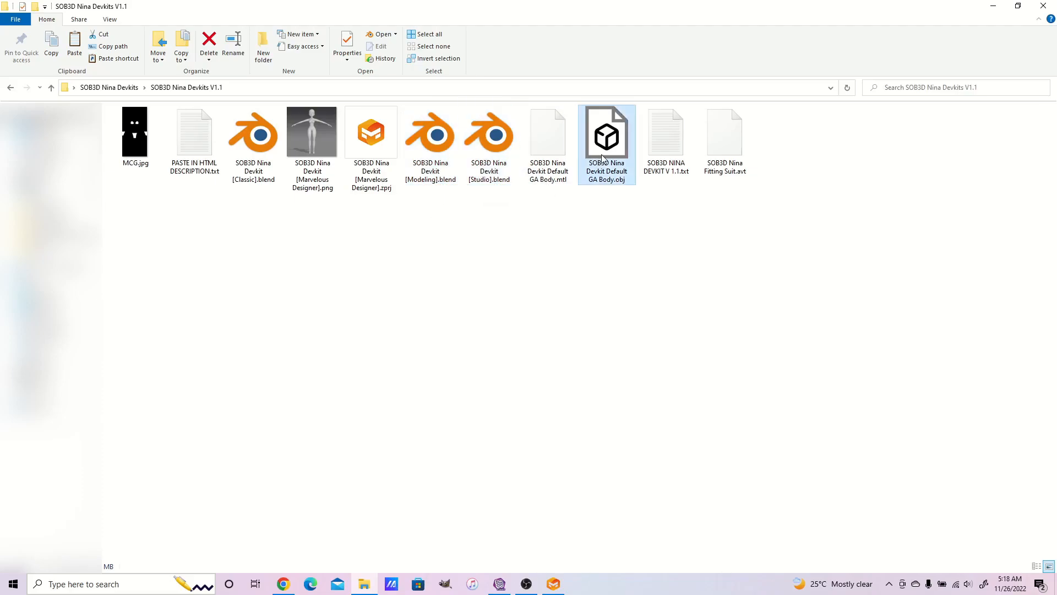
click(544, 170)
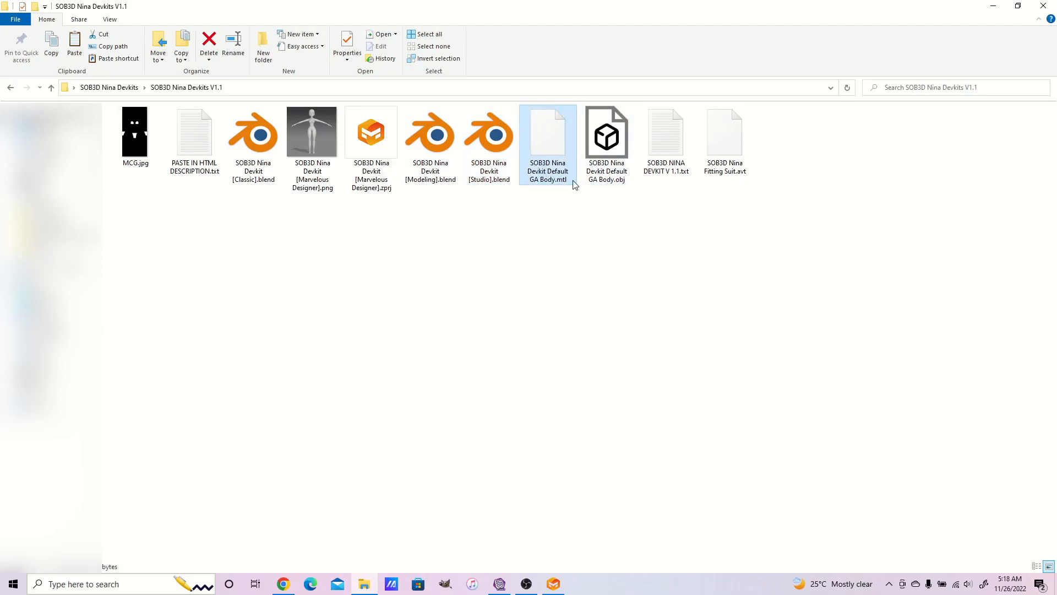
click(624, 164)
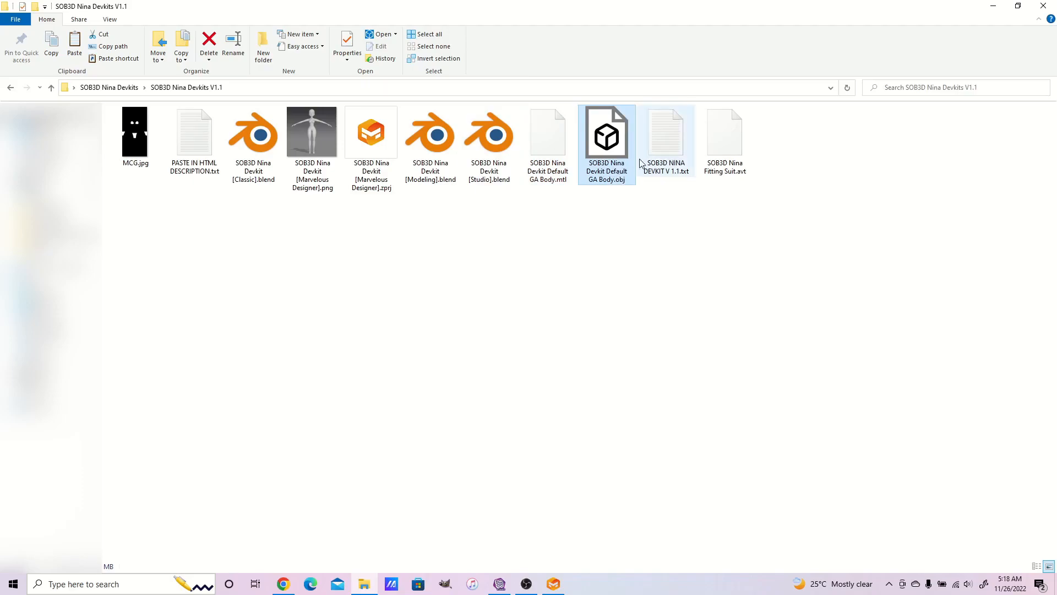
- Read through the notes in SOB3D NINA DEVKIT V 1.1.txt and close the file
click(665, 164)
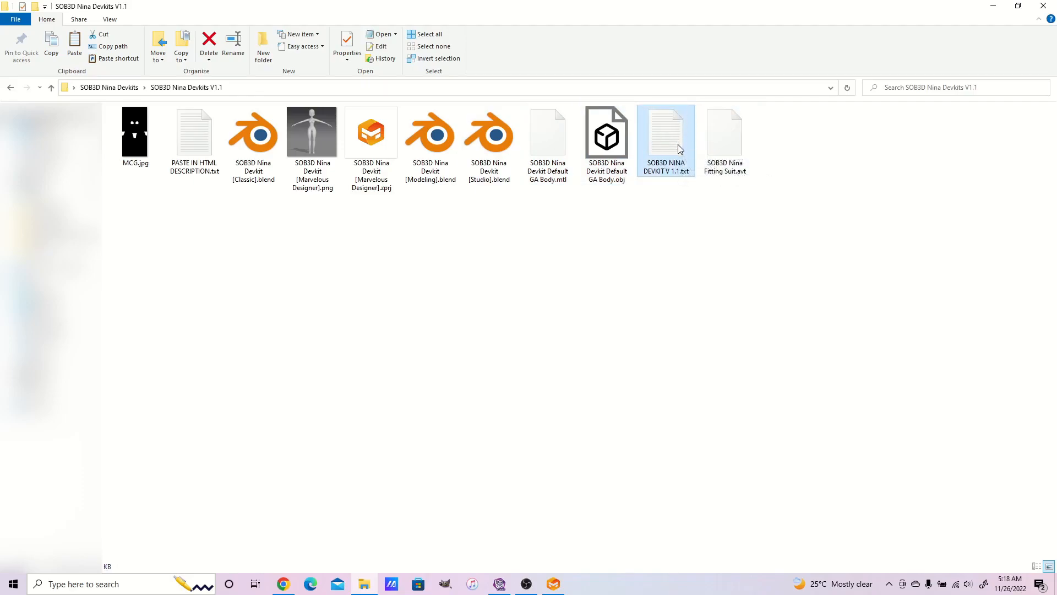
double_click(678, 146)
scroll(377, 251, down, 10)
scroll(378, 251, down, 7)
scroll(385, 238, up, 6)
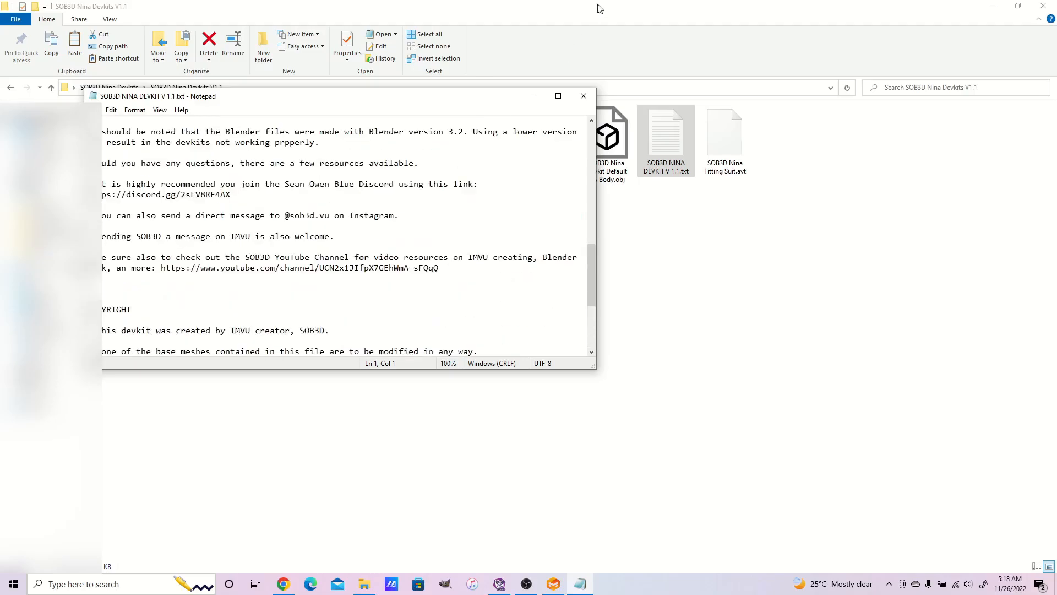
click(584, 96)
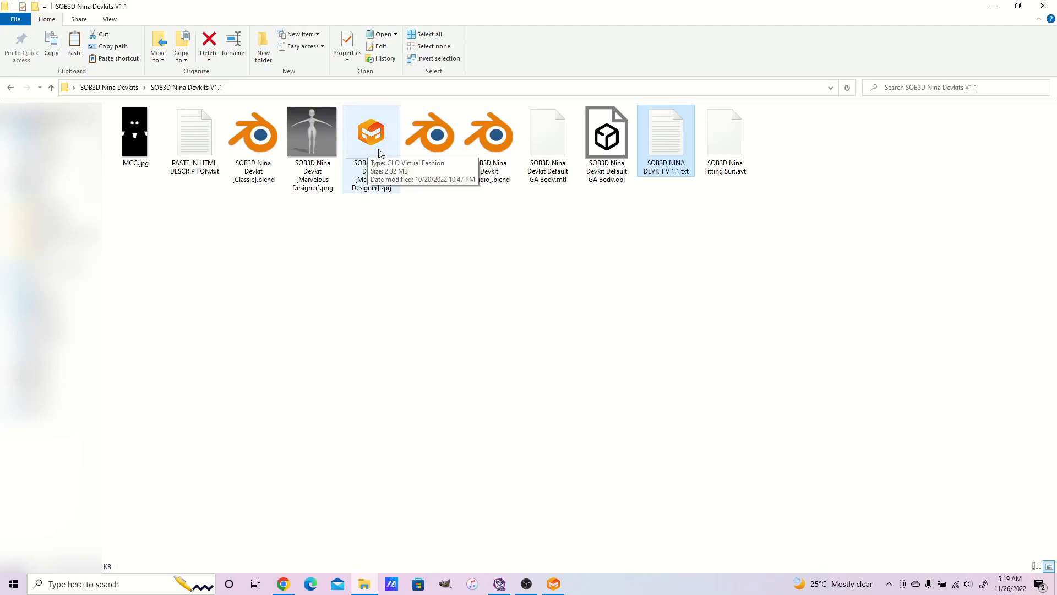
- Switch to Marvelous Designer to view its workspace, and return to the devkit folder
click(336, 135)
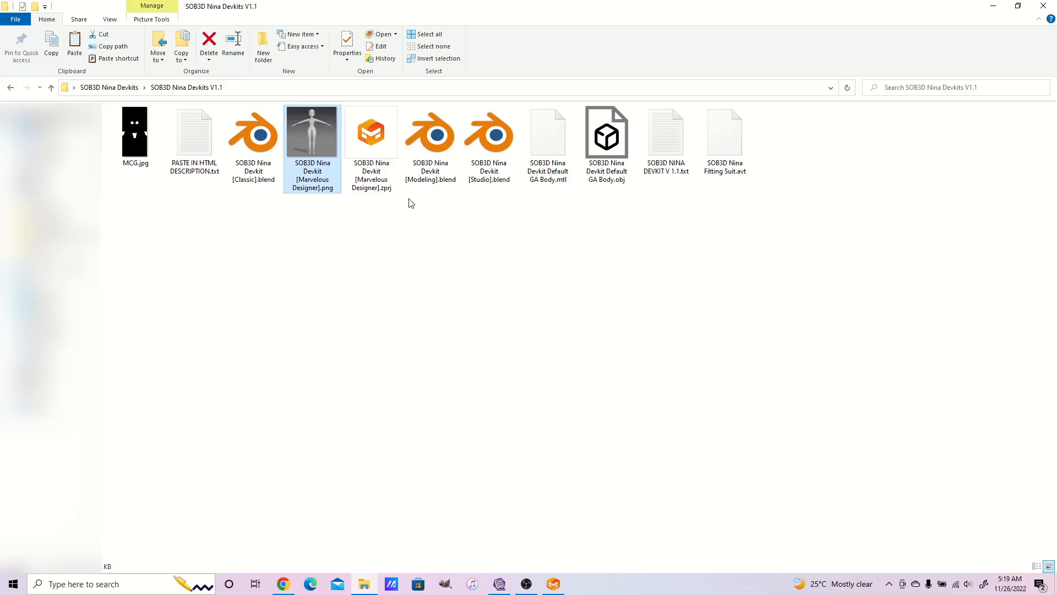
click(475, 326)
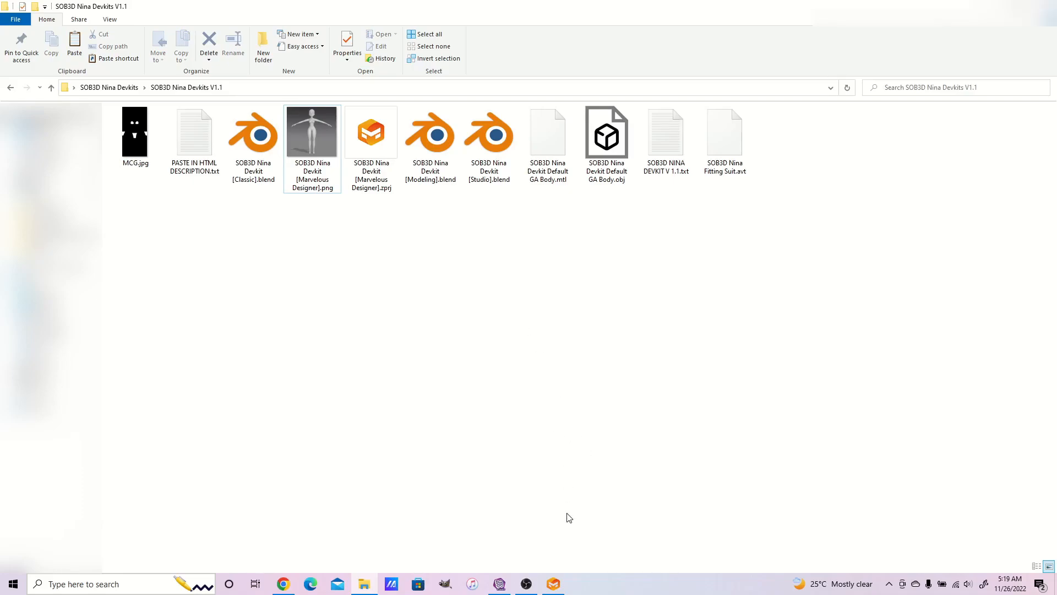
click(553, 584)
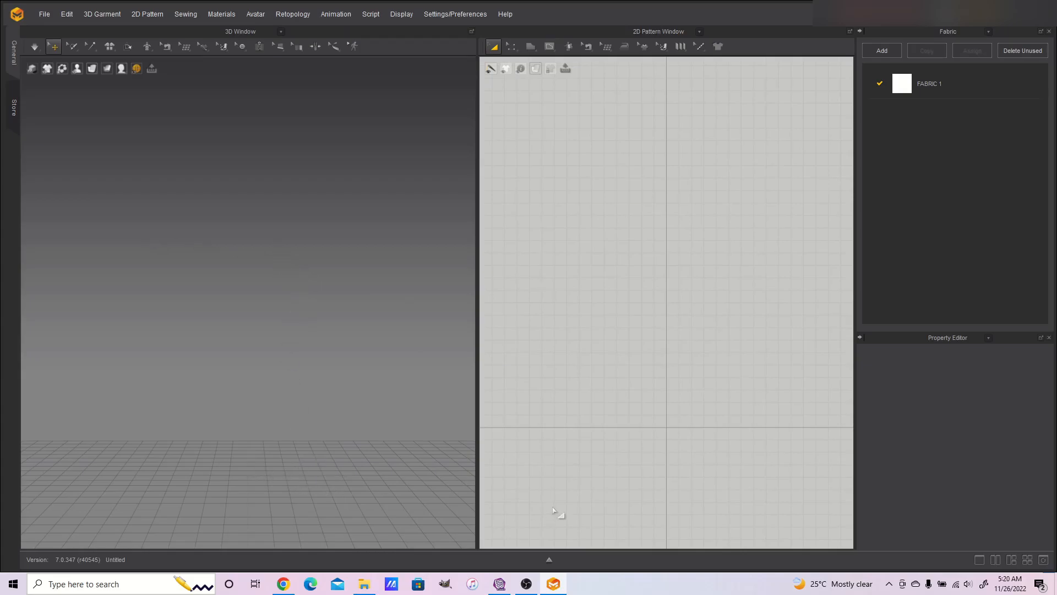
click(554, 585)
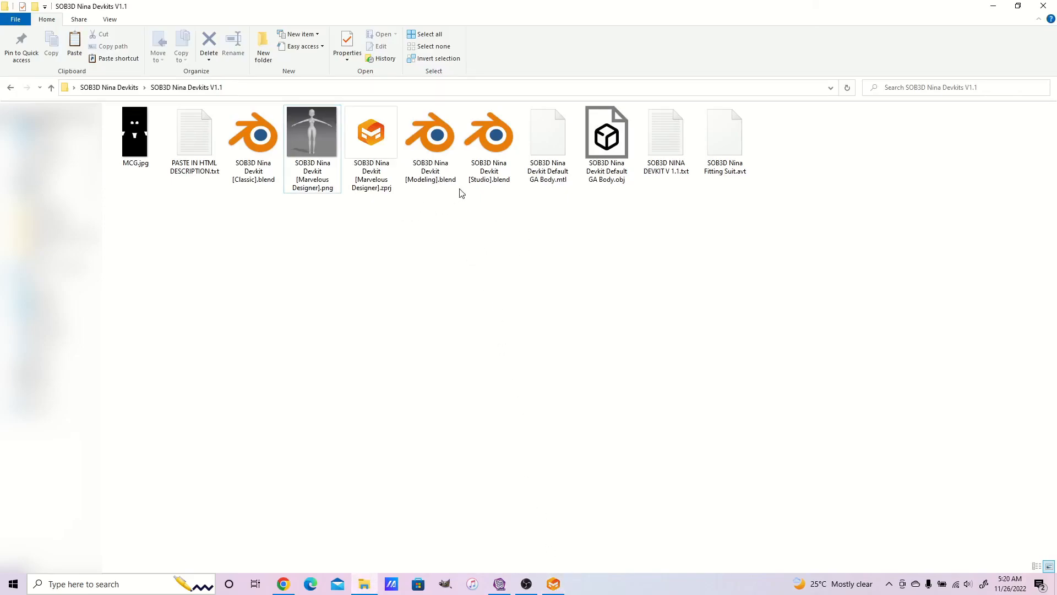
- Open SOB3D Nina Devkit [Studio].blend in Blender and select the SOB3D_Nina_Body_Full_GA mesh in the Nina Default Body collection
click(477, 174)
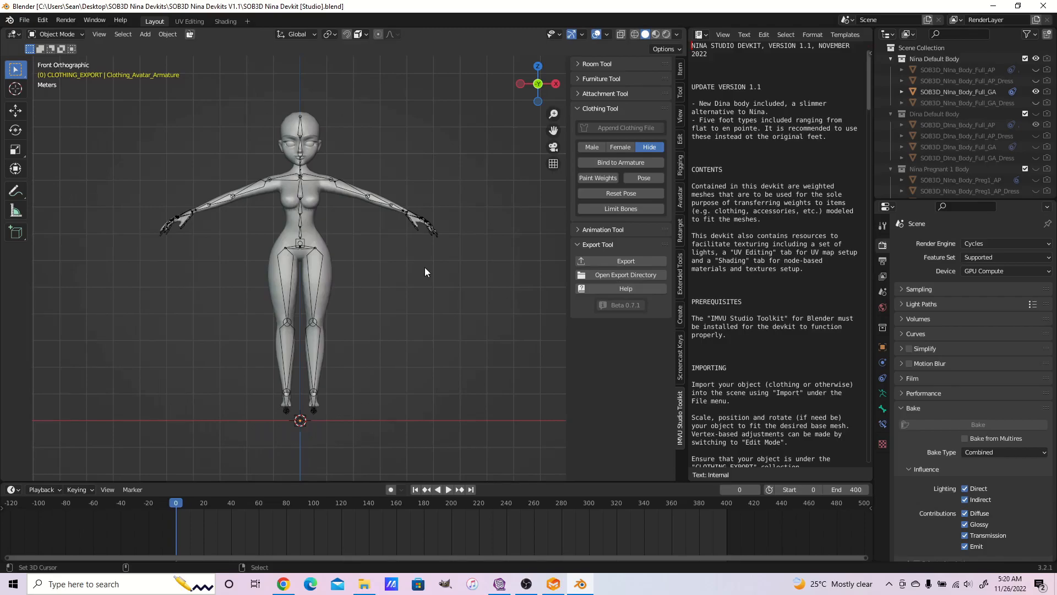
click(974, 91)
scroll(974, 91, down, 1)
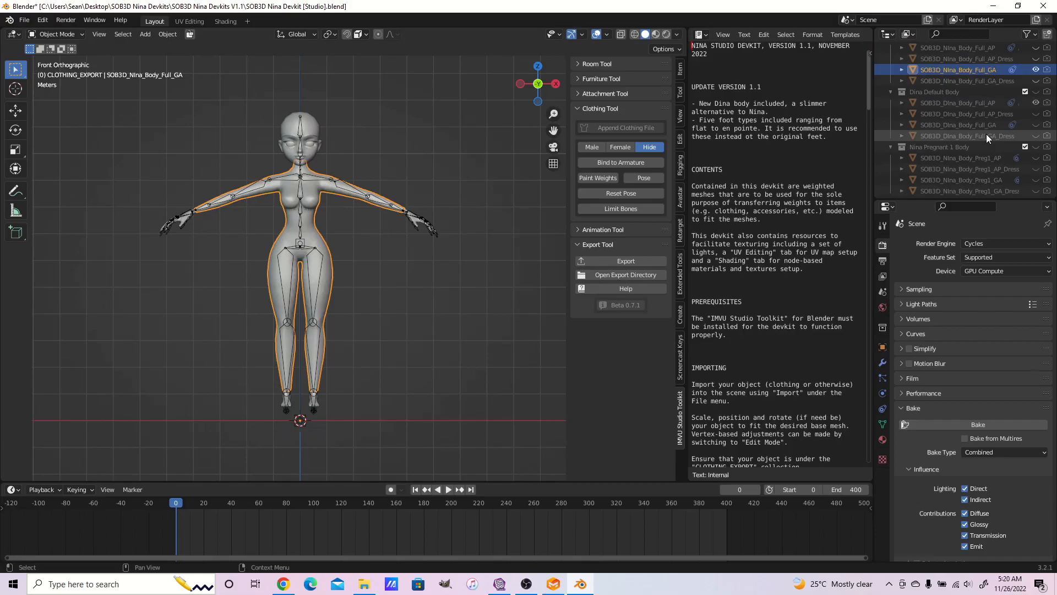
scroll(986, 135, up, 1)
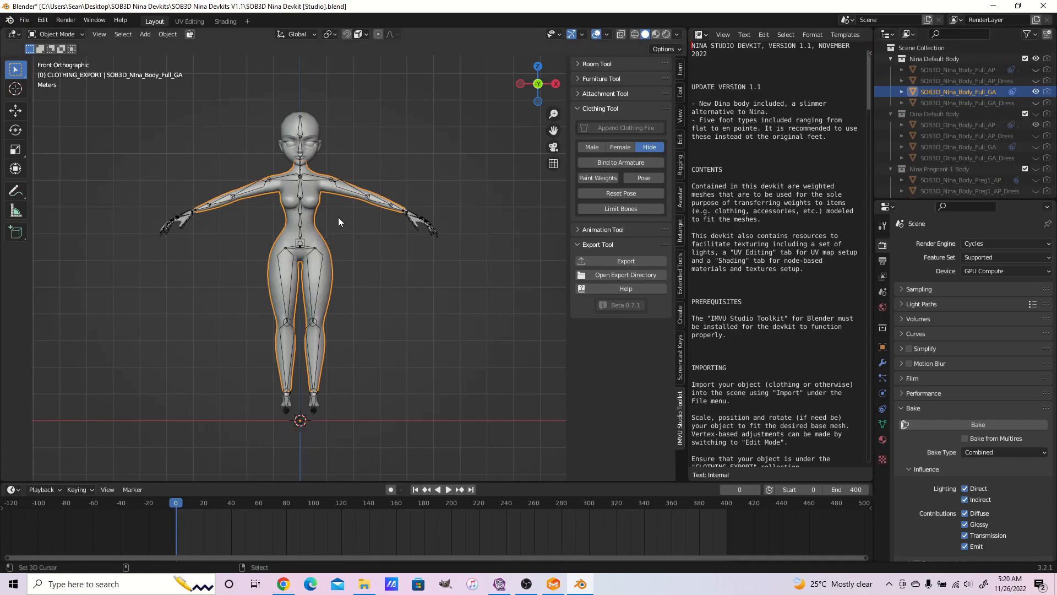
- Examine the Nina body from the front and side, and inspect its feet and the surrounding armature bones up close
scroll(338, 217, up, 2)
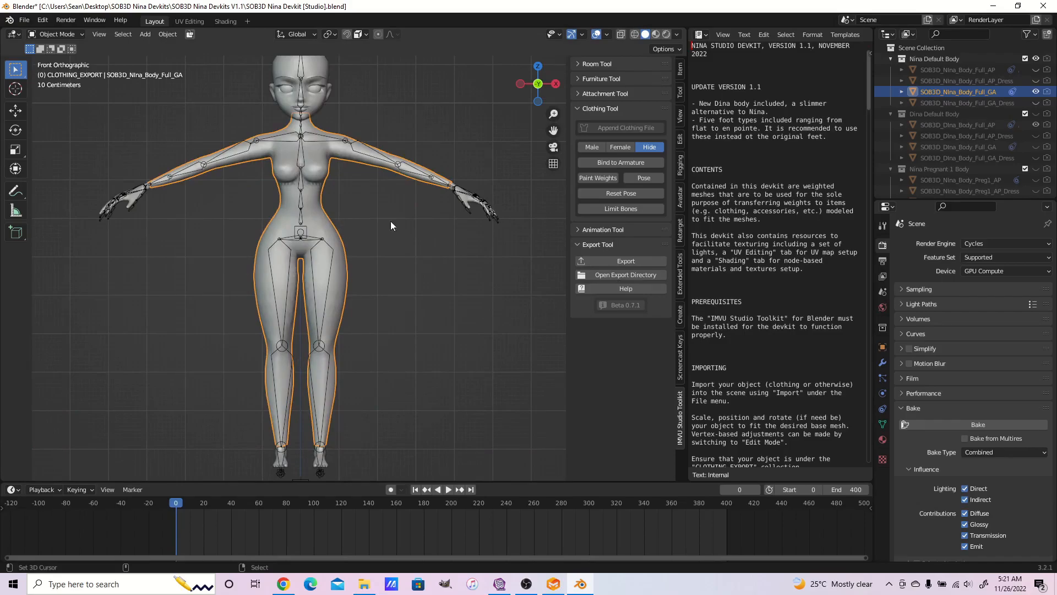
scroll(443, 253, down, 2)
middle_drag(473, 254, 454, 270)
key(KP_1)
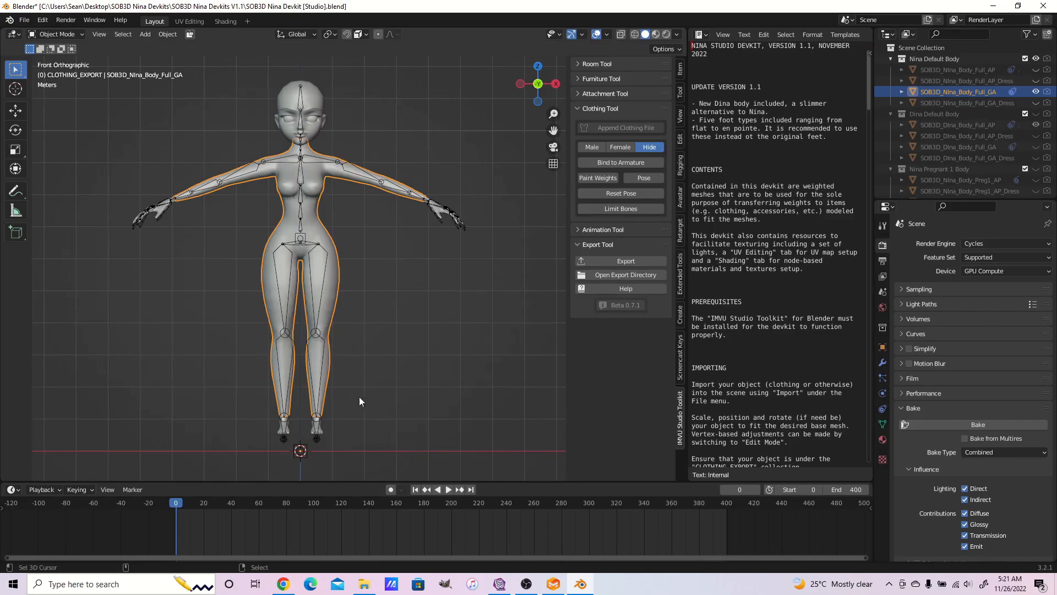
shift+middle_drag(382, 420, 375, 345)
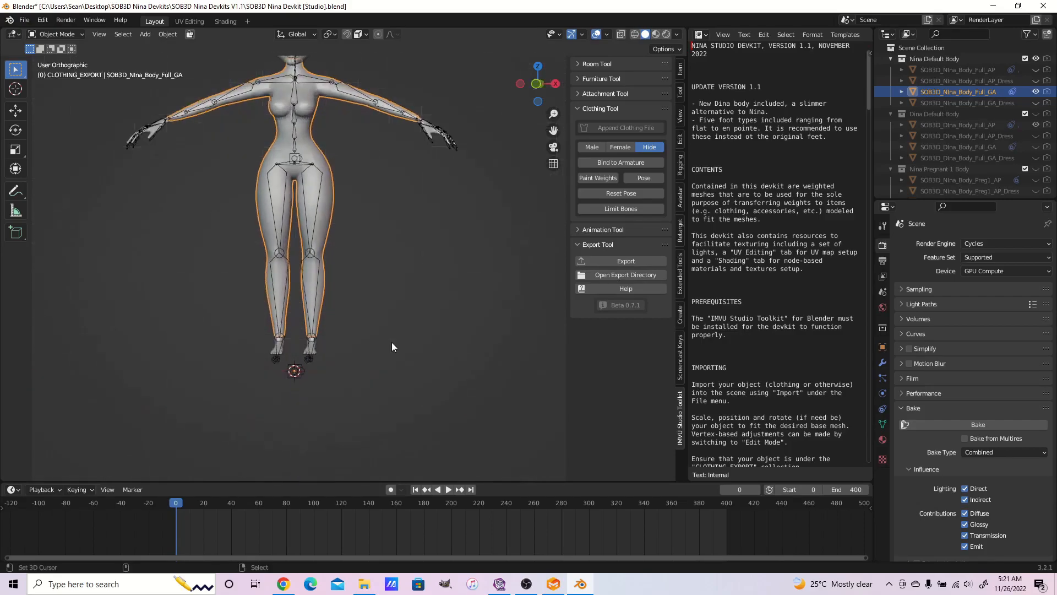
key(KP_3)
scroll(382, 346, up, 6)
shift+middle_drag(383, 411, 479, 325)
key(KP_1)
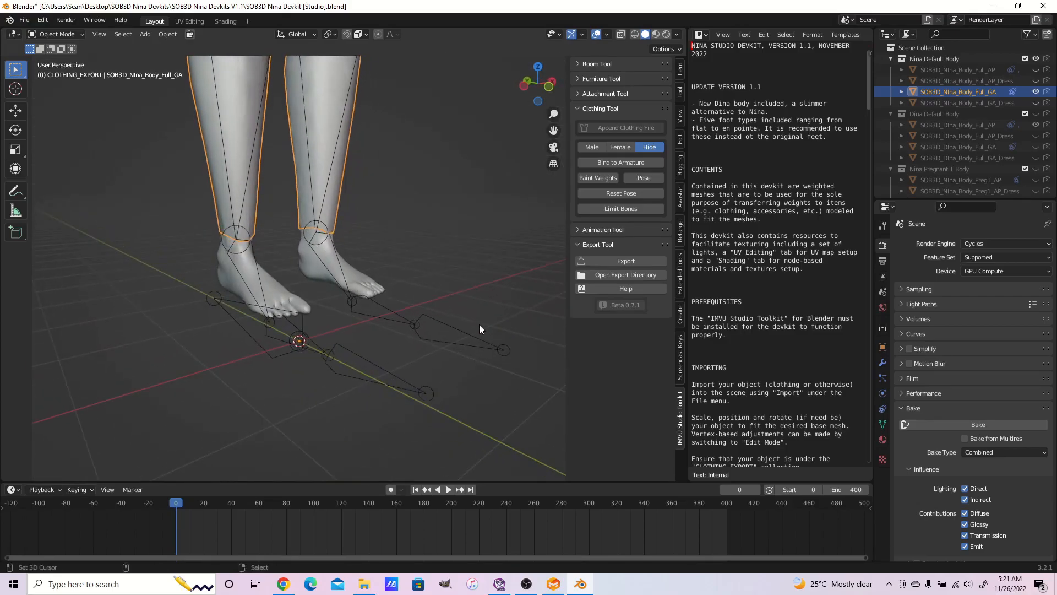
- Display SOB3D_Nina_Body_Feet_Low in place of SOB3D_Nina_Body_Feet_Flat in the Nina Hands and Feet collection, and view the feet from another angle
click(376, 286)
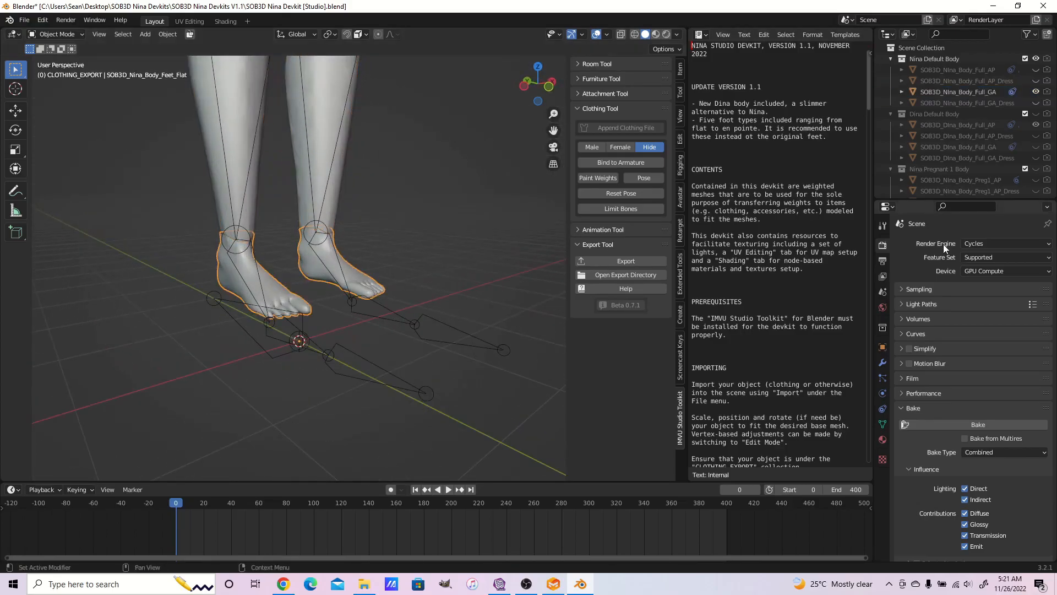
scroll(1003, 120, down, 5)
scroll(1003, 120, down, 3)
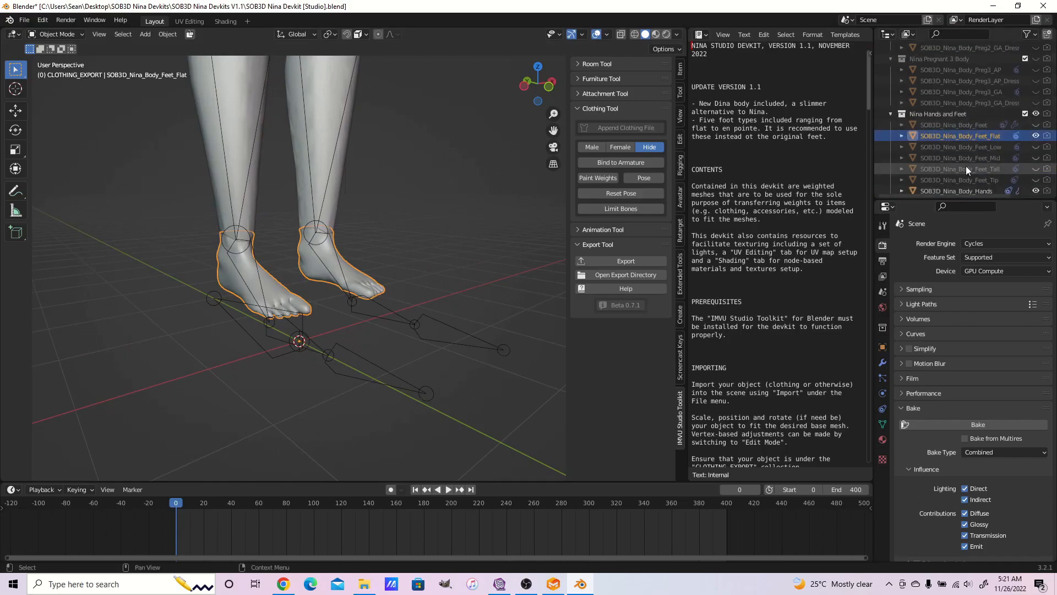
scroll(968, 165, down, 2)
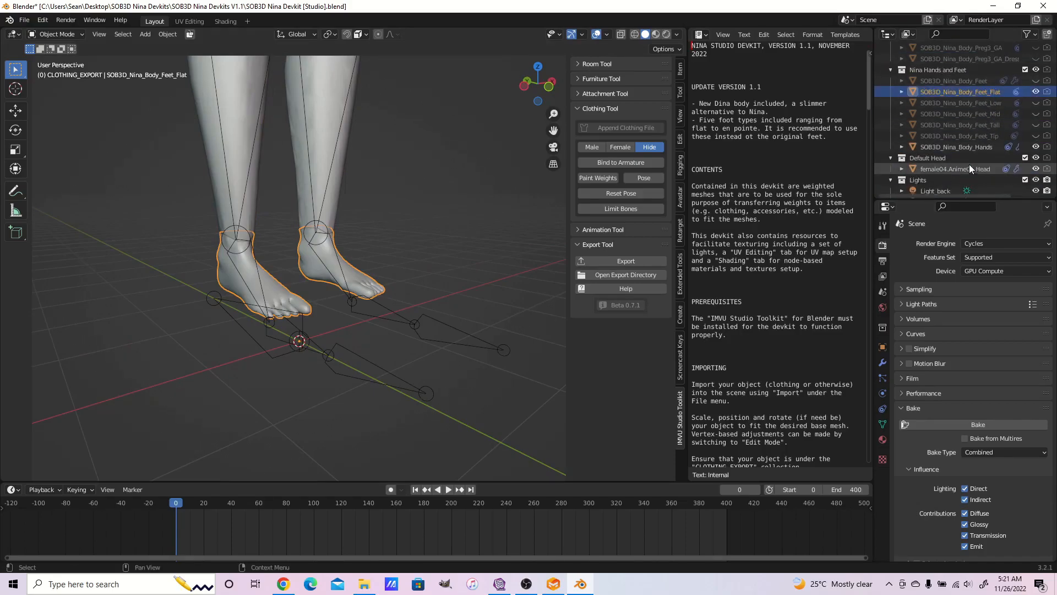
click(1035, 101)
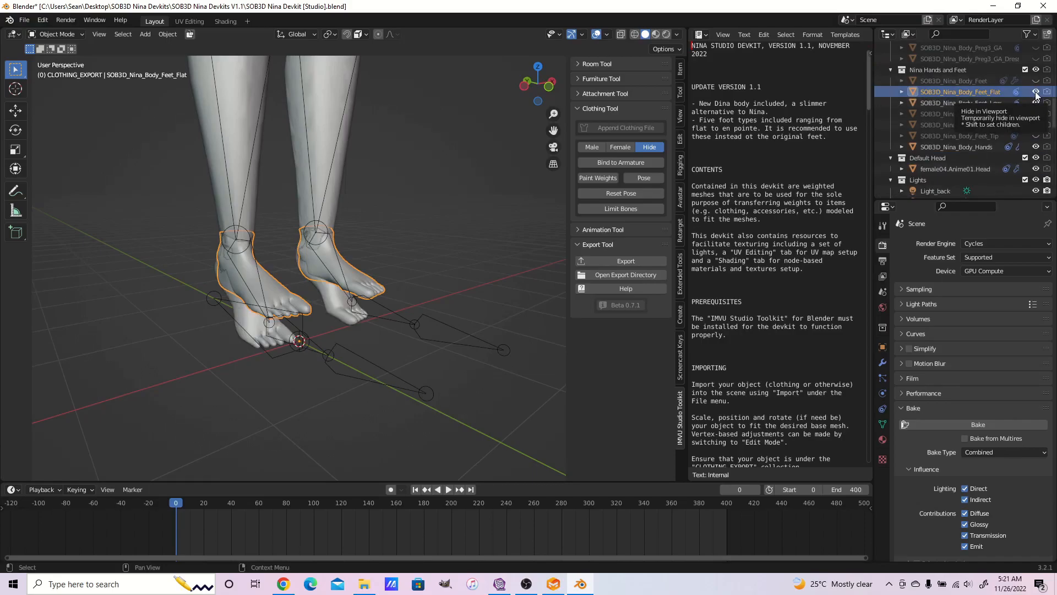
click(1036, 92)
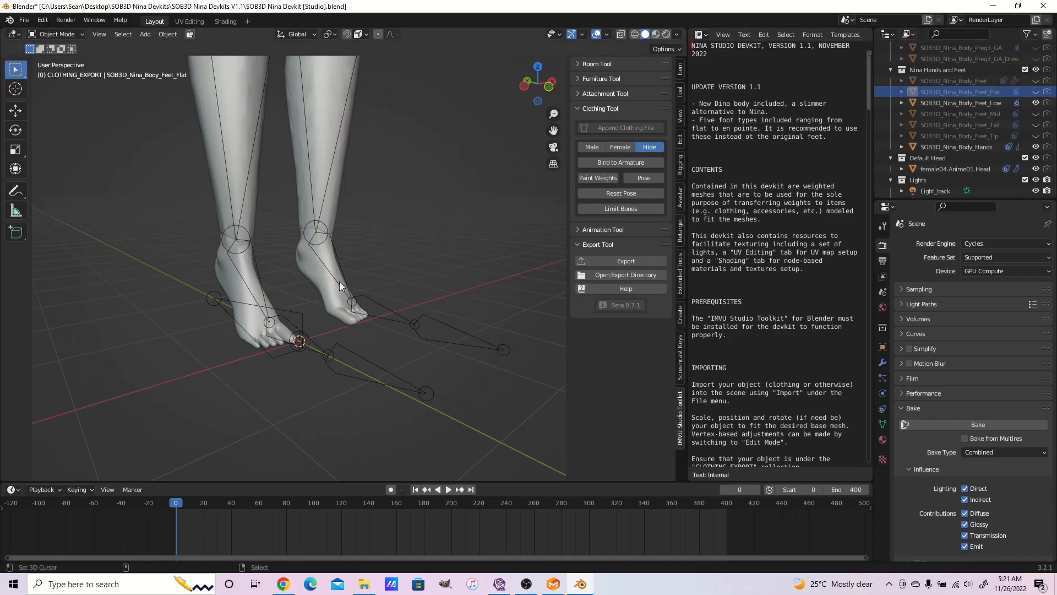
middle_drag(200, 350, 376, 394)
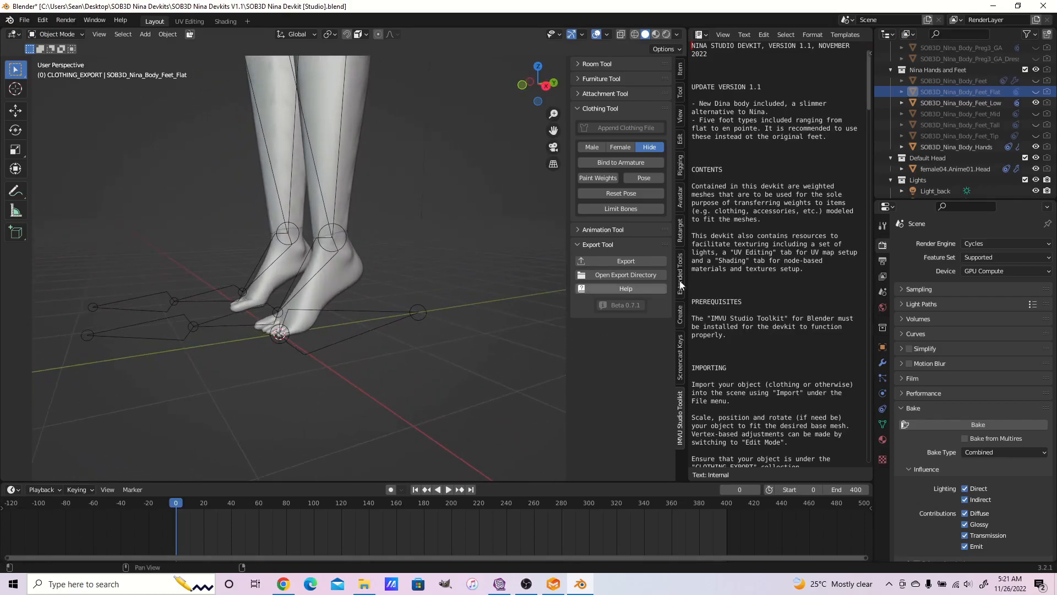
- Swap the visible feet mesh successively to Feet_Mid, Feet_Tall and Feet_Tip, hiding each previous foot type
click(1036, 113)
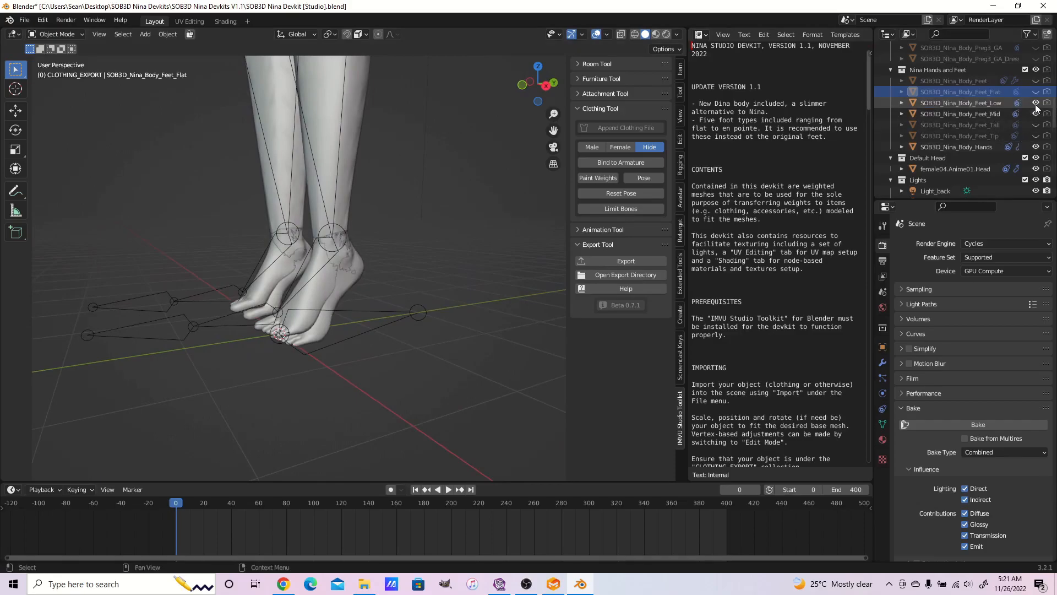
click(1036, 103)
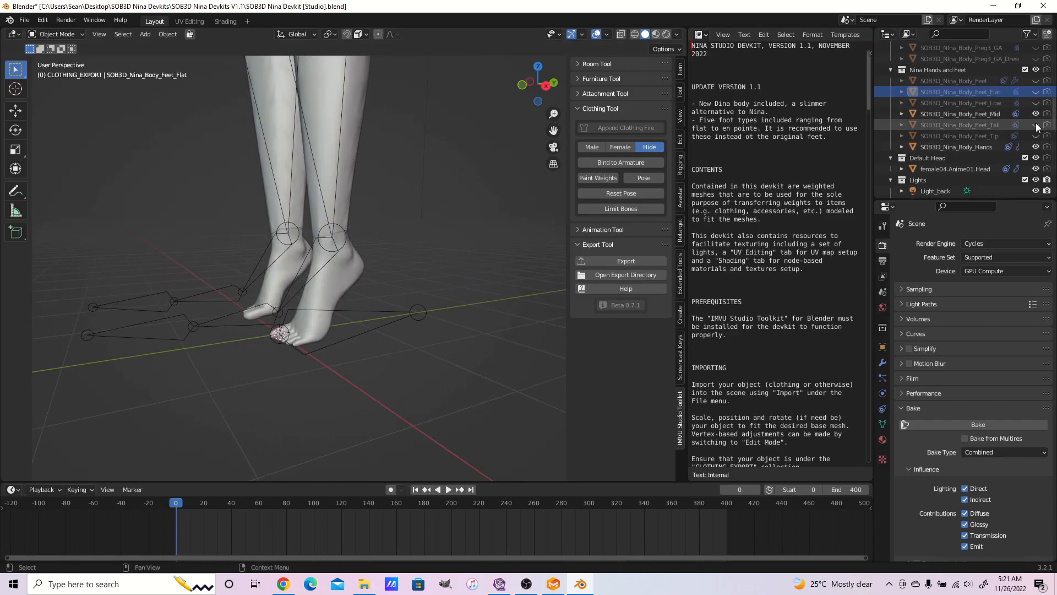
click(1036, 124)
click(1036, 113)
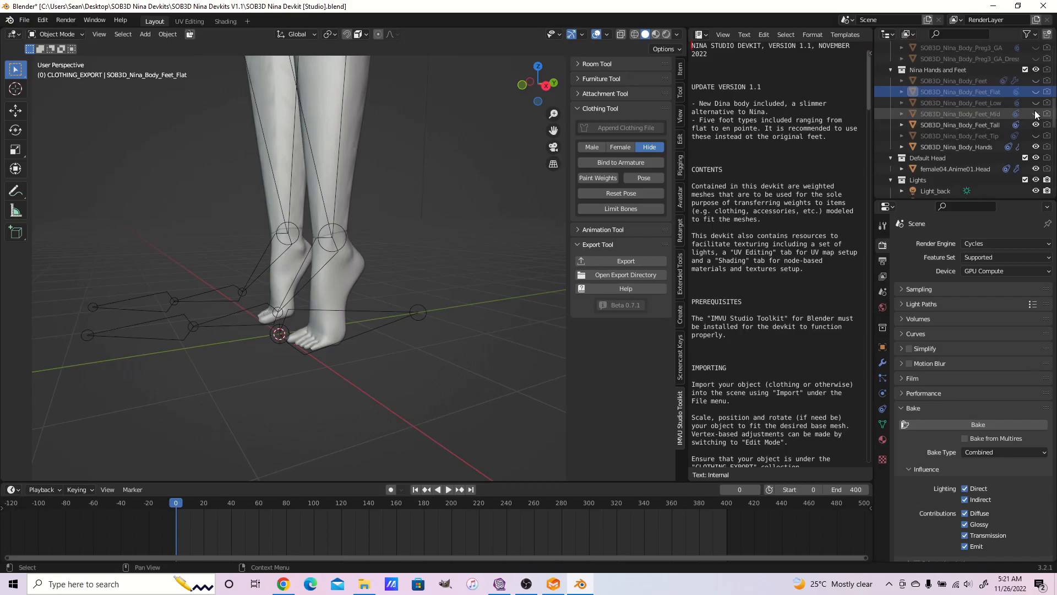
click(1036, 135)
click(1035, 124)
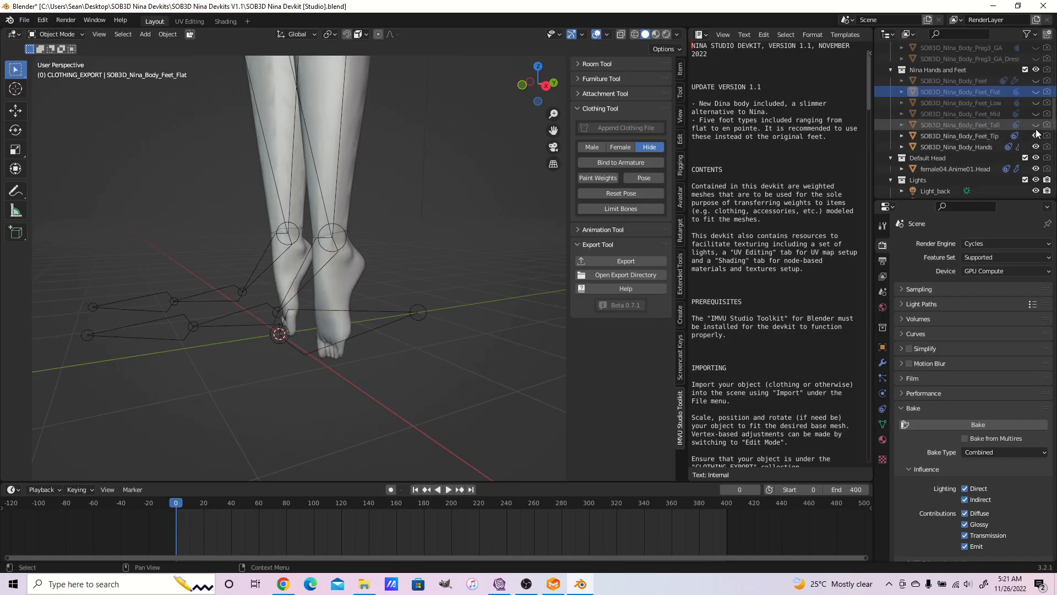
- Examine the body with the Feet_Tip mesh from the front and right side, checking the feet against the ground line
middle_drag(483, 344, 136, 334)
scroll(289, 265, down, 7)
ctrl+right_drag(290, 264, 349, 298)
key(KP_1)
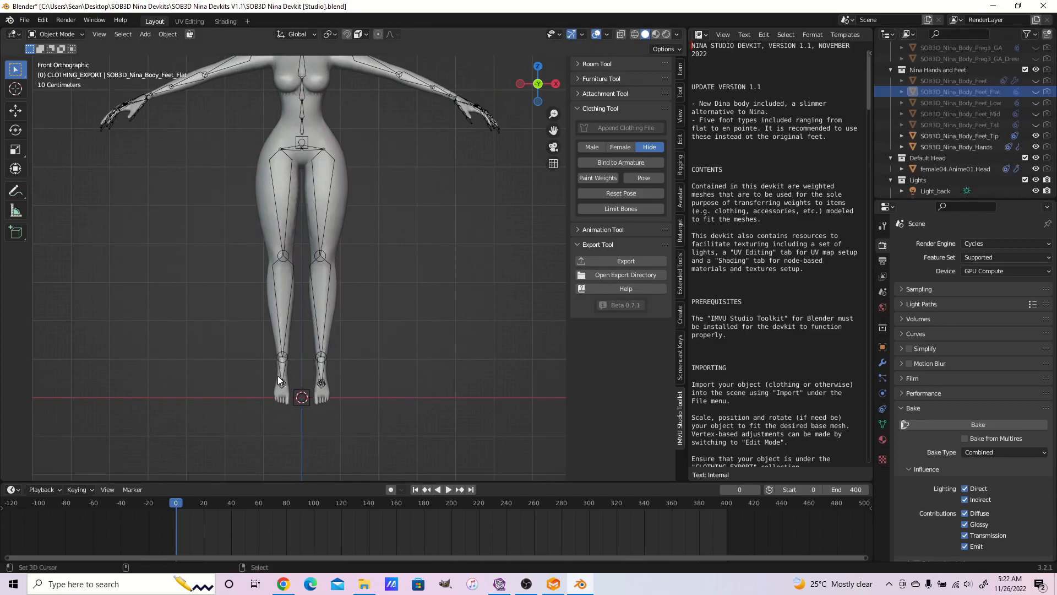
scroll(346, 354, up, 2)
key(KP_3)
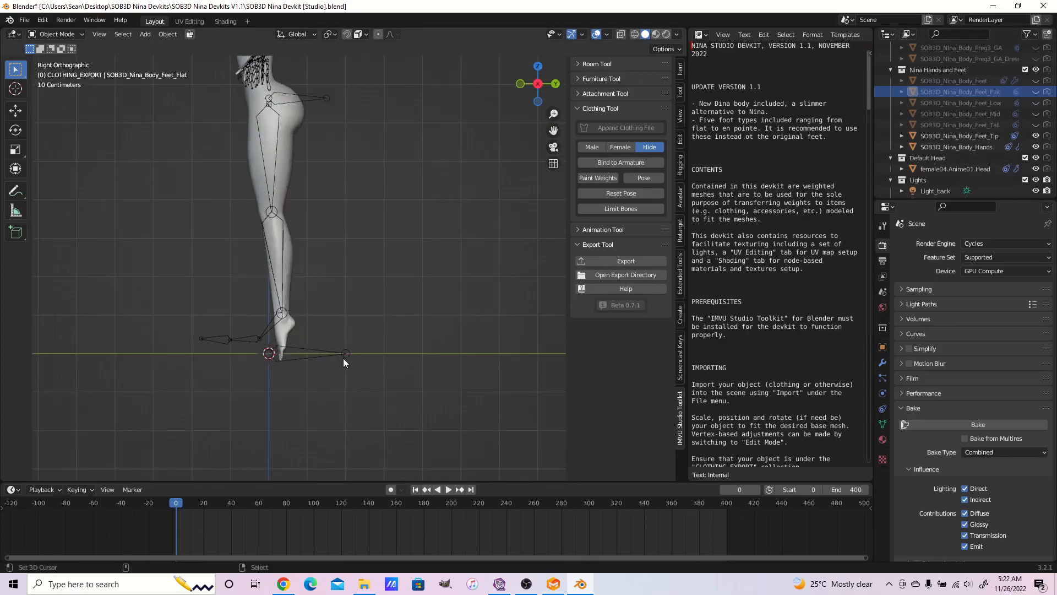
shift+middle_drag(353, 312, 347, 386)
scroll(309, 391, up, 2)
key(KP_1)
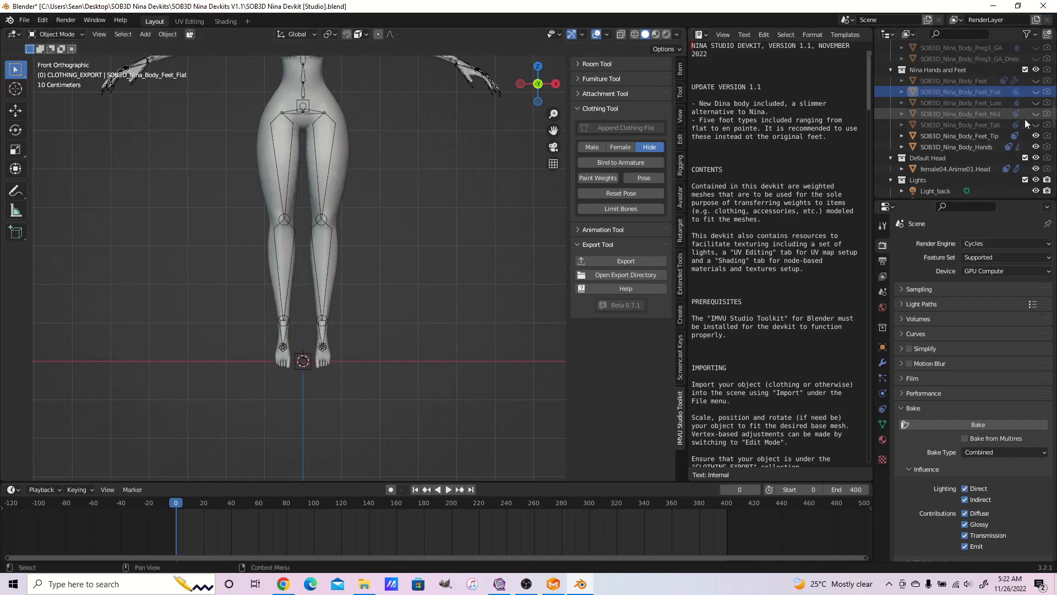
- Show the original SOB3D_Nina_Body_Feet mesh and hide SOB3D_Nina_Body_Feet_Tip
click(1036, 81)
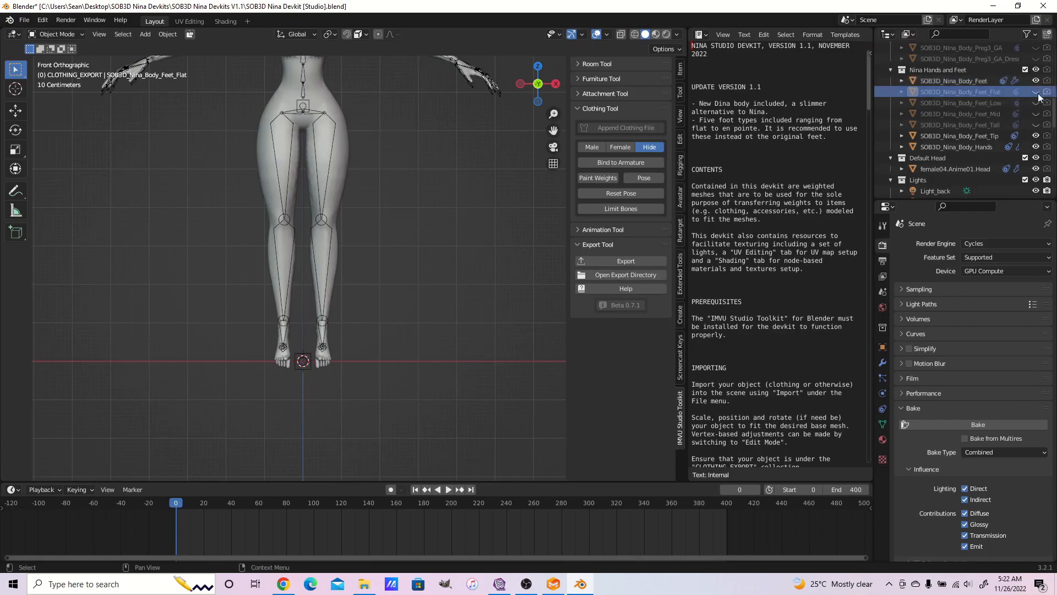
click(1036, 136)
shift+middle_drag(409, 236, 436, 443)
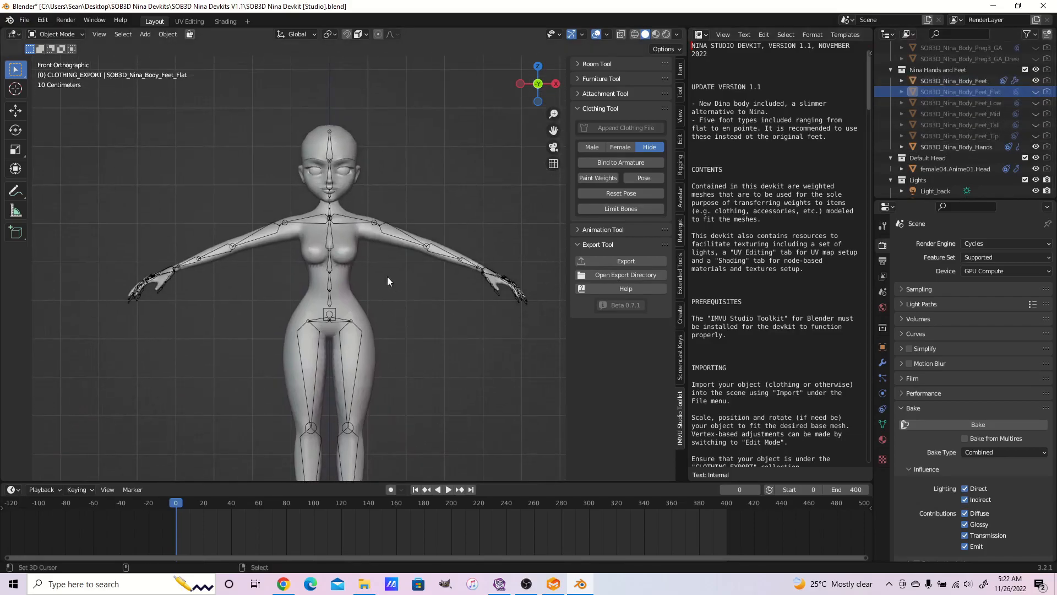
- Select the SOB3D_Nina_Body_Full_GA mesh, find it in the Nina Default Body collection, and inspect its torso from the front
click(353, 266)
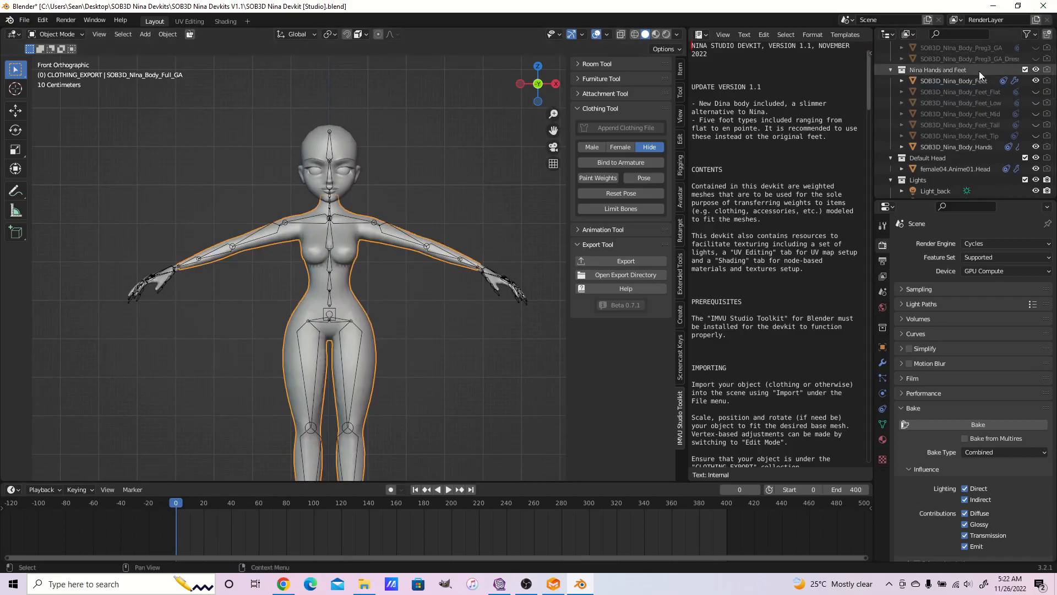
scroll(980, 72, up, 10)
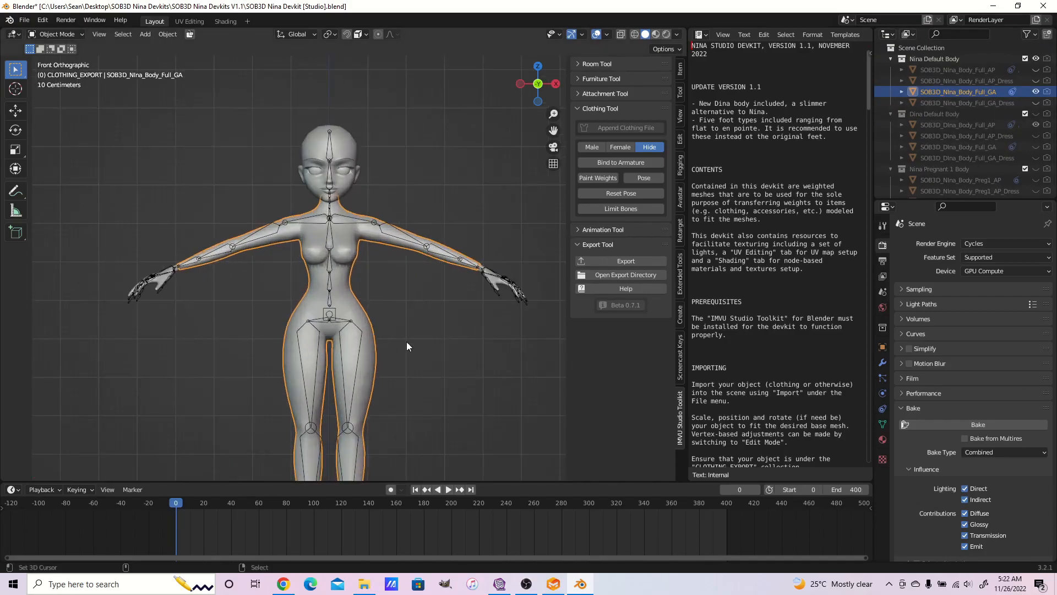
middle_drag(408, 342, 431, 353)
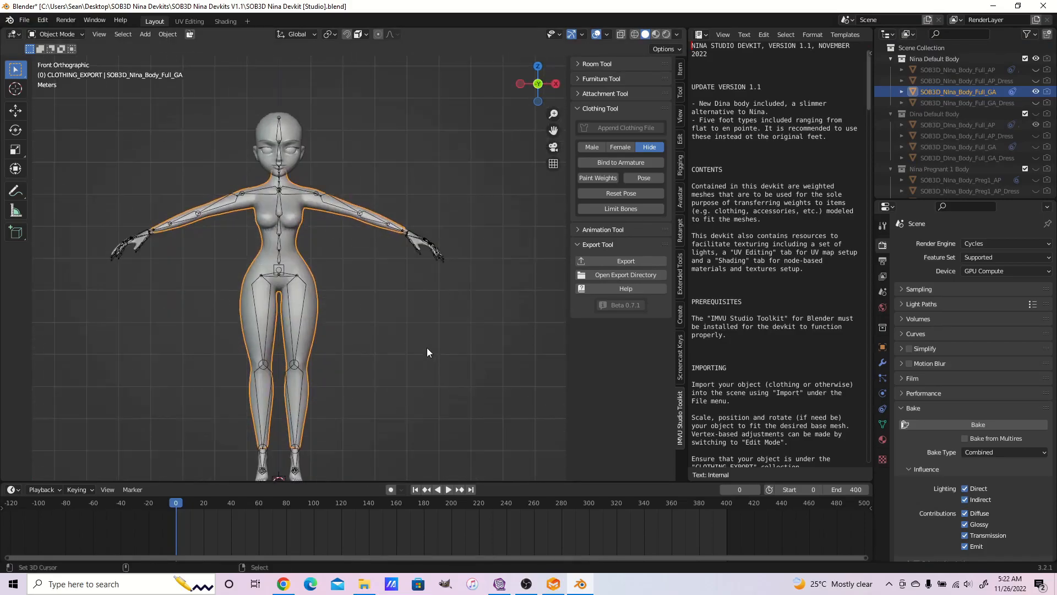
scroll(430, 353, up, 5)
shift+middle_drag(400, 311, 446, 415)
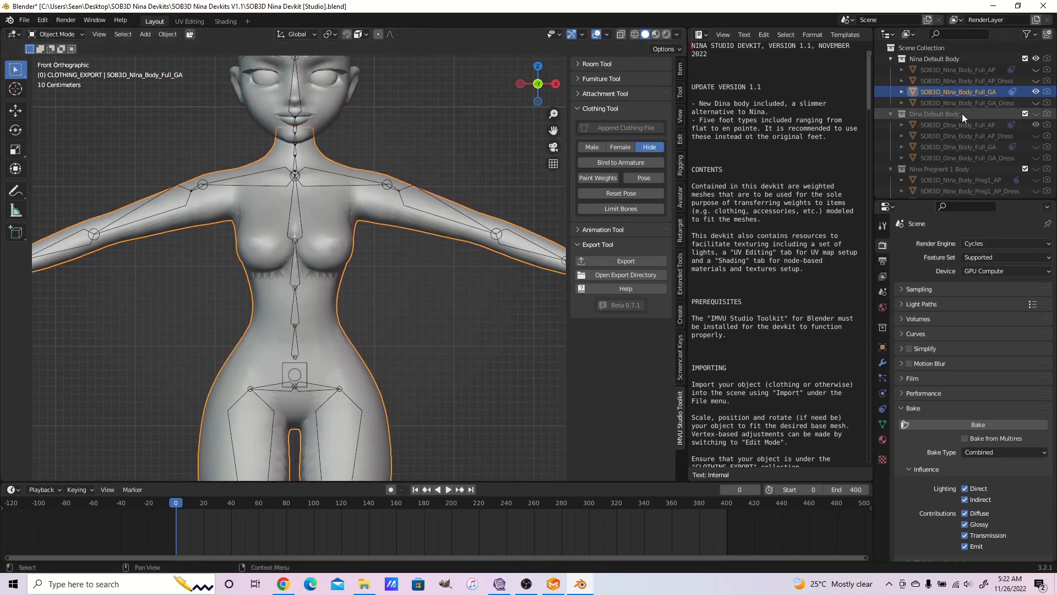
- Hide SOB3D_Nina_Body_Full_GA, show the Dina Default Body collection, and select SOB3D_DIna_Body_Full_AP to view it from the side
click(1036, 93)
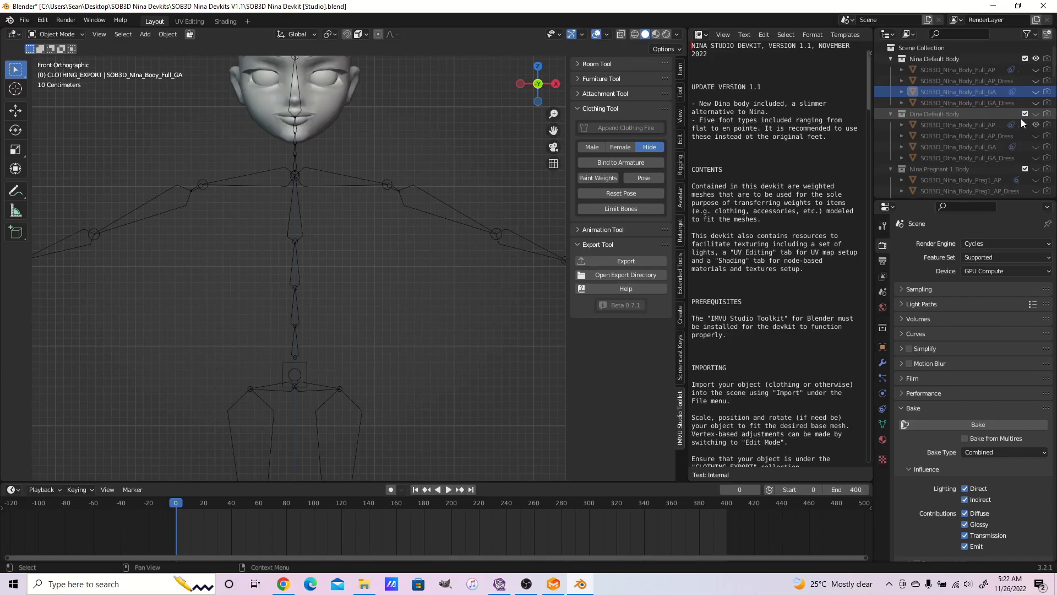
click(1036, 114)
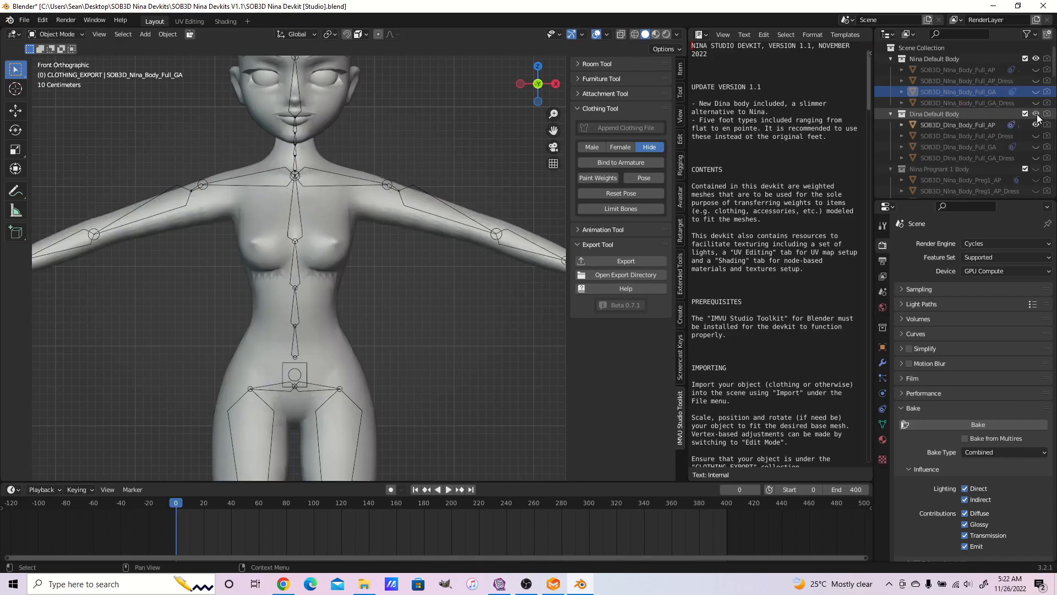
click(375, 193)
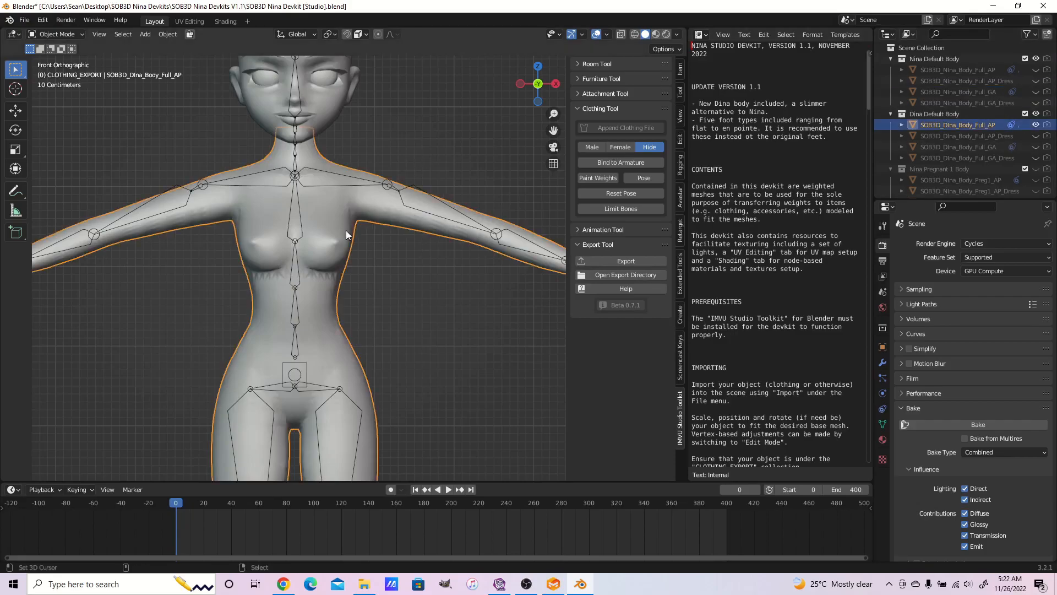
scroll(330, 358, down, 2)
middle_drag(330, 358, 301, 346)
key(KP_3)
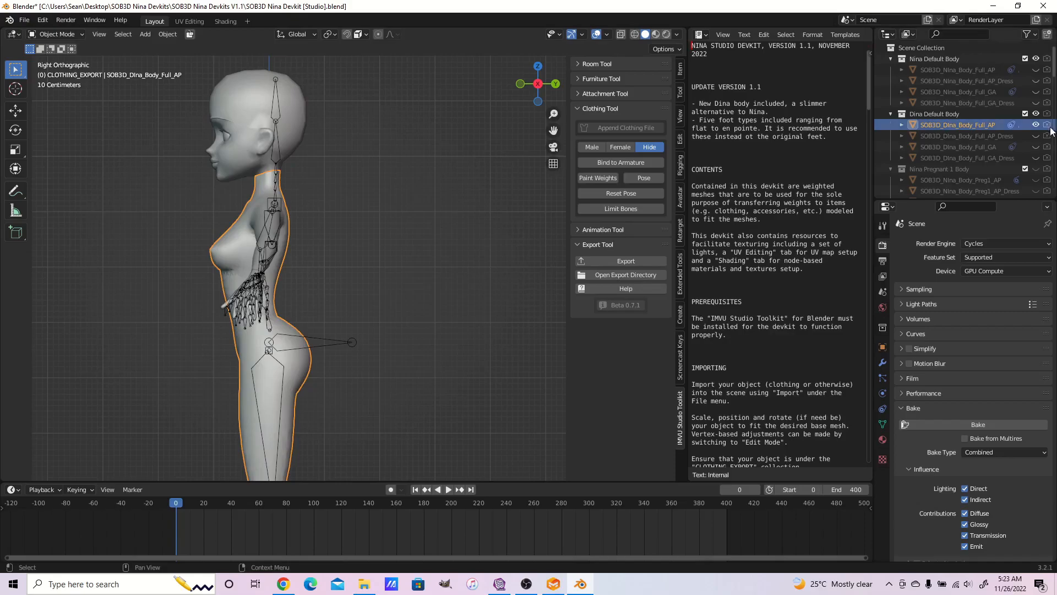
- Show SOB3D_DIna_Body_Full_GA in place of SOB3D_DIna_Body_Full_AP and select it in the front view
click(1036, 146)
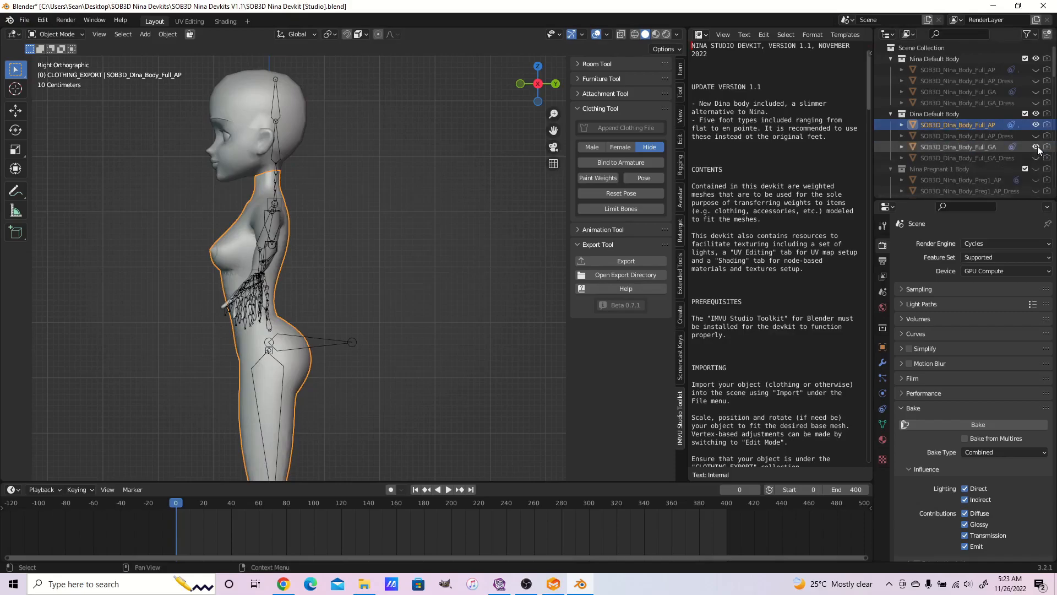
click(1036, 125)
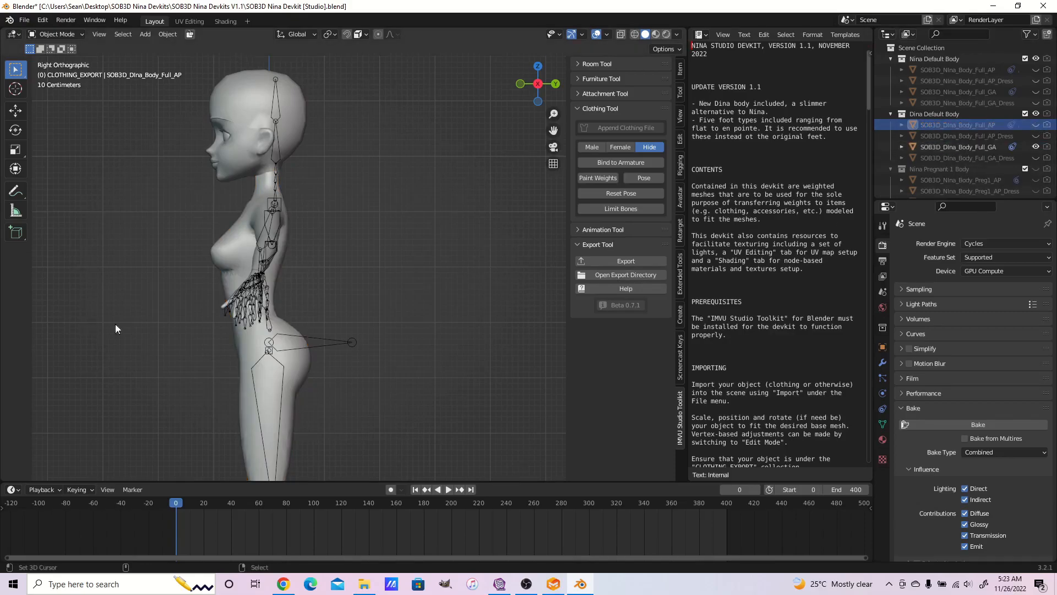
scroll(247, 312, down, 3)
key(KP_1)
scroll(317, 279, up, 4)
click(317, 279)
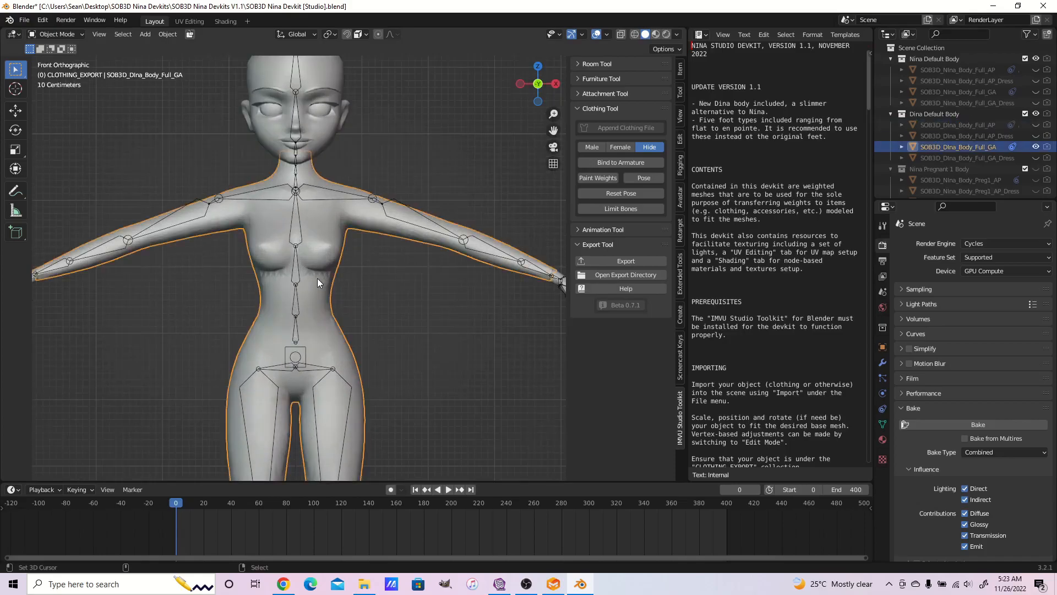
- Examine the whole Dina GA body from the front, back and side, including its proportions and armature
scroll(318, 279, down, 1)
scroll(328, 308, down, 2)
shift+middle_drag(328, 308, 318, 227)
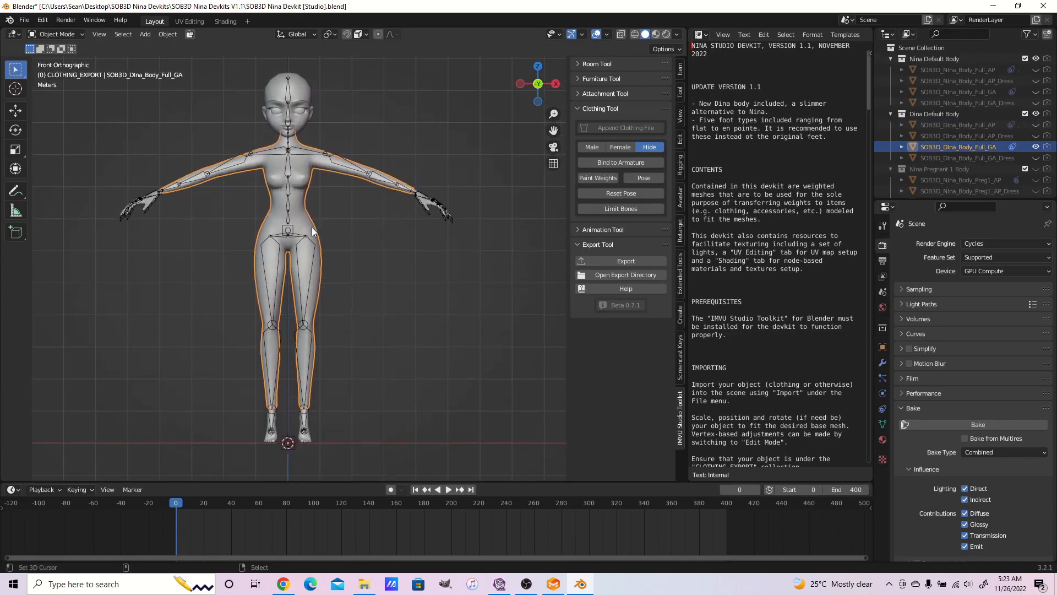
middle_drag(398, 277, 260, 311)
scroll(435, 340, up, 2)
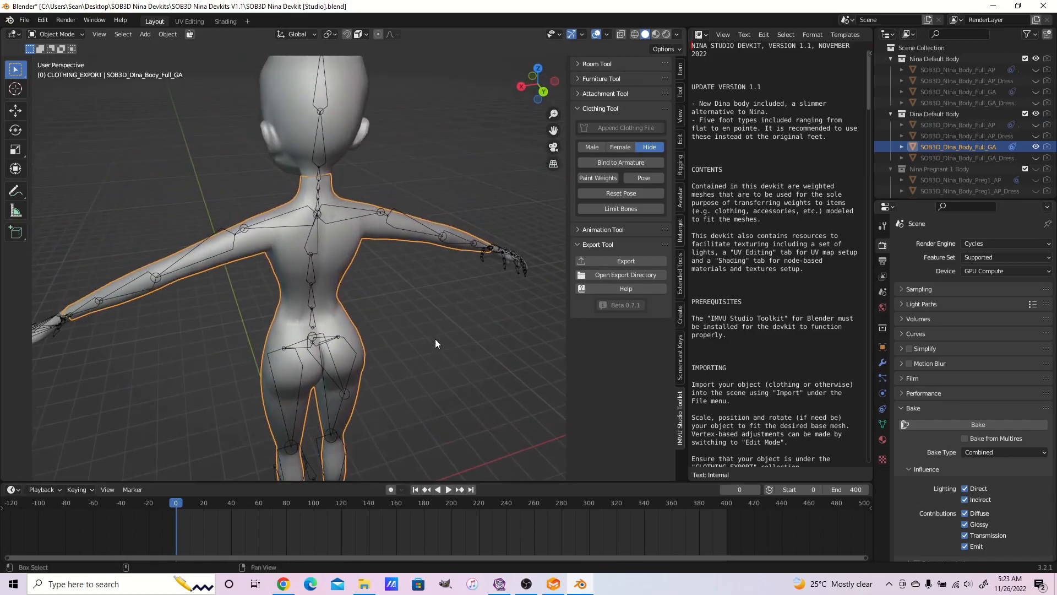
key(KP_1)
scroll(386, 309, up, 3)
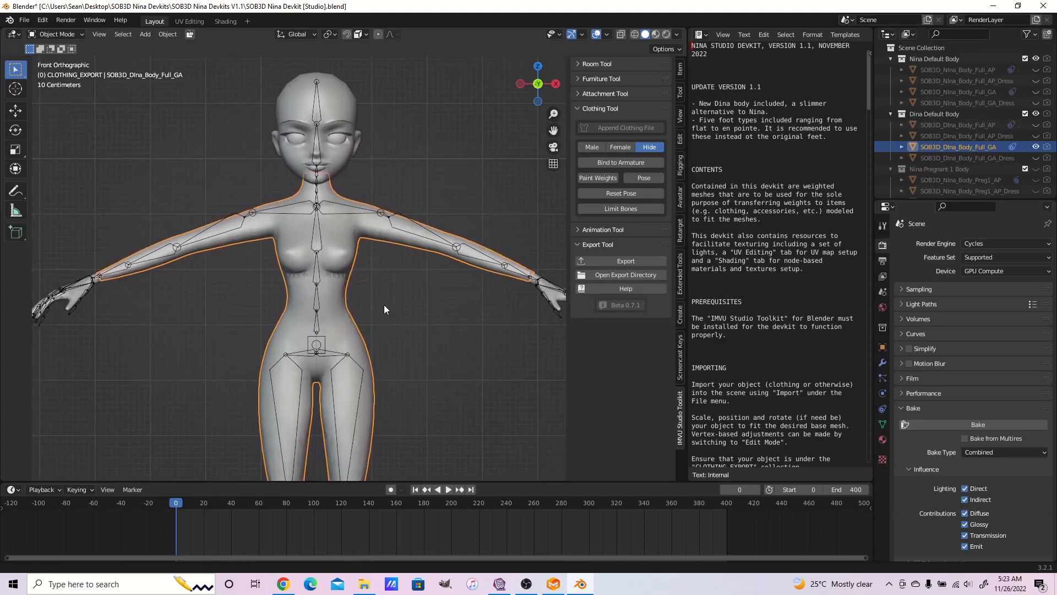
shift+middle_drag(415, 322, 411, 287)
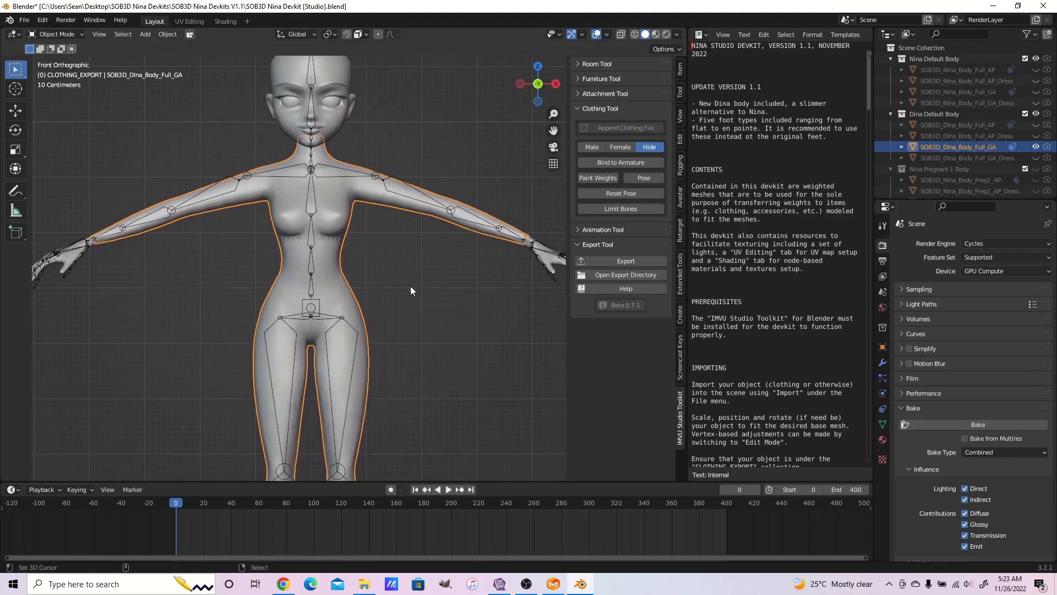
scroll(410, 291, down, 2)
scroll(411, 291, up, 2)
mouse_move(421, 289)
shift+middle_down()
mouse_move(410, 261)
mouse_move(428, 270)
mouse_move(395, 293)
mouse_move(428, 297)
shift+middle_up()
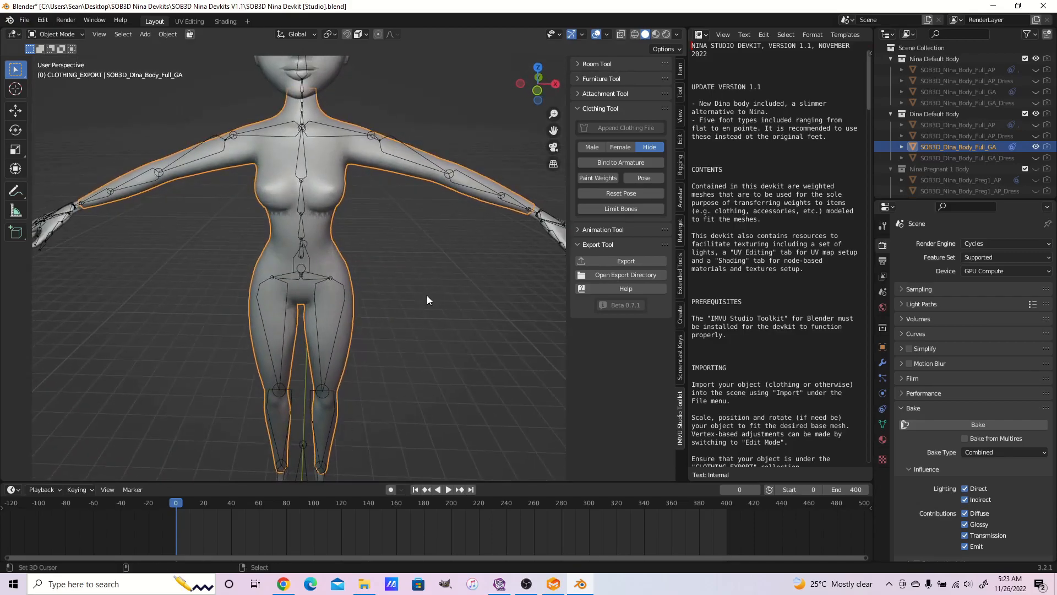
key(KP_3)
key(KP_1)
scroll(428, 300, up, 2)
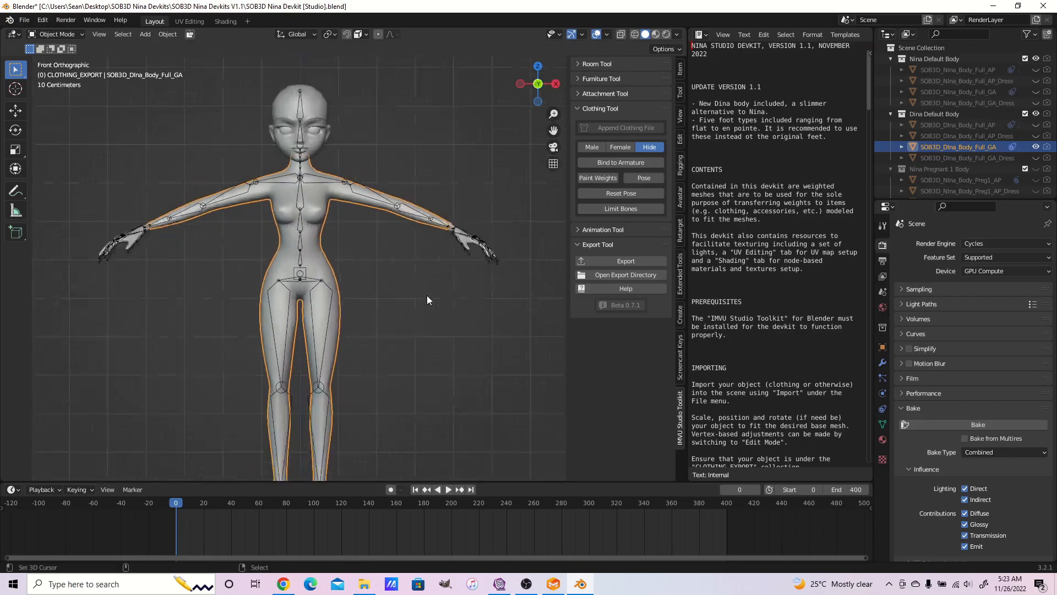
scroll(428, 299, down, 2)
scroll(427, 300, up, 3)
- Set up a Wavefront OBJ export of the selected Dina GA body with the scale at 100
click(25, 20)
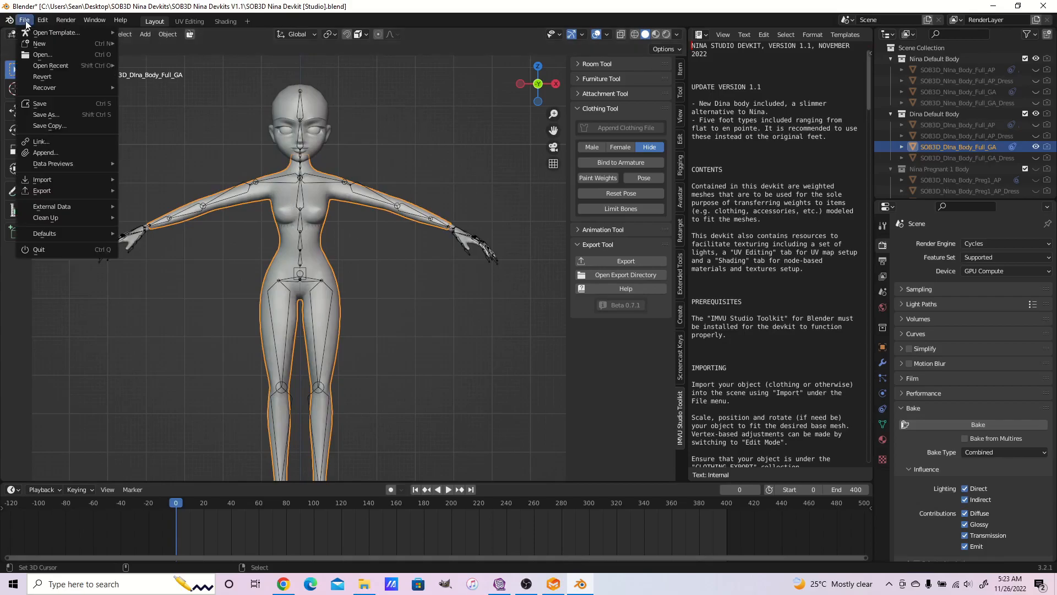
mouse_move(64, 188)
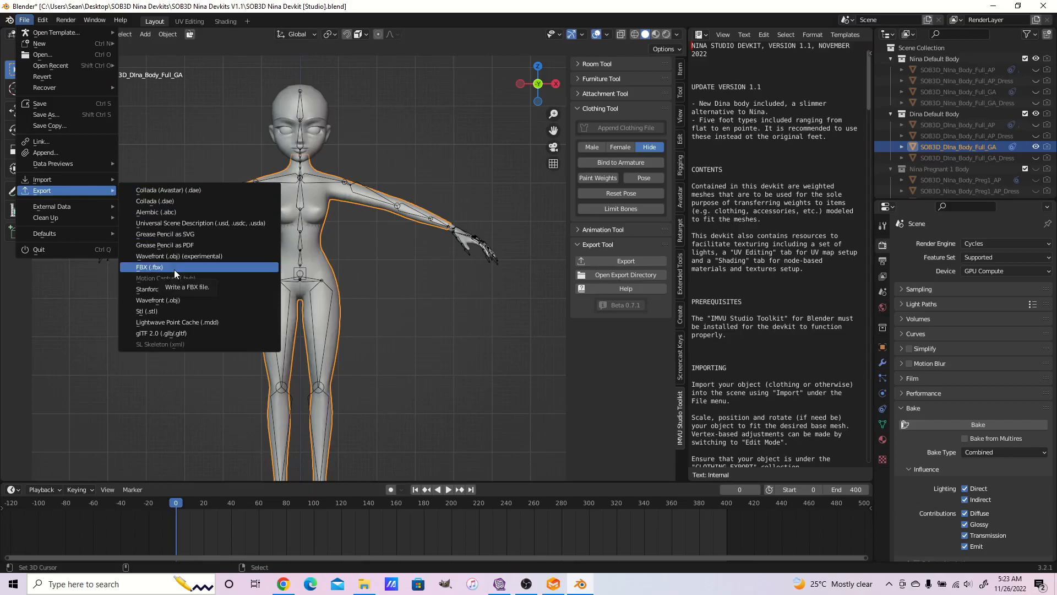
click(173, 300)
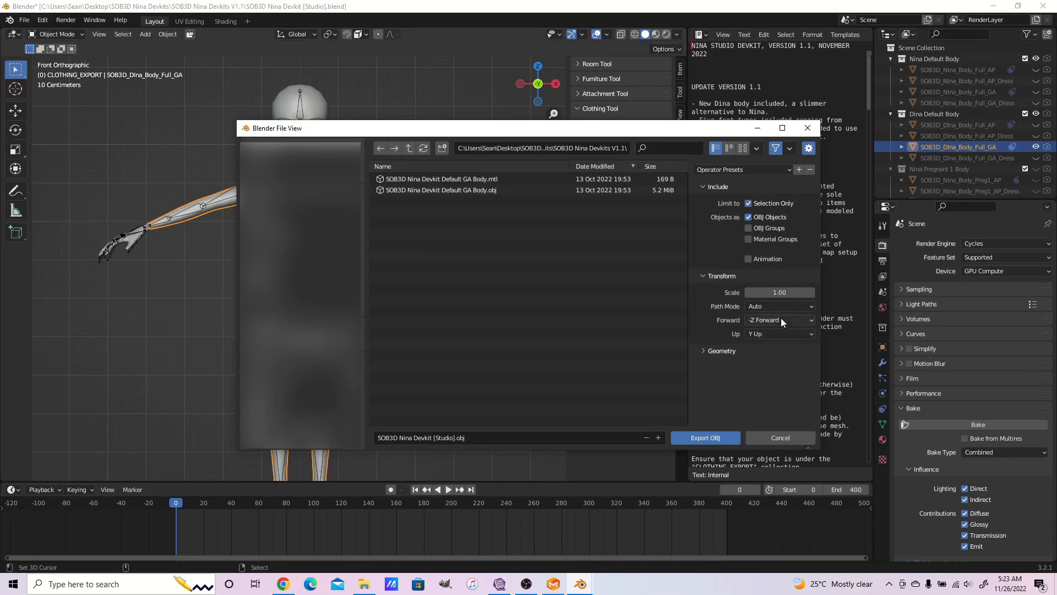
click(779, 289)
text(100)
key(Return)
- Name the file "Dina body obj export" and export the body as OBJ into the SOB3D Nina Devkits V1.1 folder
click(524, 439)
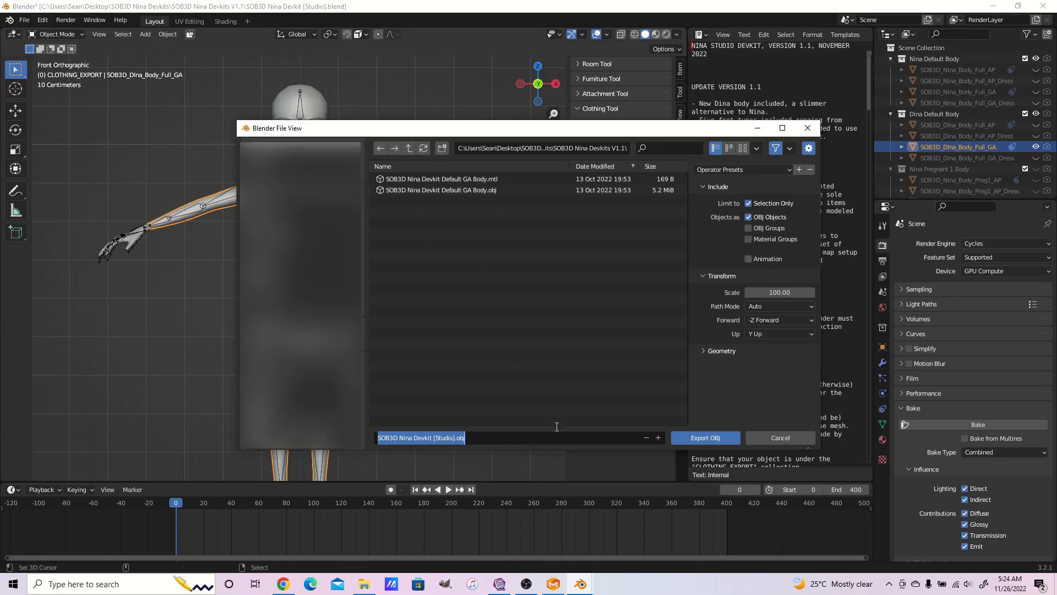
text(D)
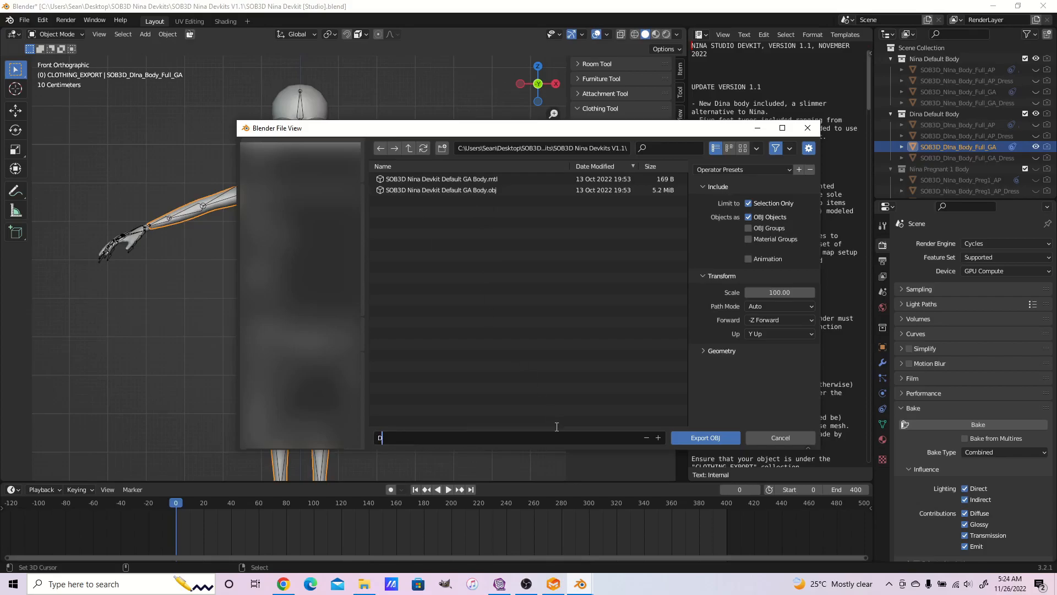
text(ina body obj export)
key(Return)
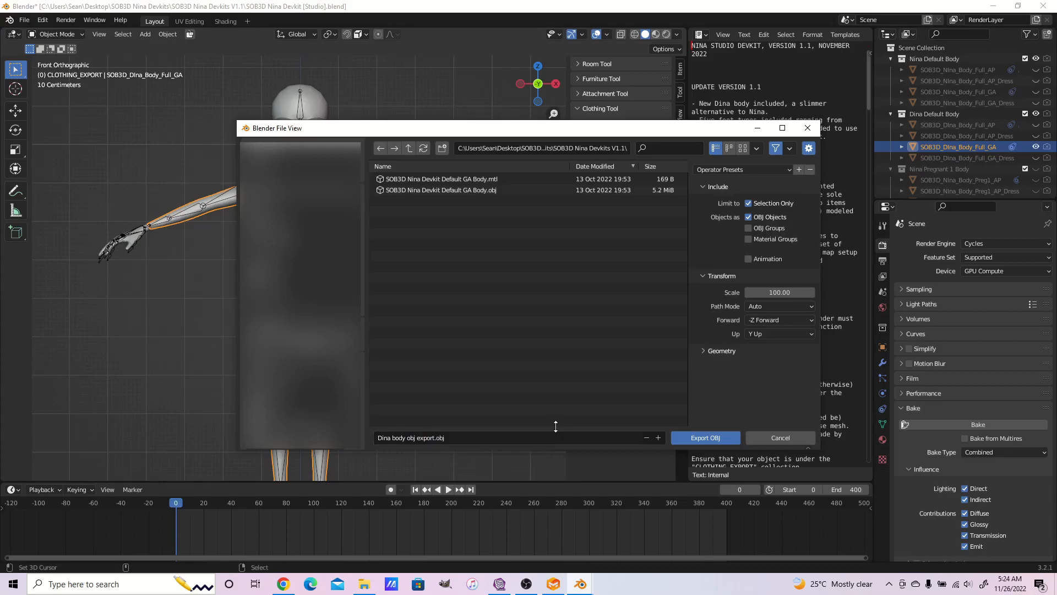
click(705, 436)
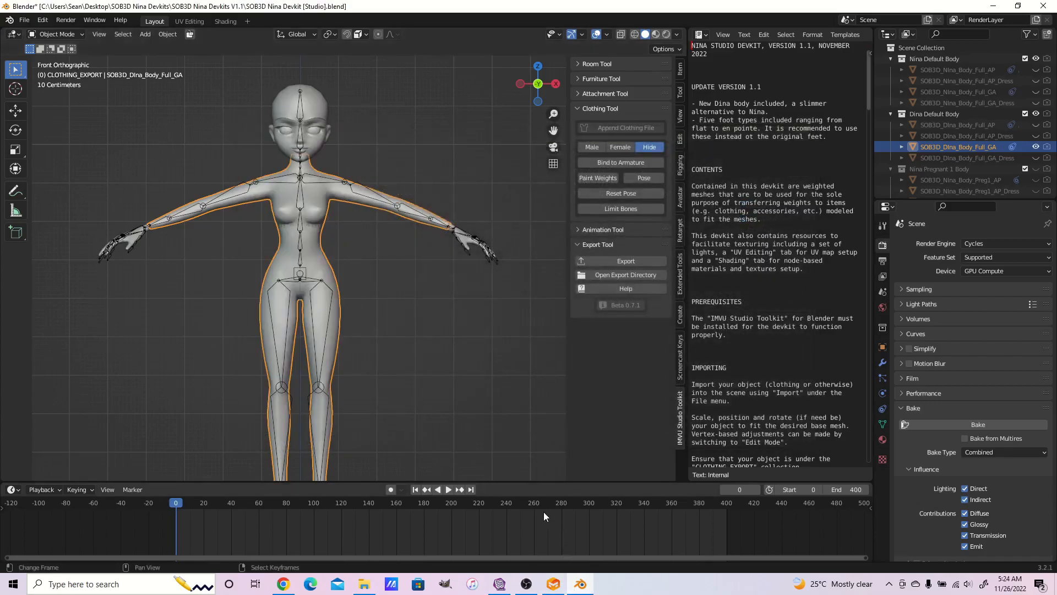
- Switch to Marvelous Designer and import Dina body obj export.obj from the SOB3D Nina Devkits V1.1 folder as an avatar in mm
click(554, 584)
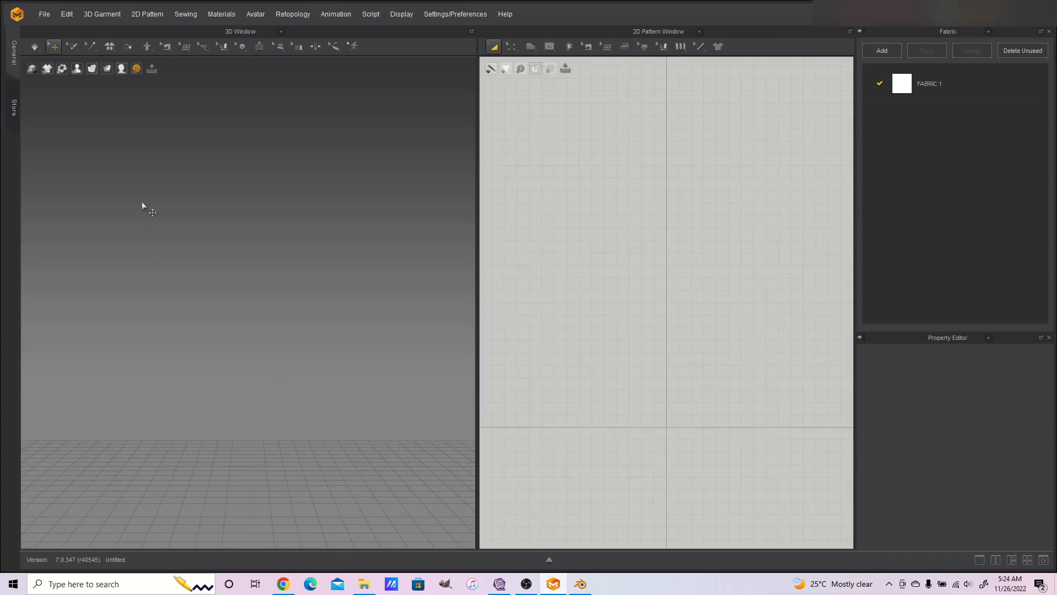
click(43, 15)
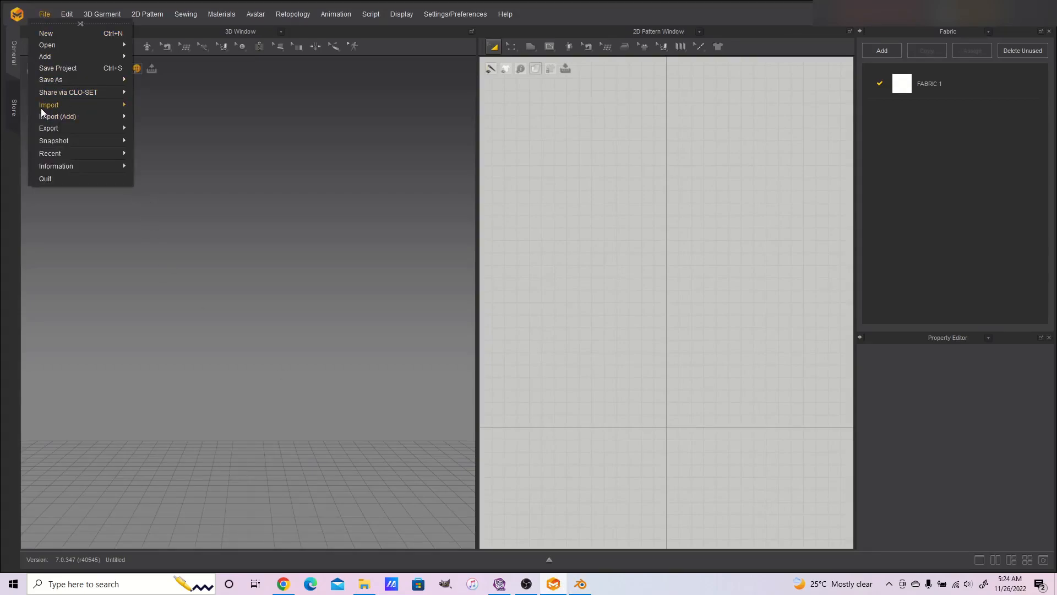
mouse_move(79, 107)
click(148, 113)
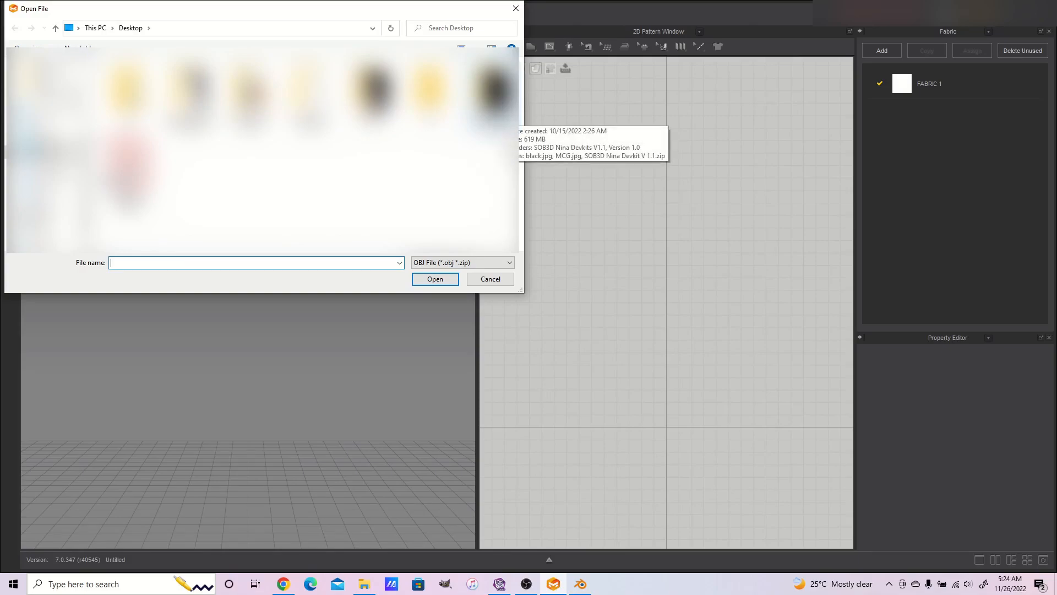
double_click(506, 116)
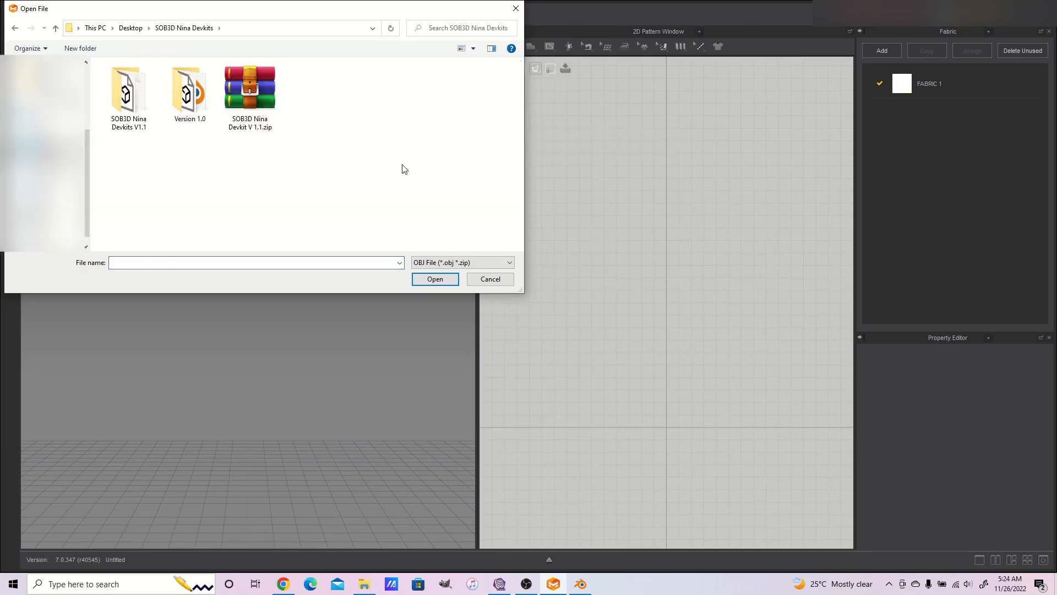
double_click(132, 113)
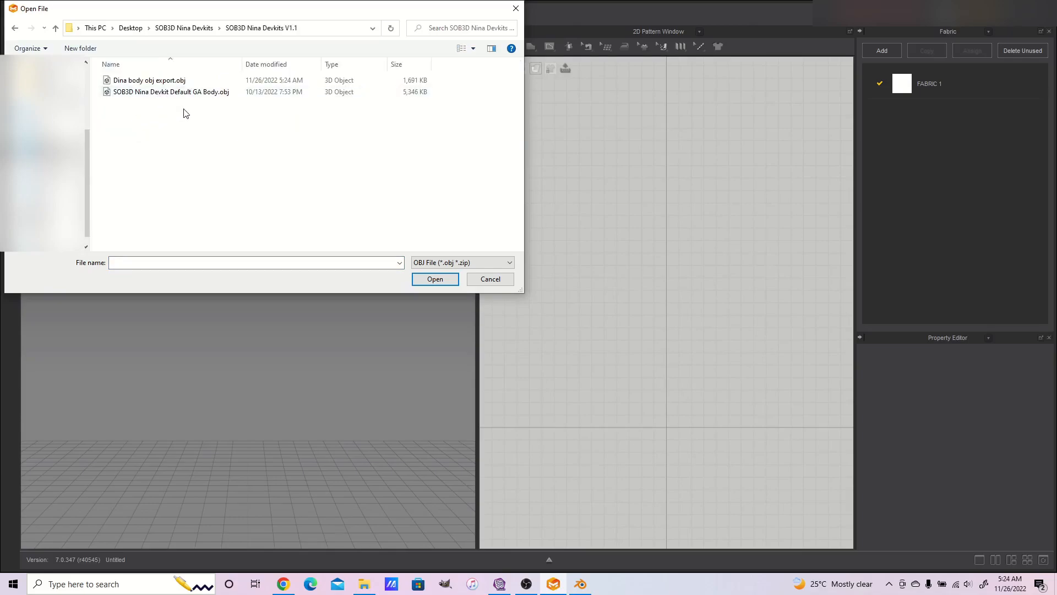
click(158, 95)
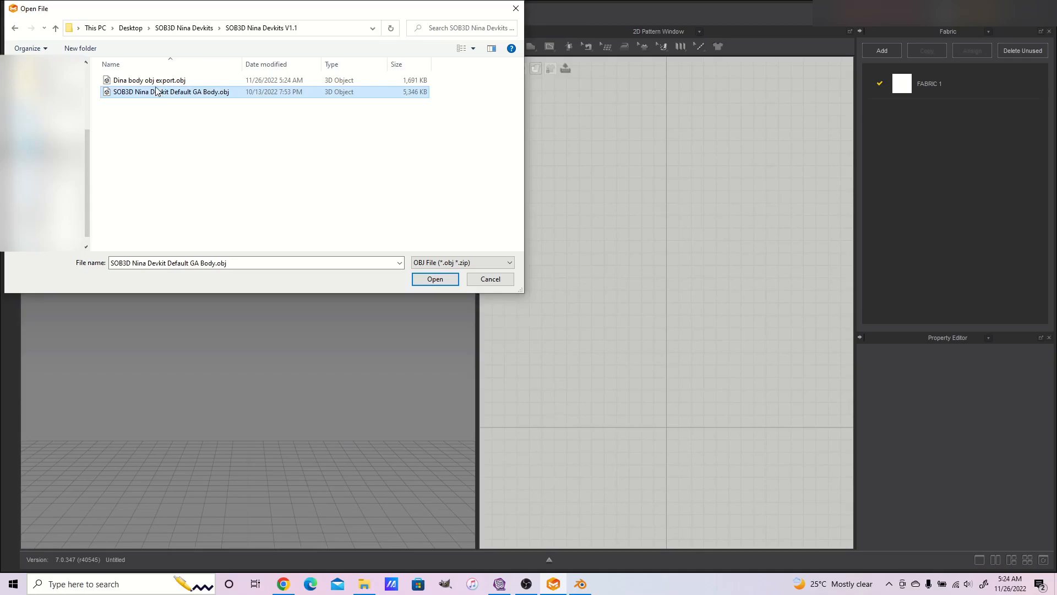
click(153, 82)
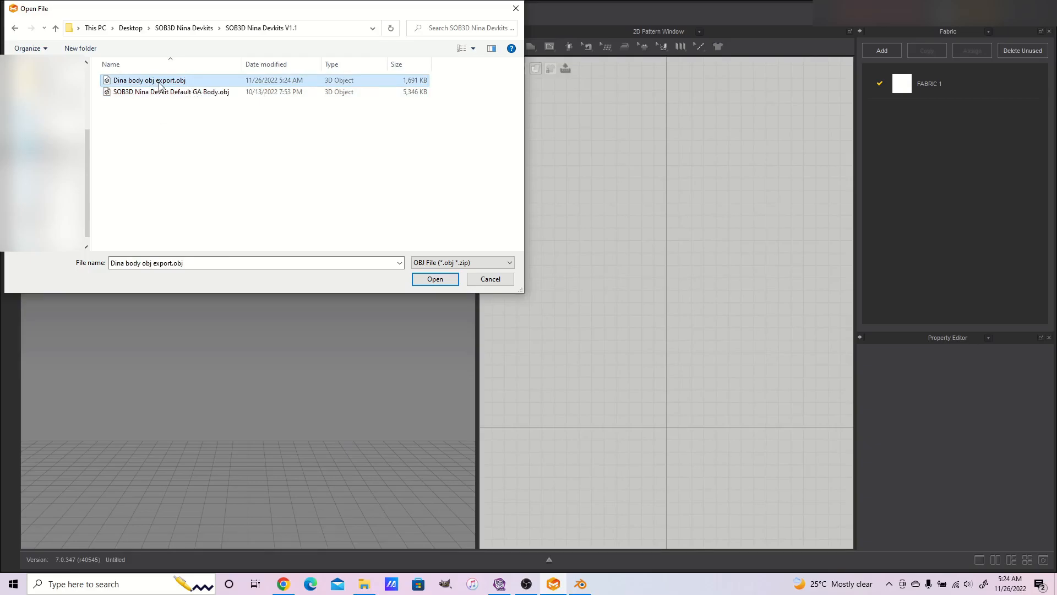
double_click(159, 82)
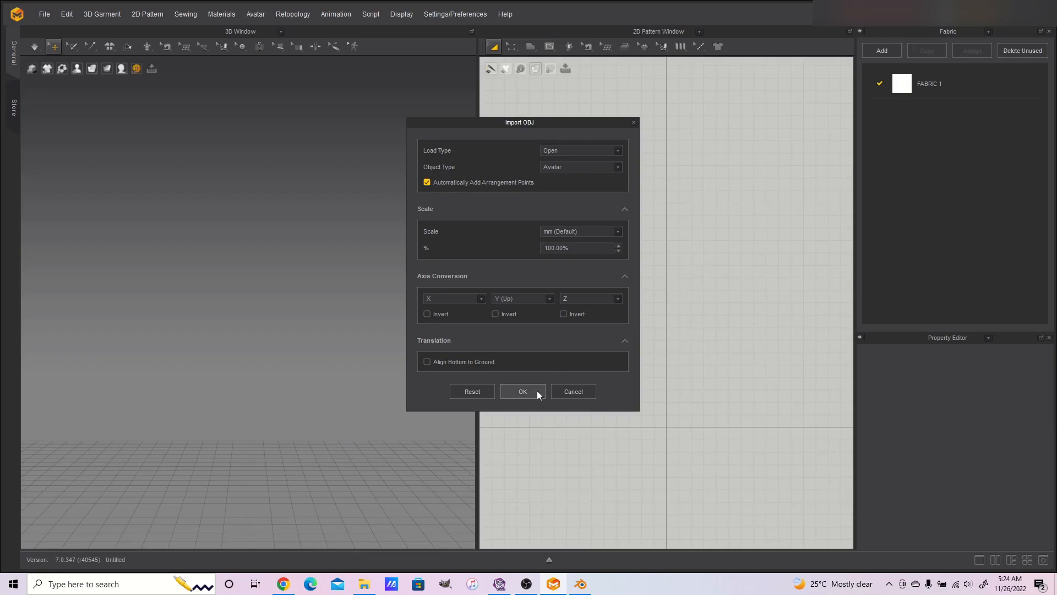
click(522, 391)
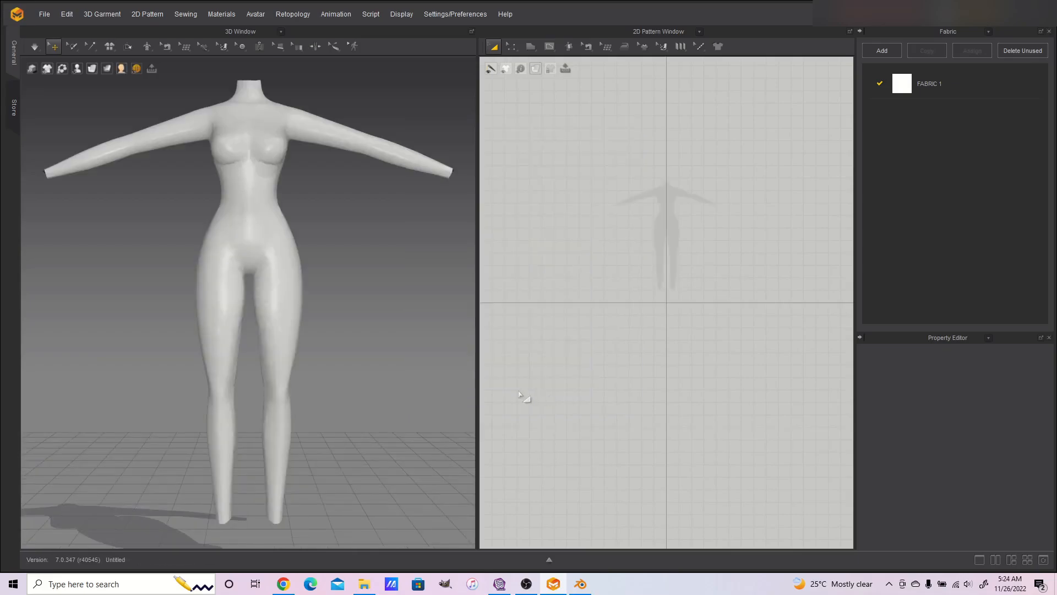
- Inspect the imported Dina avatar from several angles and distances in the 3D view
scroll(606, 132, down, 3)
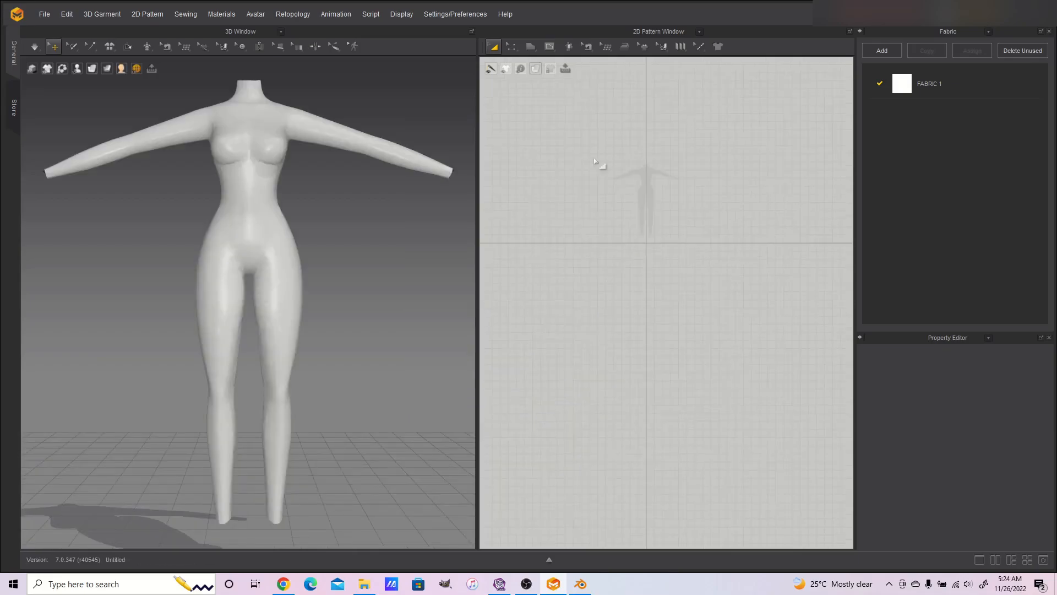
scroll(358, 193, down, 1)
right_drag(358, 193, 334, 273)
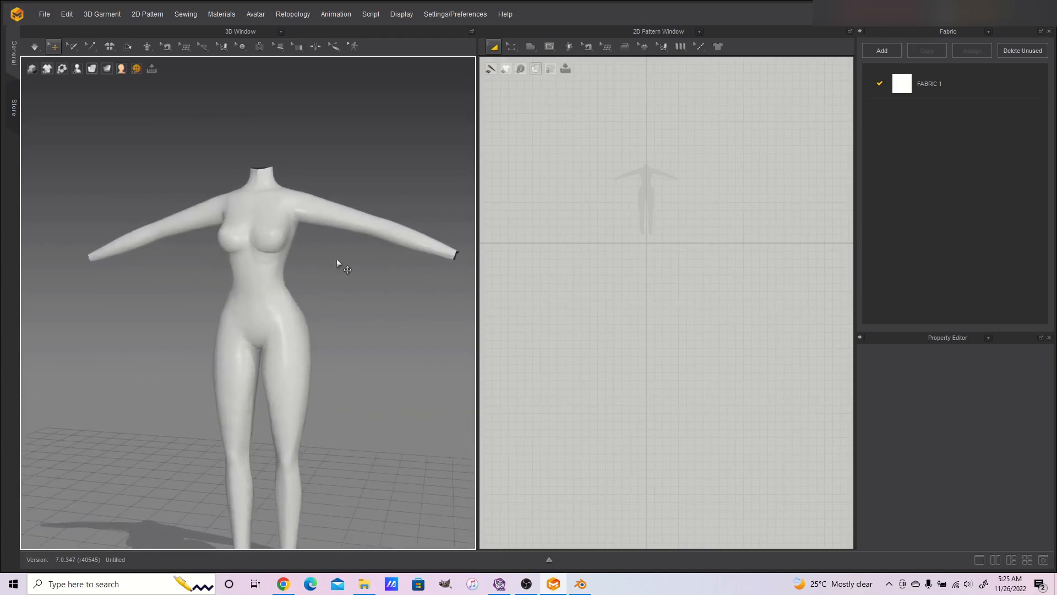
right_drag(337, 264, 332, 367)
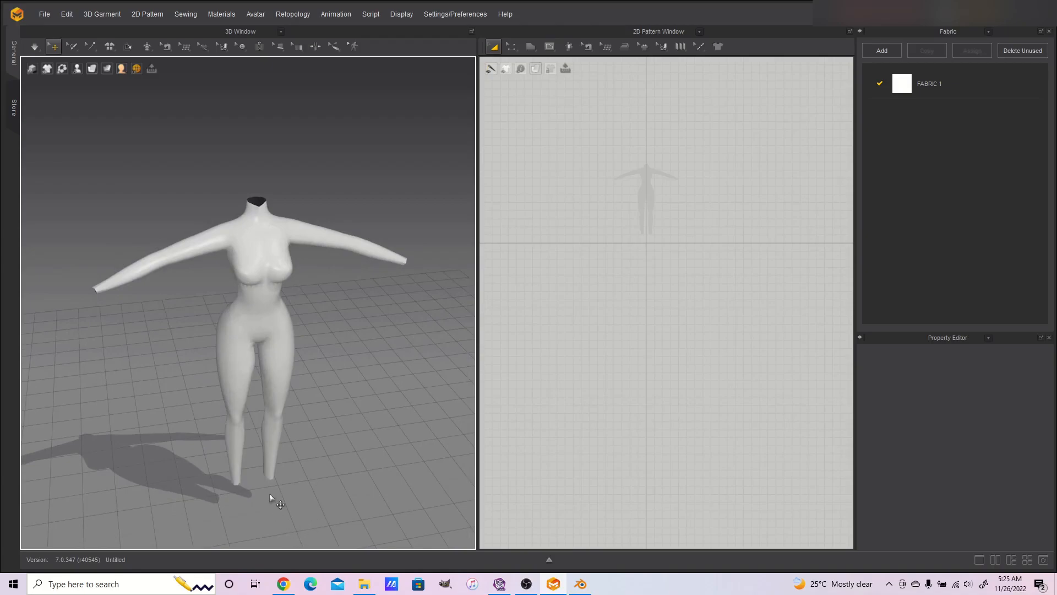
scroll(354, 428, up, 5)
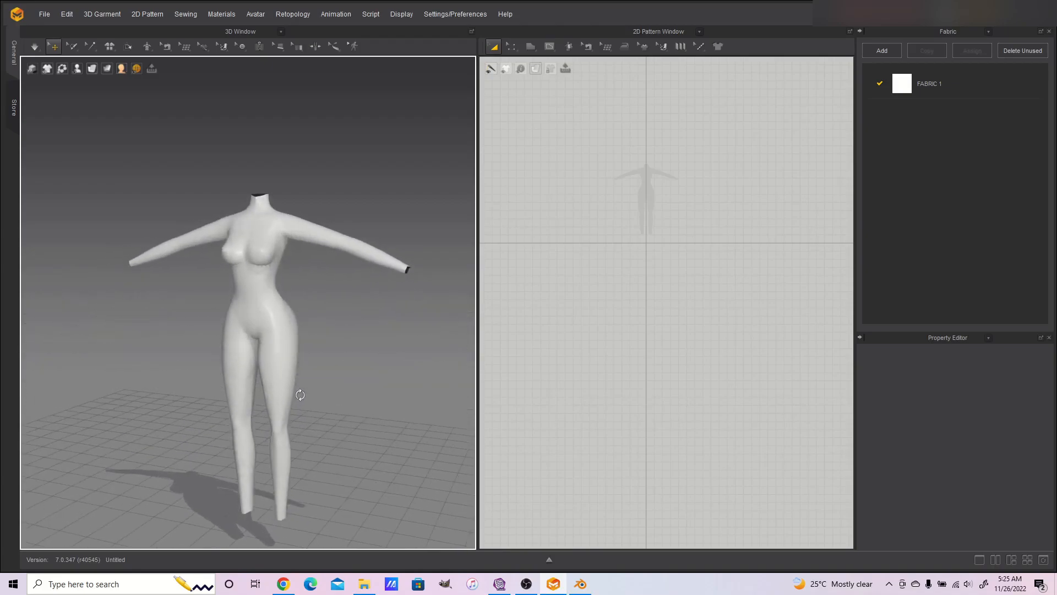
right_drag(338, 328, 352, 364)
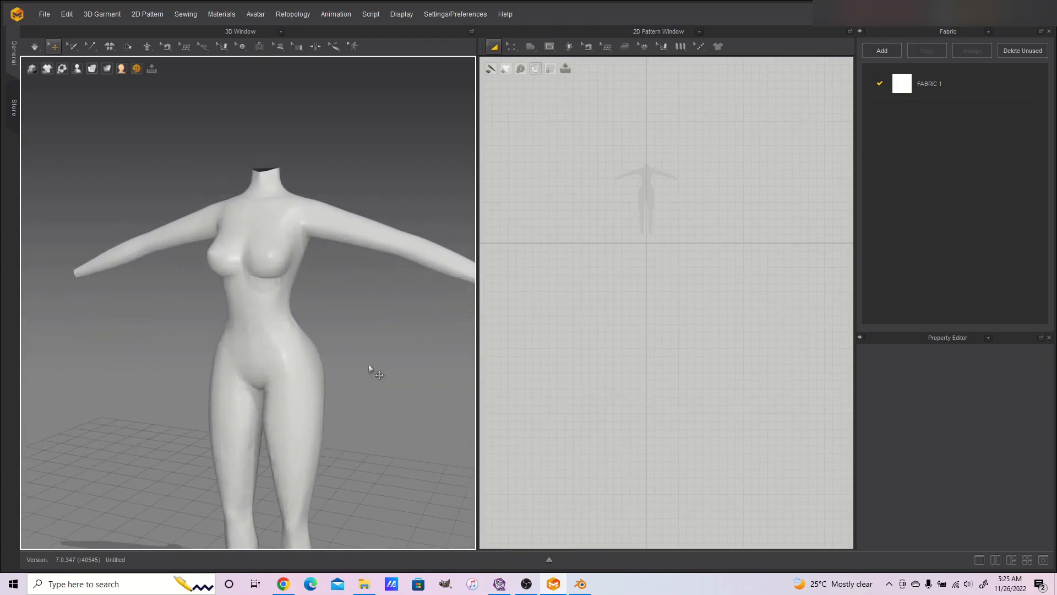
- Switch back to Blender, find the Nina Hands and Feet collection, and select the SOB3D_Nina_Body_Feet mesh at the ankles
click(581, 584)
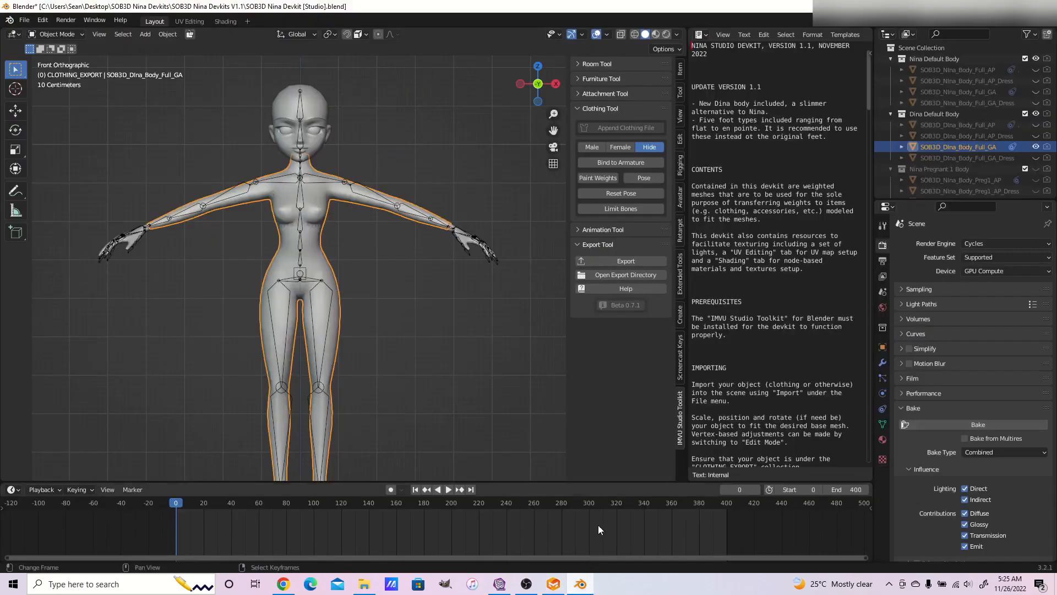
scroll(1000, 141, down, 5)
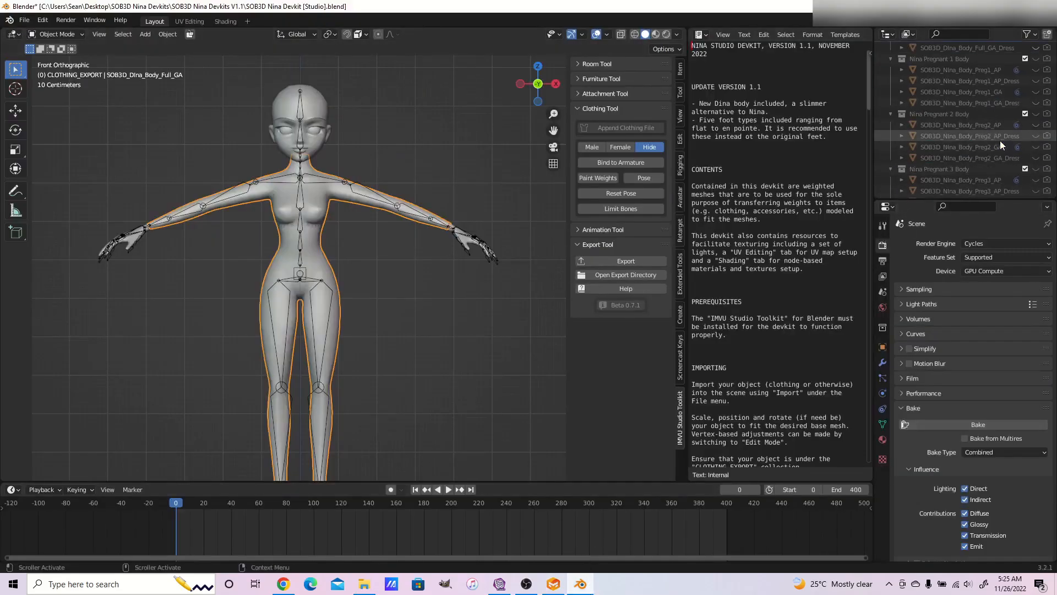
scroll(1030, 128, down, 12)
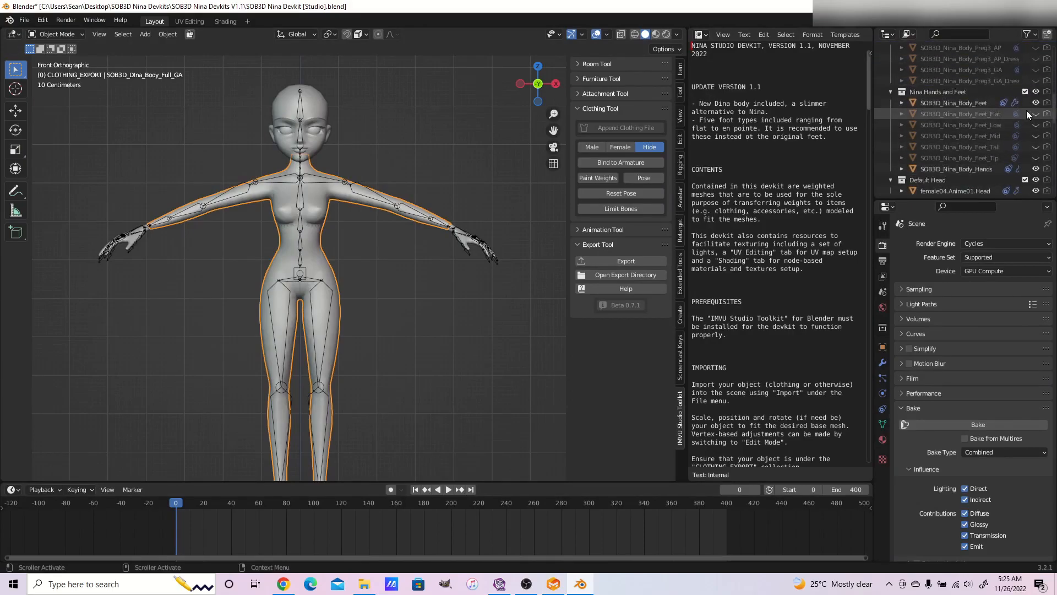
shift+middle_drag(353, 471, 391, 252)
scroll(395, 262, up, 4)
shift+middle_drag(420, 296, 357, 298)
middle_drag(352, 353, 377, 344)
scroll(380, 368, up, 4)
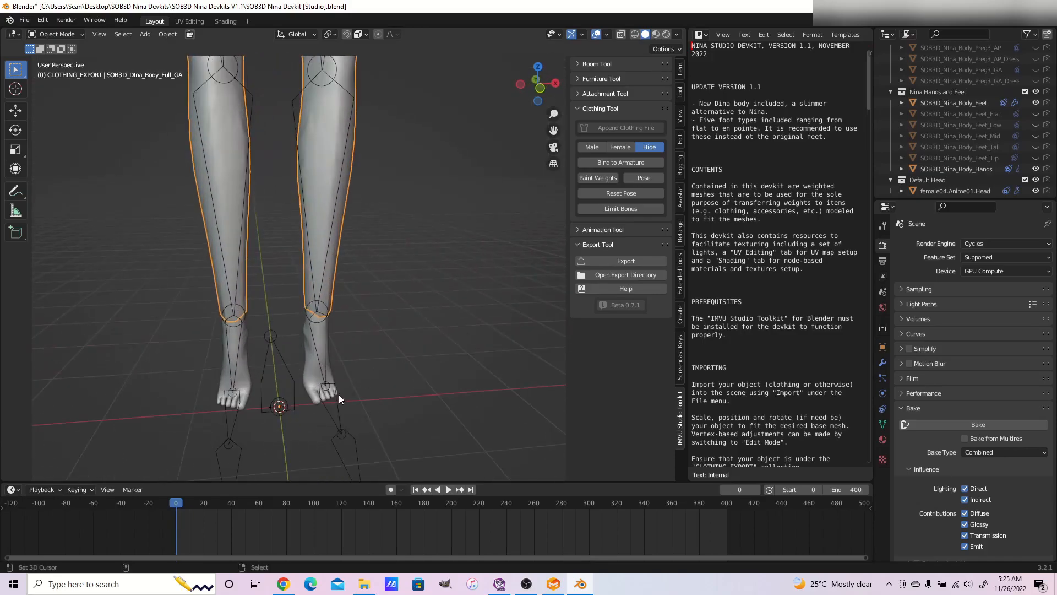
click(335, 392)
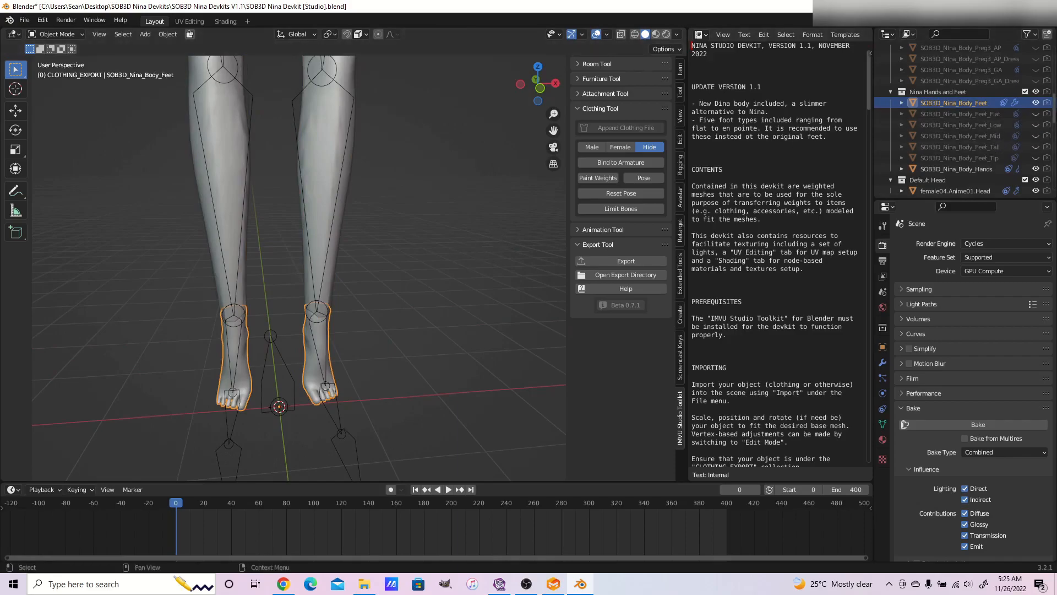
- Hide SOB3D_Nina_Body_Feet and show SOB3D_Nina_Body_Feet_Flat in its place
middle_drag(446, 362, 409, 413)
scroll(373, 419, down, 2)
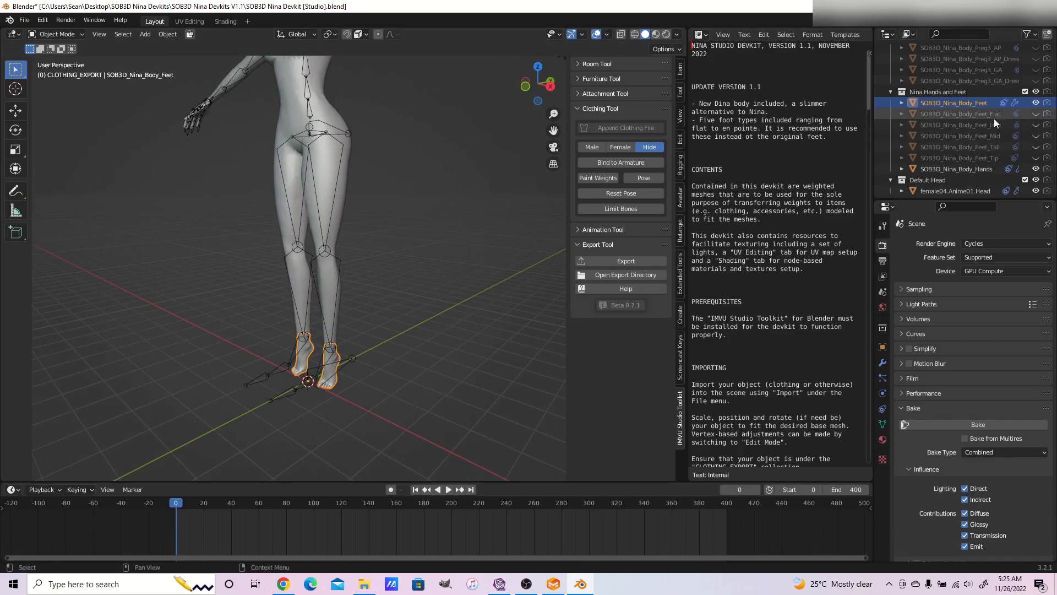
mouse_move(413, 326)
middle_down()
mouse_move(434, 327)
mouse_move(425, 342)
mouse_move(438, 339)
mouse_move(389, 325)
mouse_move(415, 334)
mouse_move(412, 356)
mouse_move(409, 310)
middle_up()
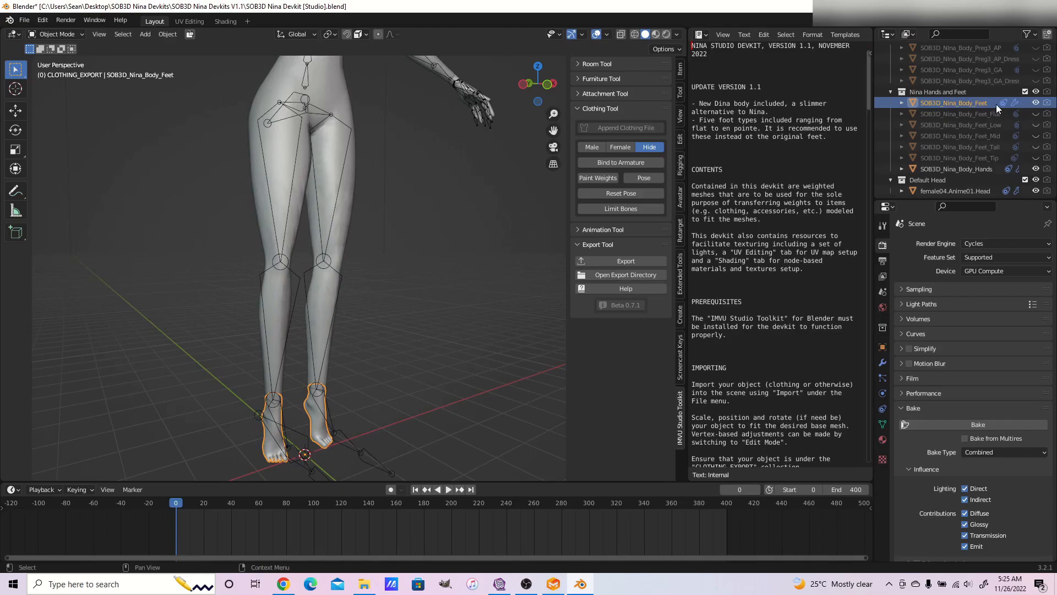
click(1036, 103)
click(1035, 114)
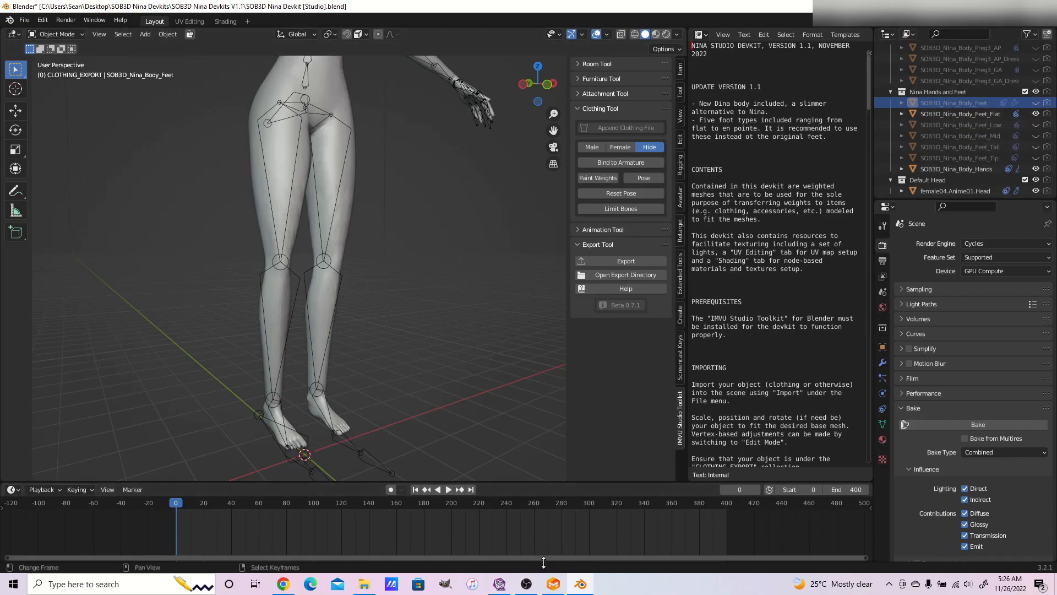
- Switch to Marvelous Designer and start a polygon pattern with a curved armhole edge about 117 mm long, from shoulder to underarm
click(553, 583)
scroll(314, 237, down, 2)
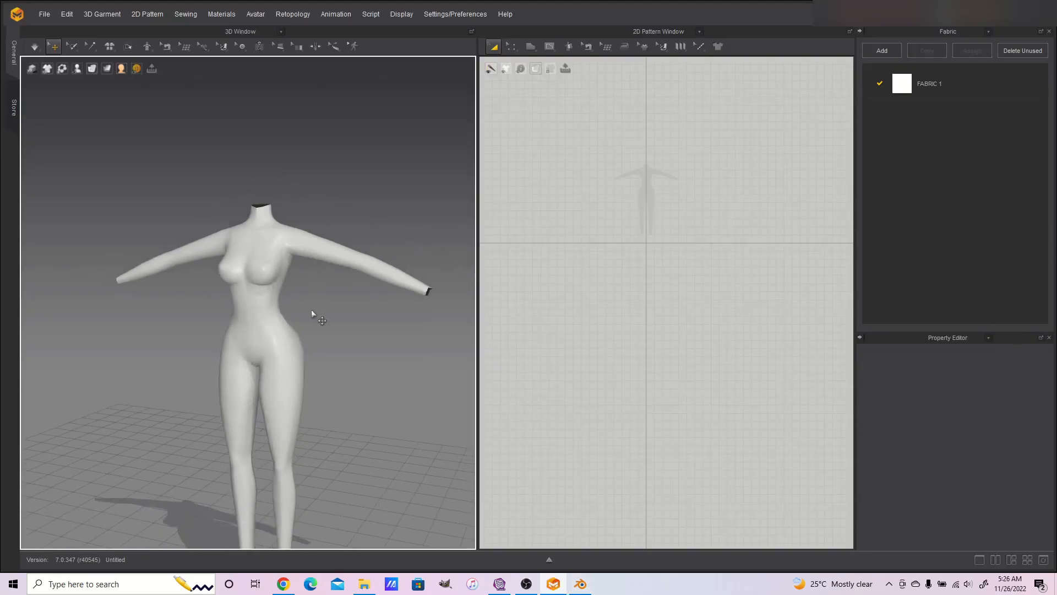
scroll(634, 250, up, 3)
middle_drag(682, 162, 693, 365)
middle_drag(678, 247, 673, 281)
scroll(672, 281, up, 3)
scroll(673, 281, up, 2)
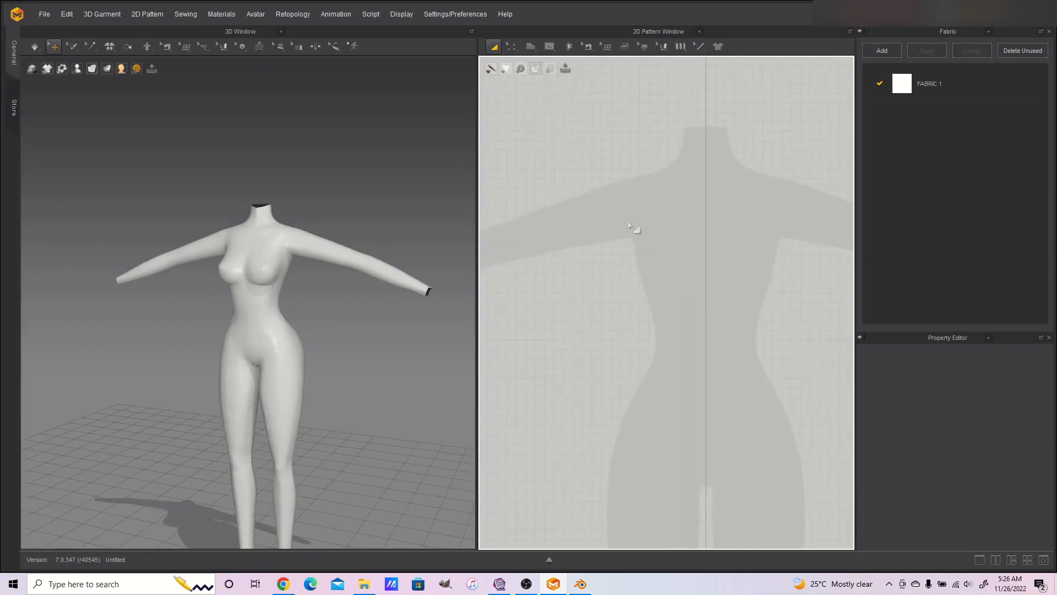
key(h)
click(641, 159)
ctrl+click(640, 217)
click(615, 263)
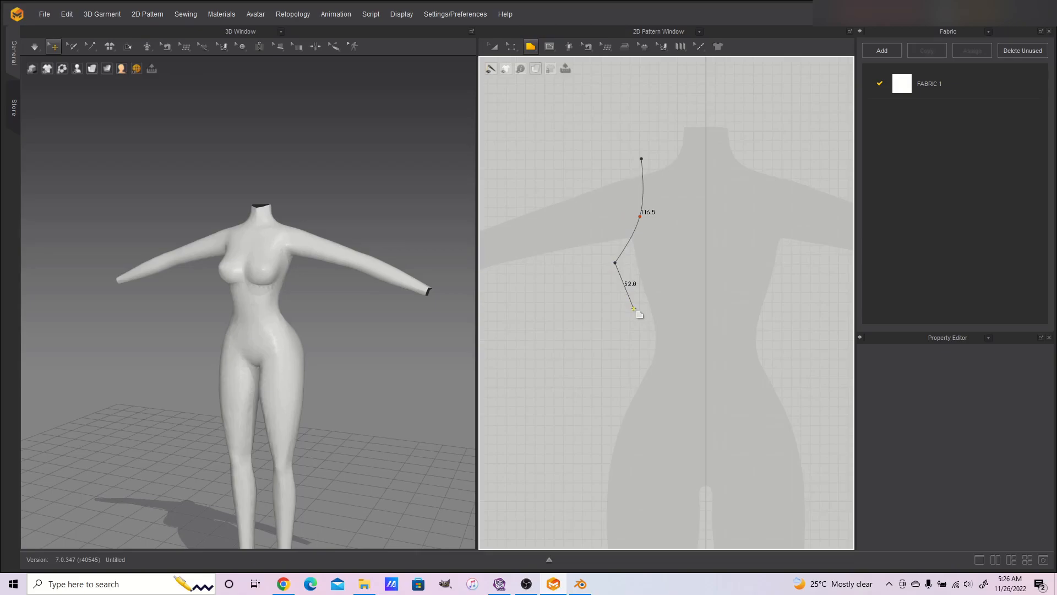
- Continue the pattern outline with a curved side edge about 449 mm long, from the underarm around waist and hip to the thigh
ctrl+click(634, 309)
ctrl+click(609, 380)
middle_drag(576, 465, 572, 299)
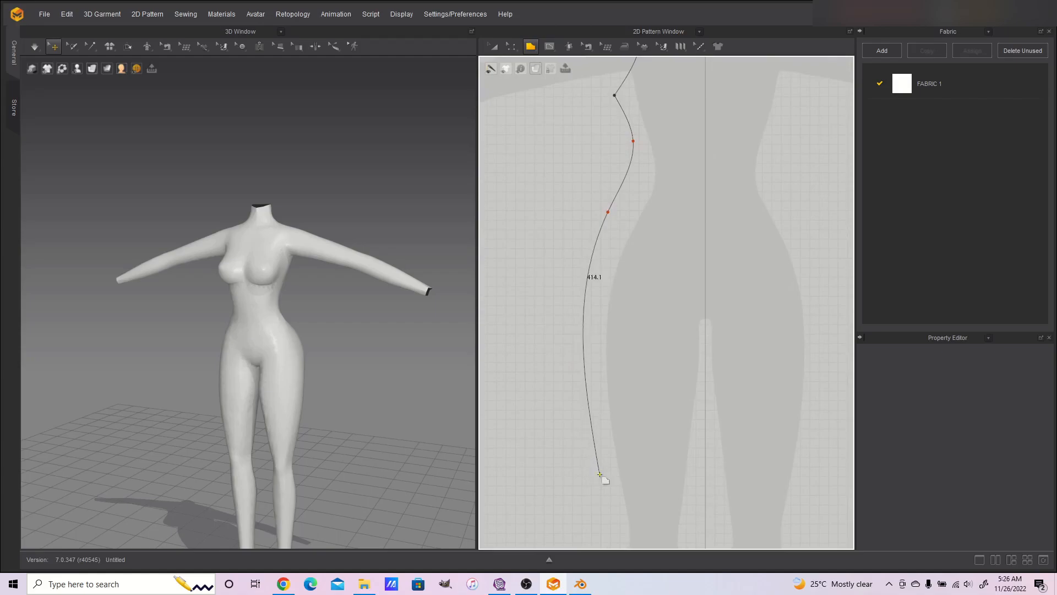
click(616, 505)
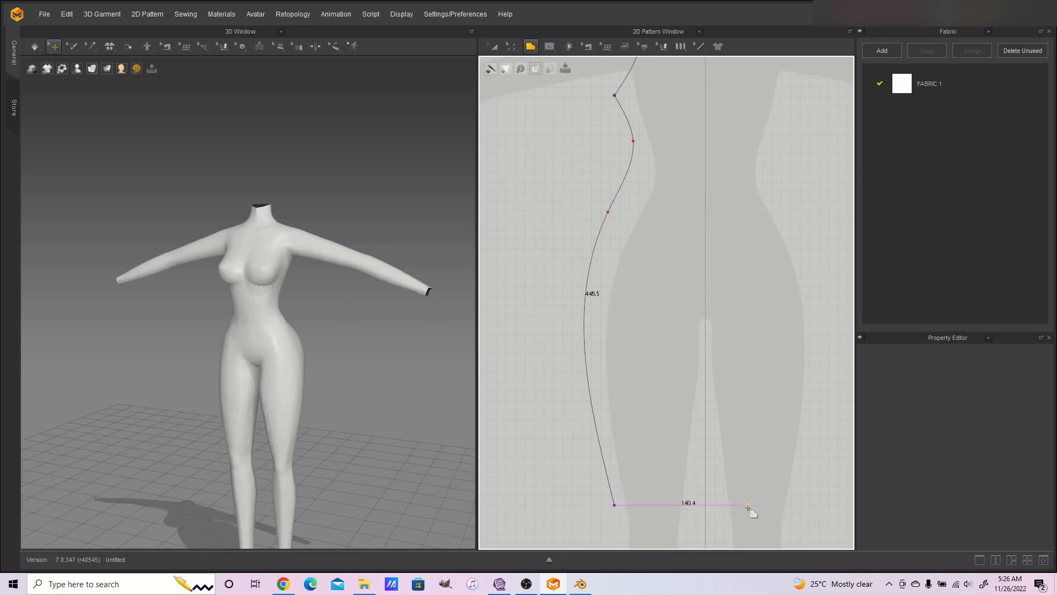
- Continue the outline with a straight hem to the body's centre line and a vertical centre edge about 480 mm long up to the chest
click(708, 504)
middle_drag(705, 229, 702, 439)
scroll(701, 439, up, 2)
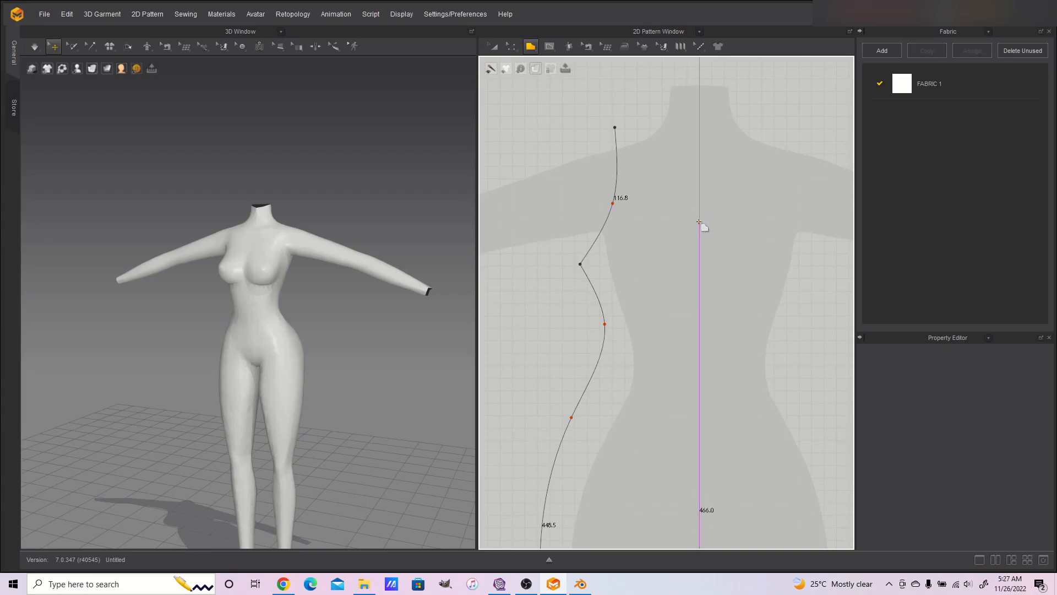
middle_drag(706, 212, 708, 332)
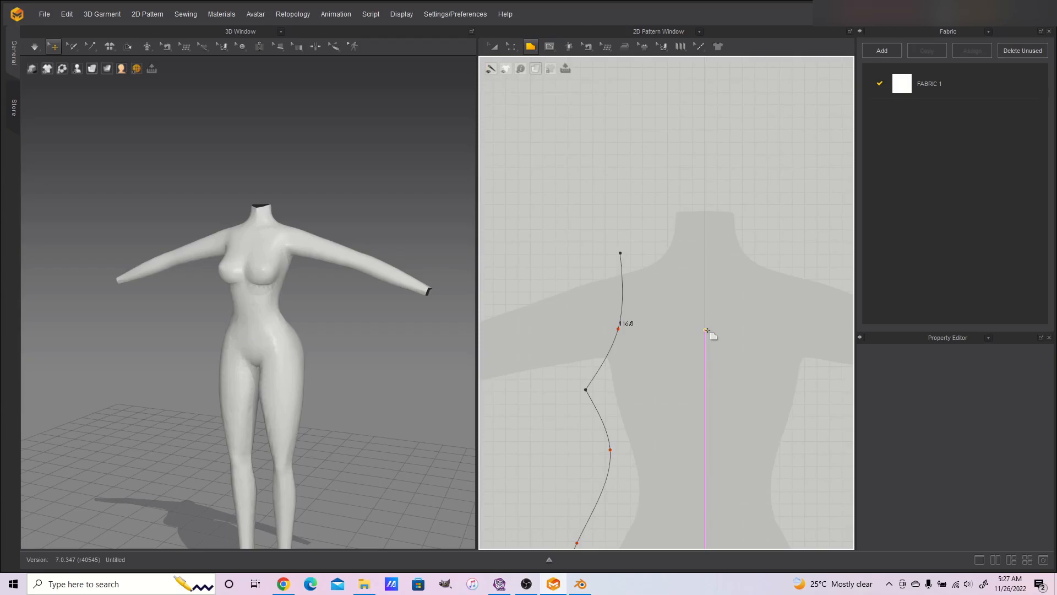
click(706, 330)
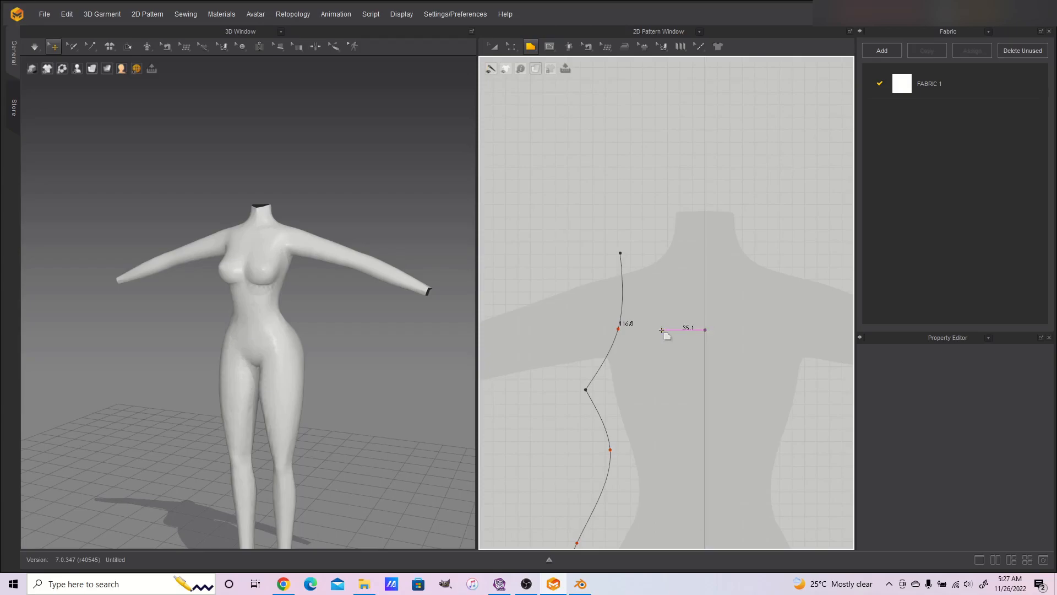
- Close the half-dress pattern with a curved neckline about 92 mm long and a shoulder edge about 14 mm wide
ctrl+click(647, 302)
click(639, 253)
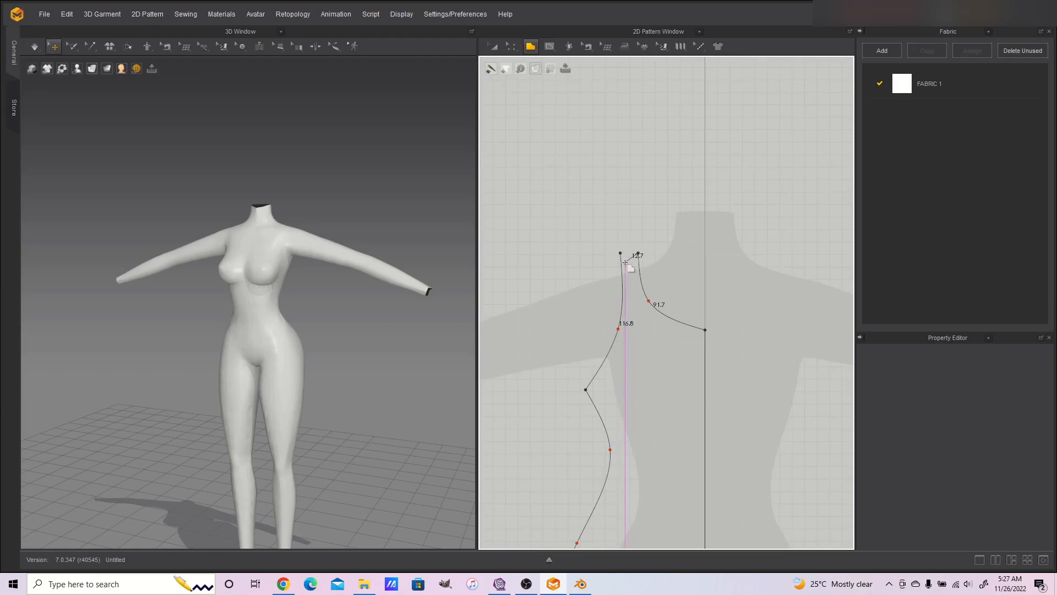
click(621, 253)
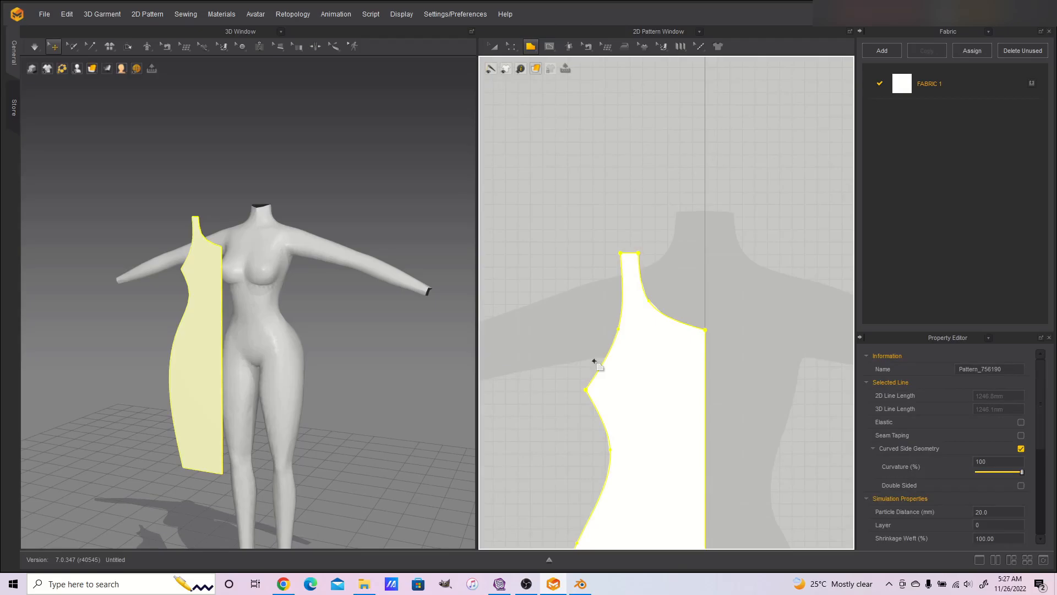
scroll(684, 342, down, 2)
scroll(708, 302, down, 2)
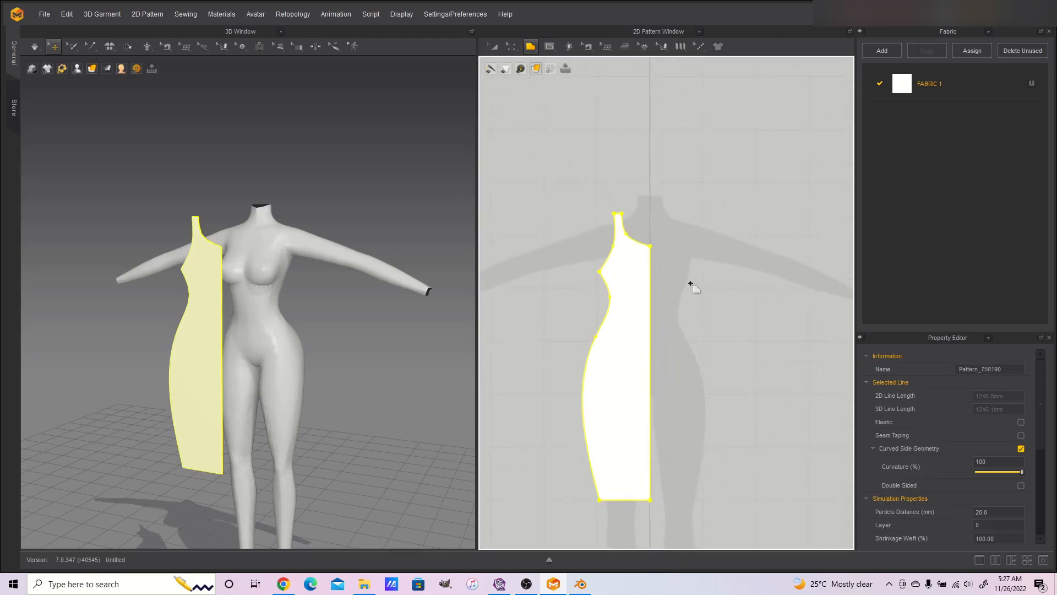
- Display the dress pattern as a mesh in the 2D window
scroll(692, 283, up, 2)
key(z)
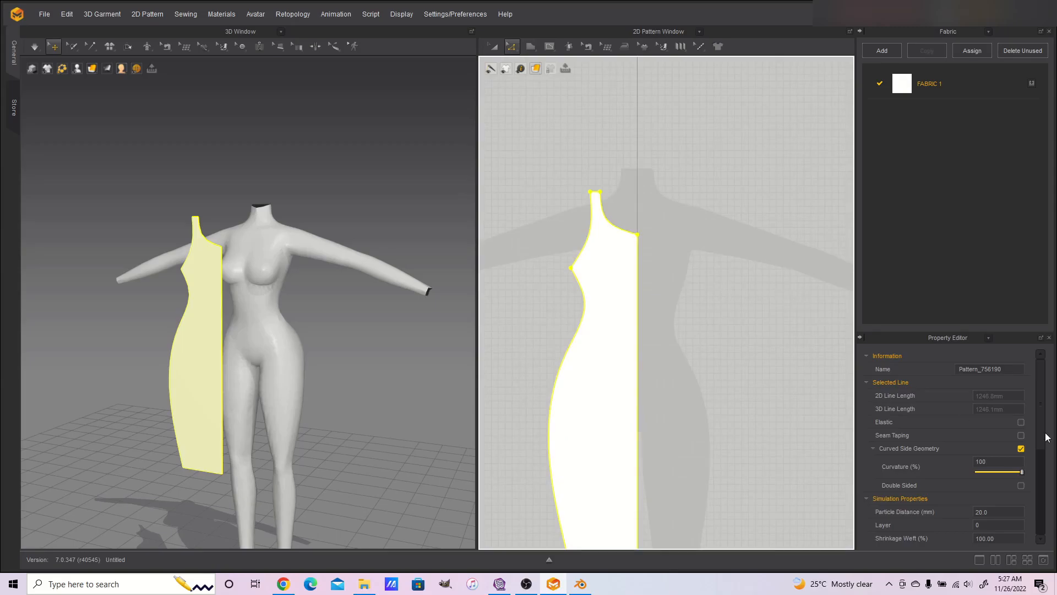
scroll(1046, 437, down, 5)
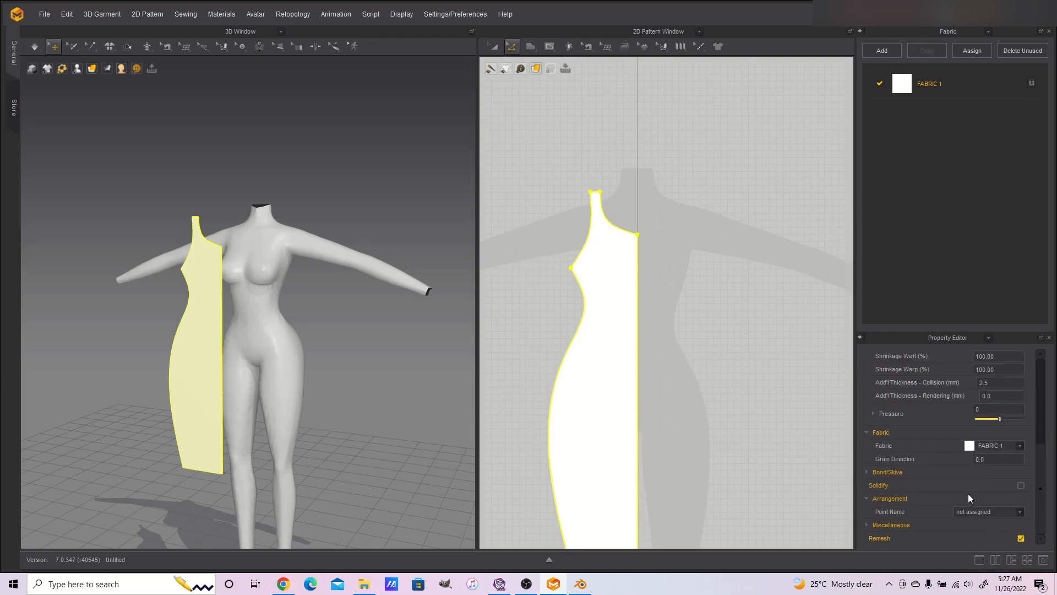
scroll(968, 494, up, 3)
click(999, 430)
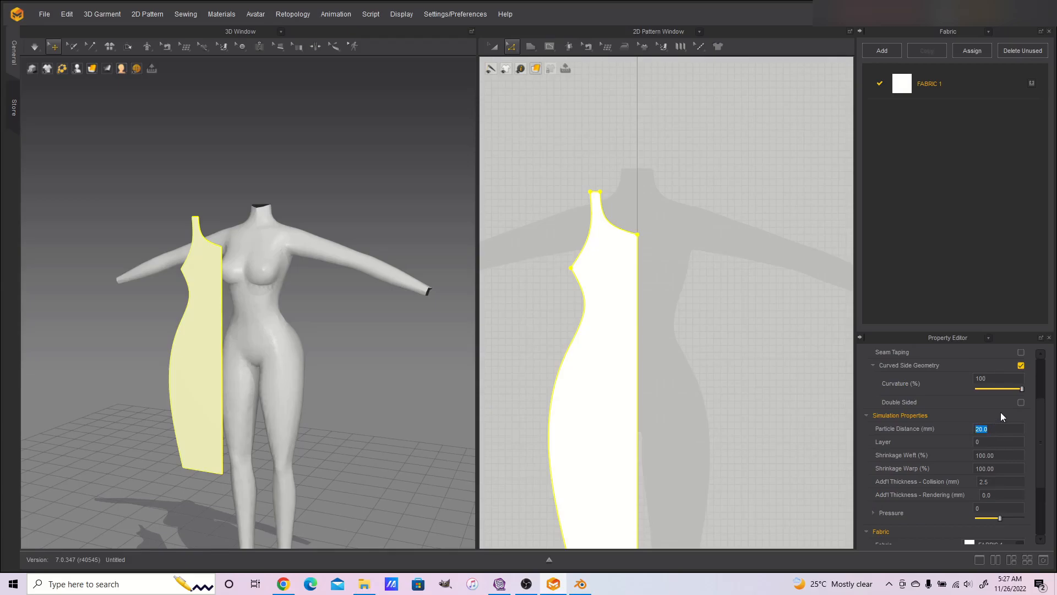
scroll(1001, 417, down, 3)
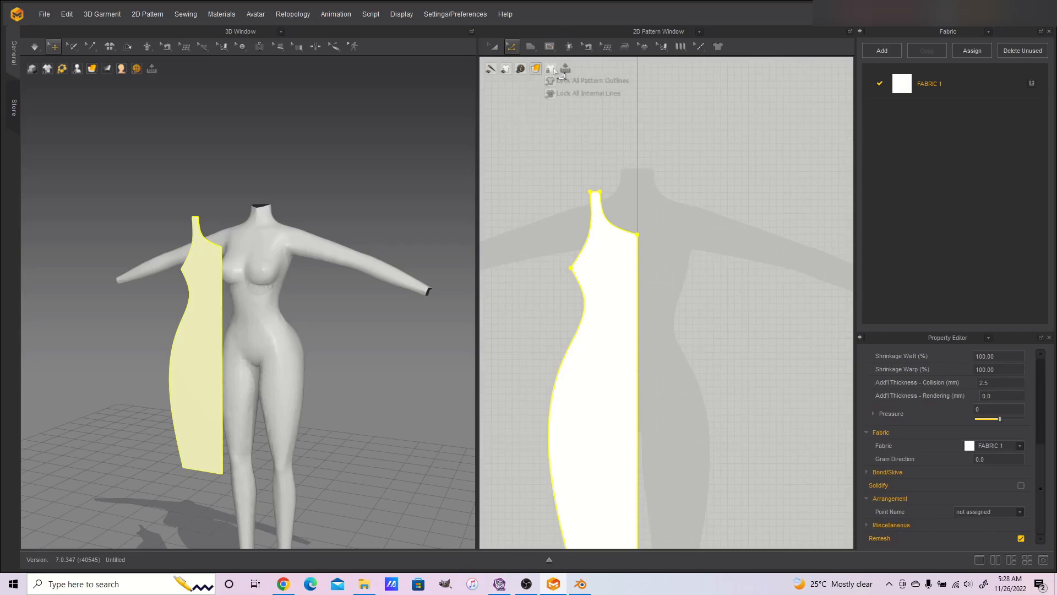
mouse_move(535, 68)
click(548, 119)
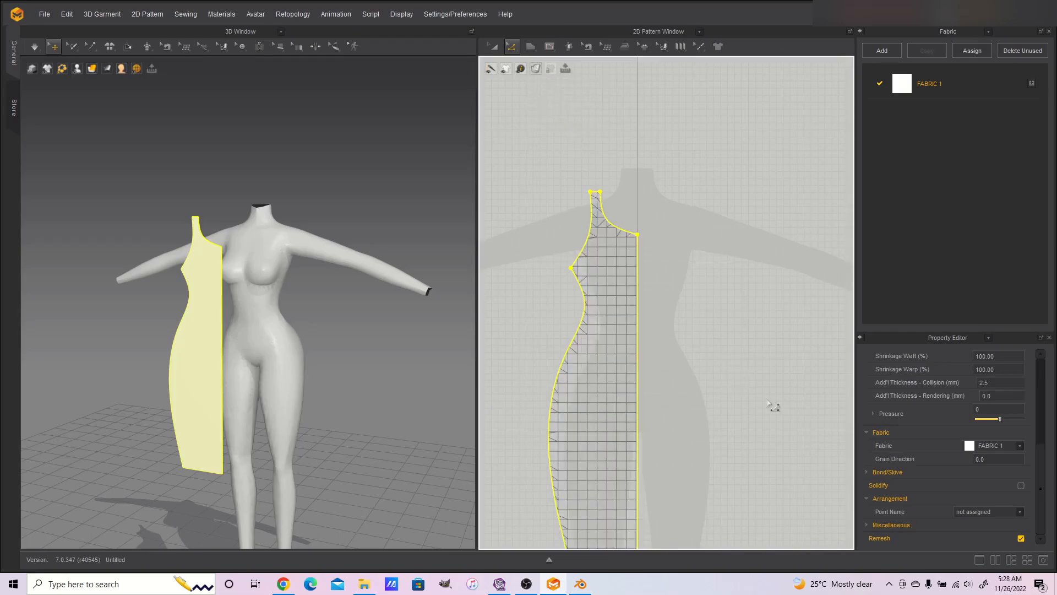
- Set the pattern's particle distance to 10 mm
scroll(960, 507, up, 5)
double_click(993, 461)
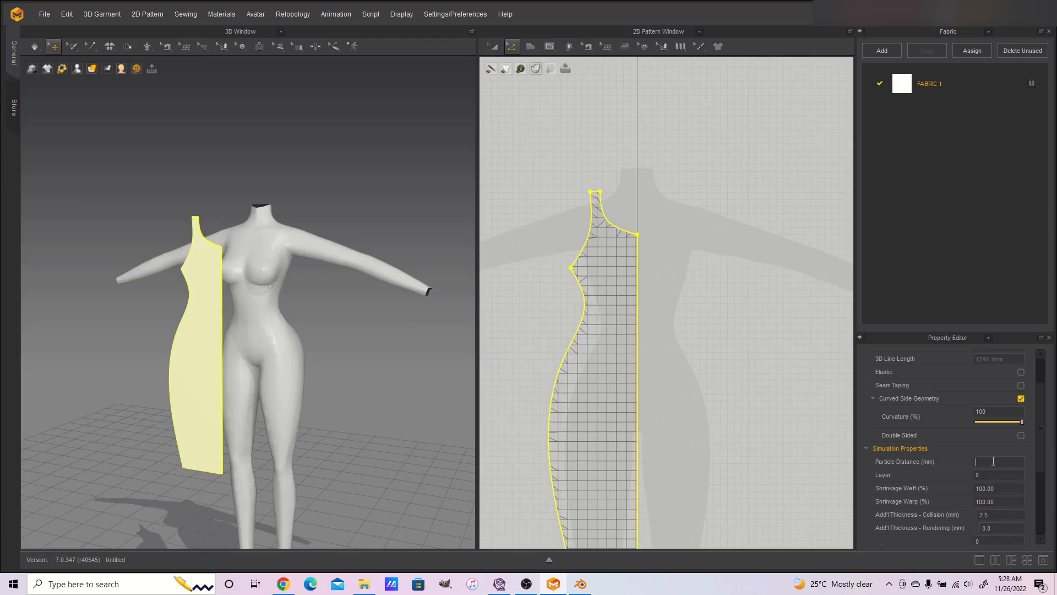
text(10)
key(Return)
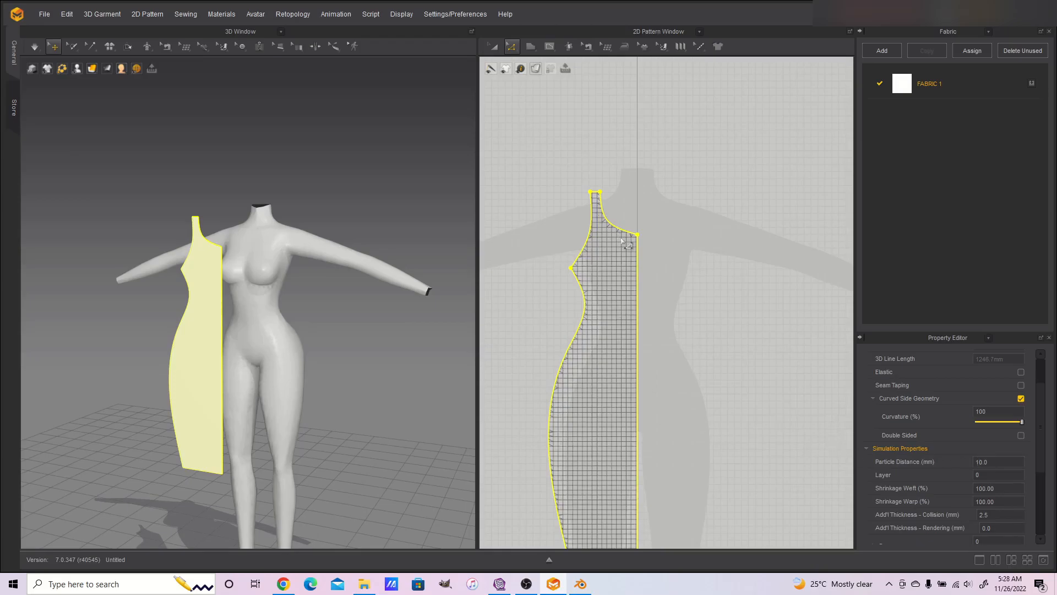
- Unfold the half-dress across its centre line using symmetric editing with sewing
click(640, 285)
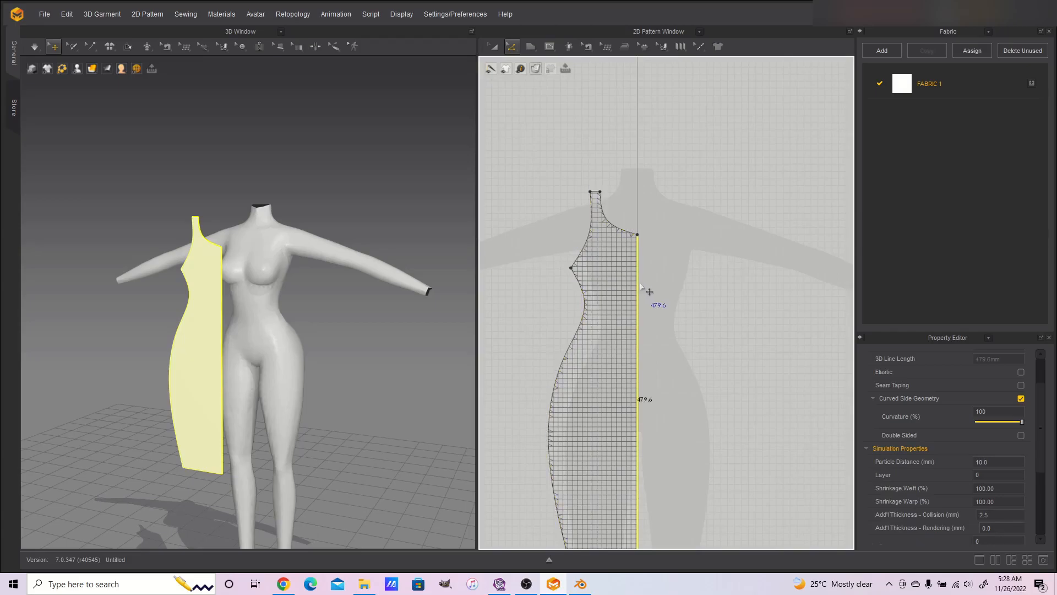
right_click(640, 288)
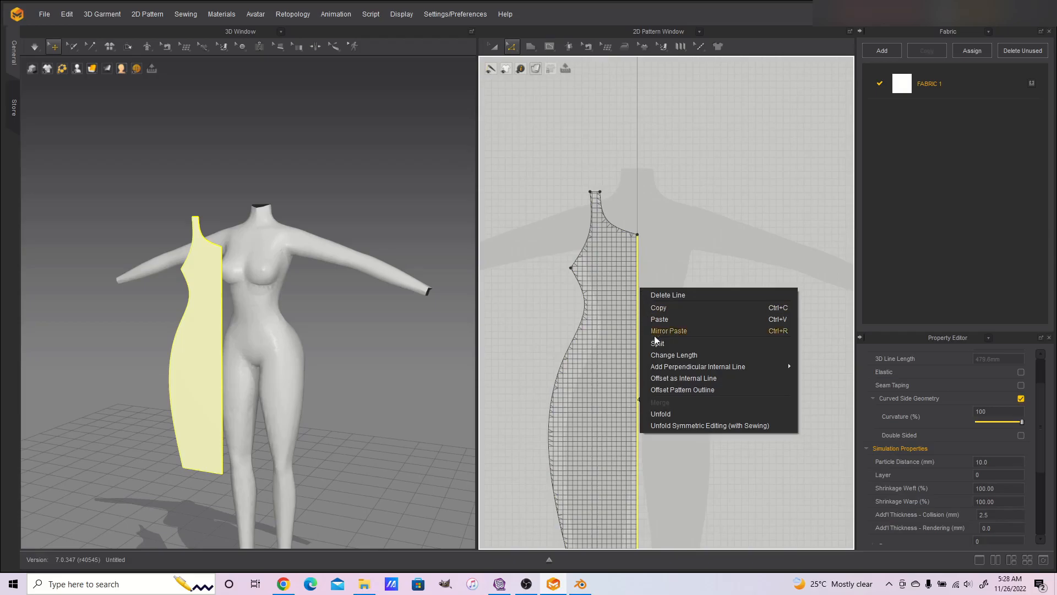
click(686, 426)
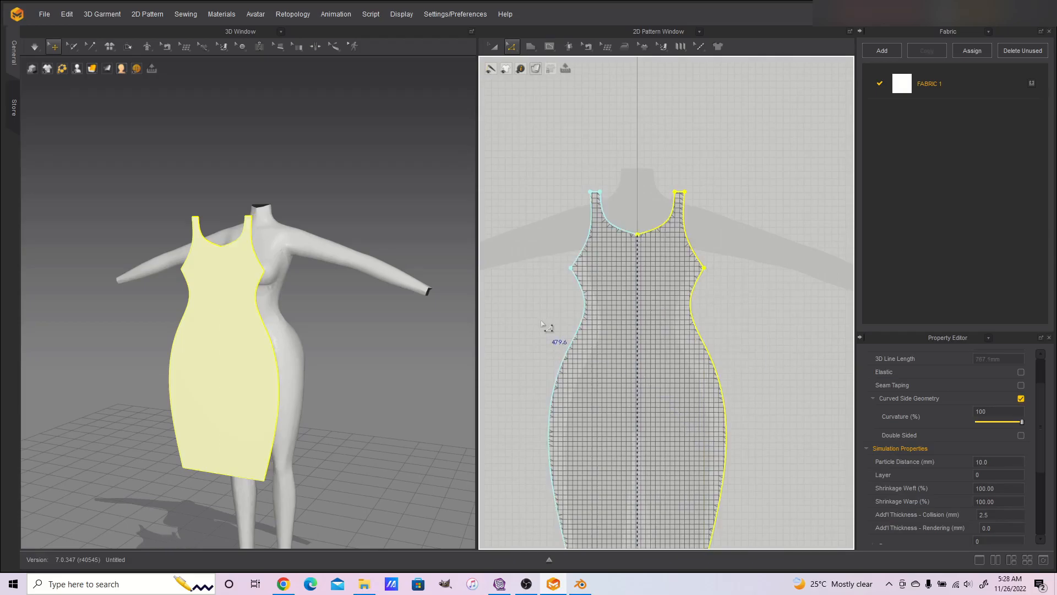
- Paste a copy of the full dress pattern beside the original, level with it and about 351 mm away
right_drag(392, 330, 350, 337)
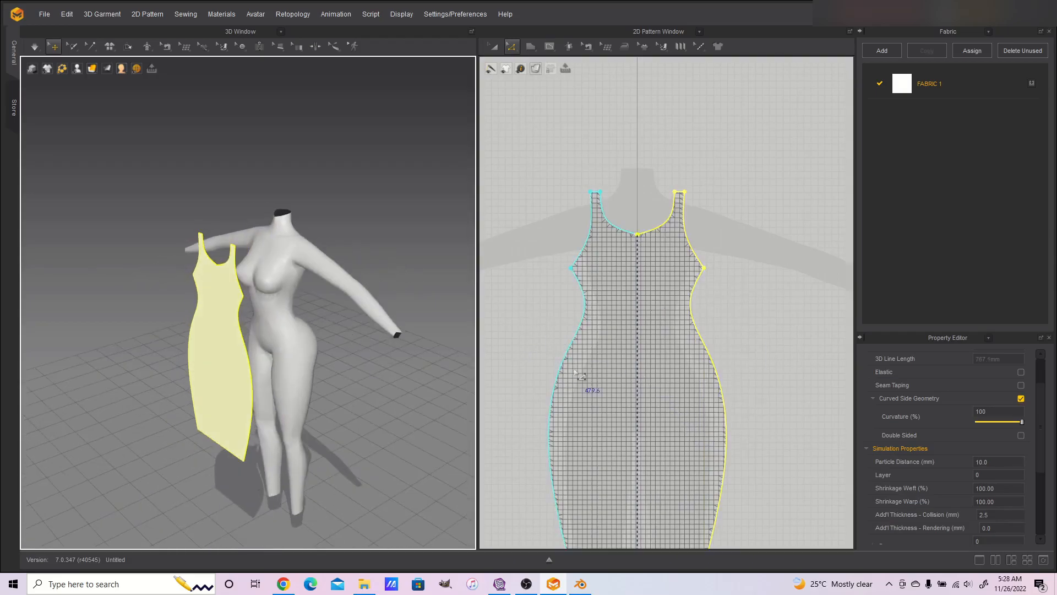
scroll(618, 375, down, 2)
key(a)
click(633, 368)
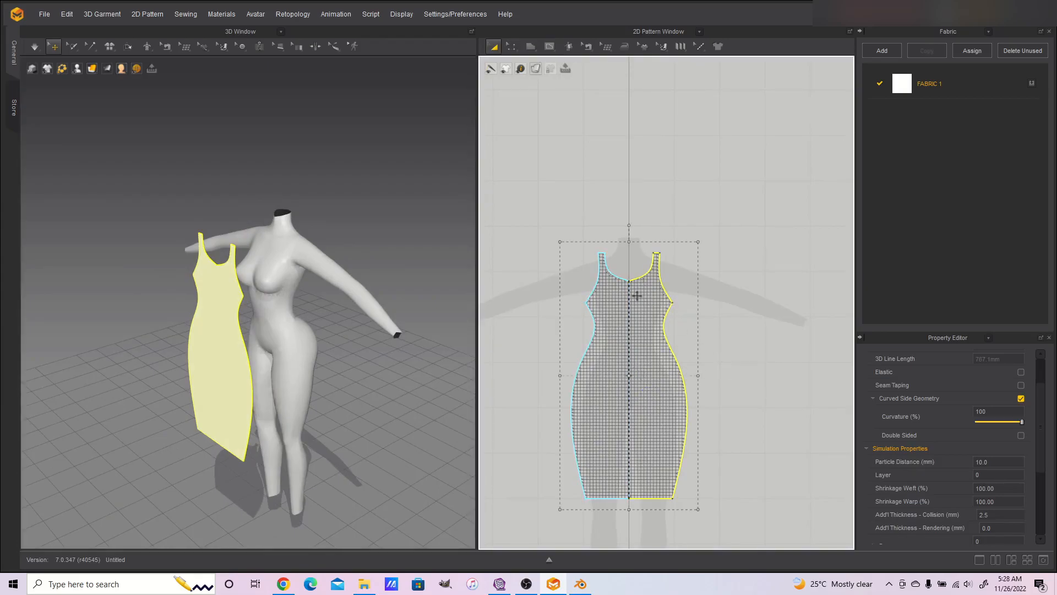
scroll(641, 355, down, 4)
key(ctrl+v)
click(695, 364)
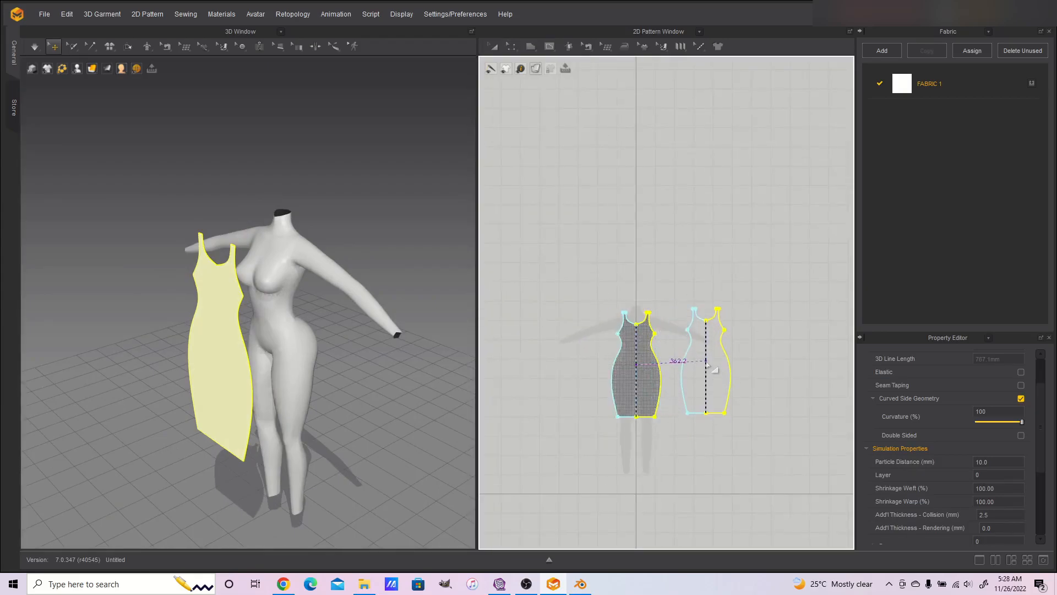
scroll(699, 364, up, 4)
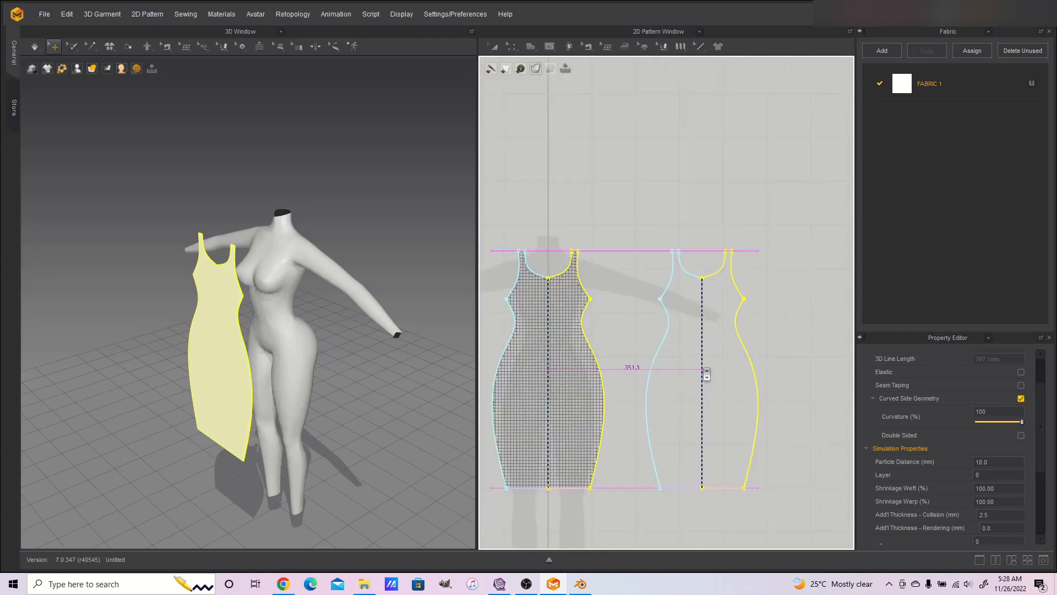
click(706, 374)
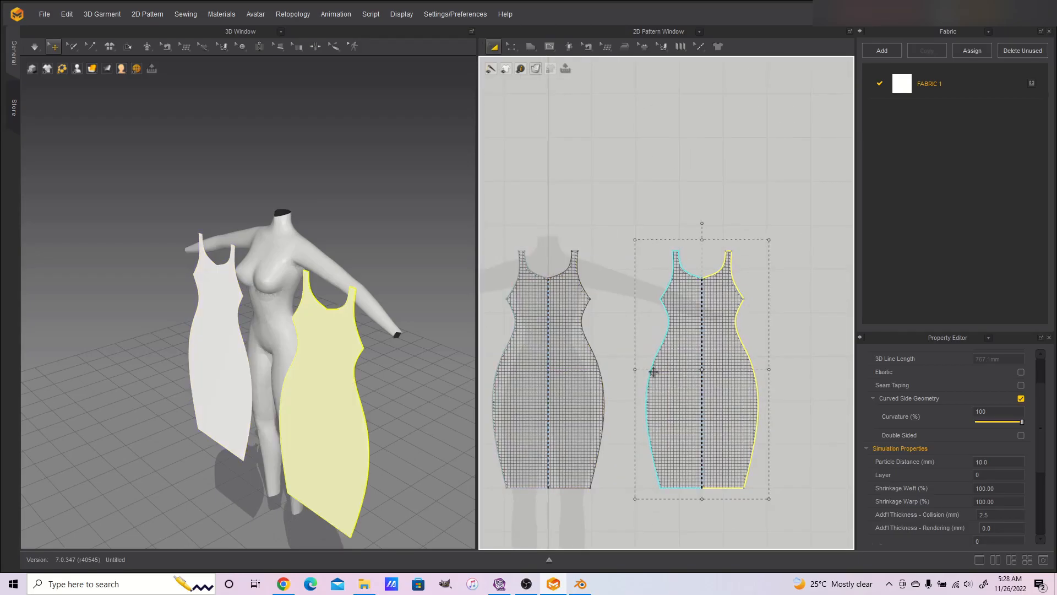
- Flip the normal of the copied dress pattern and move it behind the body in the 3D window
right_click(323, 363)
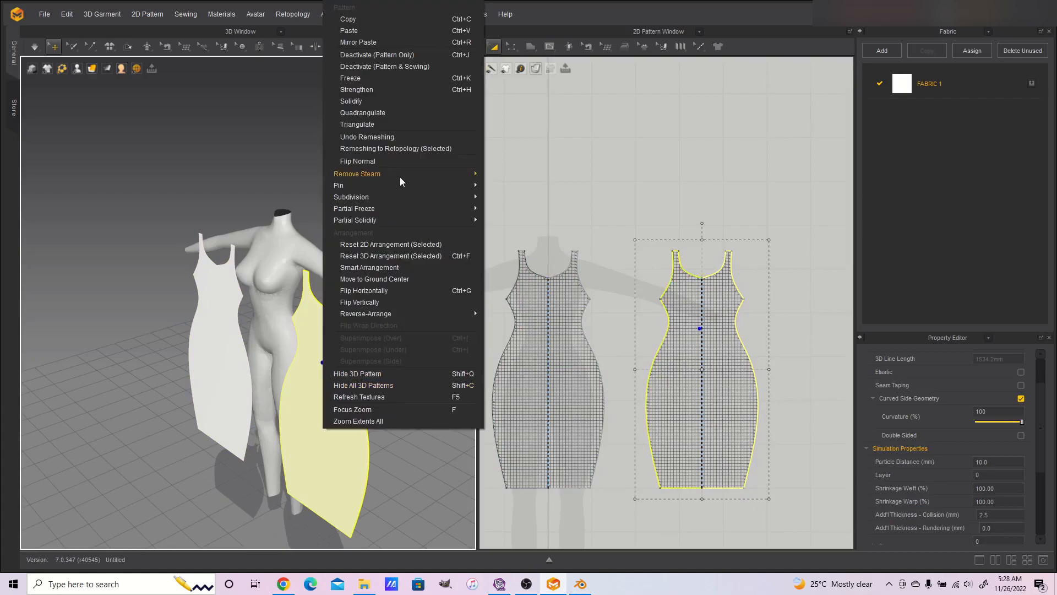
click(387, 165)
click(310, 424)
drag(329, 435, 238, 351)
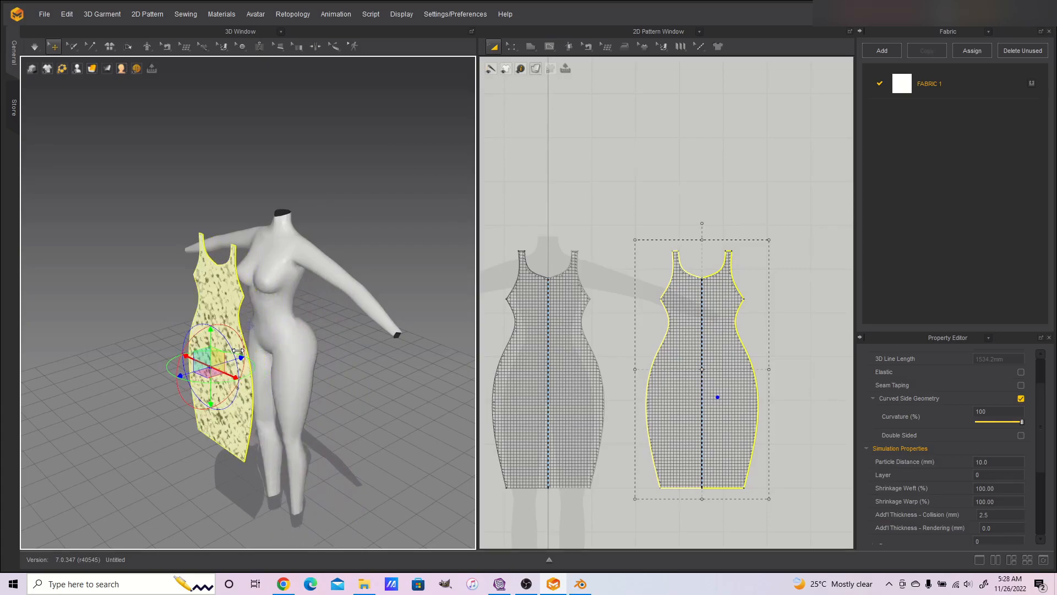
right_drag(346, 367, 332, 352)
drag(334, 345, 449, 379)
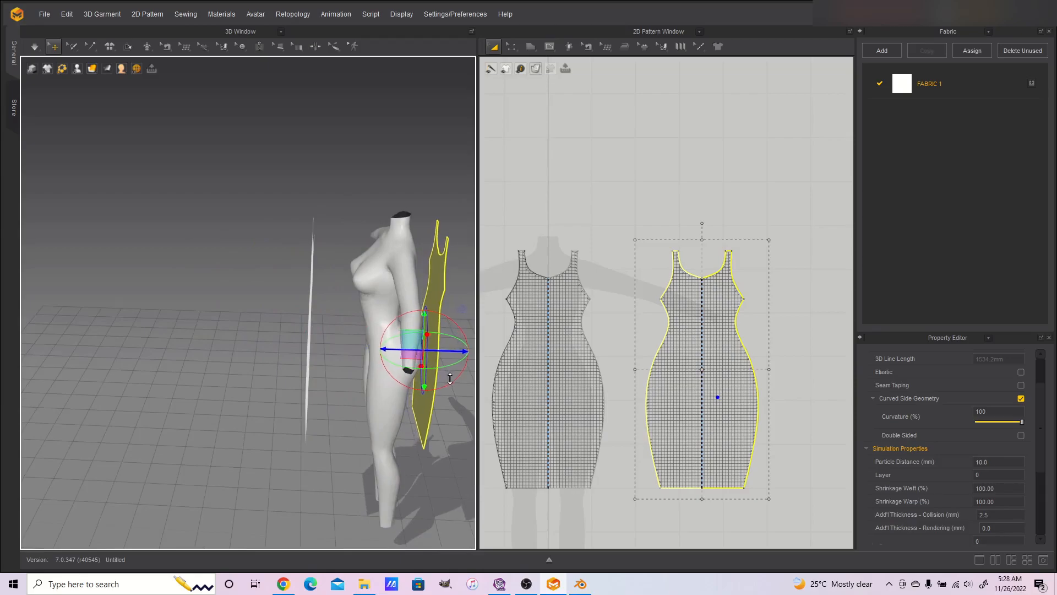
- Move the front dress pattern closer to the front of the body in the 3D window
click(310, 316)
drag(311, 315, 369, 328)
right_drag(369, 328, 355, 398)
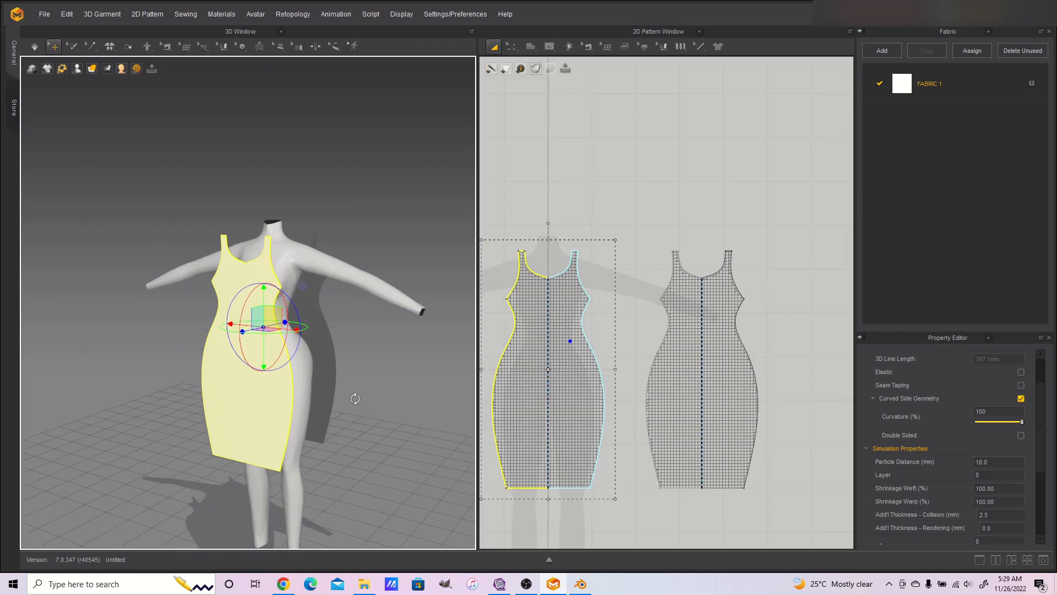
- Sew the front and back patterns together along both side edges and both shoulder edges
key(n)
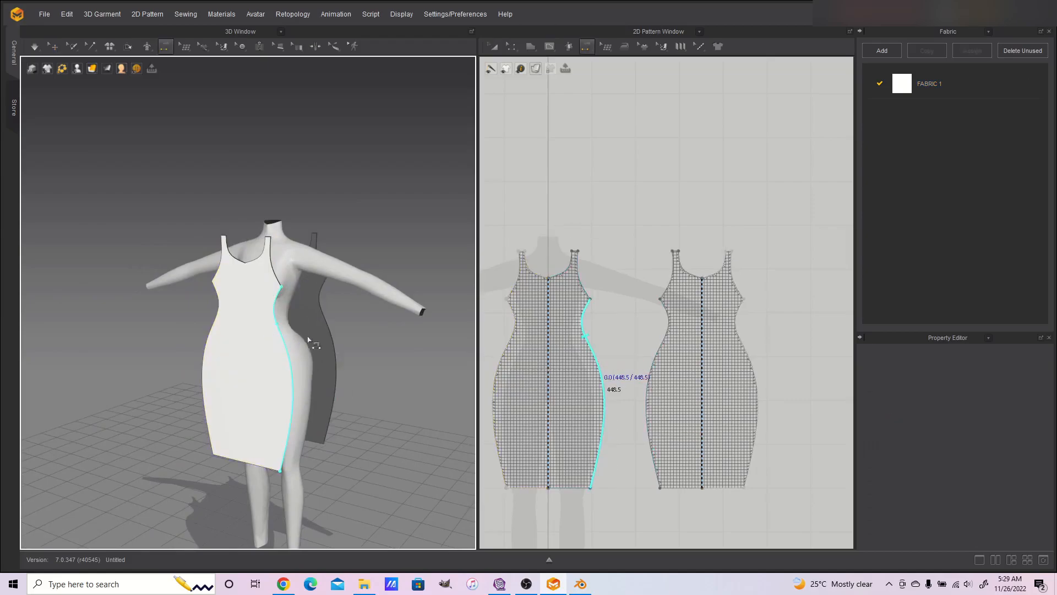
click(307, 339)
click(322, 351)
right_drag(113, 365, 198, 380)
click(177, 252)
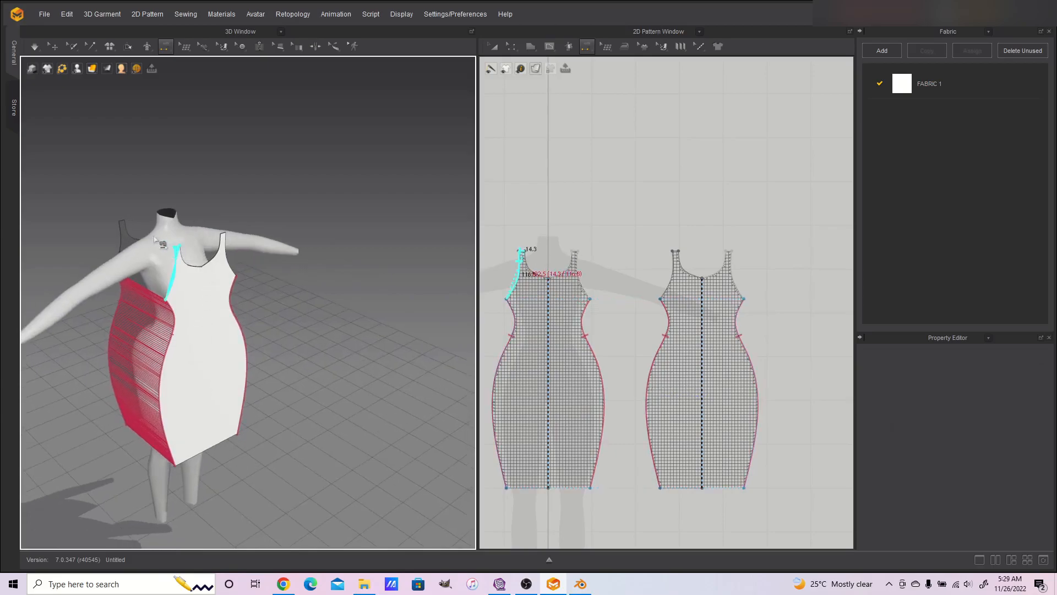
click(119, 221)
right_drag(331, 303, 232, 292)
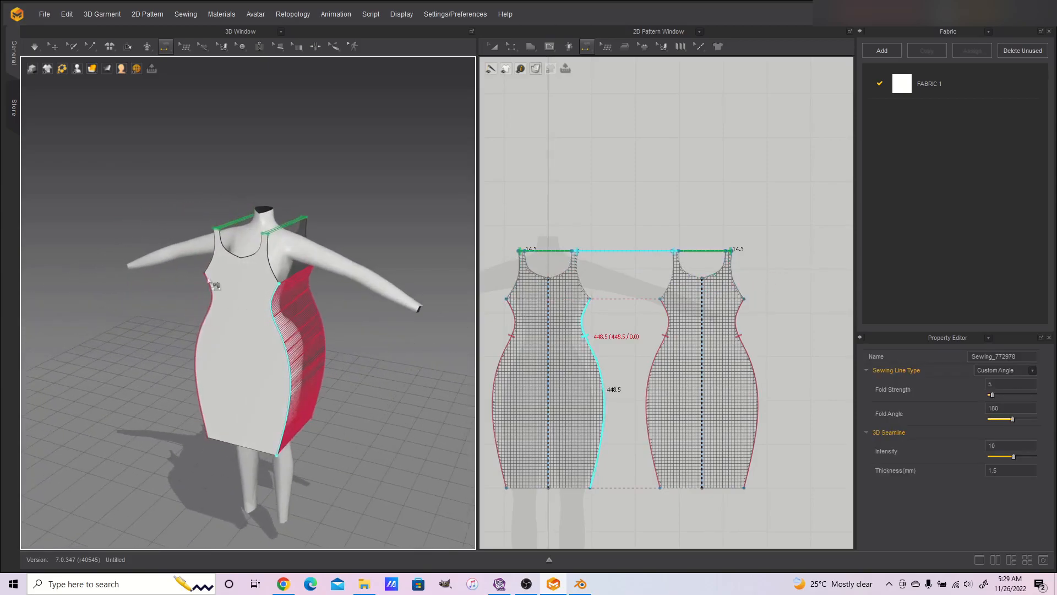
- Start the simulation to drape the sewn dress onto the body
click(58, 53)
click(37, 47)
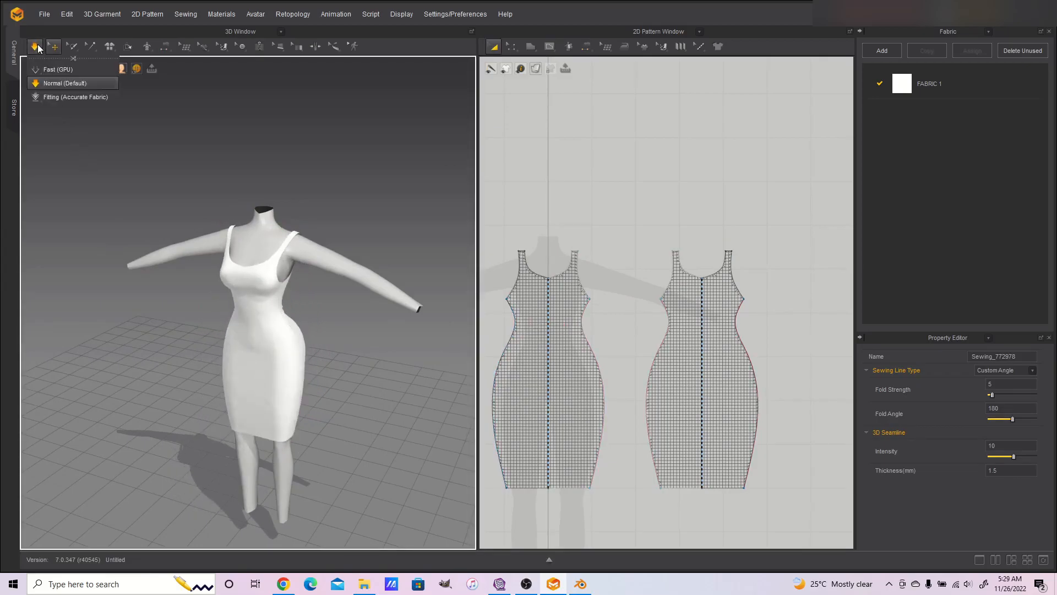
right_drag(89, 288, 134, 283)
scroll(243, 235, up, 3)
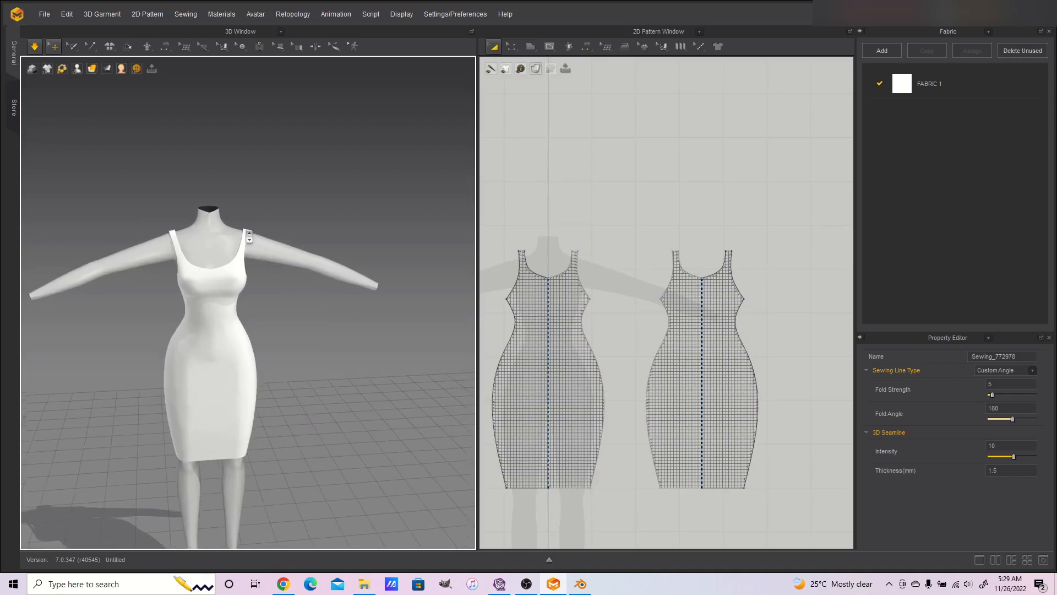
- Pull both shoulder straps inward toward the neck while the simulation runs
middle_drag(224, 229, 254, 304)
right_drag(266, 309, 191, 309)
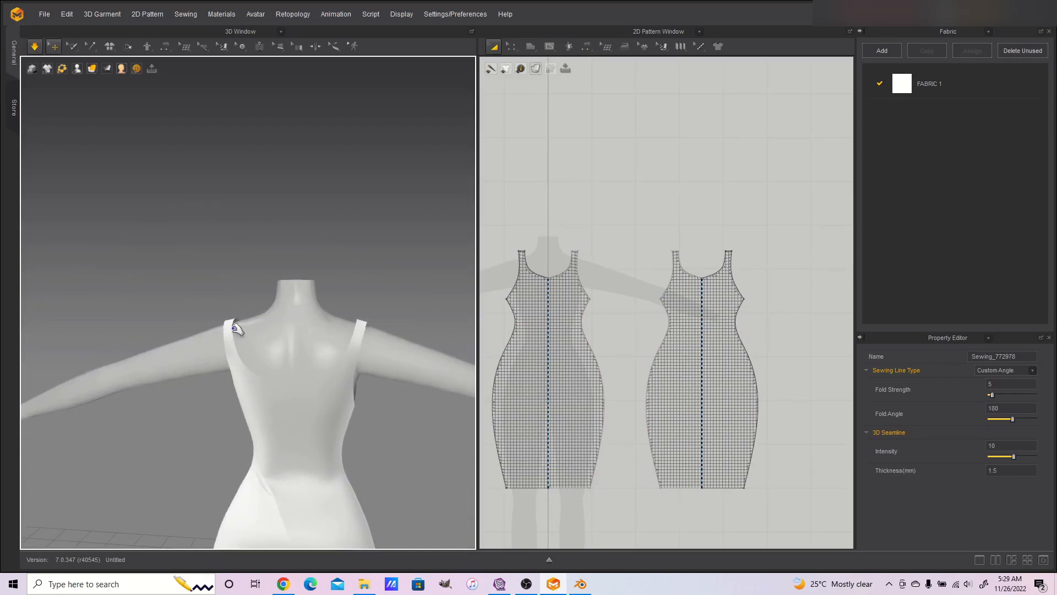
click(253, 323)
right_drag(61, 278, 321, 303)
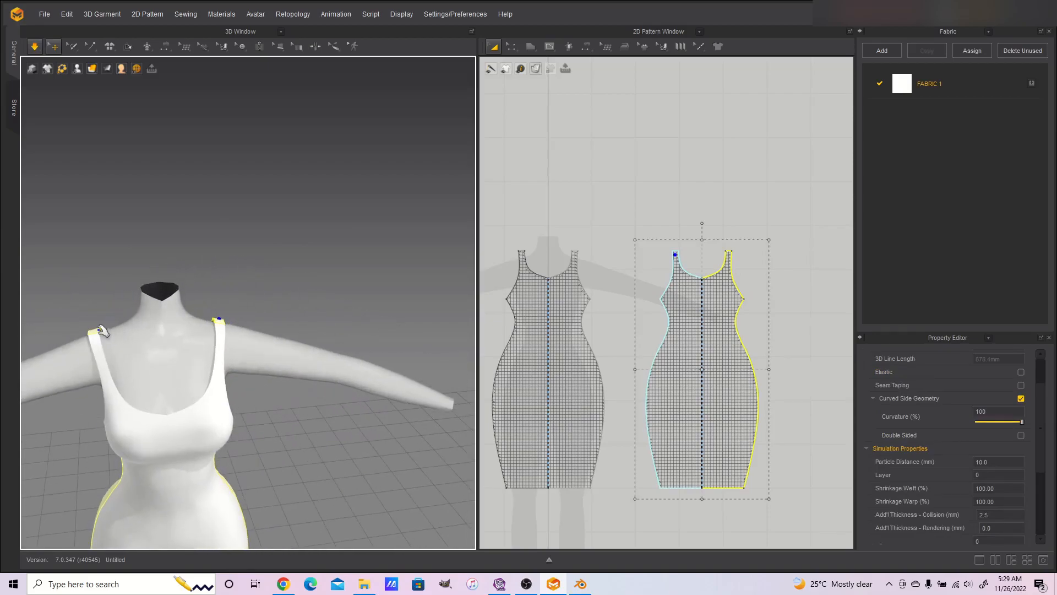
click(113, 324)
right_drag(313, 287, 297, 269)
scroll(296, 280, down, 1)
right_drag(302, 406, 156, 412)
- Stop the simulation and deselect the back dress pattern
click(36, 48)
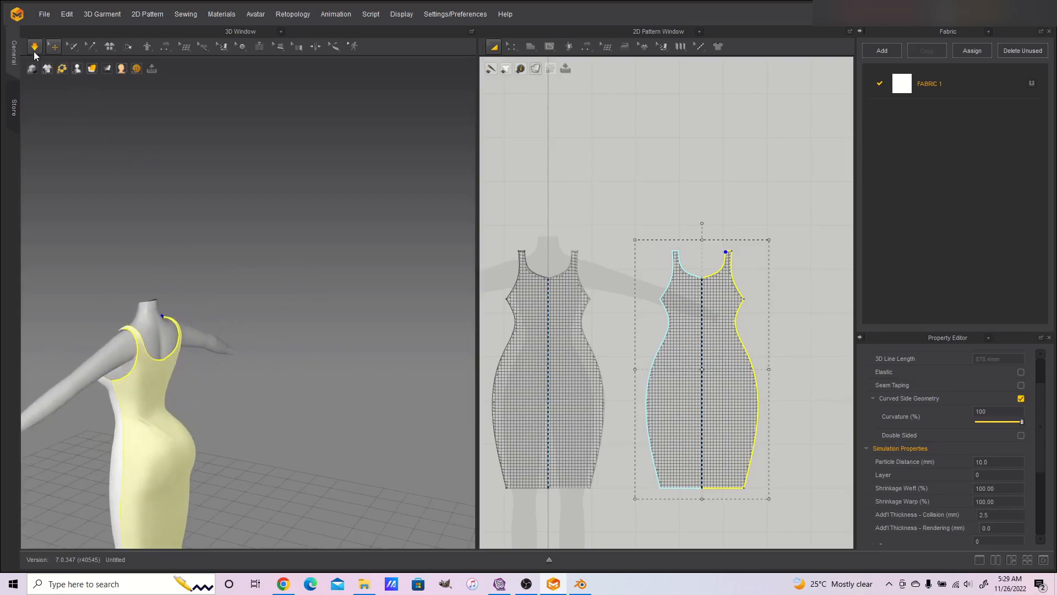
scroll(185, 155, down, 1)
click(129, 258)
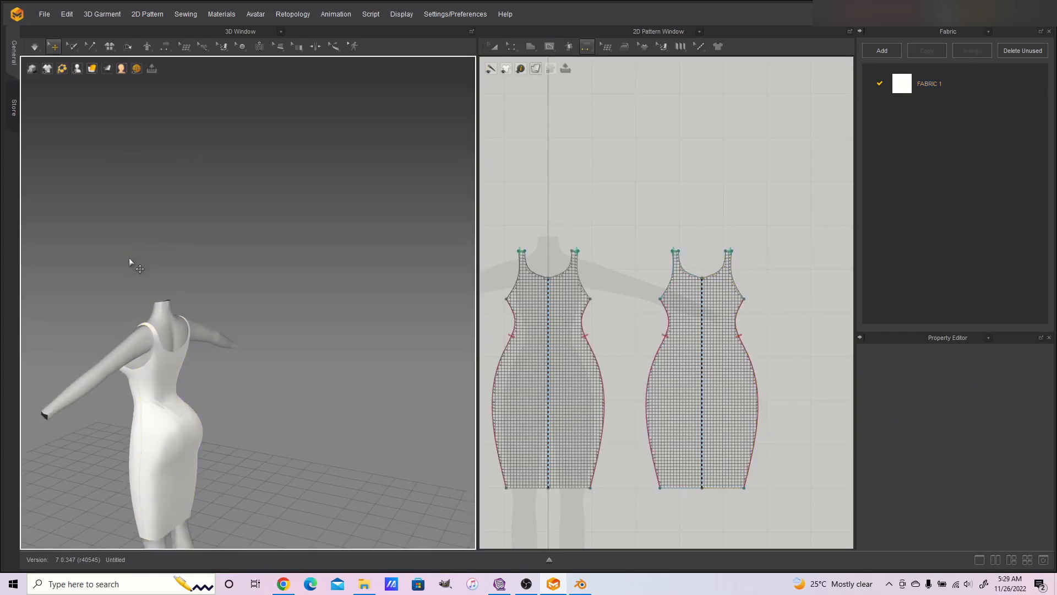
right_drag(86, 281, 325, 413)
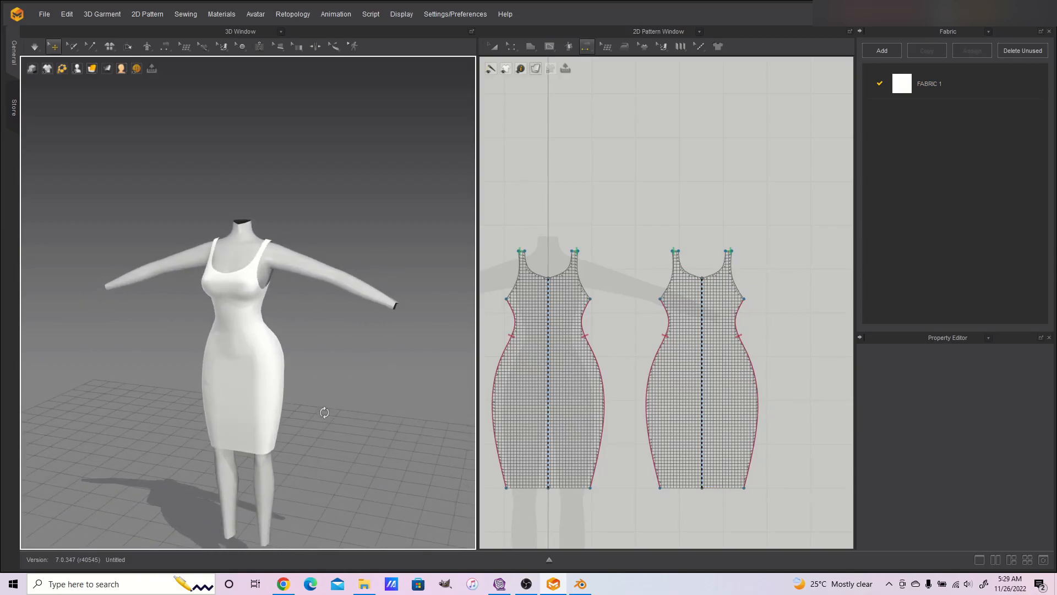
- Select all dress patterns and start their OBJ export as "Dina test dress" in the SOB3D Nina Devkits V1.1 folder
key(ctrl+a)
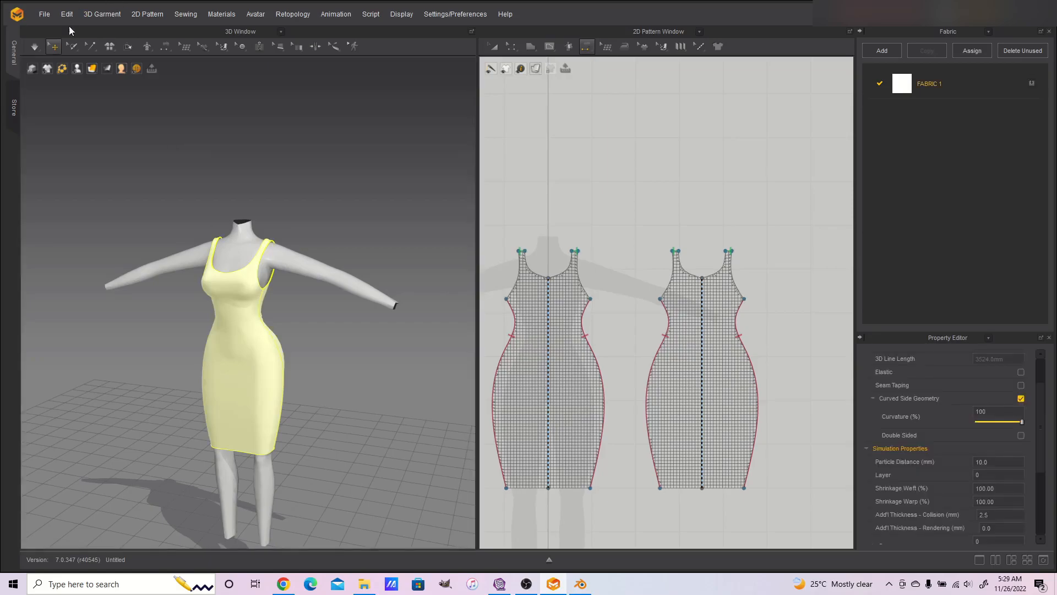
click(45, 14)
mouse_move(88, 129)
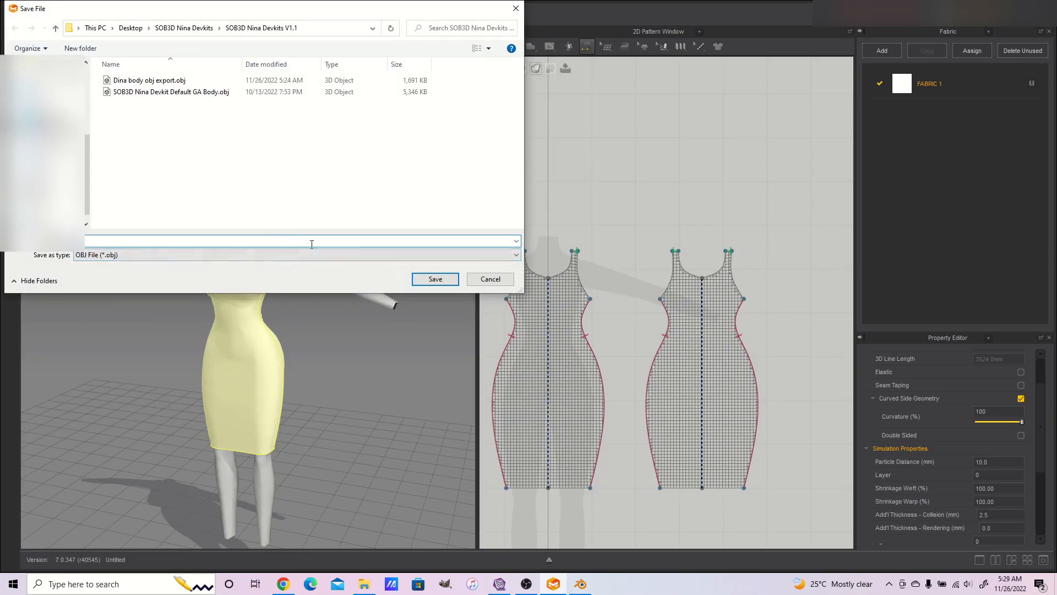
text(Dina)
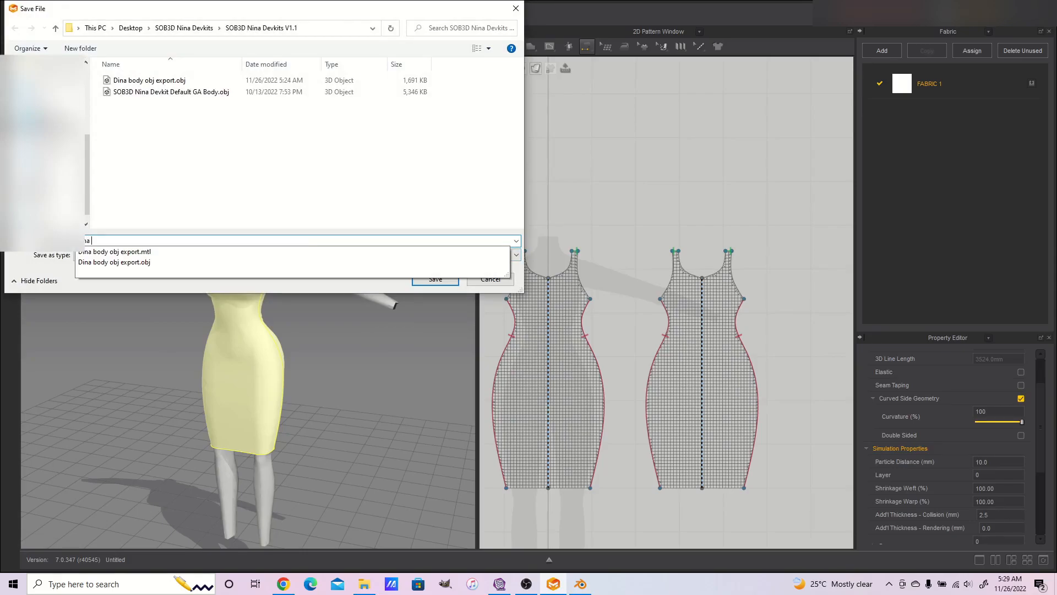
text( test dress)
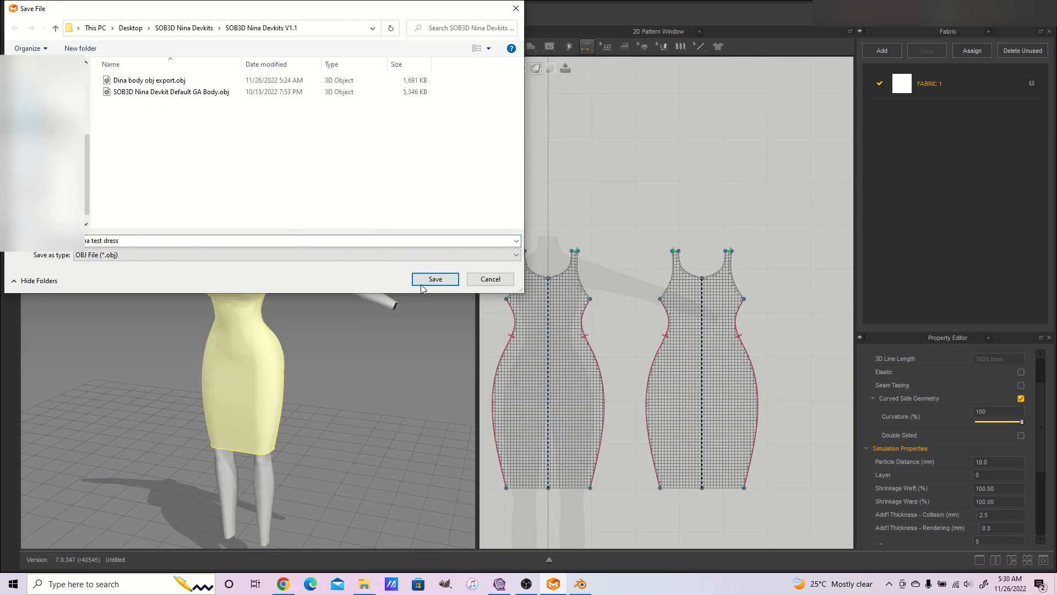
click(435, 280)
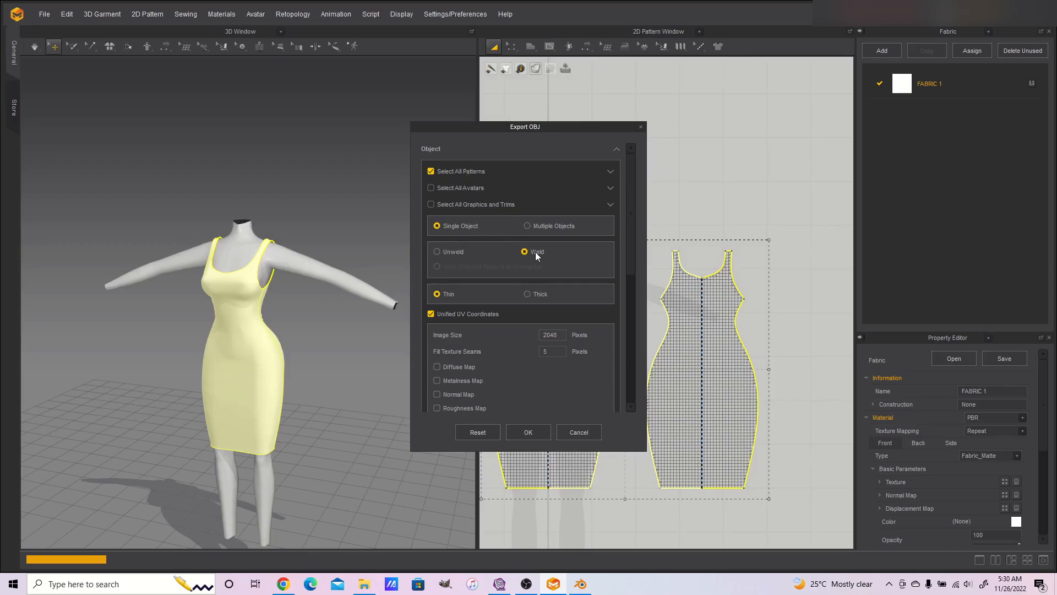
- Export the patterns as a single, welded, thin object with unified UV coordinates at the default mm scale
scroll(520, 265, down, 2)
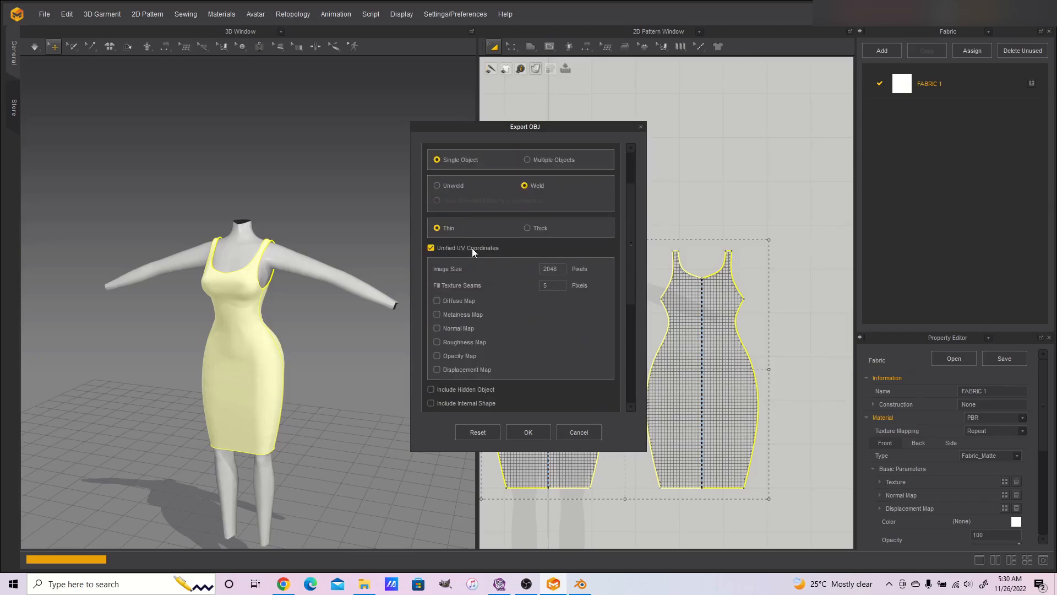
scroll(471, 248, down, 2)
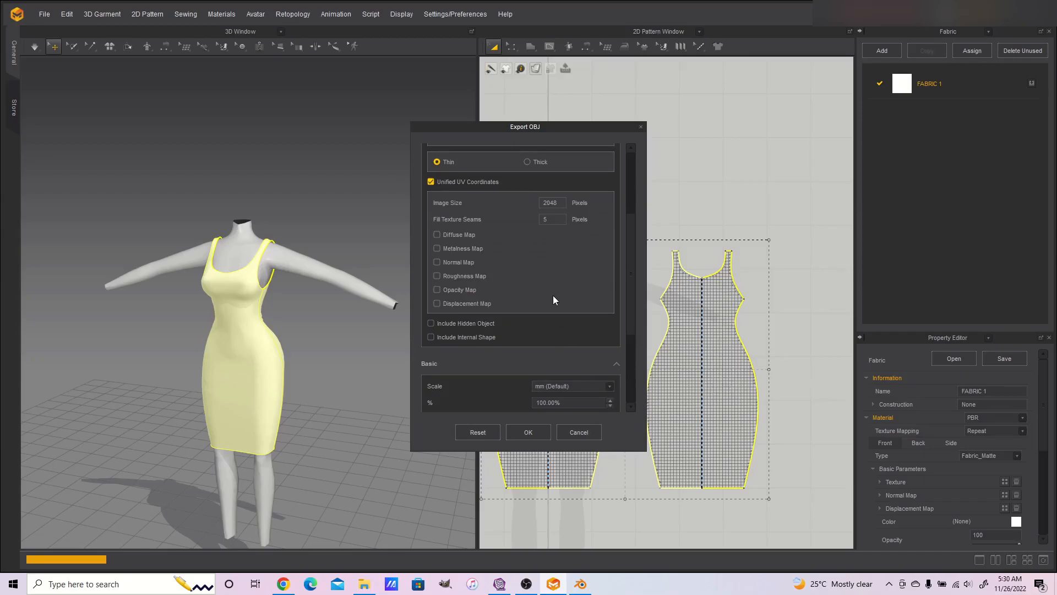
scroll(553, 300, down, 4)
scroll(553, 300, up, 4)
scroll(471, 286, down, 3)
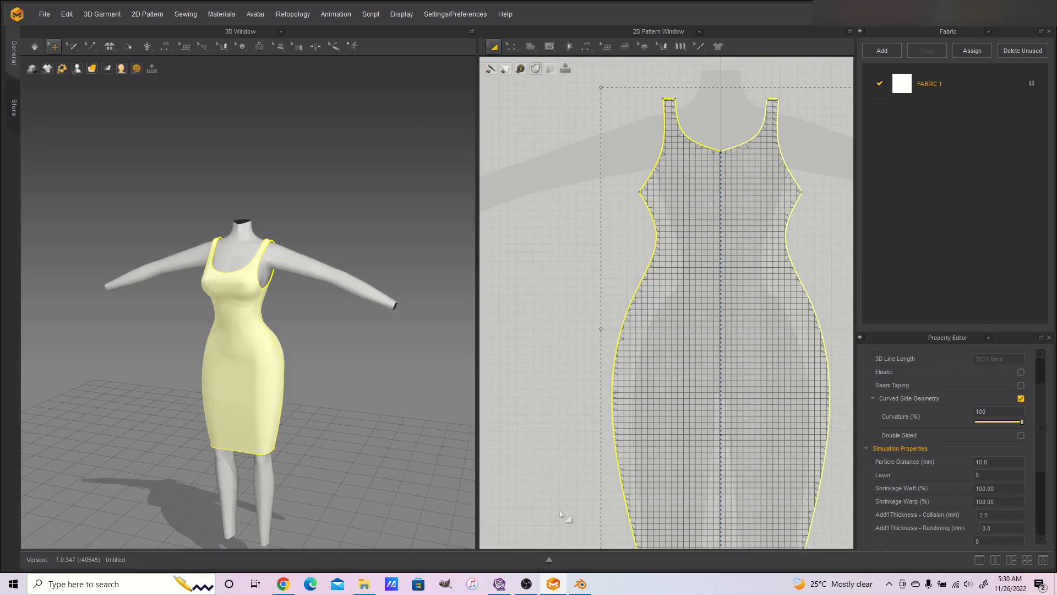
- Switch to Blender, select the full Dina body and view it whole from the front
click(580, 584)
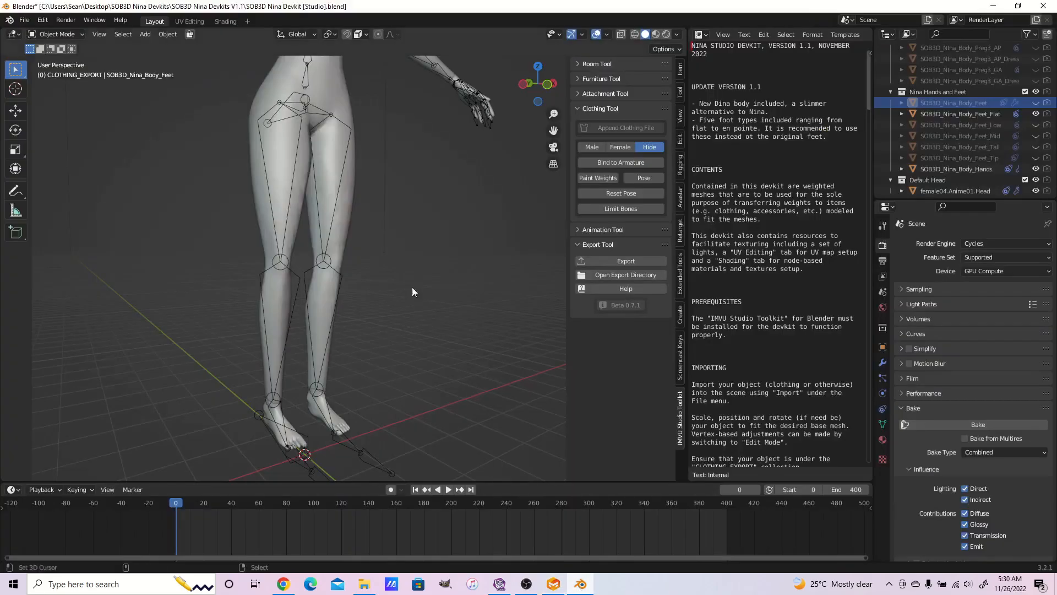
scroll(397, 282, down, 2)
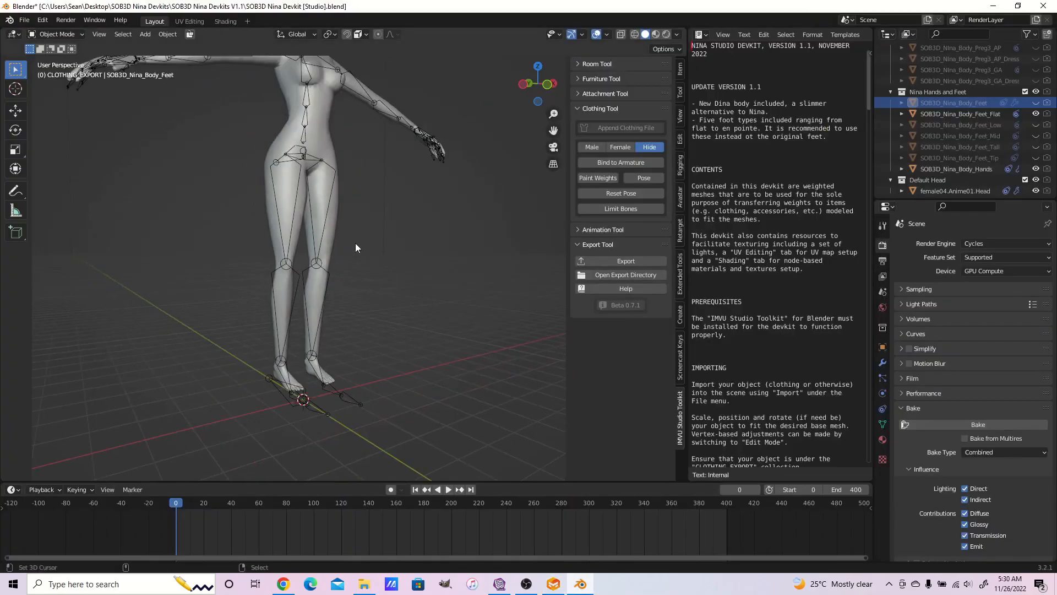
scroll(357, 221, up, 3)
click(358, 220)
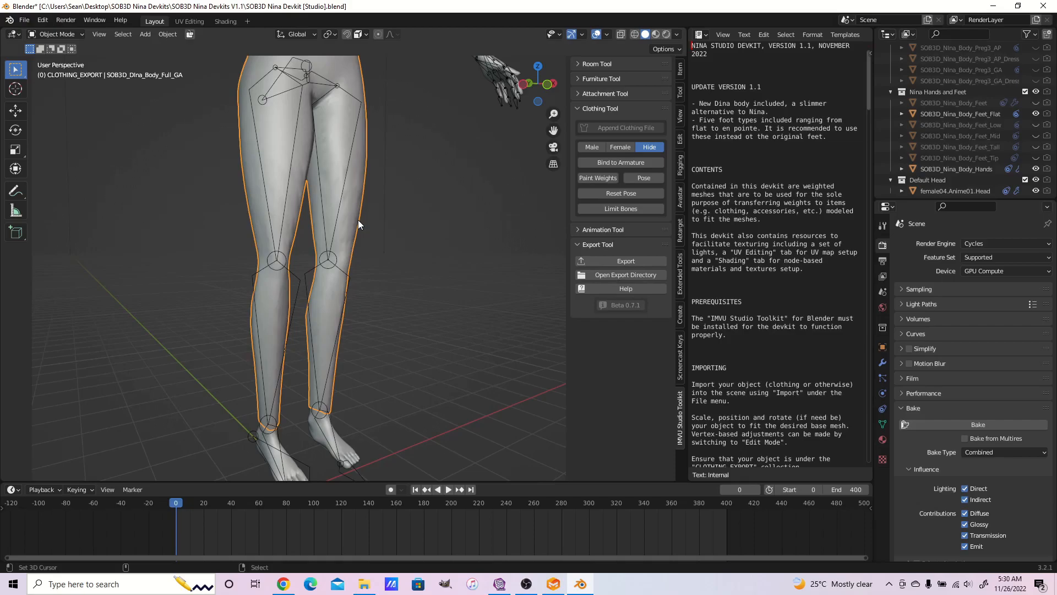
key(KP_Decimal)
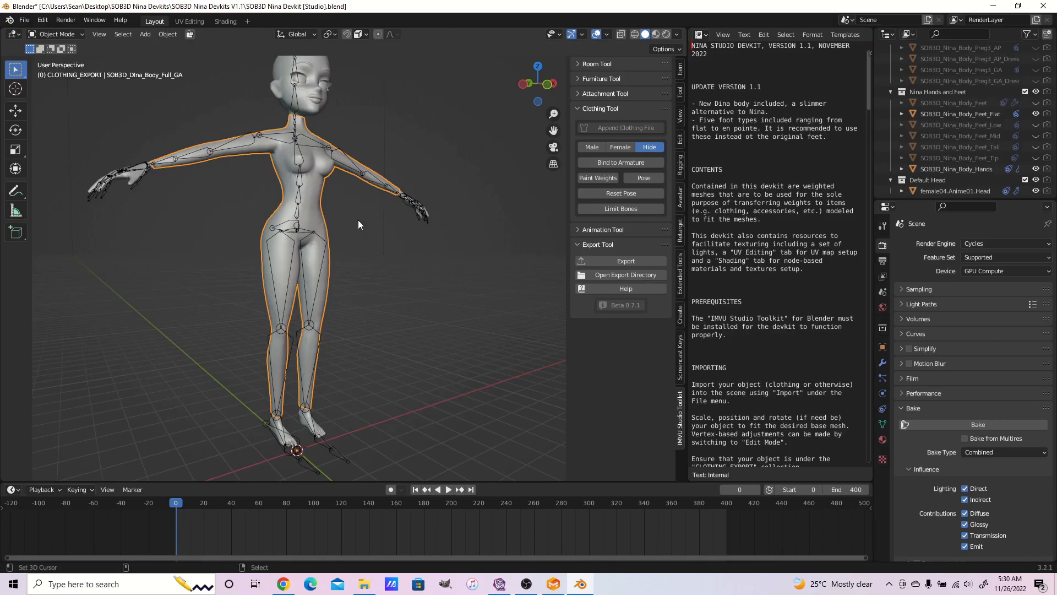
key(KP_1)
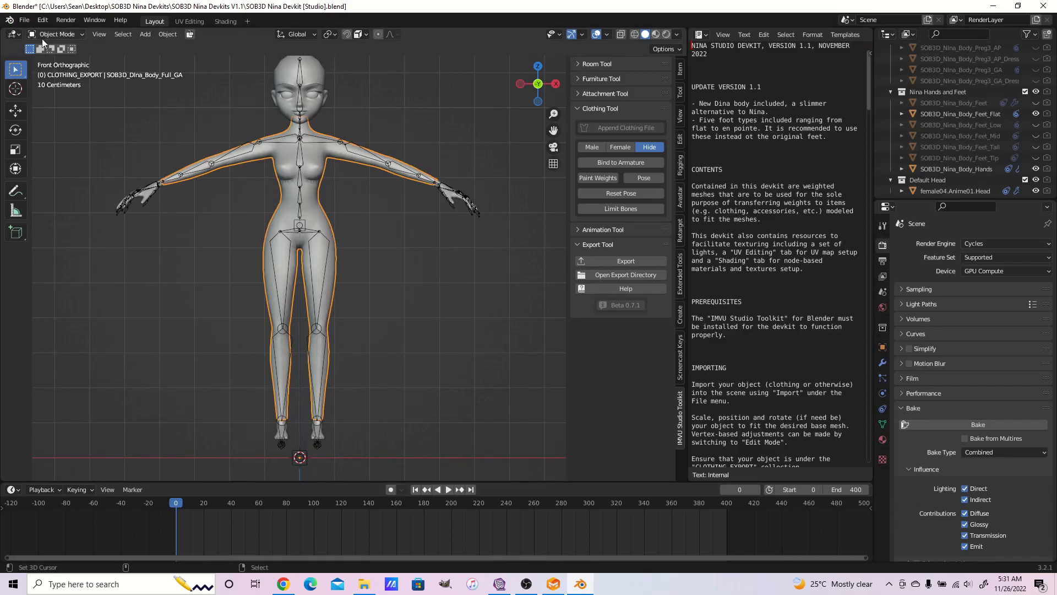
- Import the Wavefront file "Dina test dress.obj" into the scene
click(32, 21)
mouse_move(96, 181)
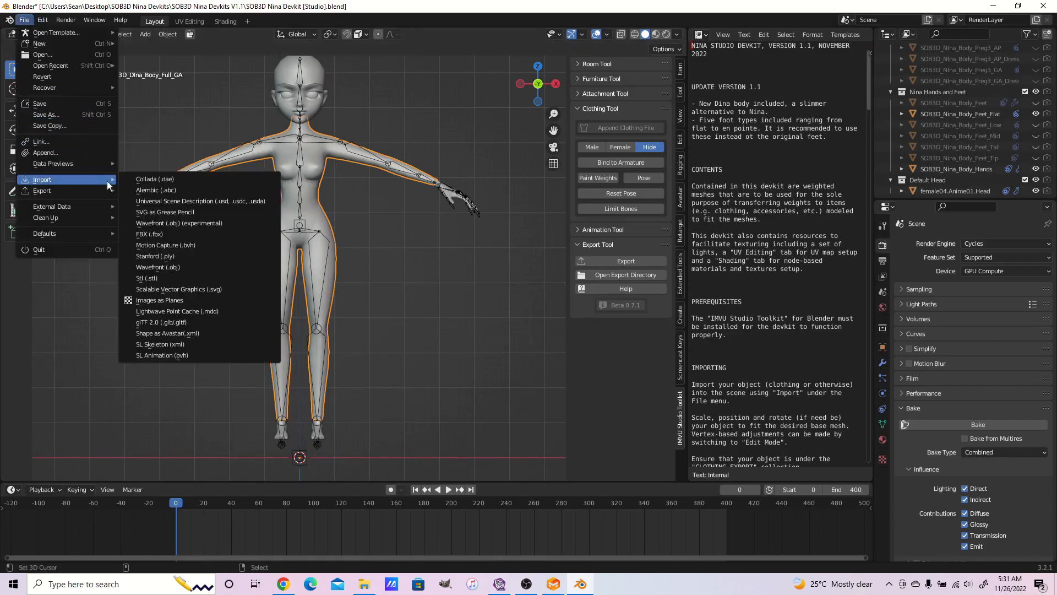
click(188, 266)
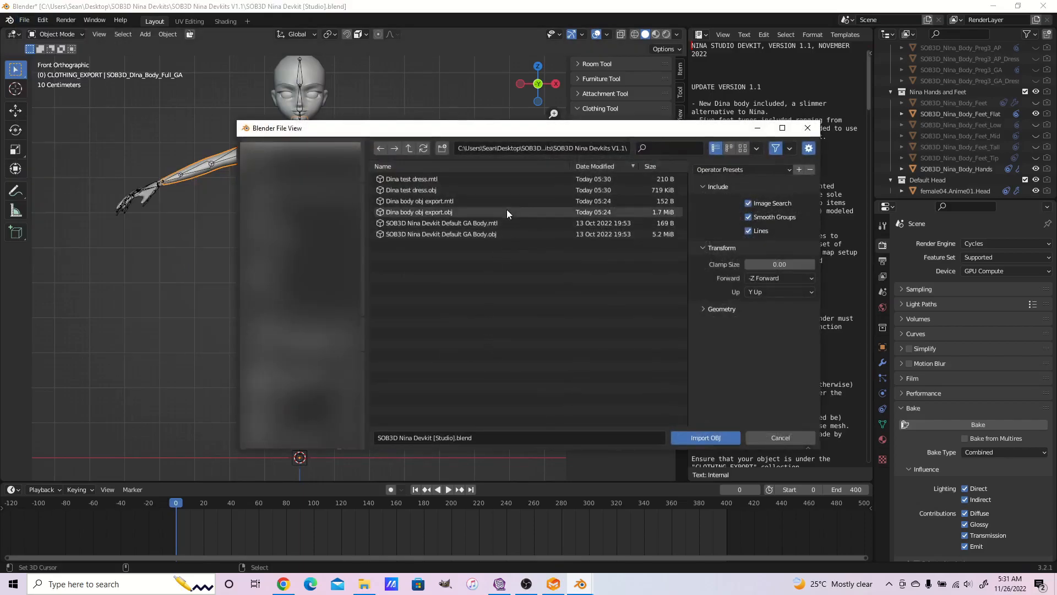
click(509, 186)
double_click(509, 190)
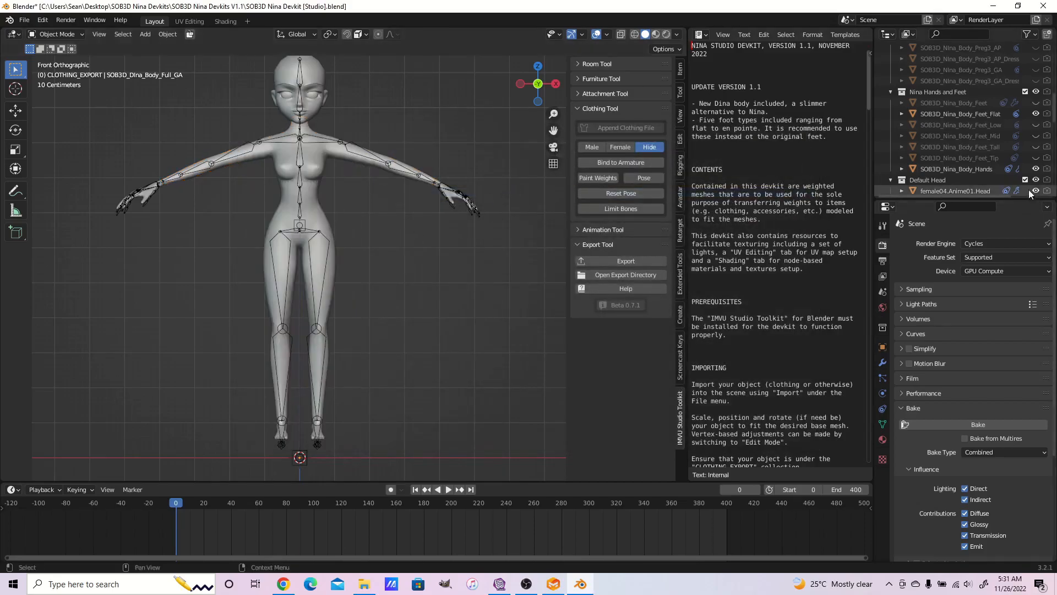
- Select the imported Dina test dress in the CLOTHING_EXPORT collection and apply all its transforms
scroll(1006, 147, down, 5)
scroll(1007, 147, down, 8)
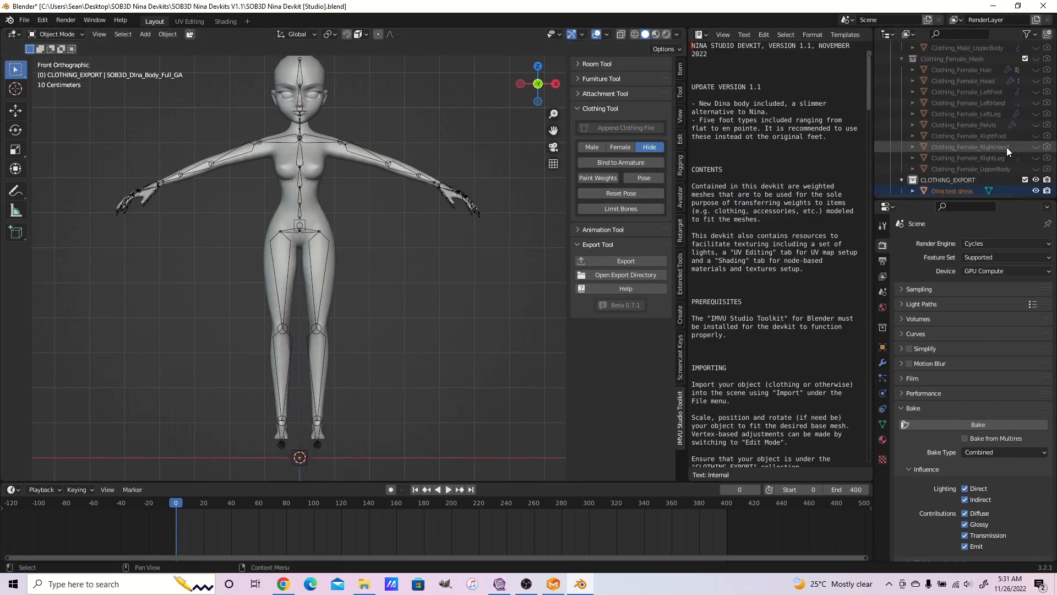
click(963, 188)
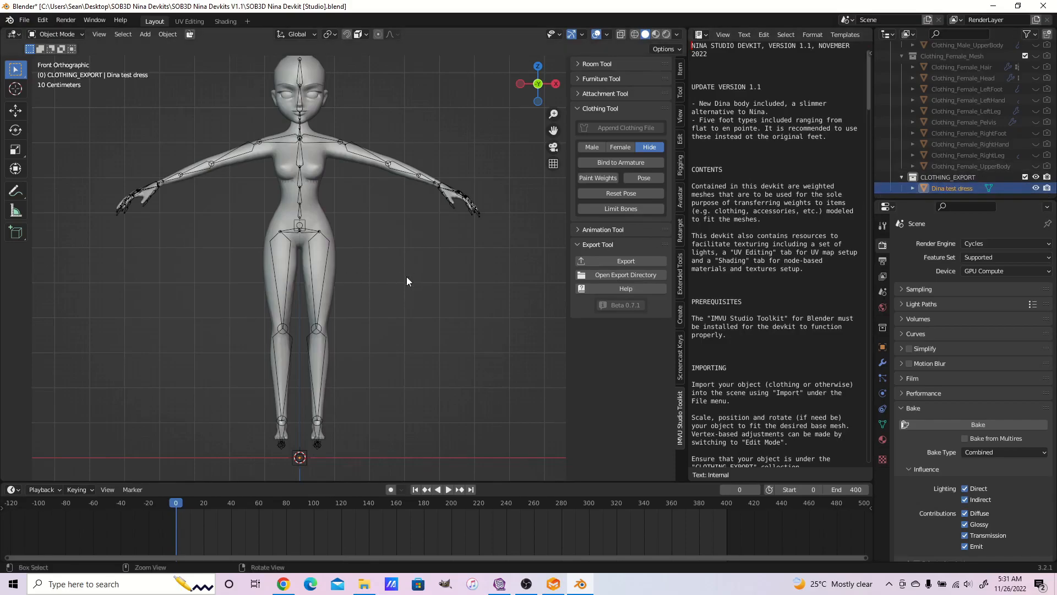
key(ctrl+a)
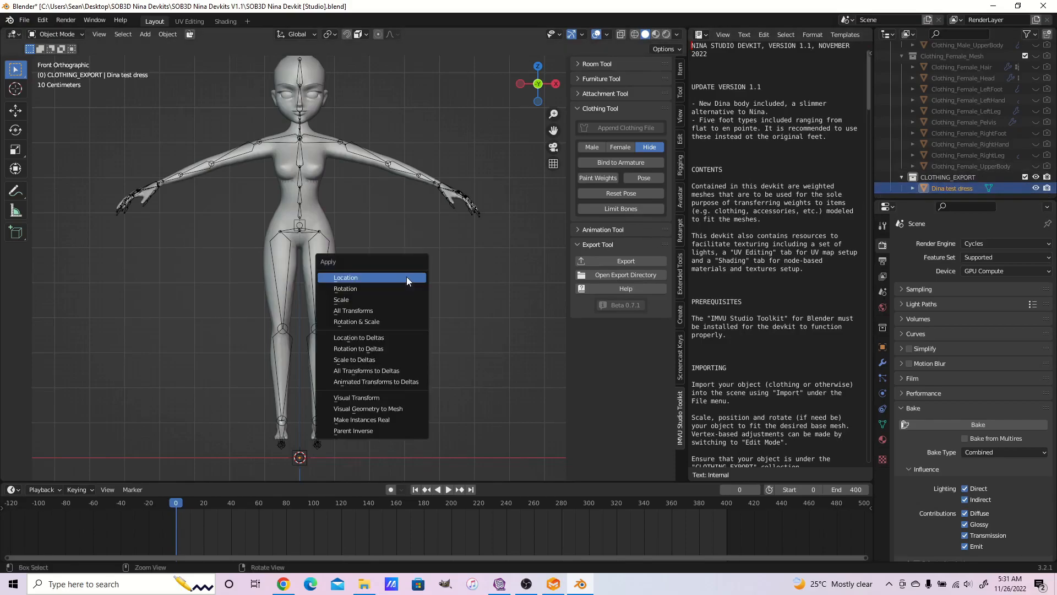
click(404, 311)
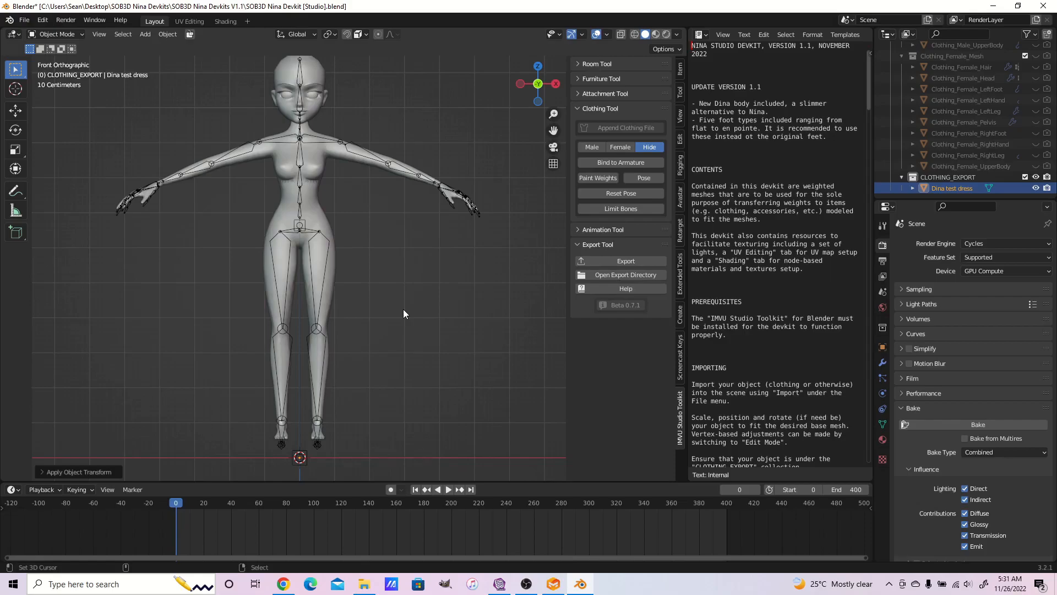
- Scale the Dina test dress by a factor of 0.01
key(s)
key(period)
text(01)
key(Return)
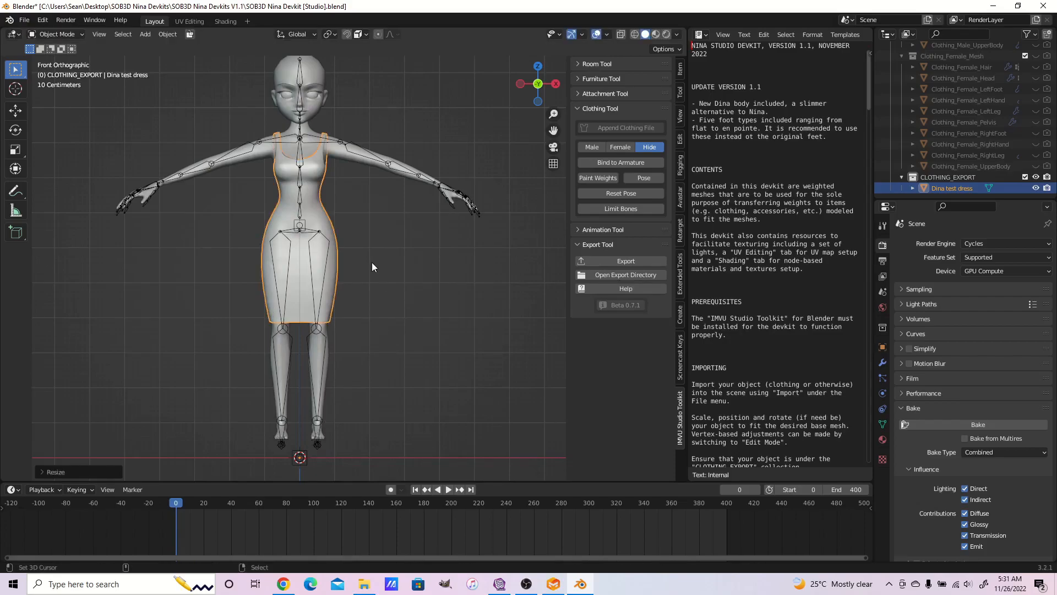
- Examine how the scaled dress fits the Dina body from the side, the front and at an angle
key(KP_3)
scroll(398, 263, up, 4)
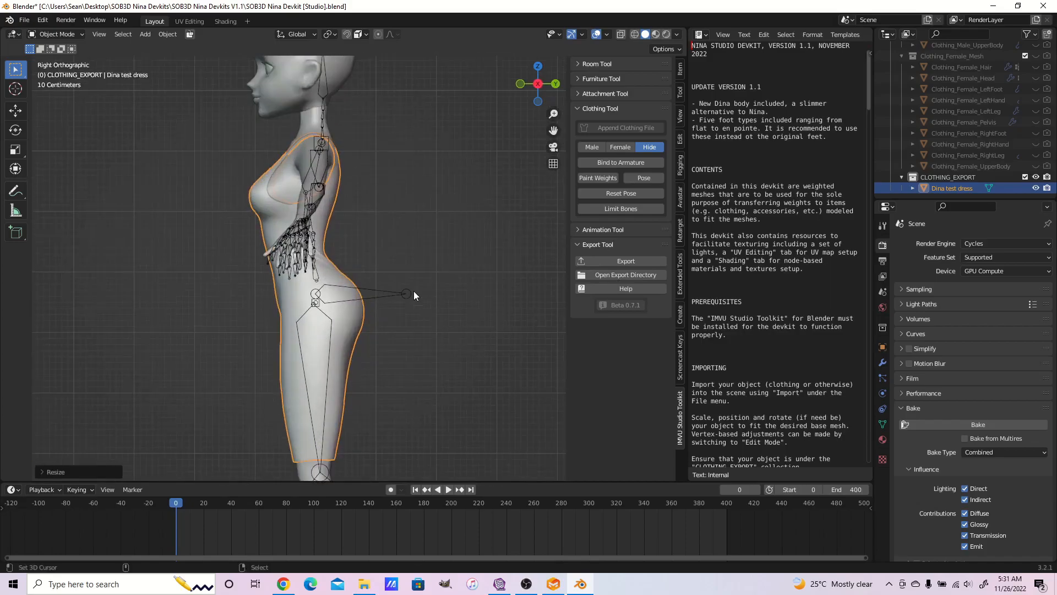
key(alt+a)
middle_drag(388, 197, 355, 268)
key(KP_1)
scroll(473, 219, up, 3)
scroll(469, 219, down, 3)
key(KP_1)
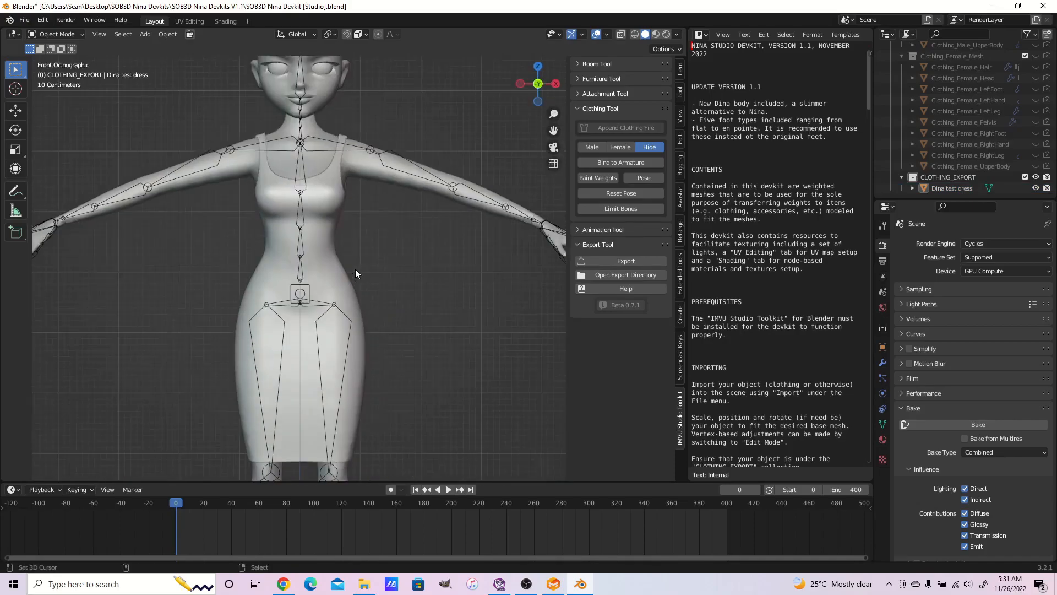
click(371, 172)
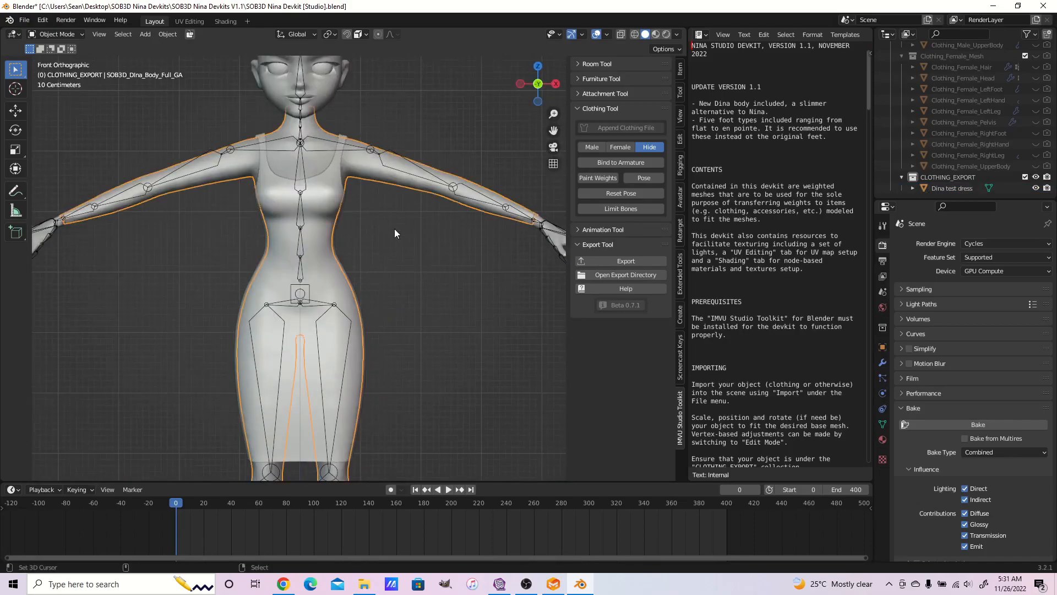
middle_drag(425, 256, 352, 294)
key(KP_1)
scroll(411, 291, down, 5)
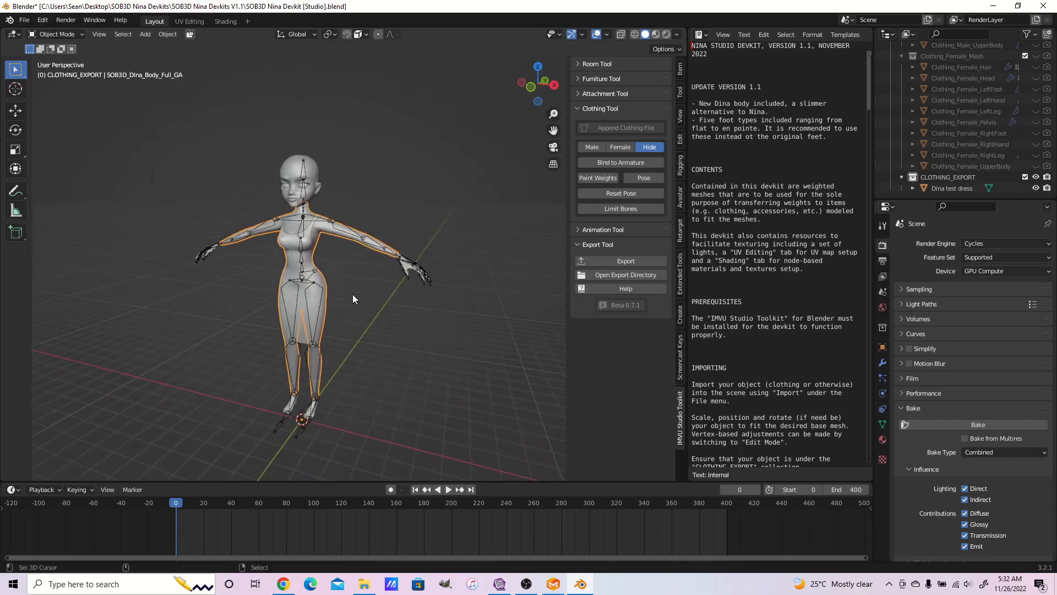
- Select the dress, switch to the UV Editing workspace and select its whole mesh together with all of its UVs
scroll(352, 293, up, 4)
click(352, 292)
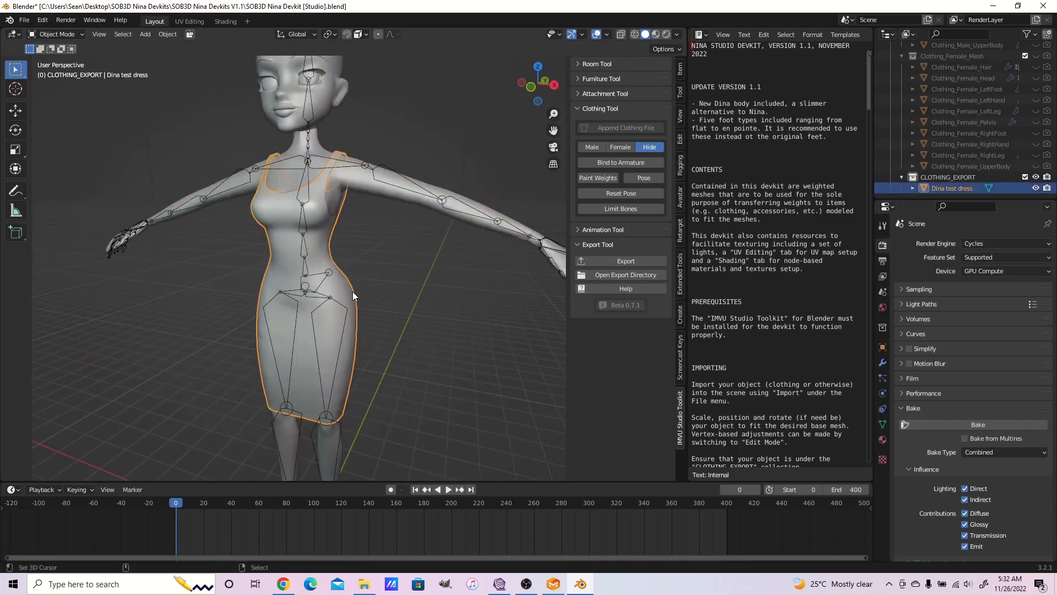
click(200, 22)
scroll(718, 329, up, 3)
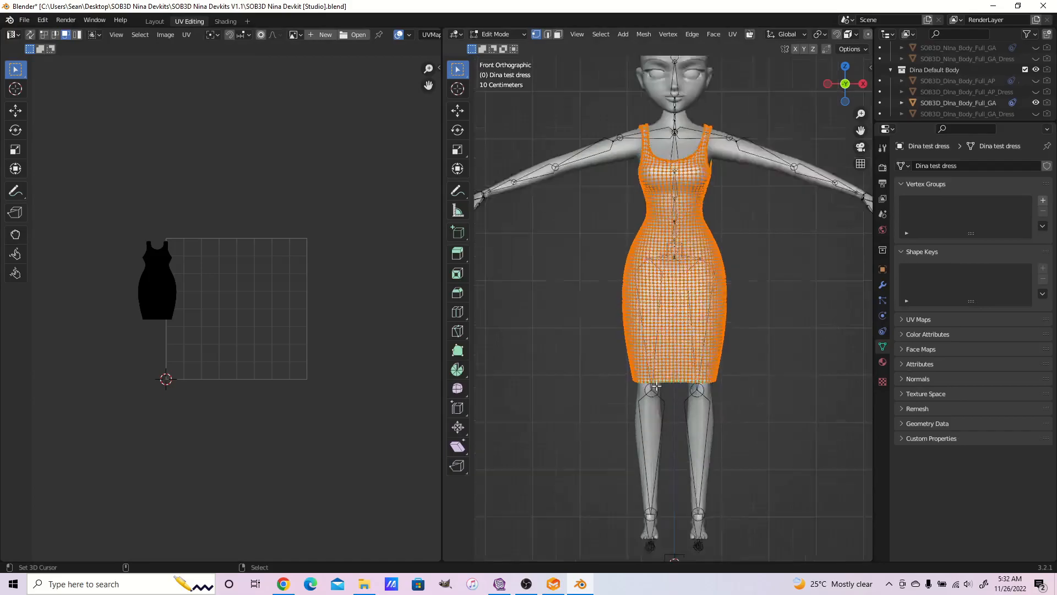
scroll(768, 358, up, 3)
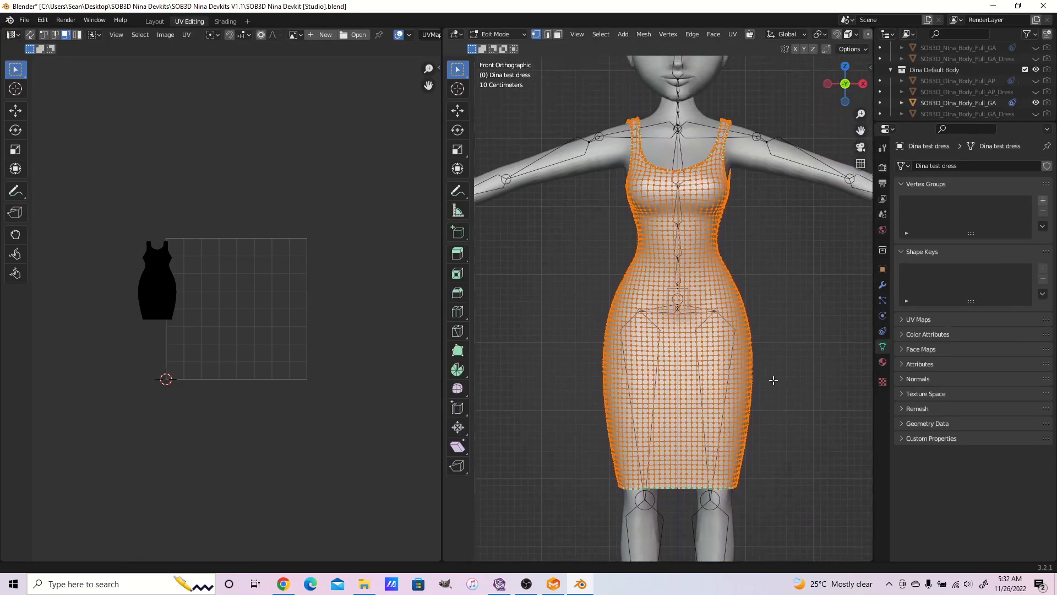
key(alt+a)
key(a)
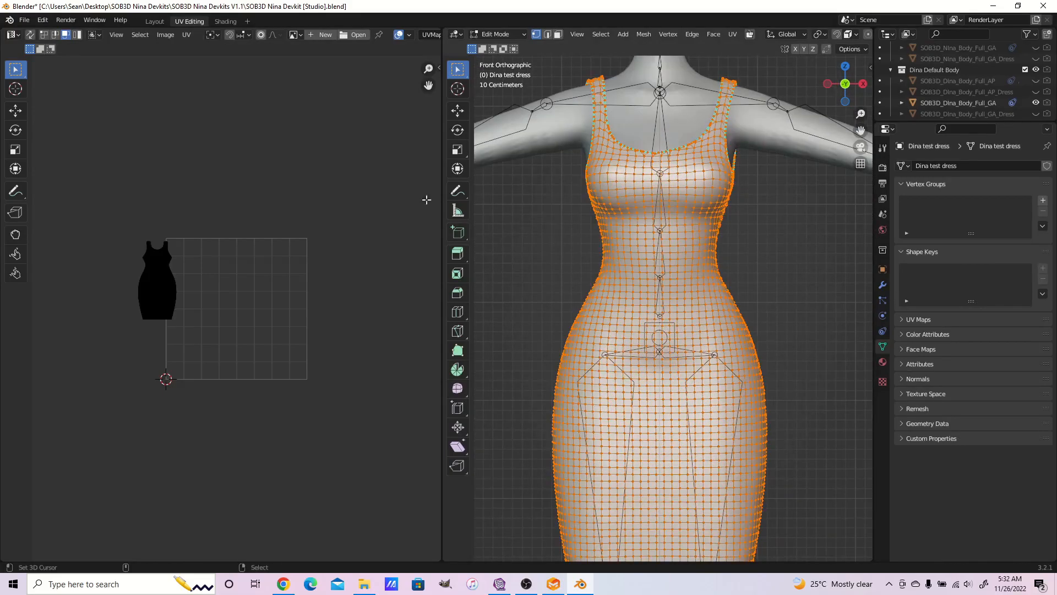
key(a)
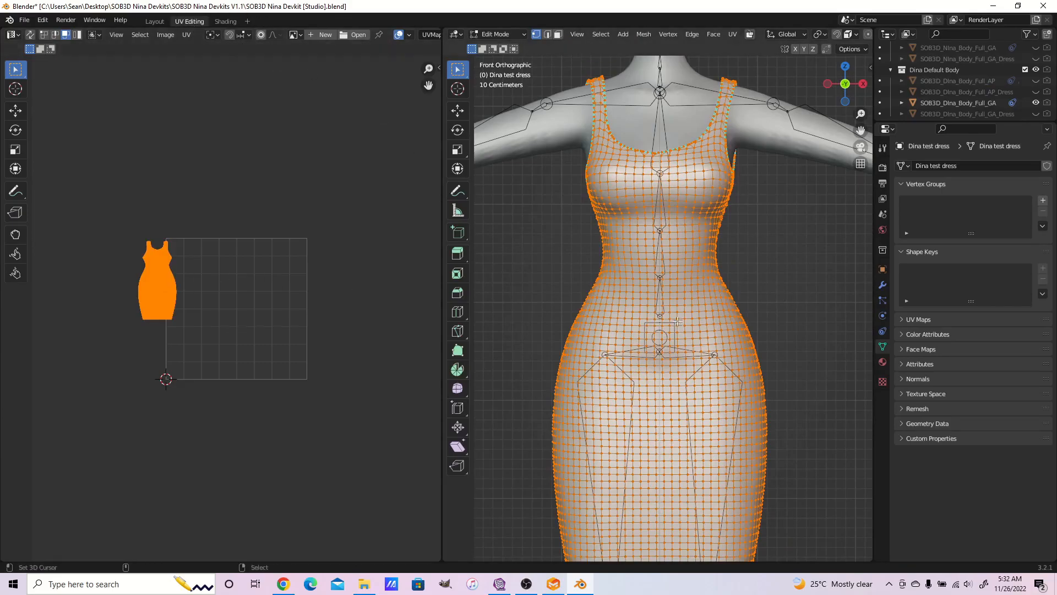
- Create the dress mesh's seams from its UV islands
scroll(683, 294, down, 2)
scroll(292, 308, up, 3)
scroll(264, 320, down, 3)
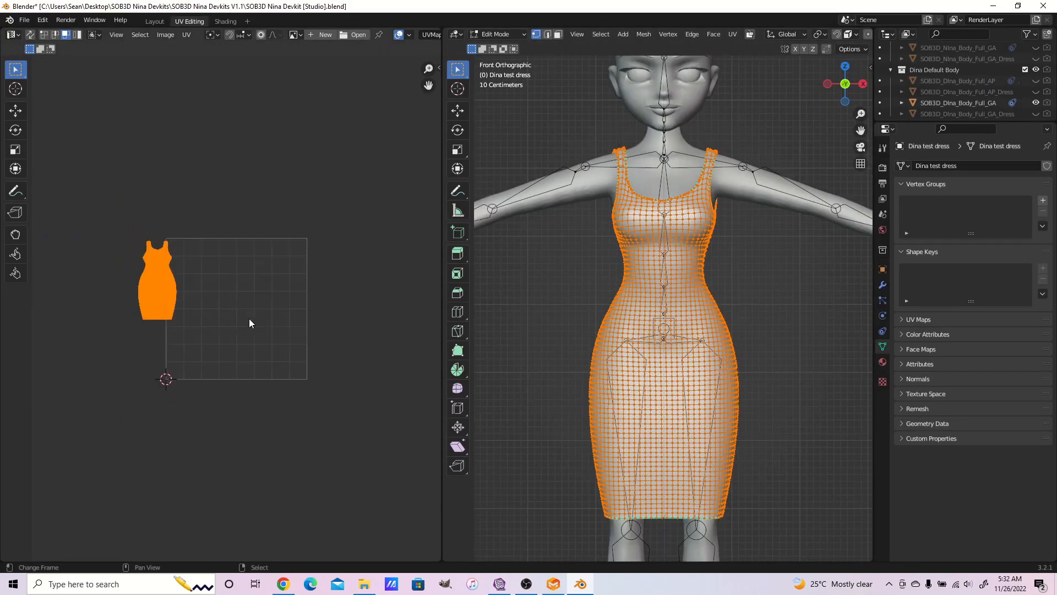
middle_drag(249, 318, 278, 332)
scroll(217, 297, up, 1)
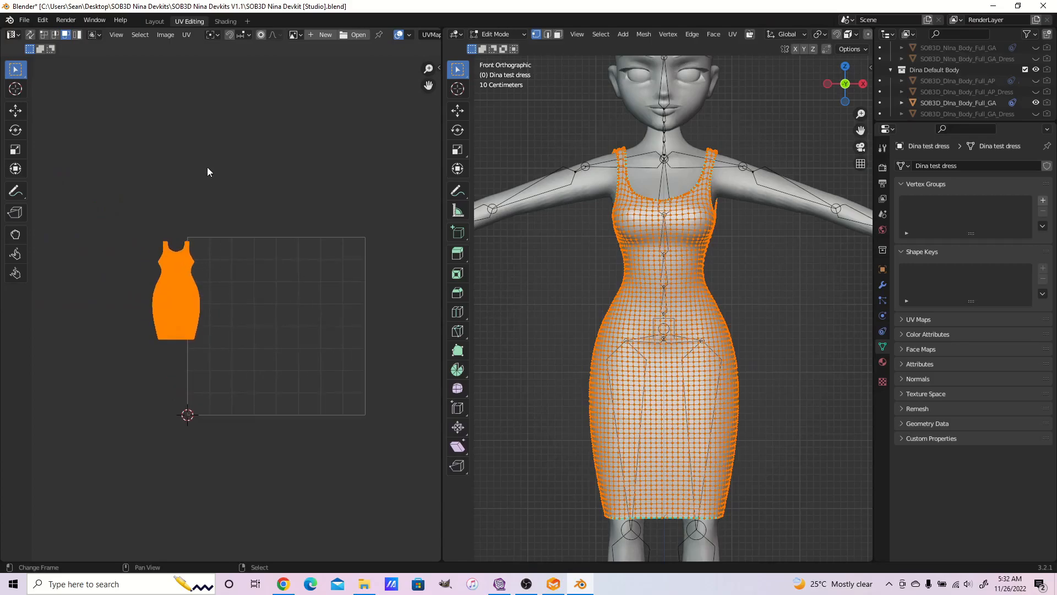
click(183, 35)
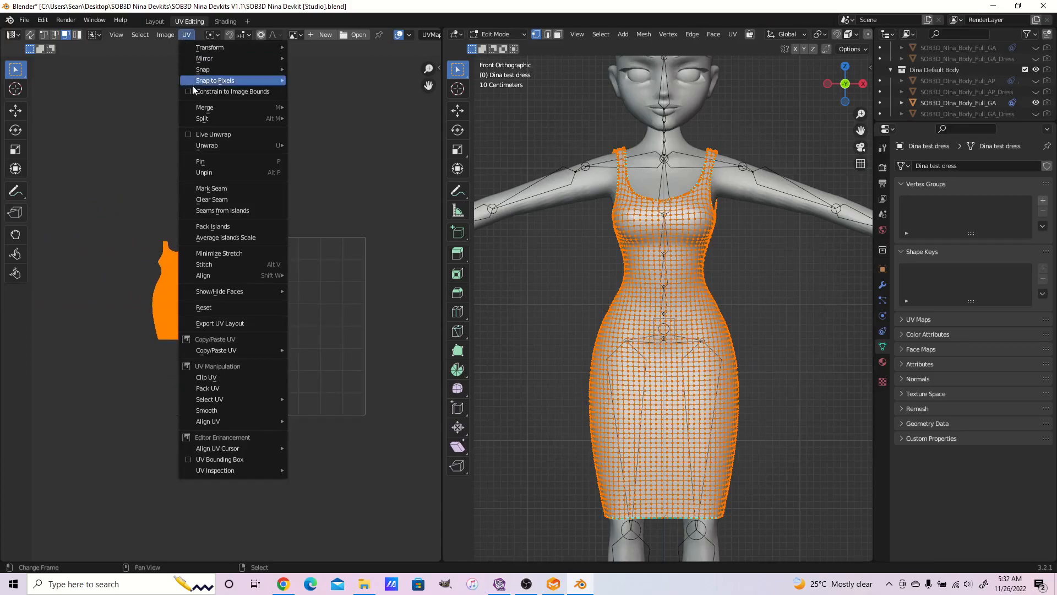
click(229, 210)
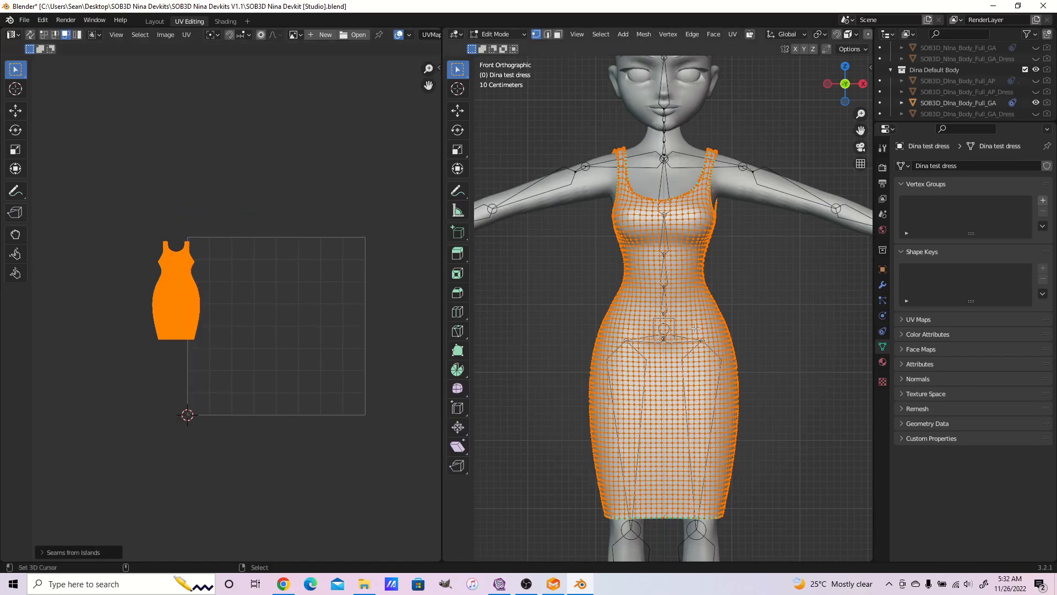
- Deselect the dress mesh and inspect the seam running down its side
middle_drag(792, 332, 658, 329)
key(alt+a)
scroll(659, 328, up, 4)
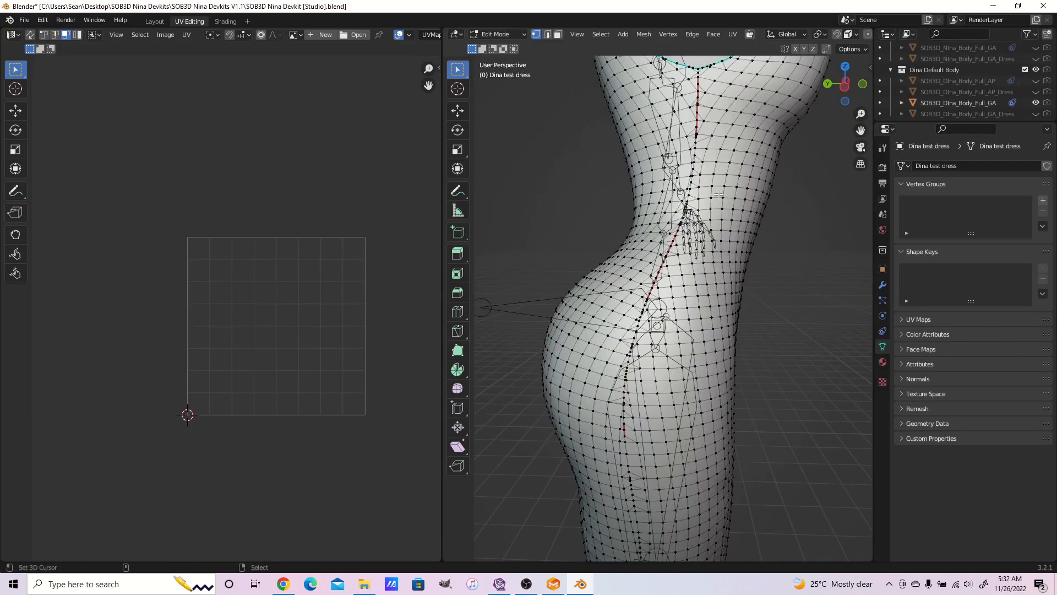
- Select the whole dress mesh, clear all of its sharp edges and deselect it
scroll(719, 194, down, 3)
scroll(719, 194, down, 4)
middle_drag(719, 194, 753, 214)
key(a)
key(ctrl+e)
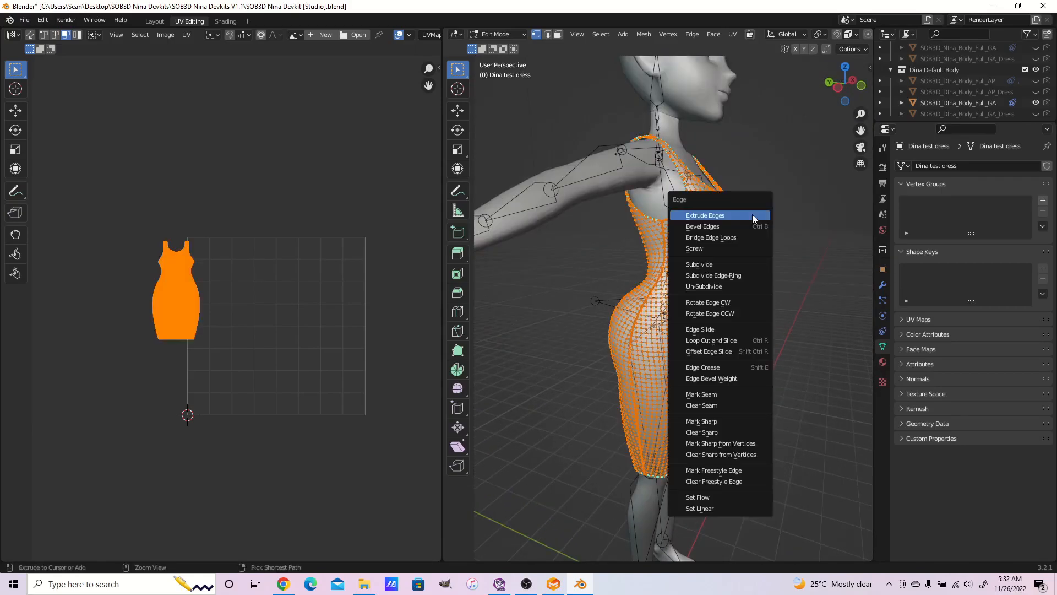
click(741, 431)
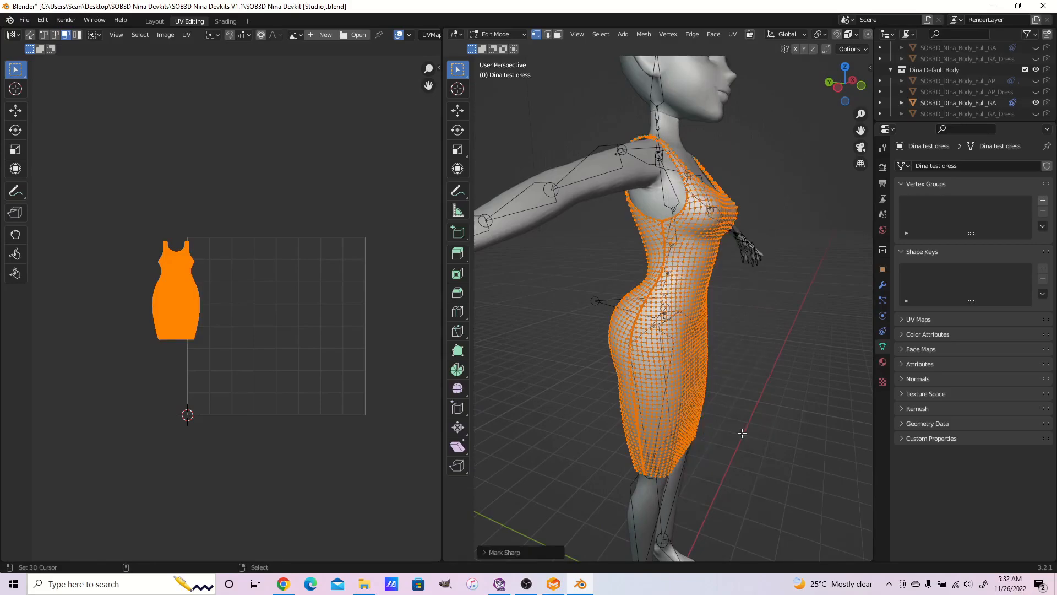
scroll(740, 429, up, 1)
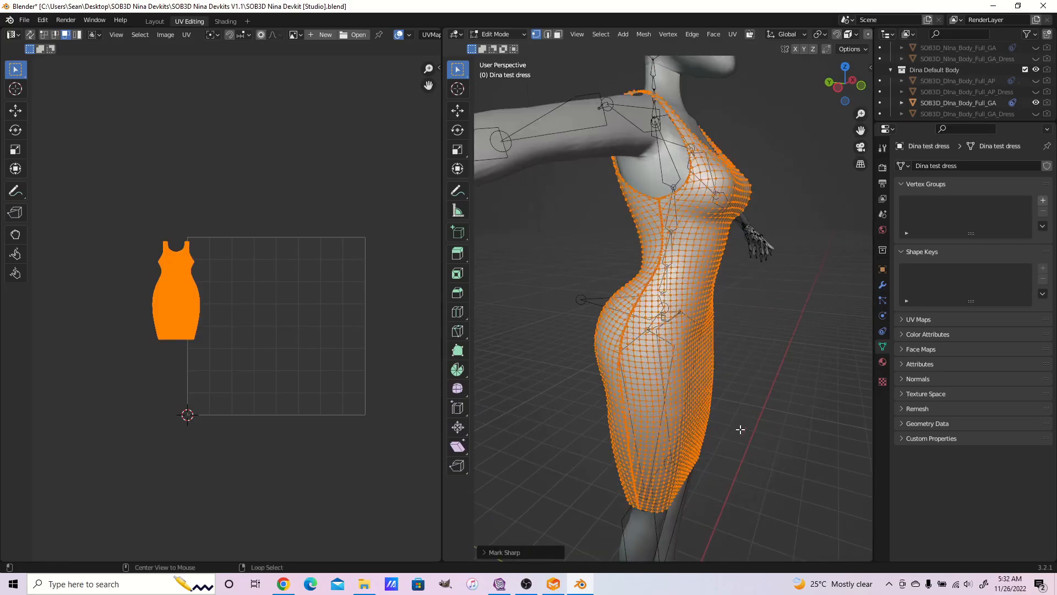
key(alt+a)
- Select the shortest edge path along one side seam of the dress, from the armhole down to the thigh
scroll(741, 429, up, 4)
ctrl+click(761, 424)
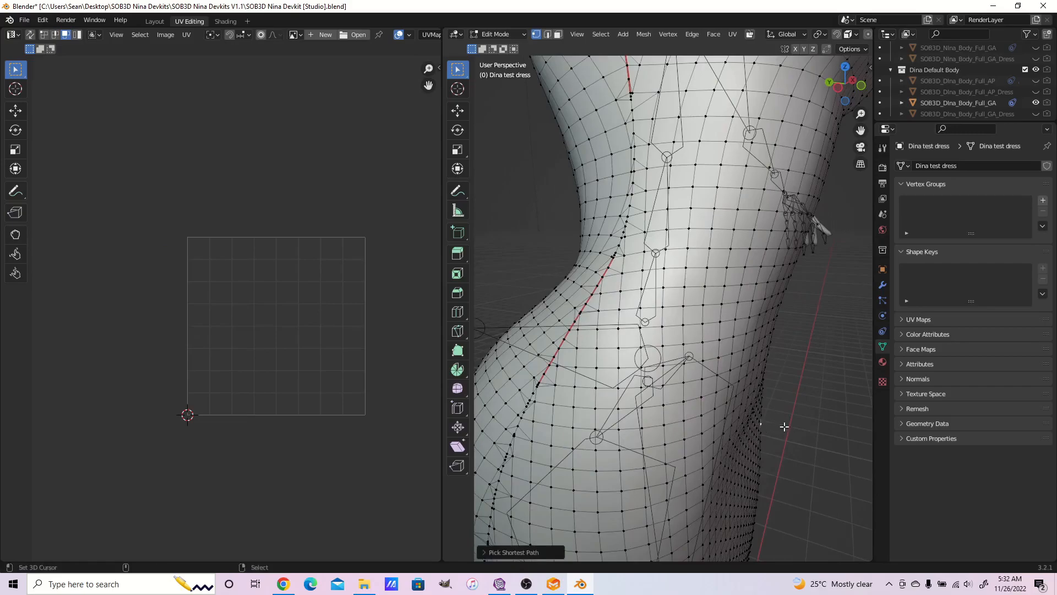
middle_drag(794, 380, 839, 399)
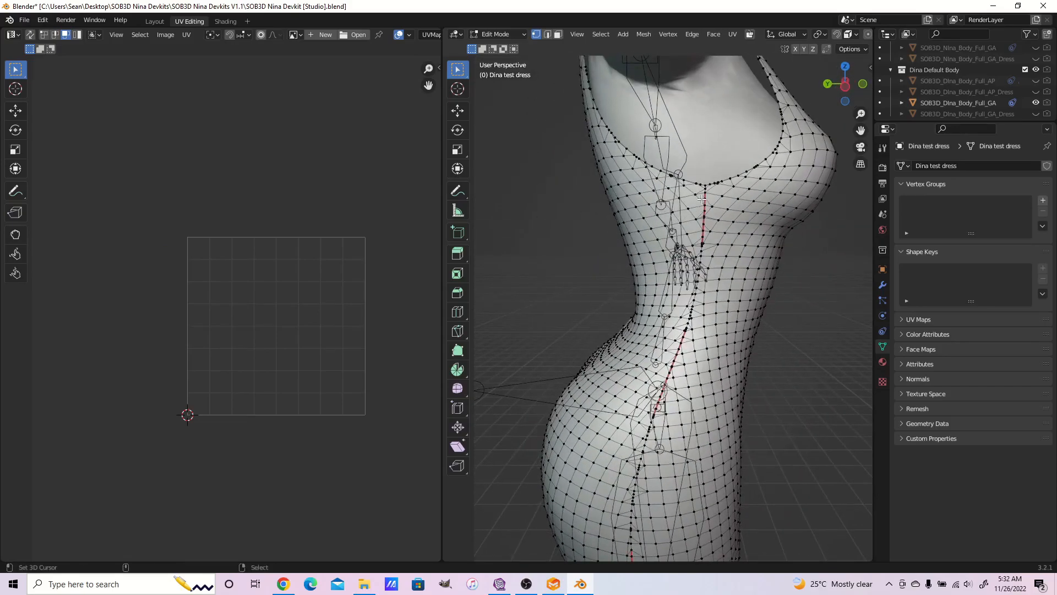
scroll(711, 247, up, 3)
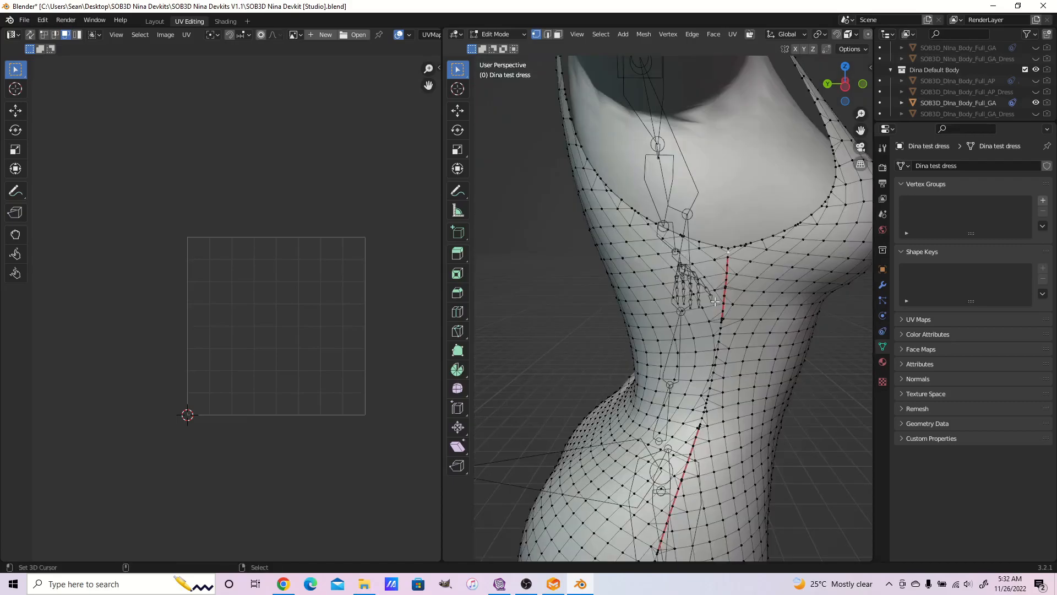
scroll(715, 301, up, 5)
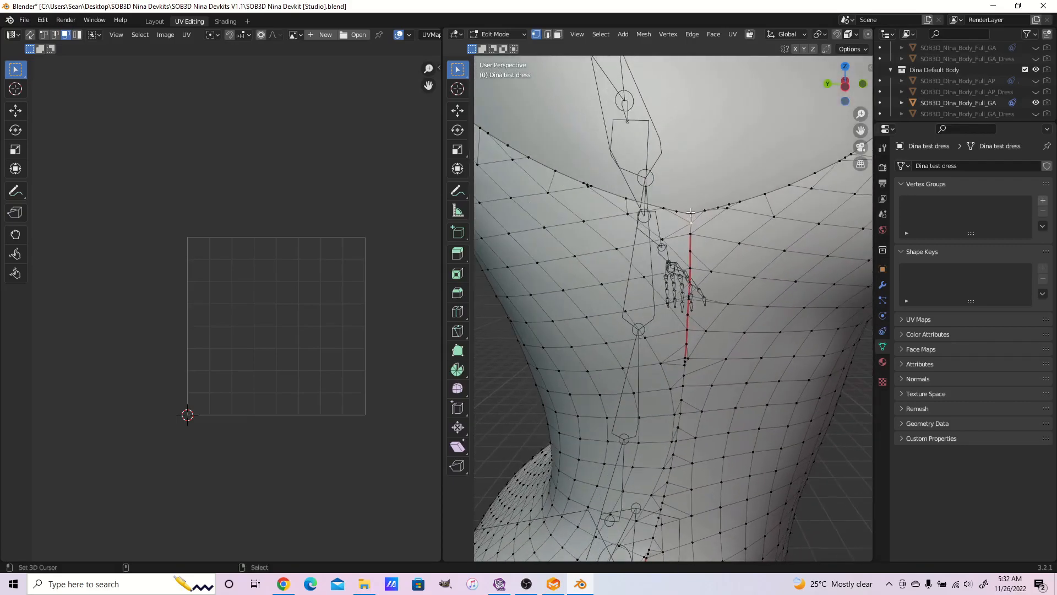
scroll(691, 212, down, 7)
shift+middle_drag(704, 298, 714, 173)
scroll(713, 174, up, 1)
shift+middle_drag(701, 367, 689, 312)
scroll(690, 312, up, 3)
scroll(683, 297, down, 2)
shift+middle_drag(642, 242, 623, 200)
scroll(673, 344, up, 2)
ctrl+right_click(617, 321)
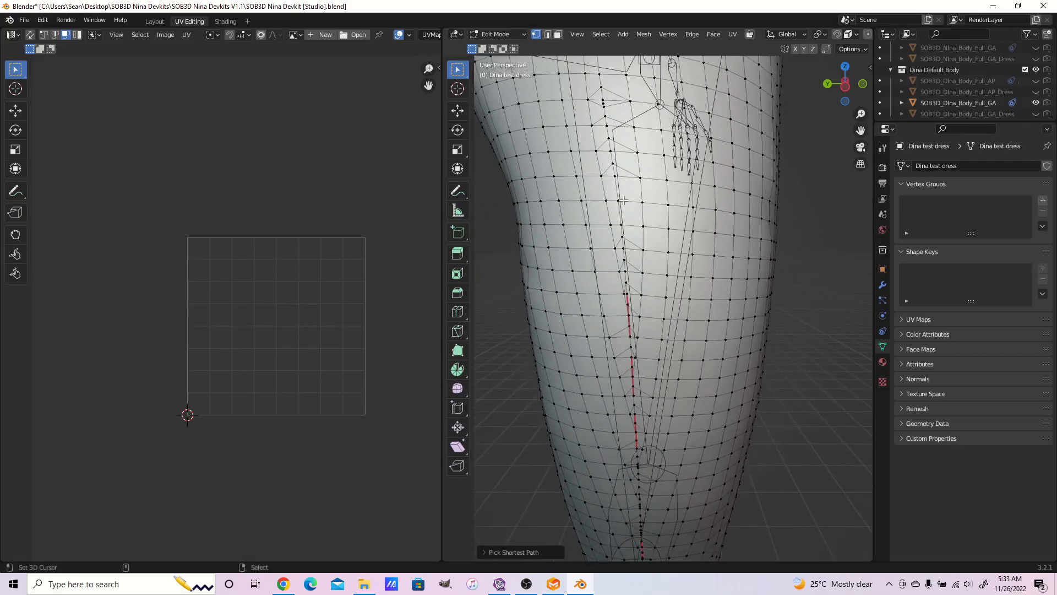
ctrl+right_click(631, 331)
- Extend the side path down to the hem's edge and mark the selected edges as a seam
shift+middle_drag(665, 348, 672, 224)
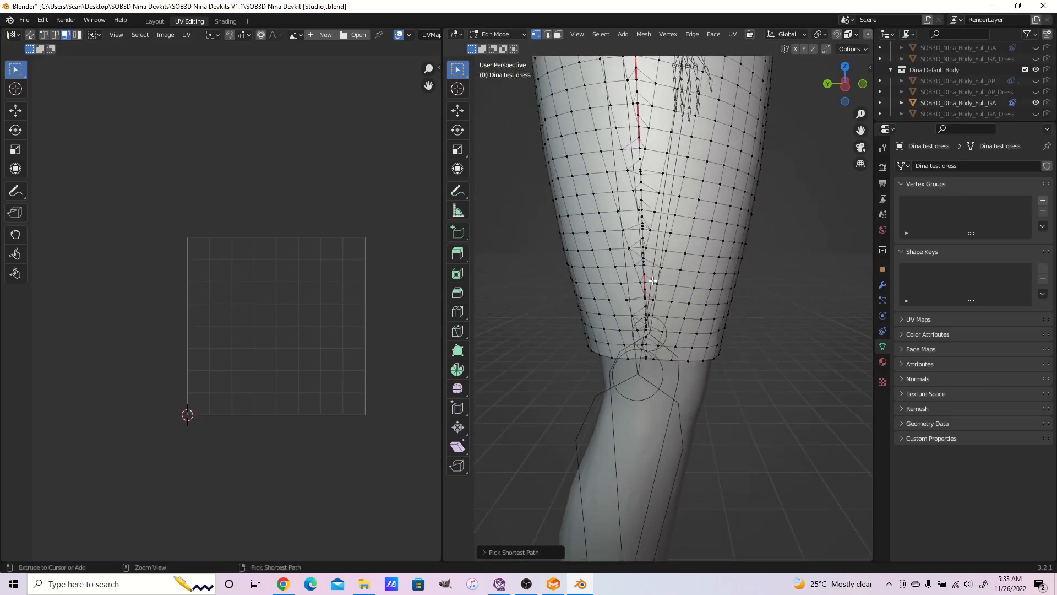
shift+middle_drag(635, 443, 633, 411)
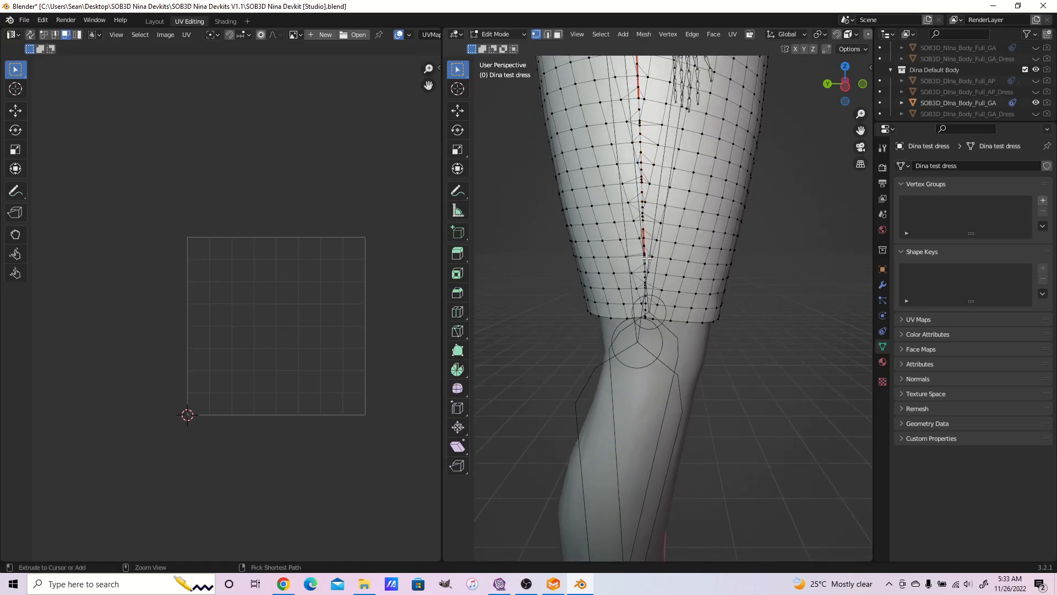
ctrl+click(643, 252)
scroll(693, 353, up, 2)
scroll(692, 352, up, 2)
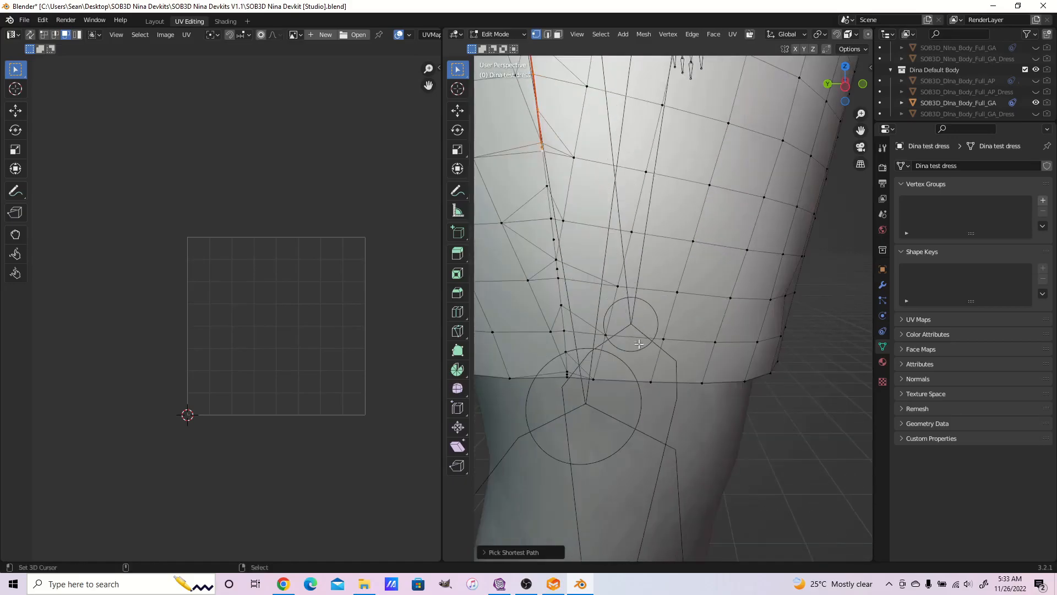
scroll(661, 355, down, 1)
ctrl+click(653, 353)
scroll(655, 353, down, 2)
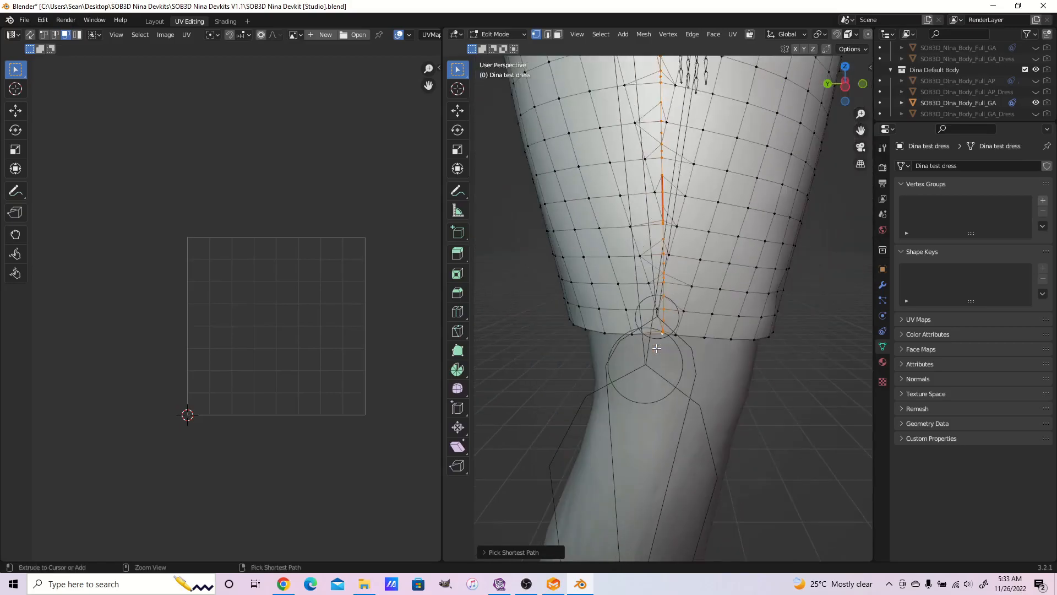
key(ctrl+e)
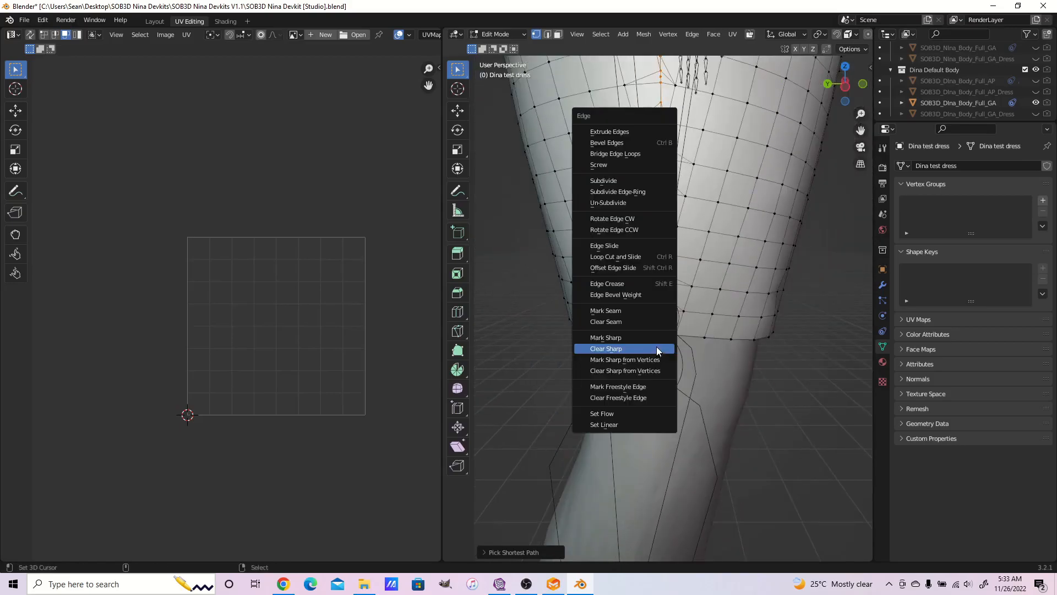
click(646, 309)
- Select the shortest edge path along the dress's opposite side seam, from the armhole down to the hip
middle_drag(647, 310, 692, 376)
key(KP_1)
scroll(692, 376, down, 3)
scroll(718, 214, up, 1)
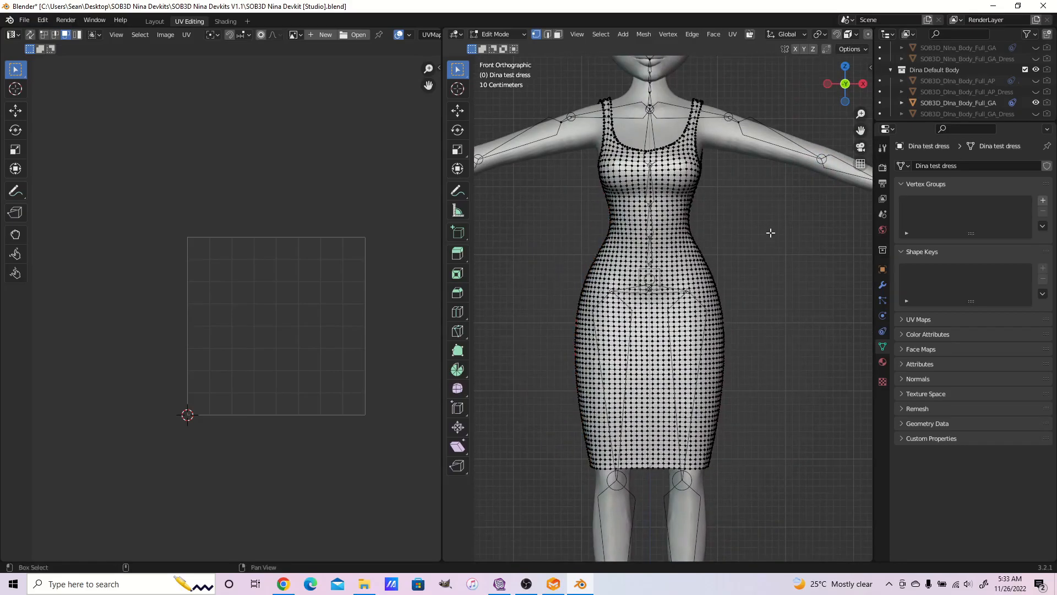
scroll(790, 319, up, 2)
middle_drag(789, 319, 725, 307)
scroll(724, 307, up, 4)
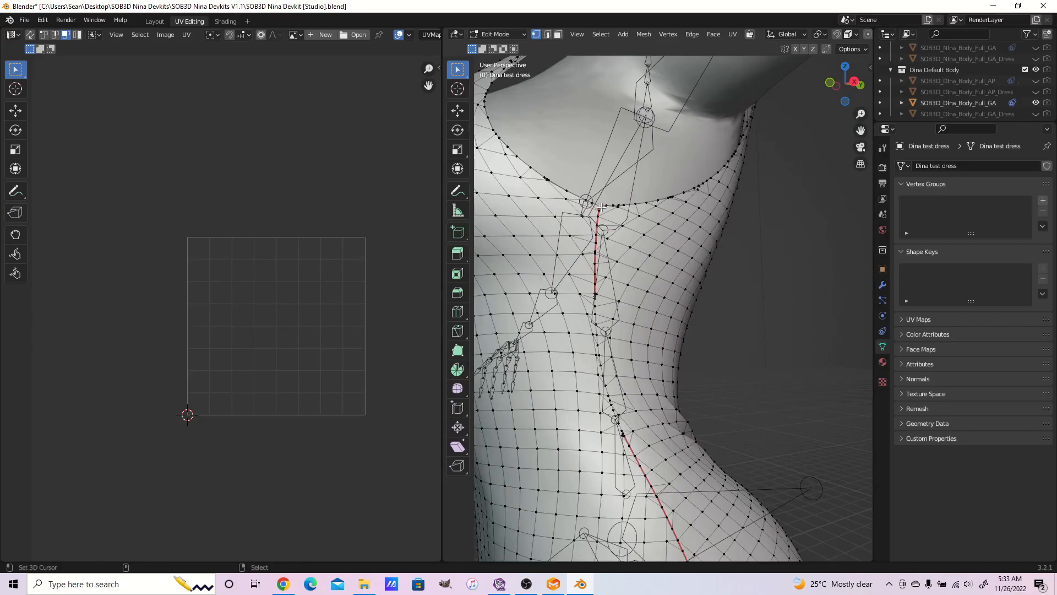
shift+scroll(601, 207, down, 3)
ctrl+right_click(646, 421)
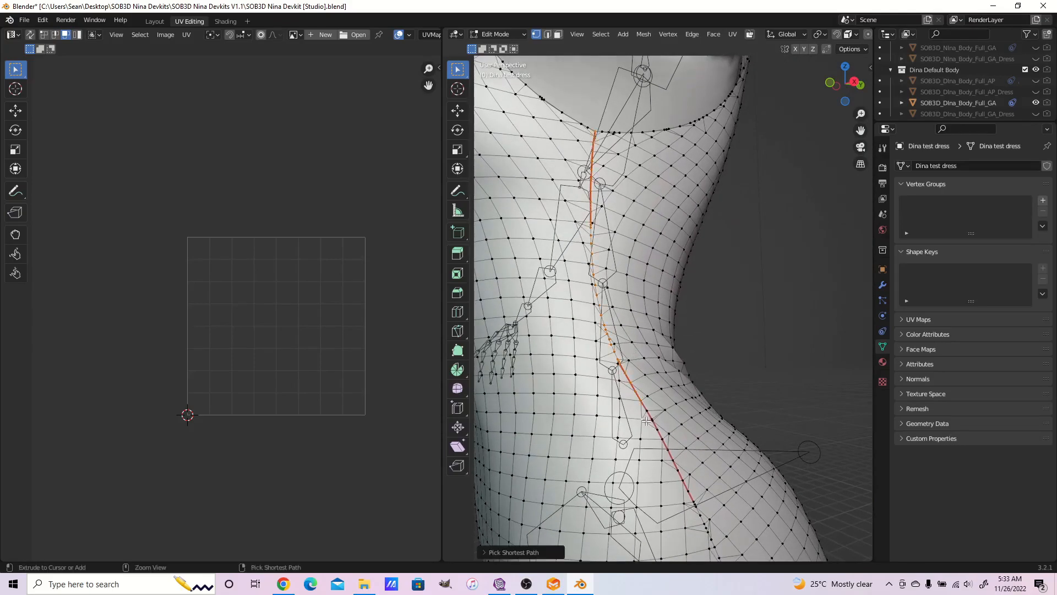
shift+scroll(646, 421, down, 5)
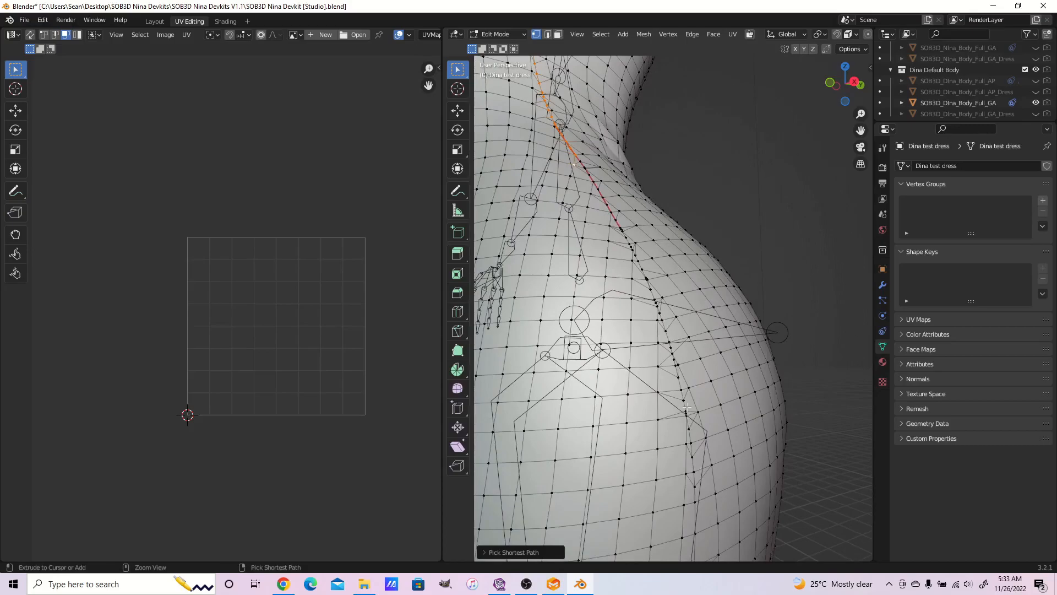
key(ctrl+z)
shift+scroll(688, 397, down, 3)
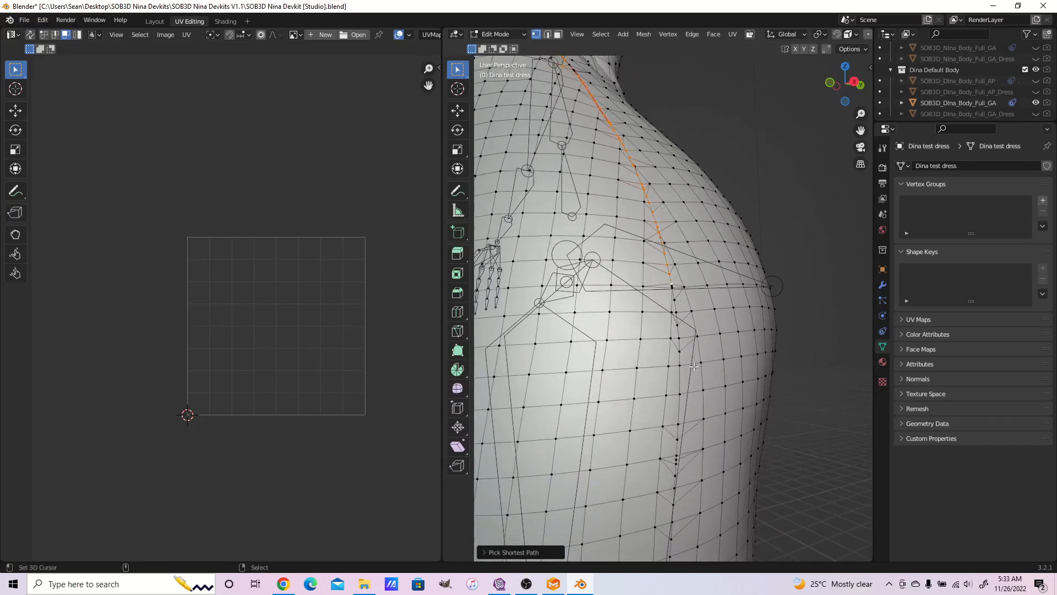
shift+scroll(694, 404, down, 3)
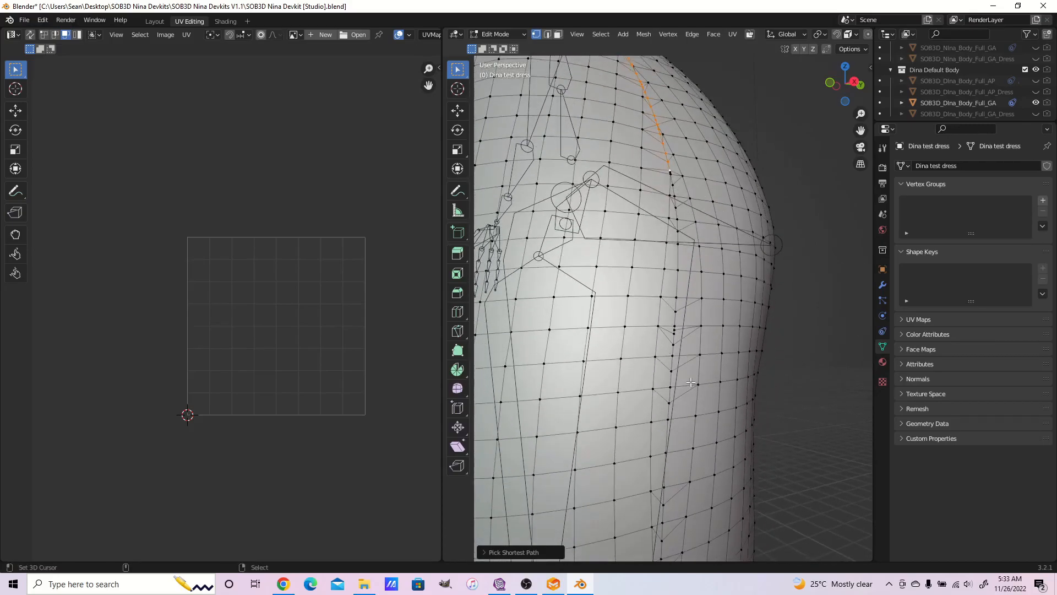
- Extend the opposite side's selected path from the hip down along the thigh
ctrl+click(671, 466)
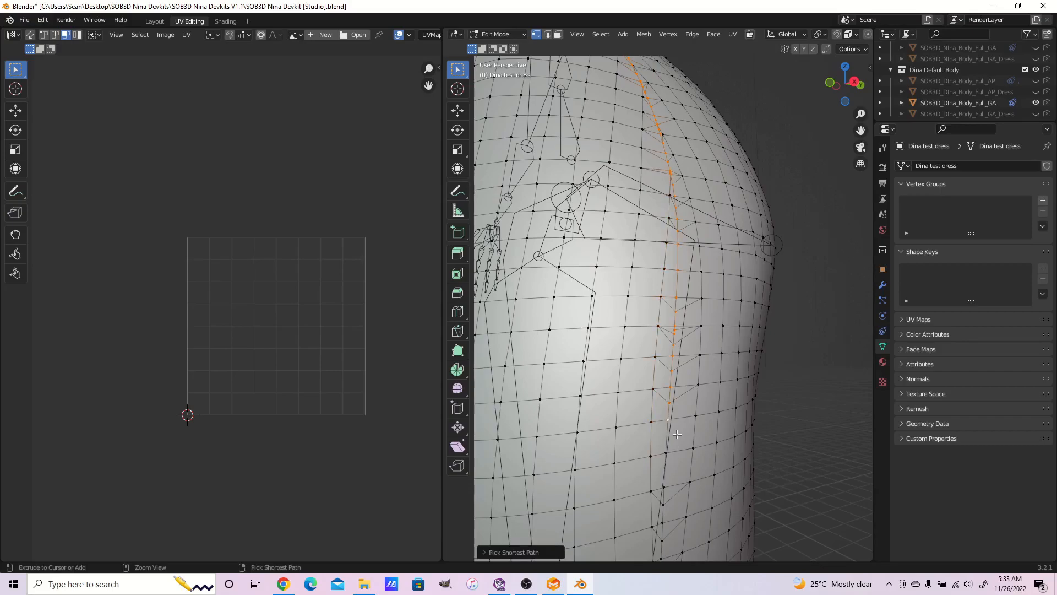
shift+scroll(689, 488, down, 4)
ctrl+click(639, 487)
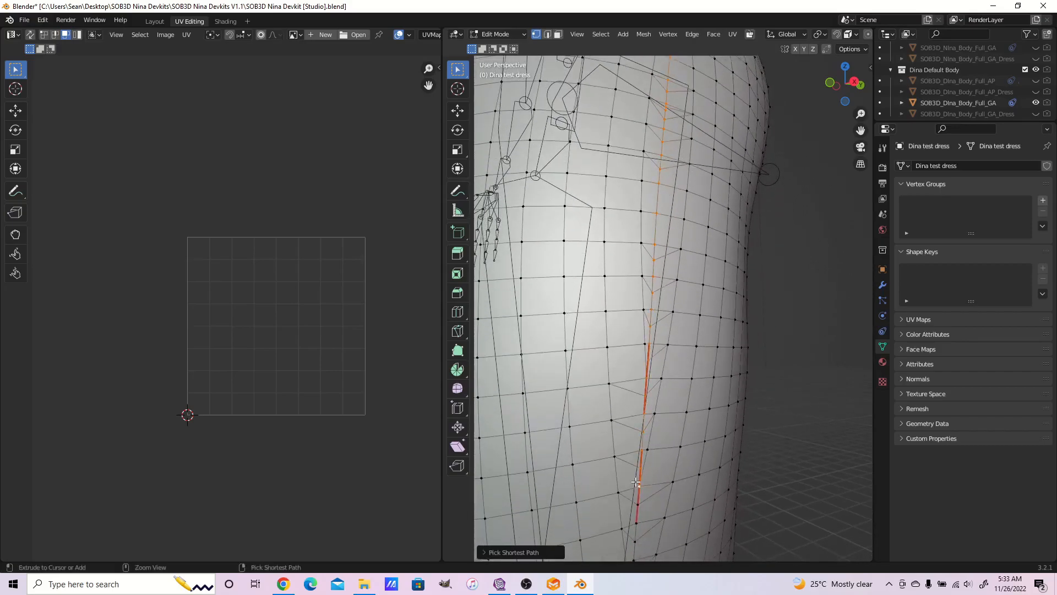
shift+scroll(645, 488, down, 5)
ctrl+click(594, 520)
shift+scroll(600, 468, down, 10)
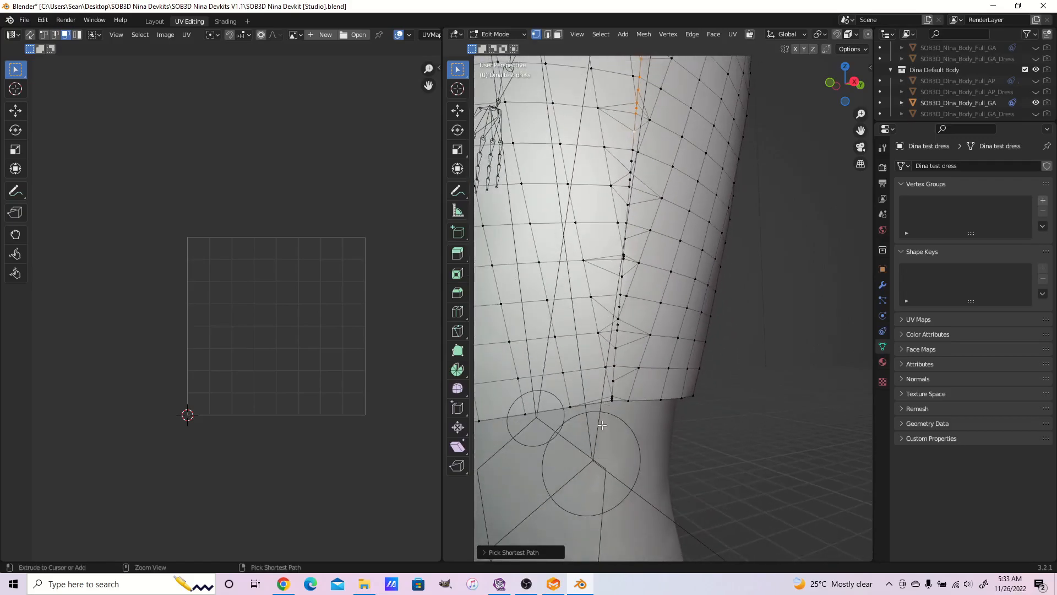
- Complete the opposite side's path to the hem, mark it as a seam and deselect the mesh
scroll(693, 385, up, 4)
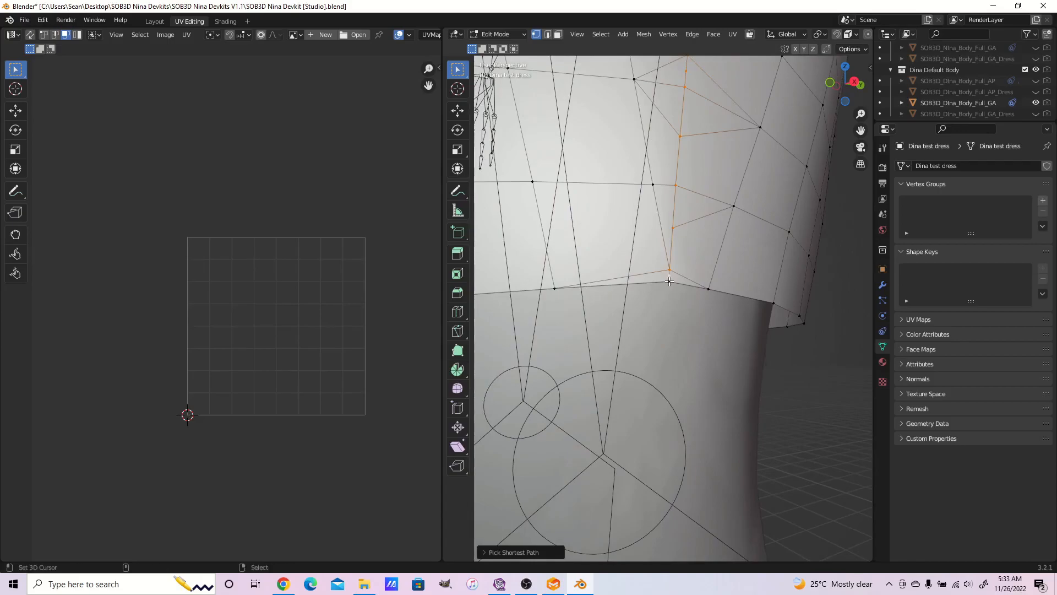
ctrl+click(670, 283)
key(ctrl+e)
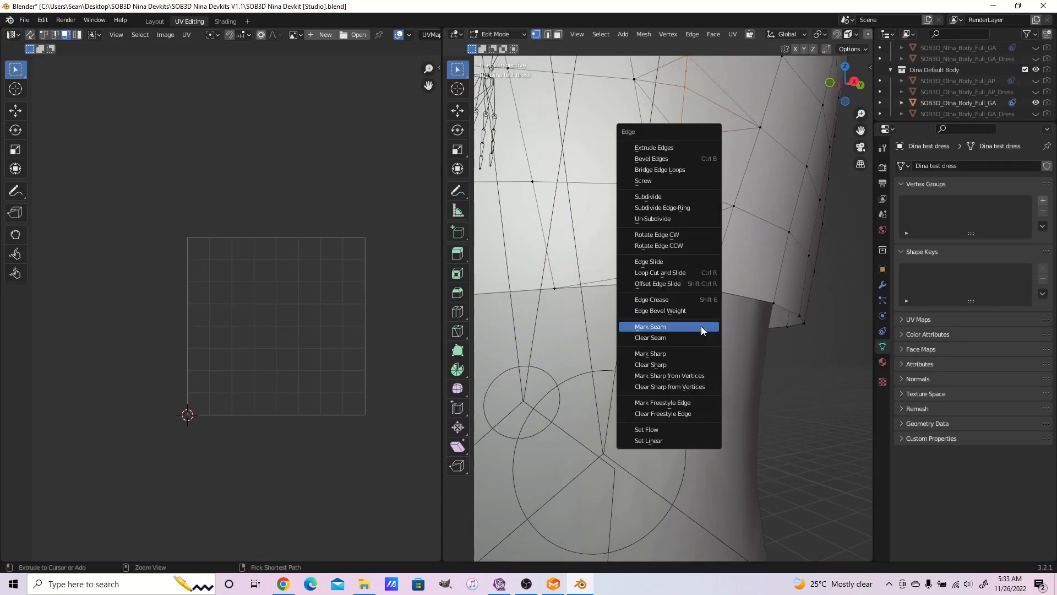
click(696, 322)
scroll(696, 321, down, 4)
key(alt+a)
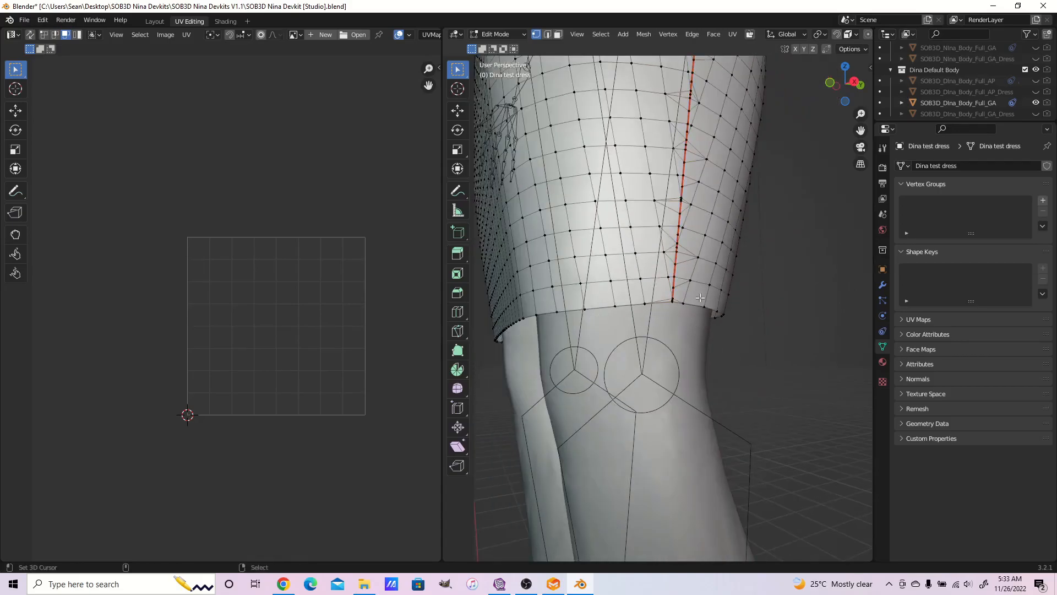
- In vertex selection mode, select the edge path across the top of one shoulder strap and mark it as a seam
middle_drag(696, 322, 562, 5)
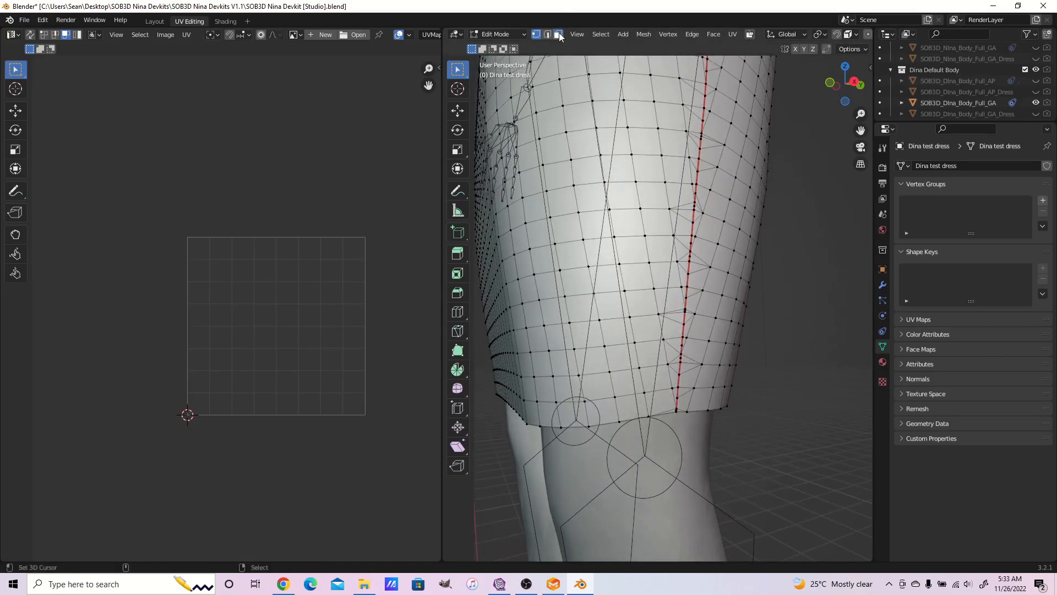
scroll(570, 138, down, 5)
click(536, 34)
shift+middle_drag(638, 137, 673, 374)
middle_drag(719, 157, 697, 275)
scroll(697, 275, up, 3)
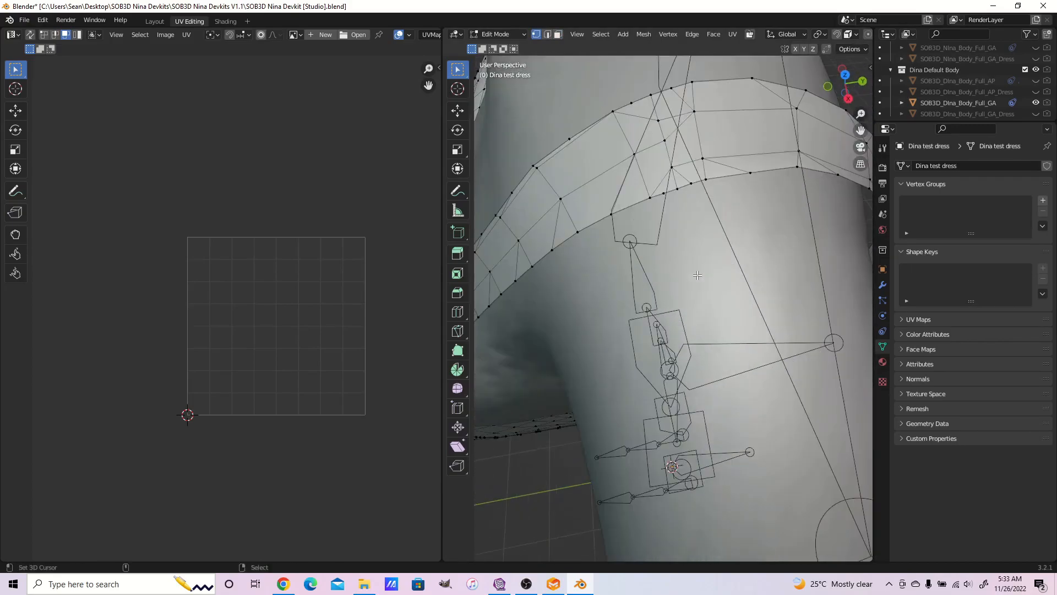
scroll(655, 219, up, 3)
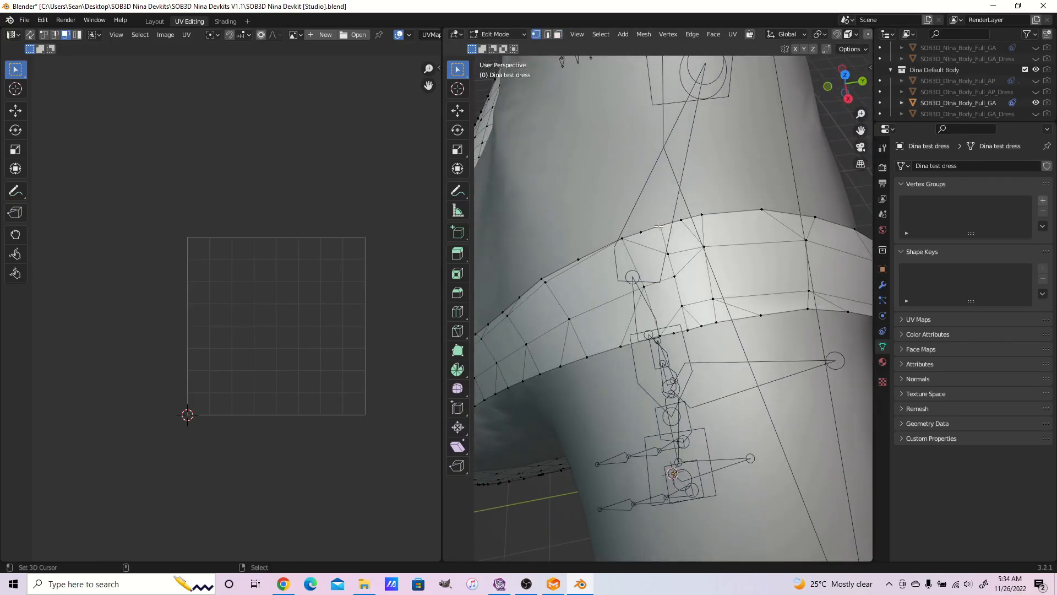
ctrl+click(685, 331)
key(ctrl+z)
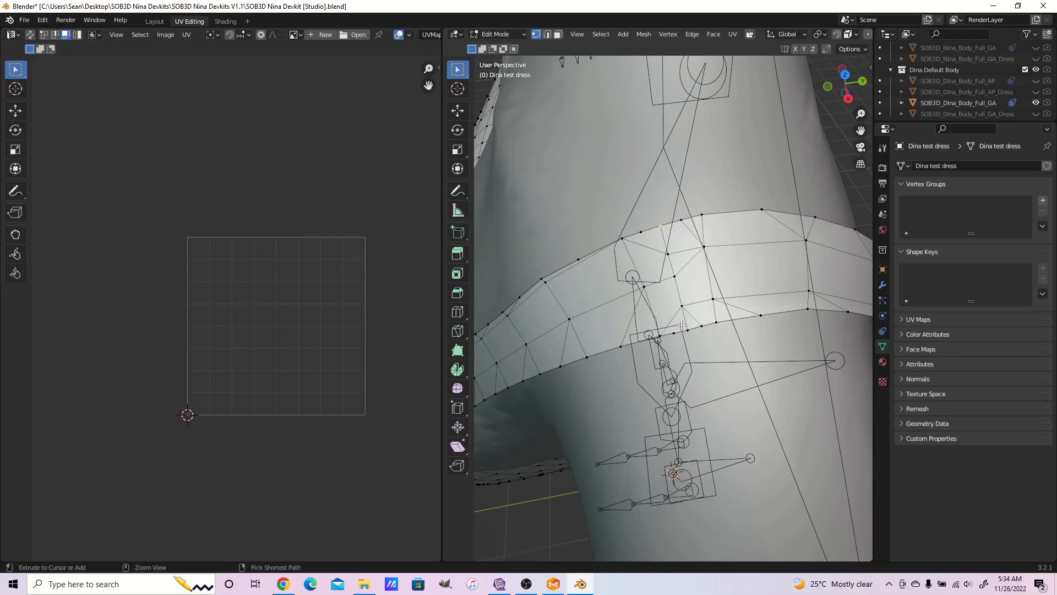
ctrl+click(689, 342)
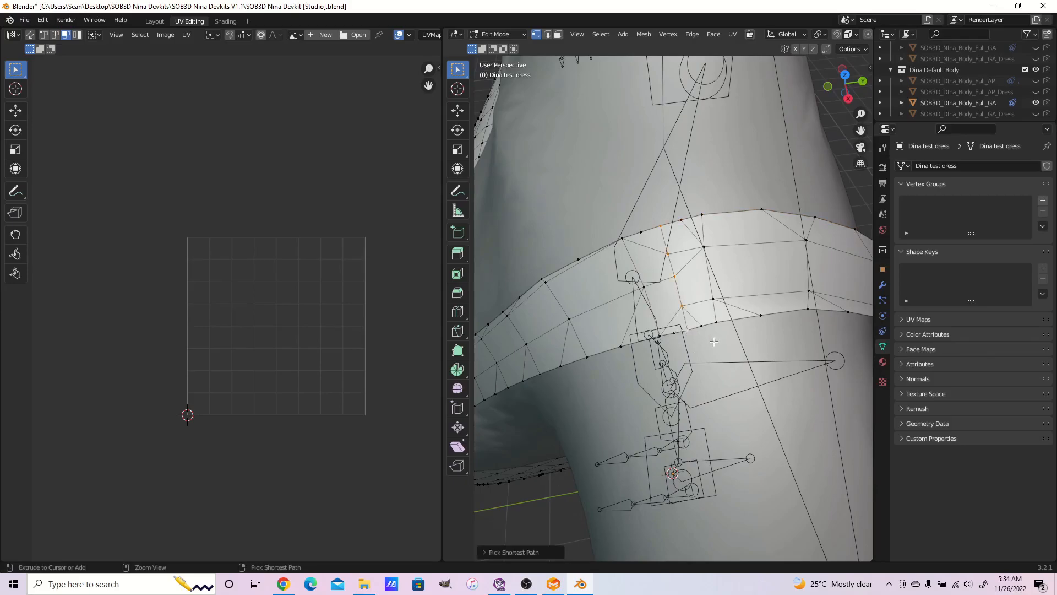
key(ctrl+e)
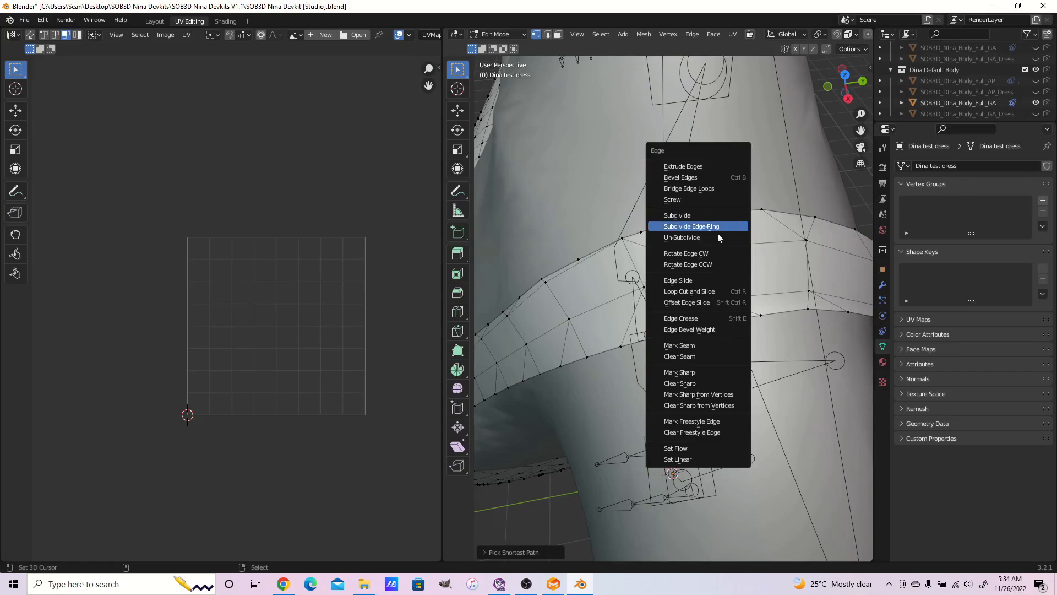
click(698, 346)
- Select the shortest edge path across the top of the other shoulder strap and mark it as a seam
scroll(685, 339, down, 5)
middle_drag(683, 340, 654, 189)
scroll(654, 189, up, 8)
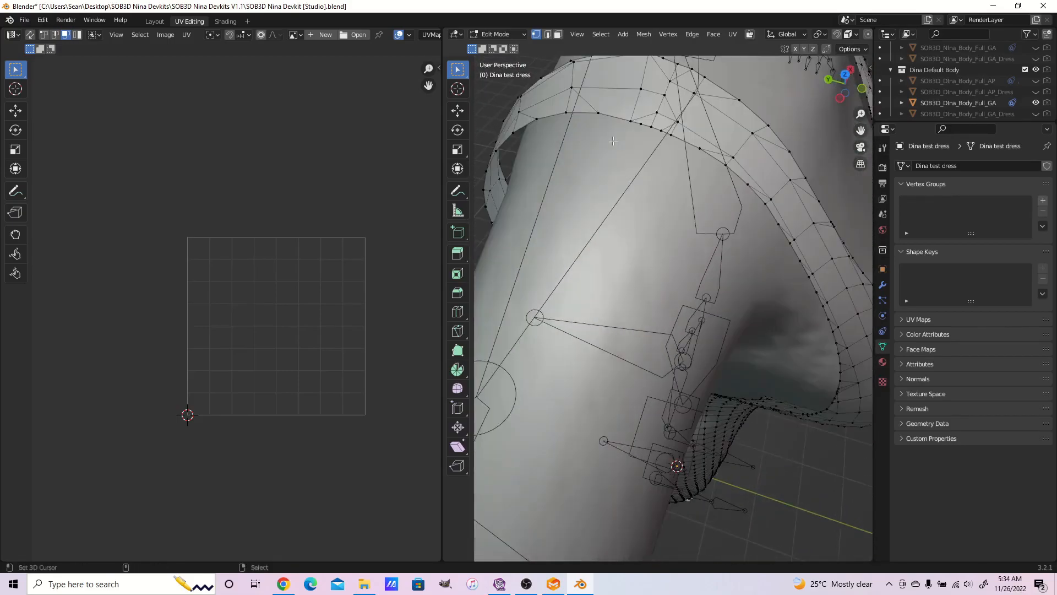
click(649, 200)
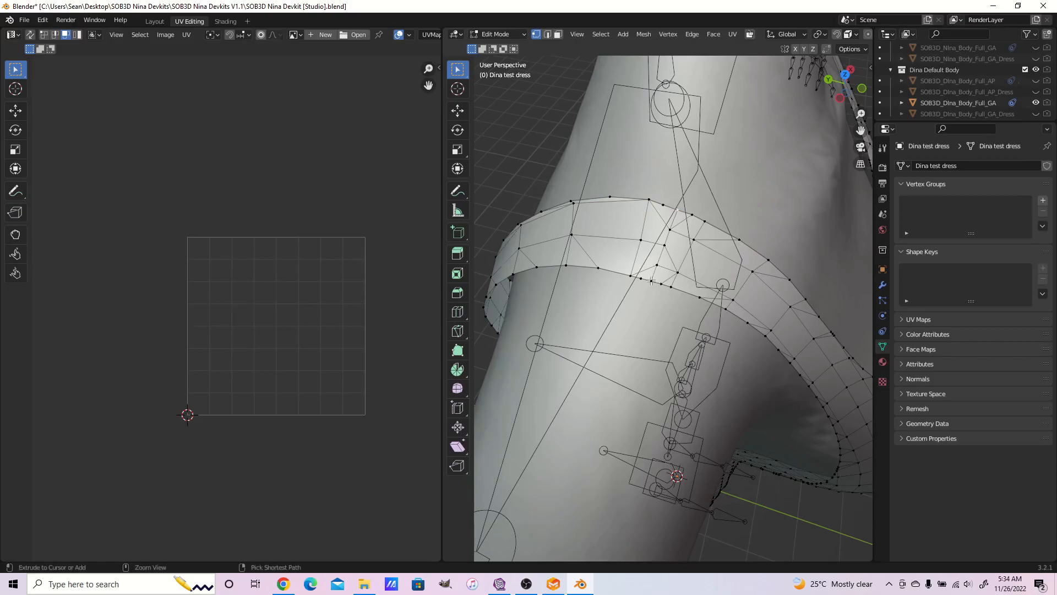
ctrl+click(652, 281)
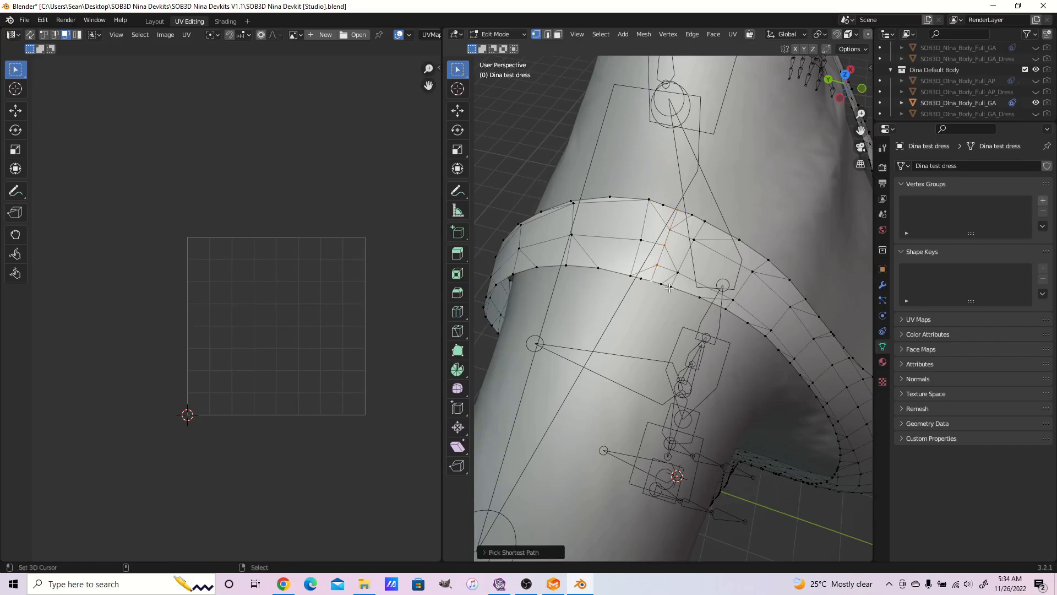
scroll(661, 292, up, 3)
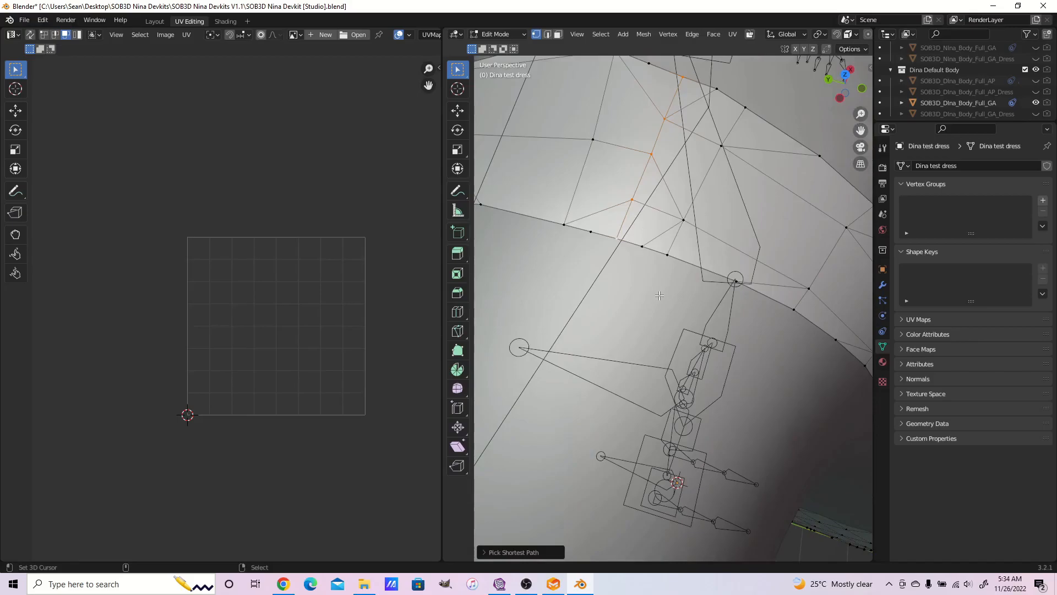
scroll(662, 301, up, 2)
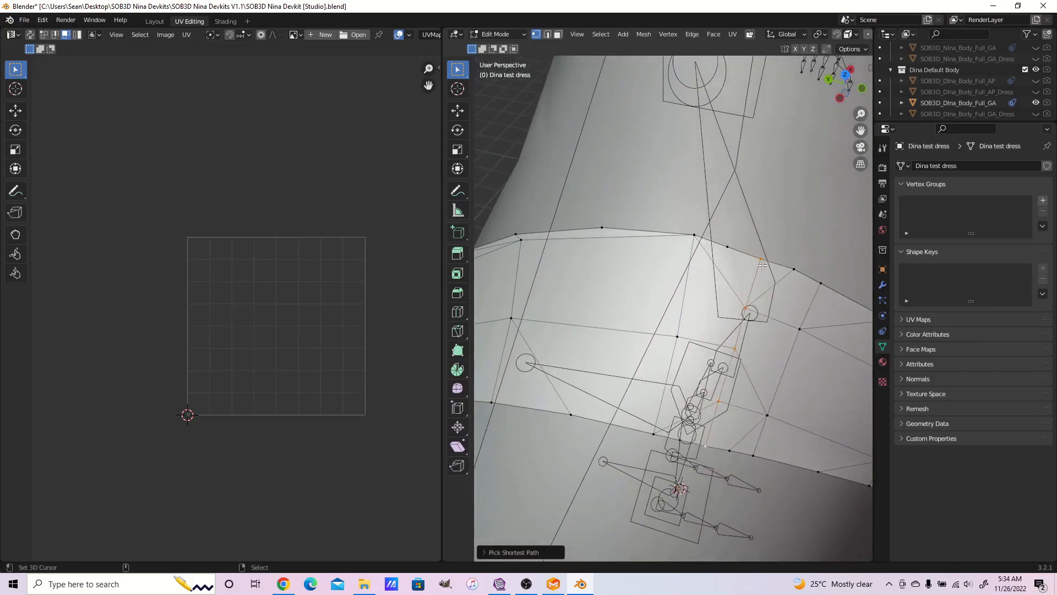
key(ctrl)
key(ctrl+e)
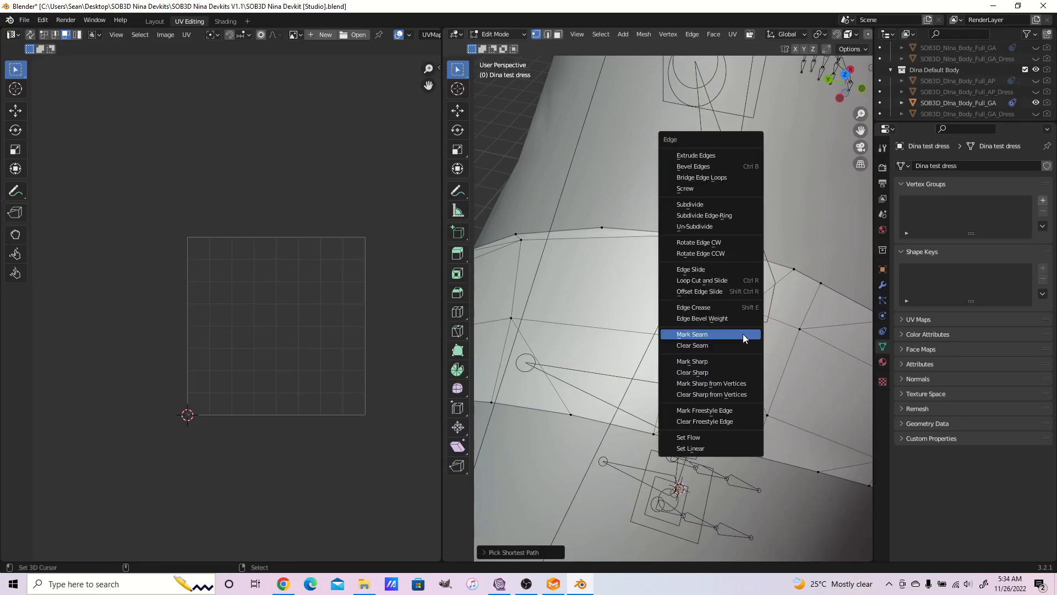
click(743, 333)
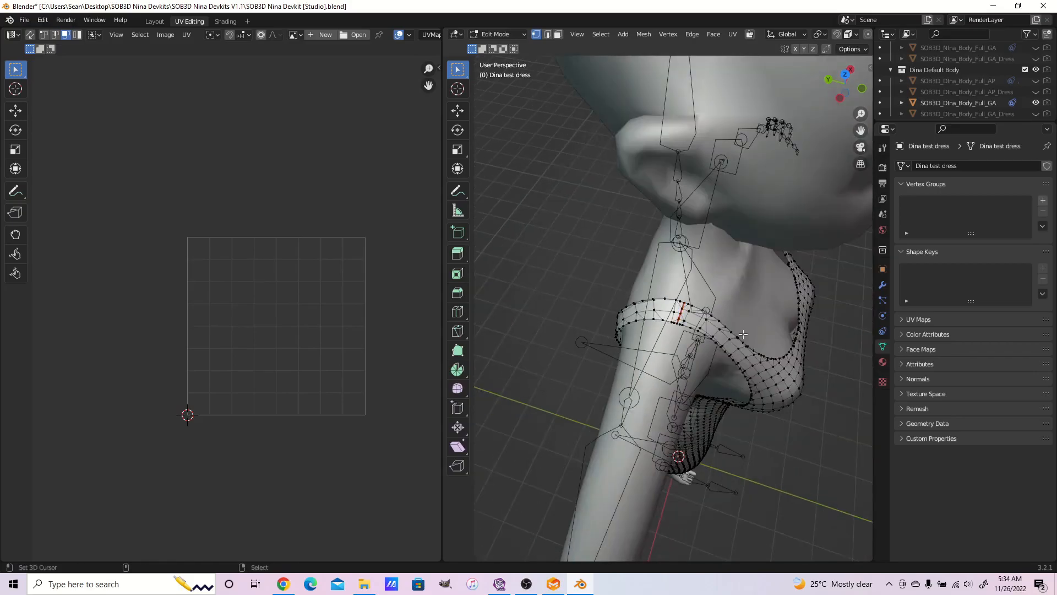
- Check the seam separation in face selection mode by selecting the linked front panel from the front view, and deselect it
key(KP_1)
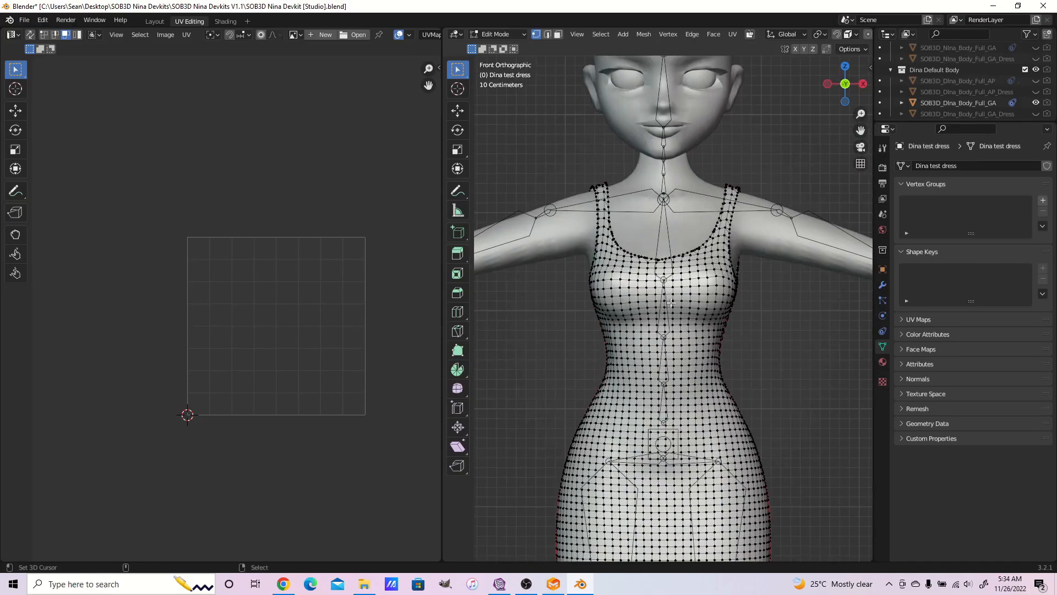
click(555, 35)
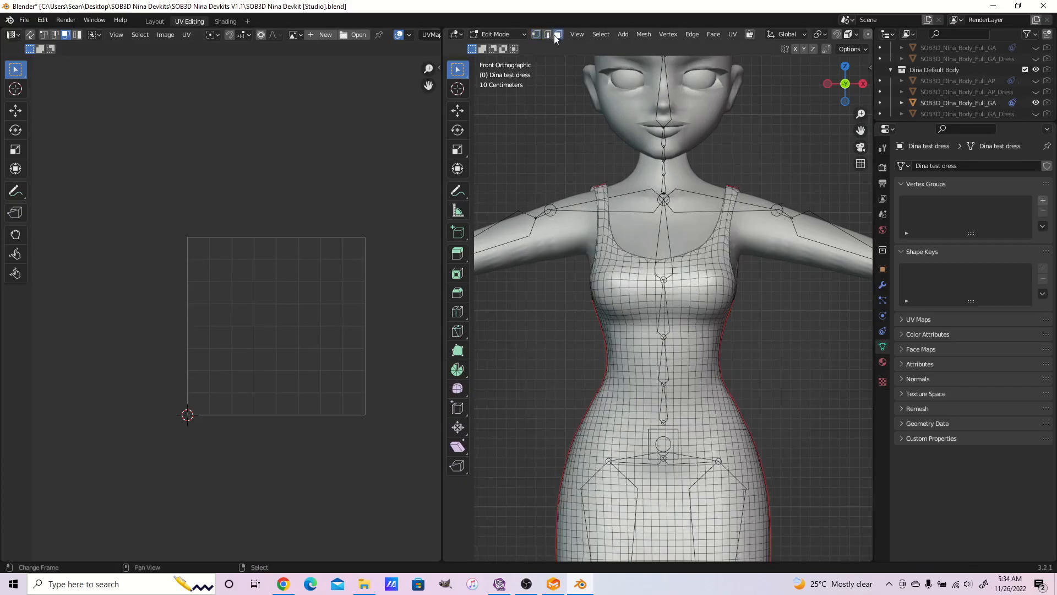
key(l)
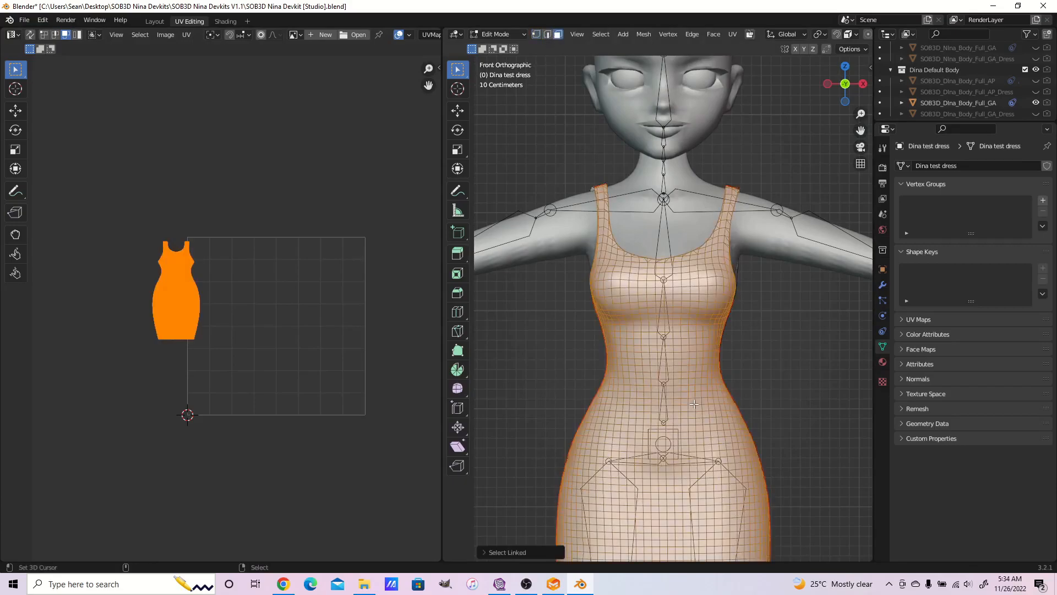
middle_drag(818, 380, 727, 400)
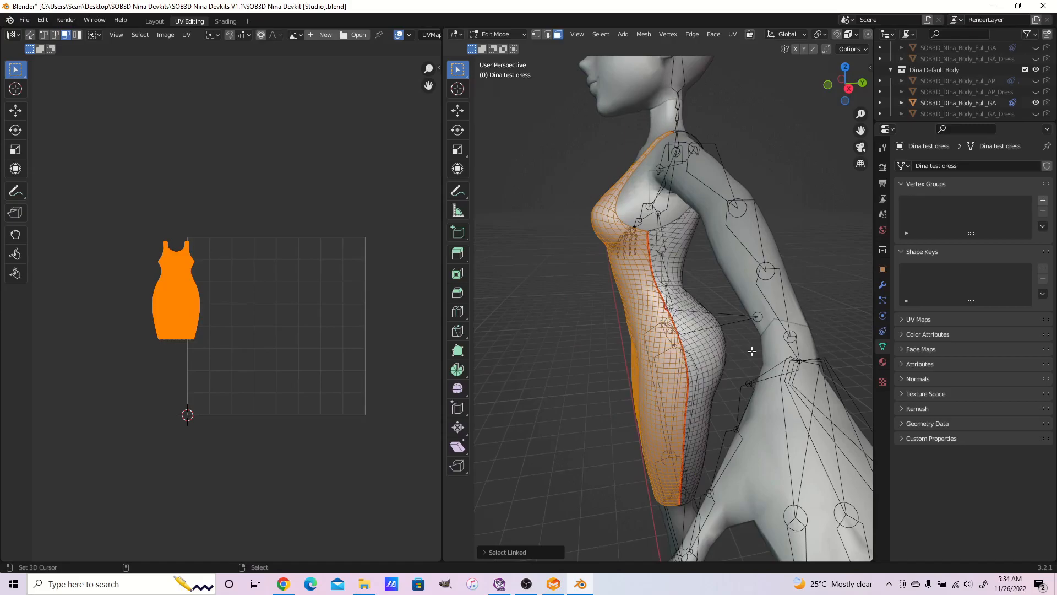
key(alt+a)
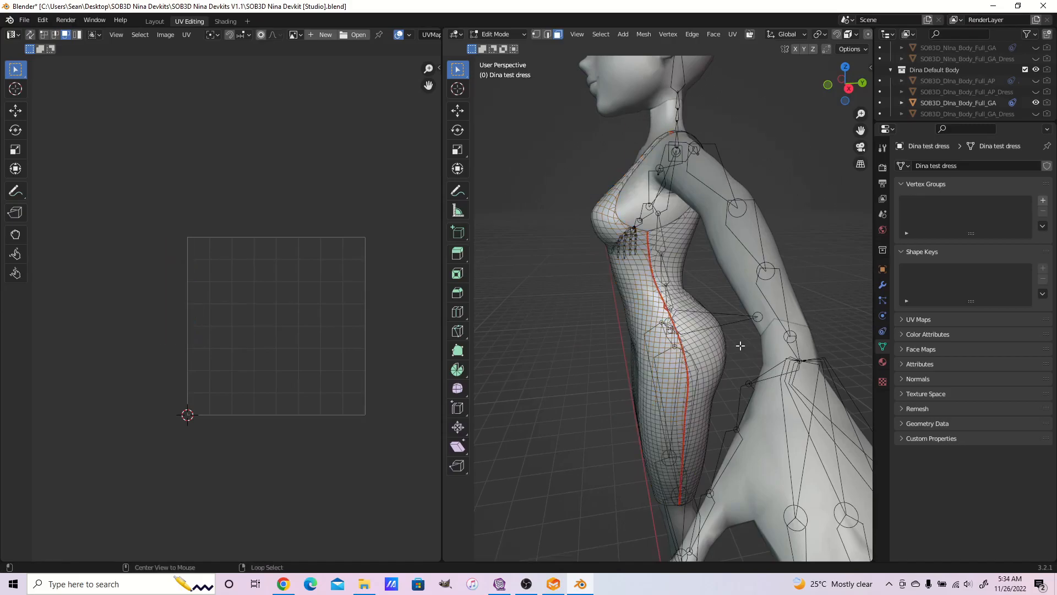
- Select the whole dress mesh and move its UVs to the middle of the UV tile
key(a)
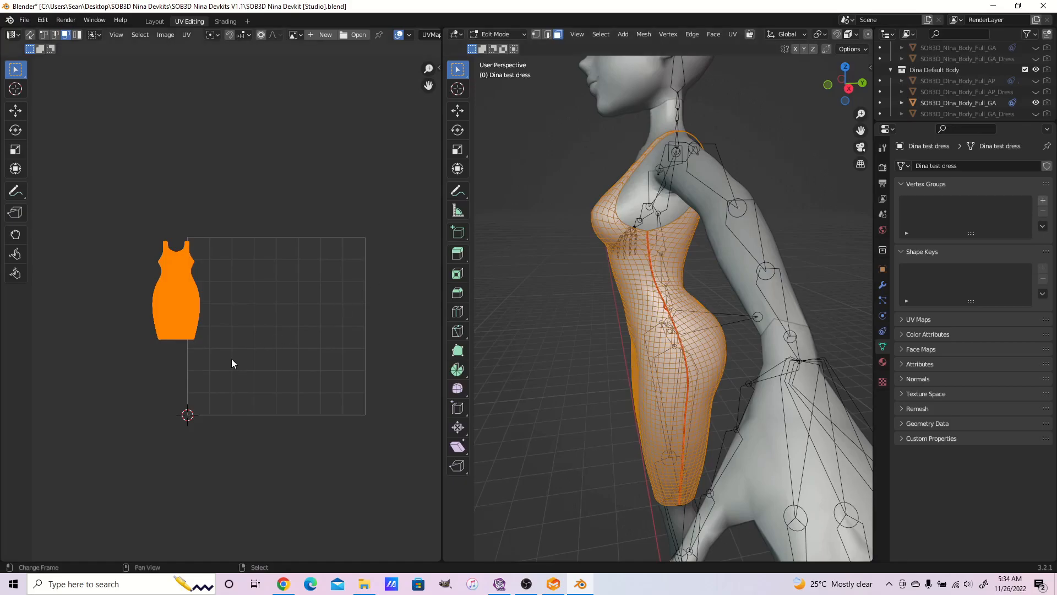
key(g)
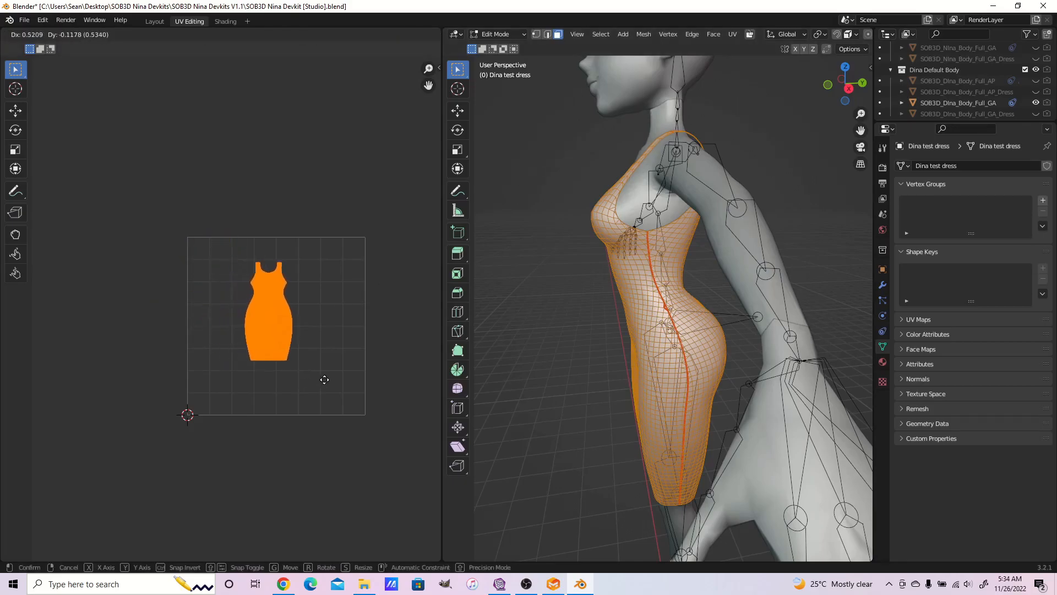
click(330, 387)
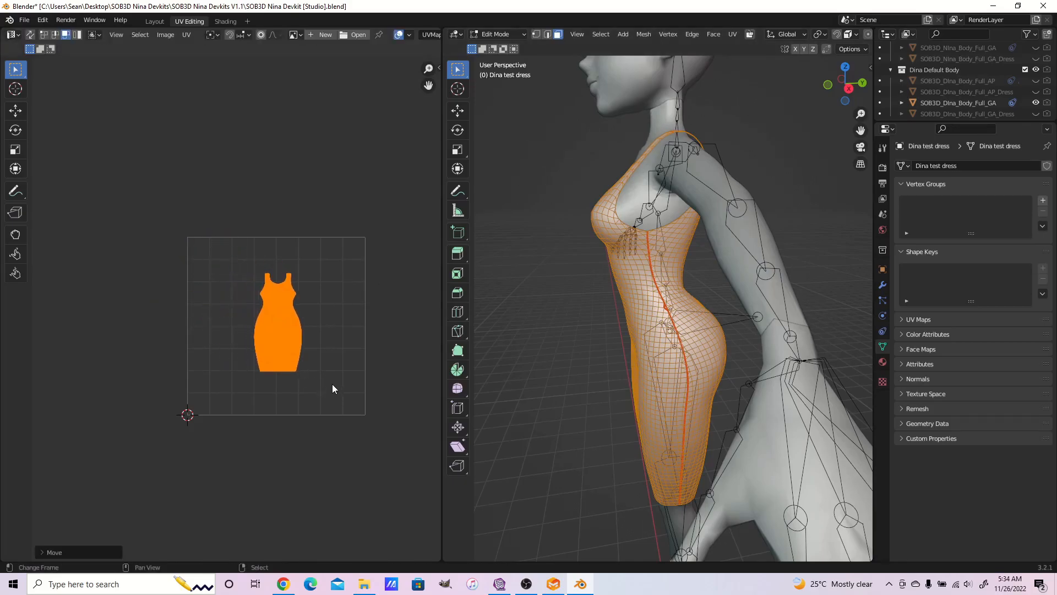
key(g)
click(328, 384)
key(s)
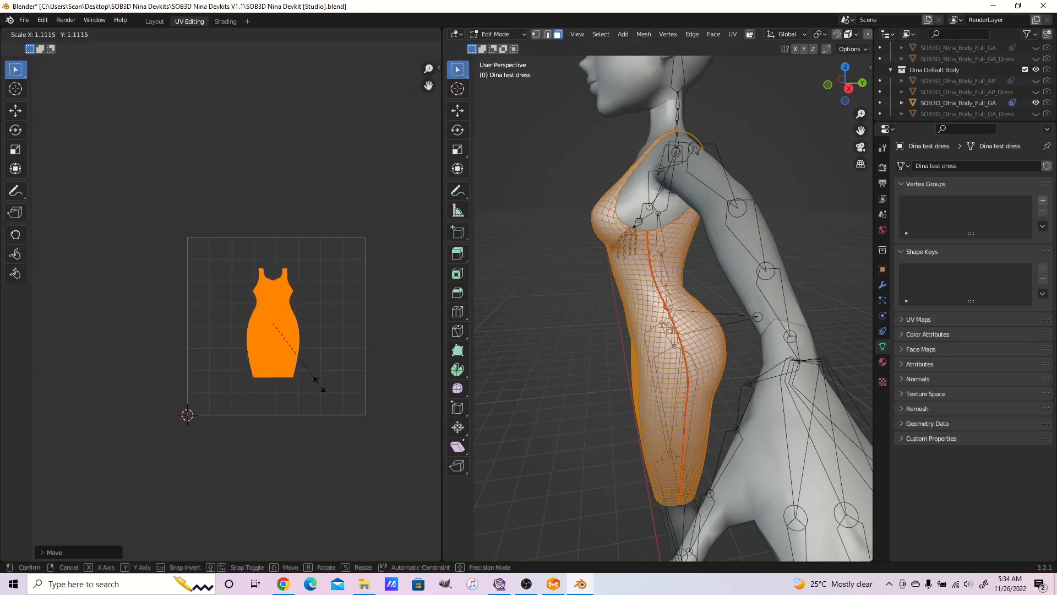
right_click(384, 442)
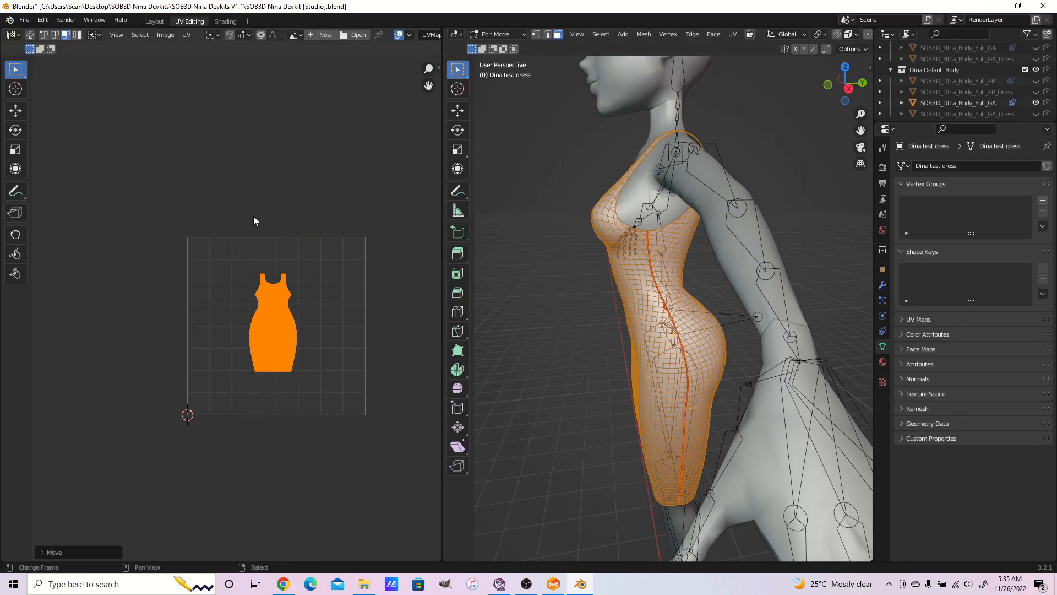
- Turn on Constrain to Image Bounds and scale the dress UVs up to nearly fill the UV tile
click(187, 36)
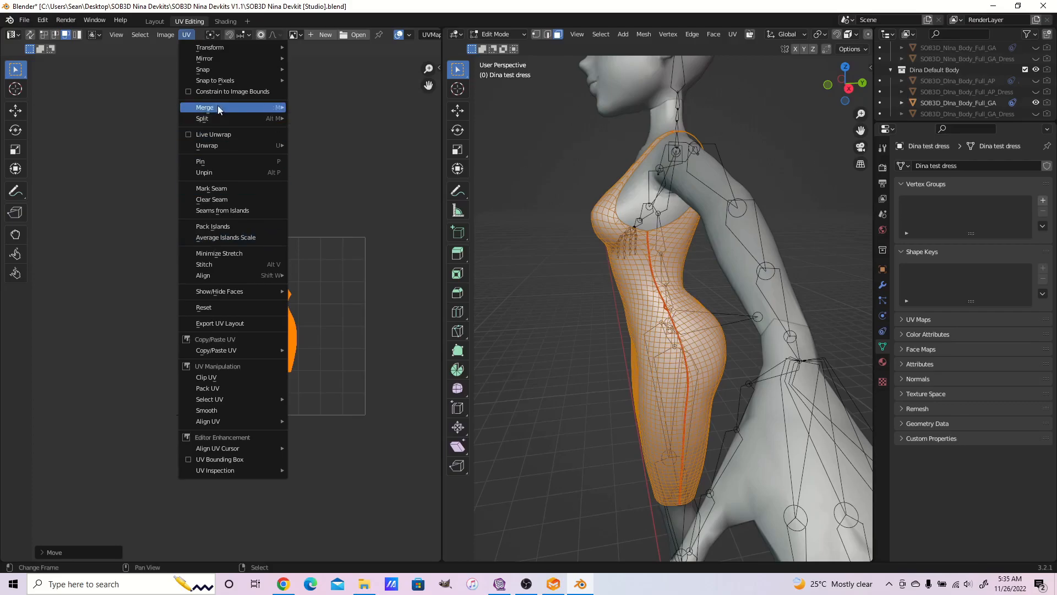
click(190, 91)
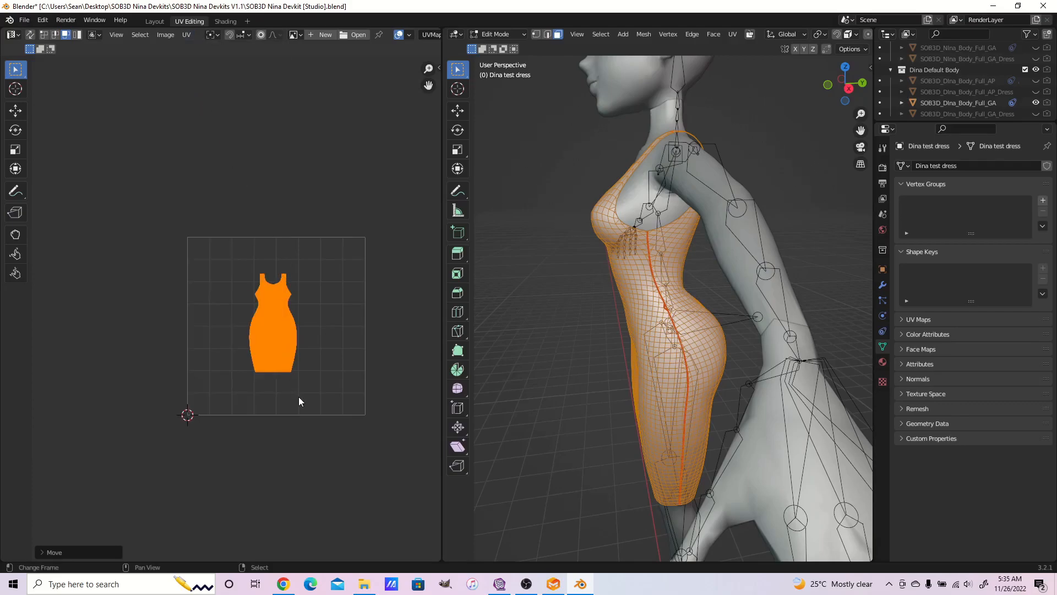
key(s)
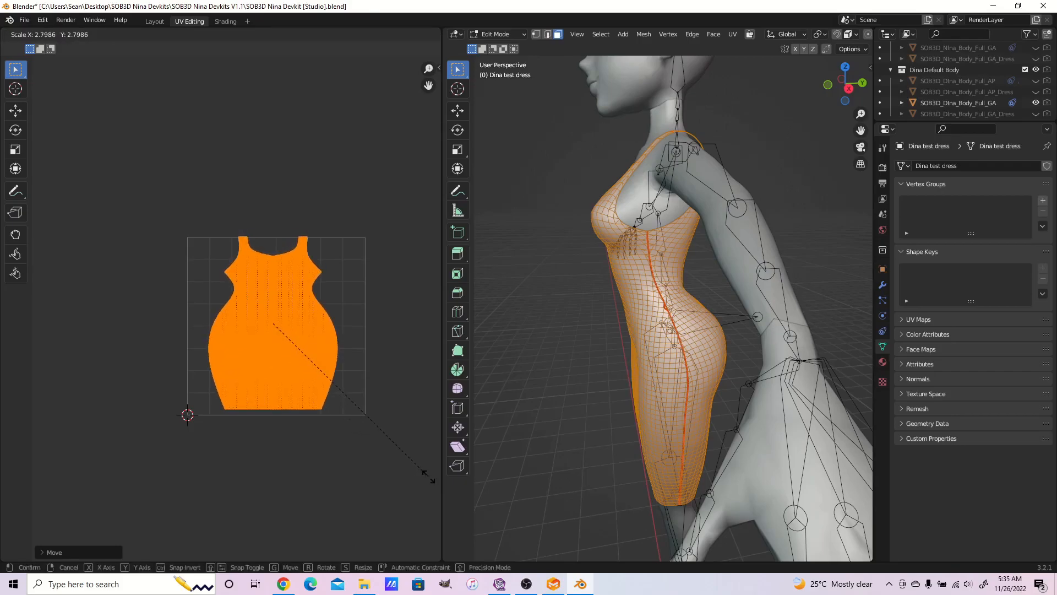
click(80, 496)
key(g)
key(Escape)
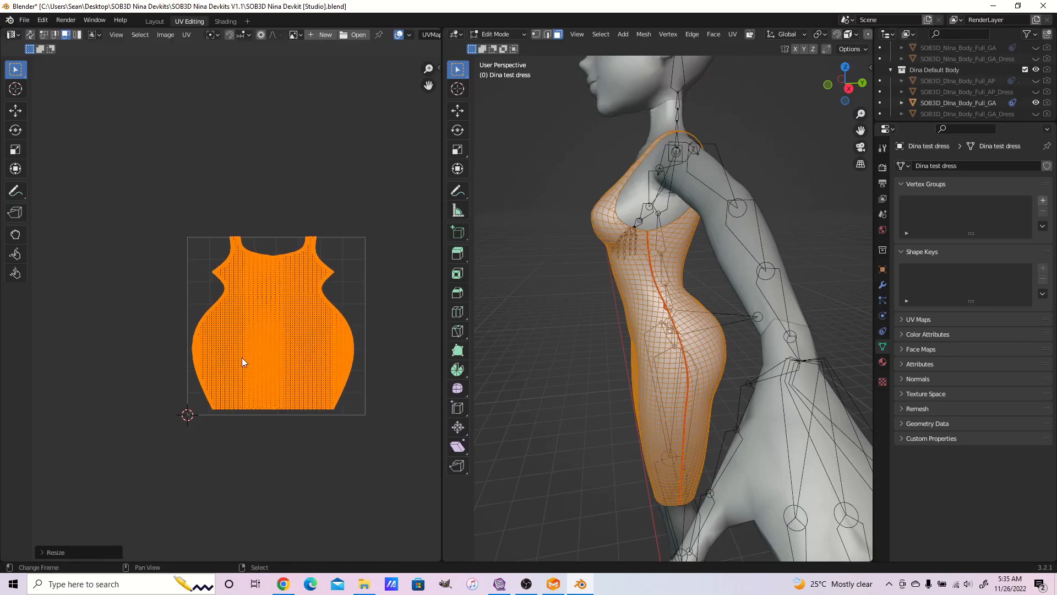
- Set the dress UVs' X position to 0.5 and scale them up to the full width of the tile
key(n)
click(407, 81)
text(0.5)
key(Return)
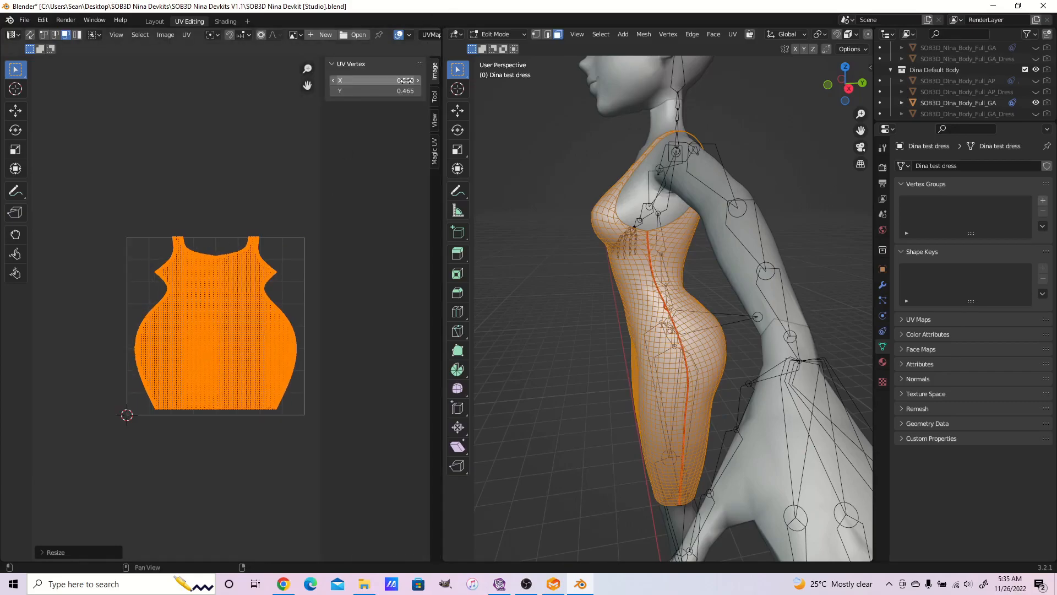
key(n)
key(s)
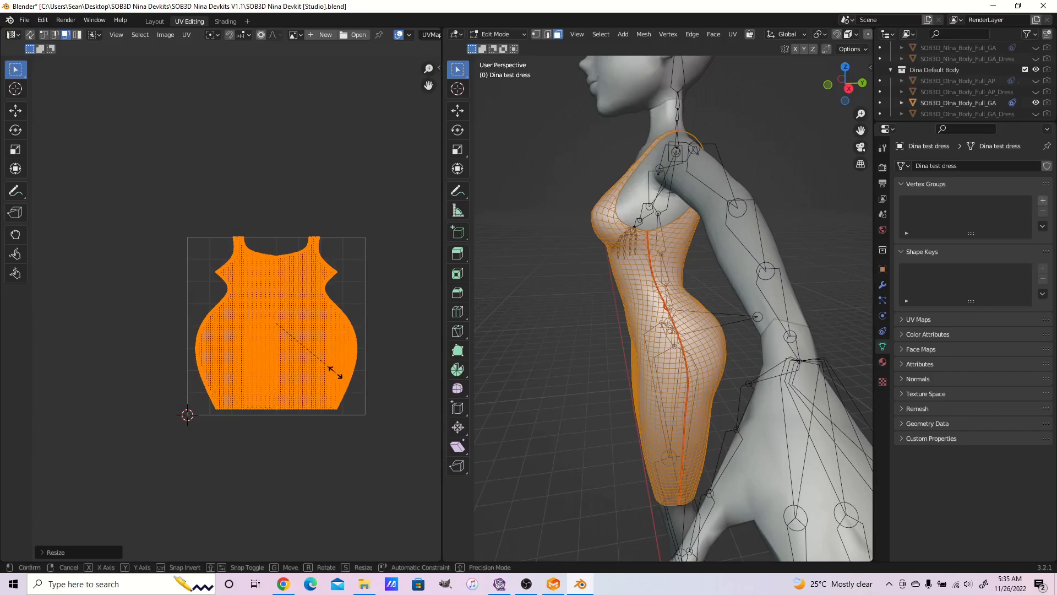
click(299, 482)
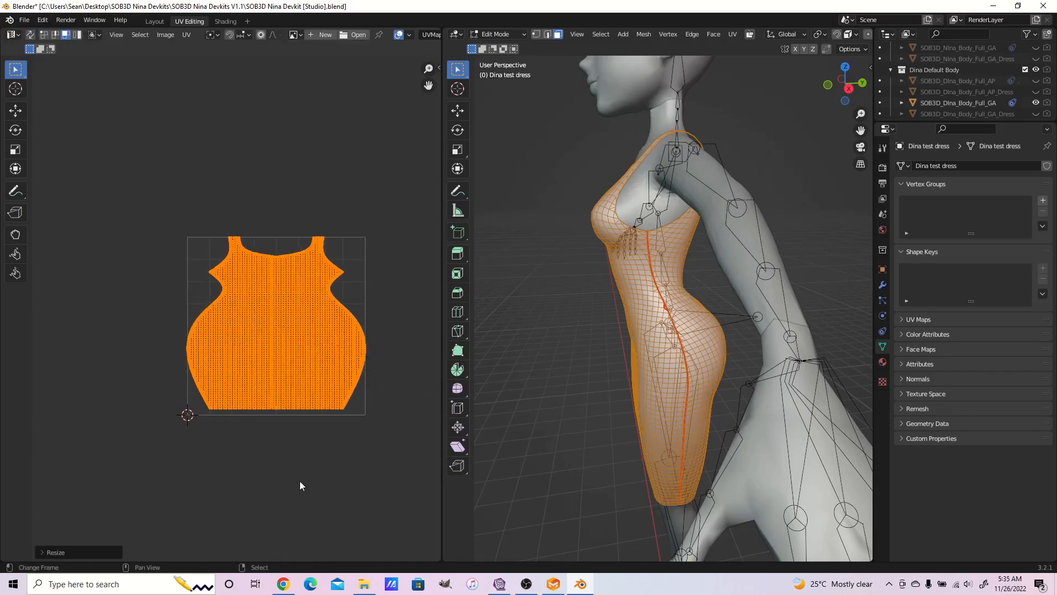
- Scale the dress UVs by 0.9 to leave a margin inside the tile
key(s)
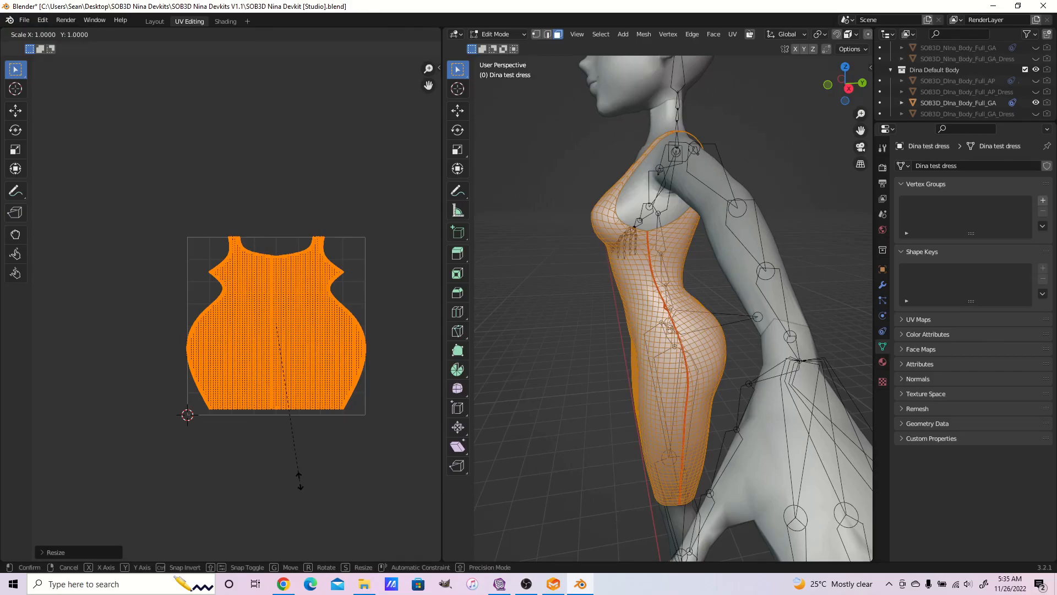
text(.8)
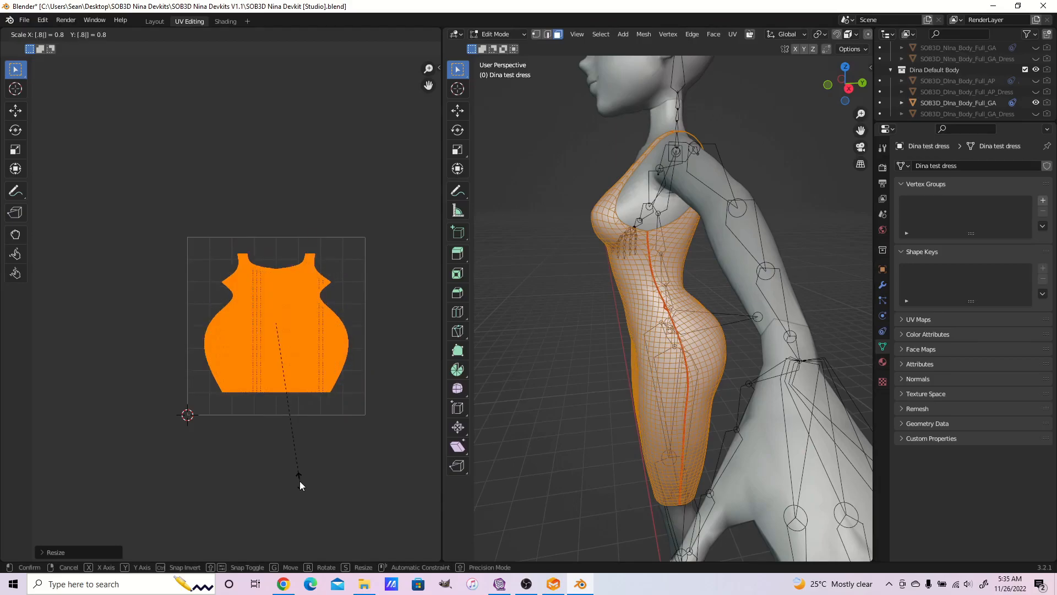
key(BackSpace)
text(9)
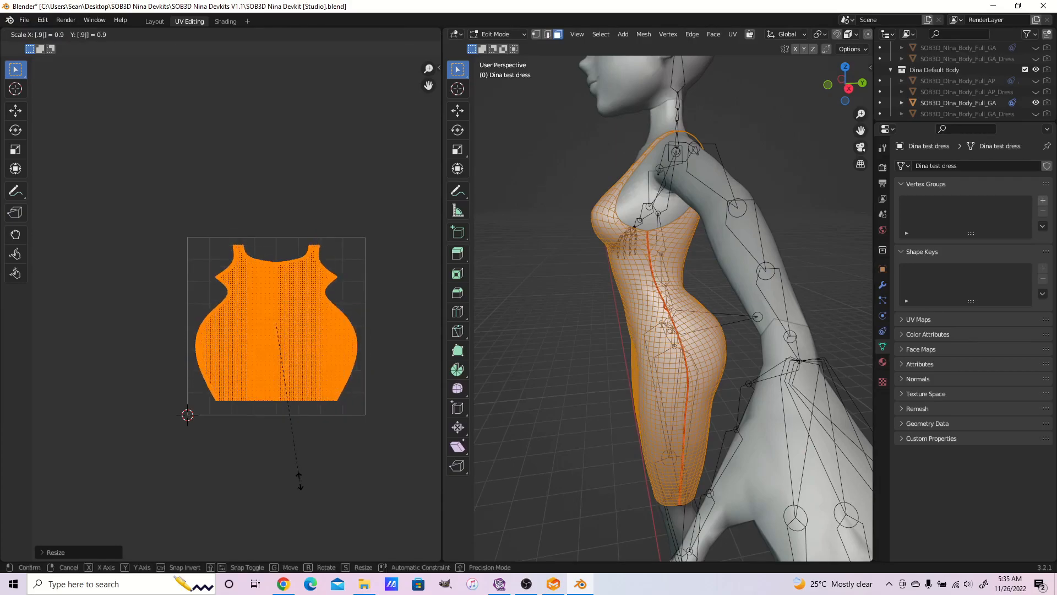
key(Return)
scroll(287, 365, up, 1)
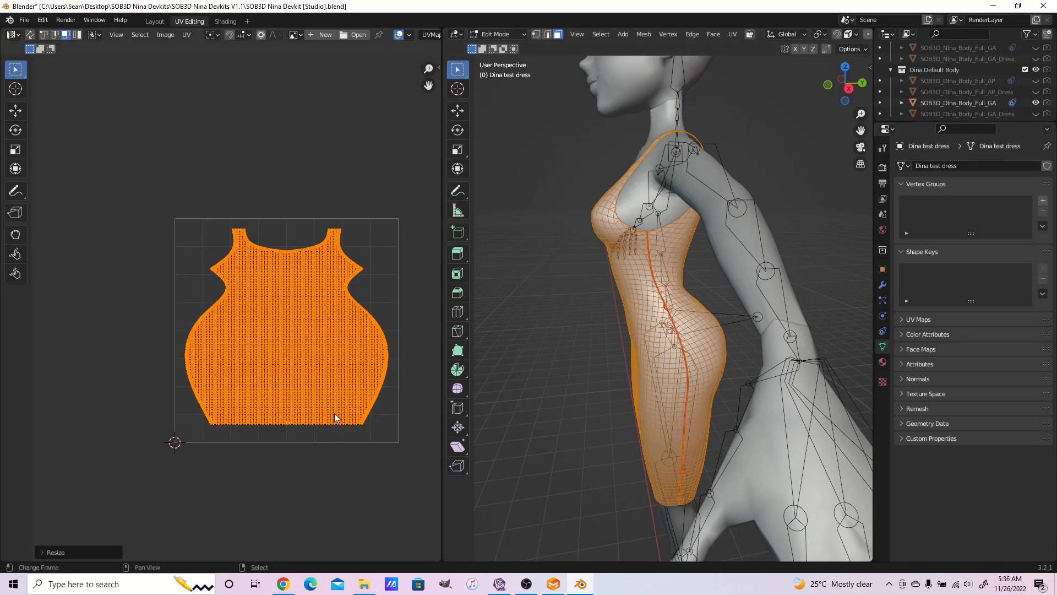
key(s)
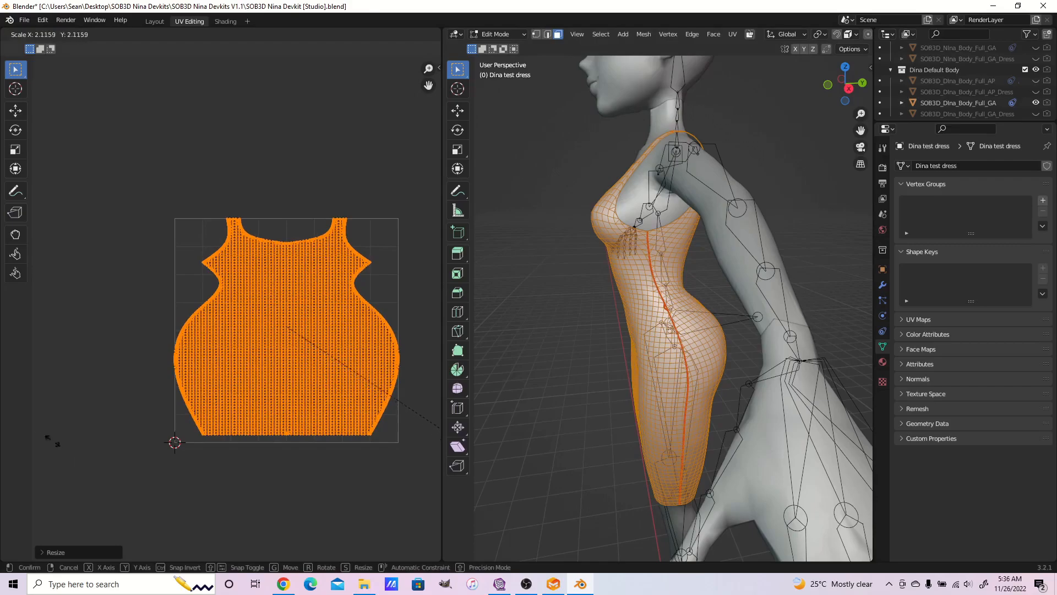
click(371, 375)
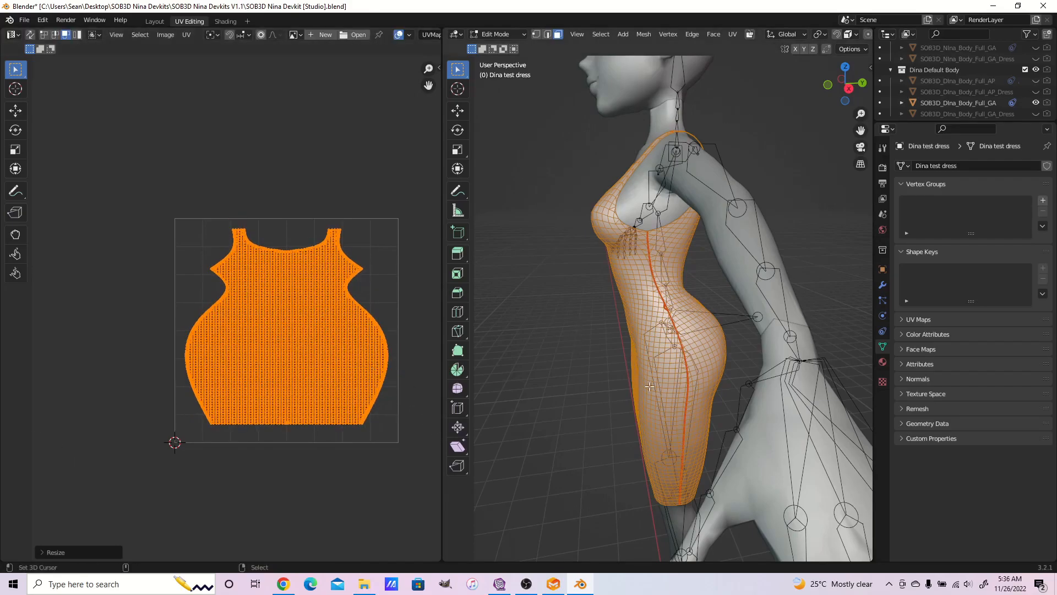
- Select only the dress's linked front panel and try to remove the FABRIC_1_FRONT_1458 material slot
key(alt+a)
middle_drag(608, 379, 653, 388)
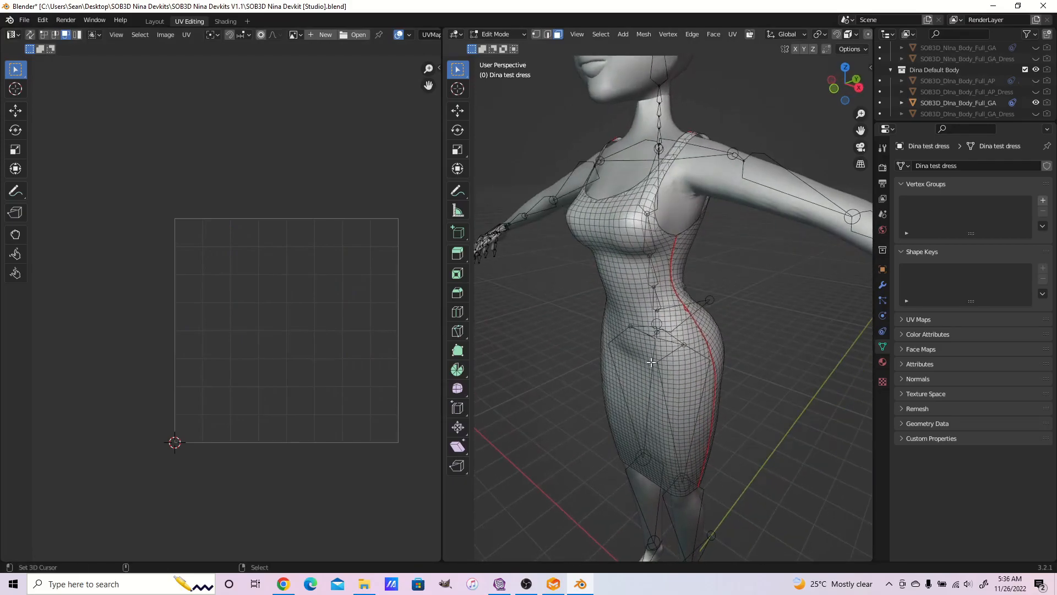
key(l)
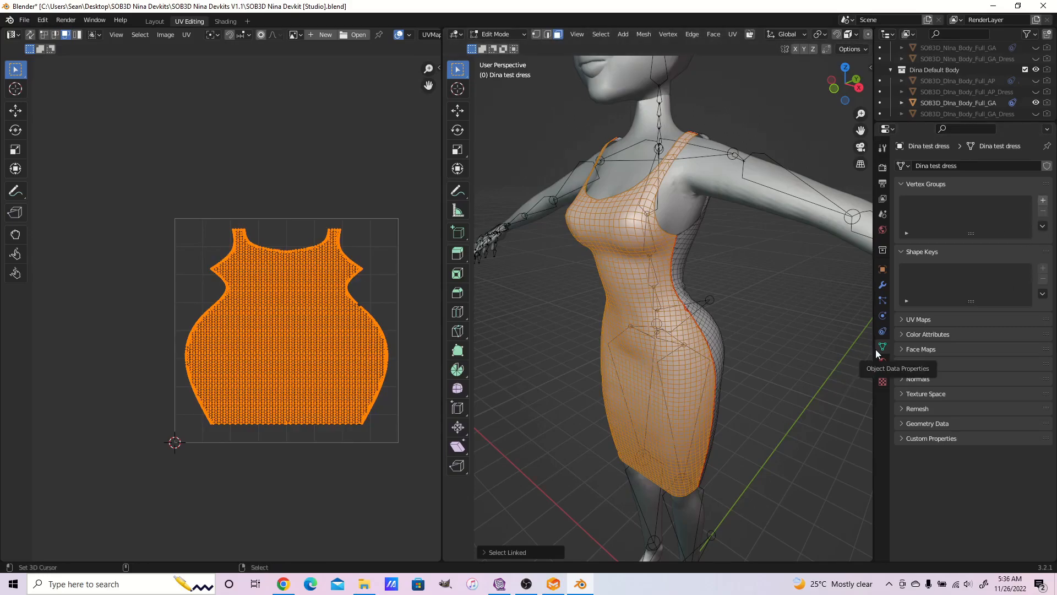
click(883, 362)
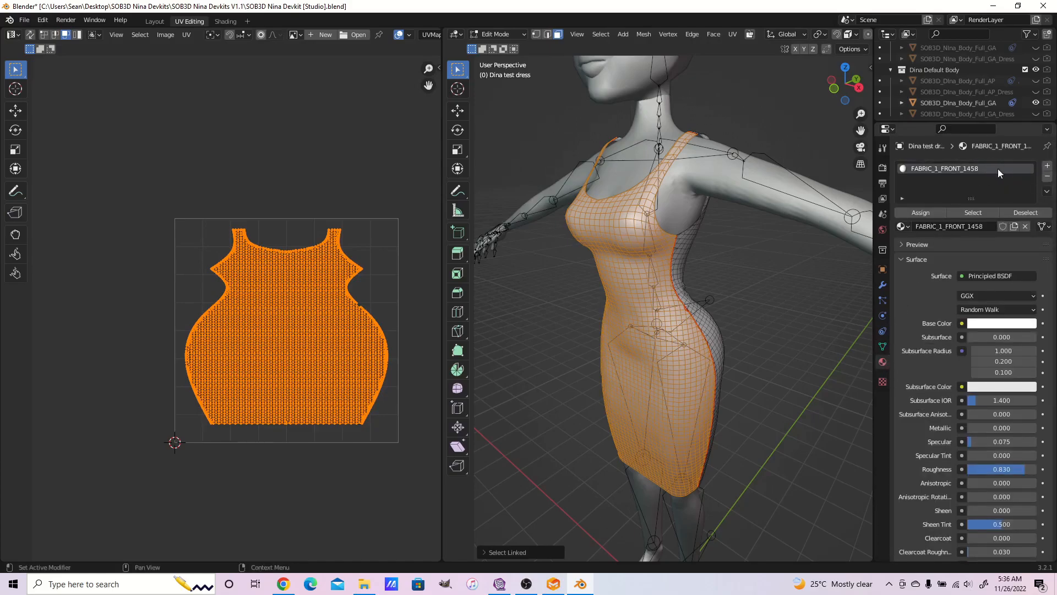
click(1047, 177)
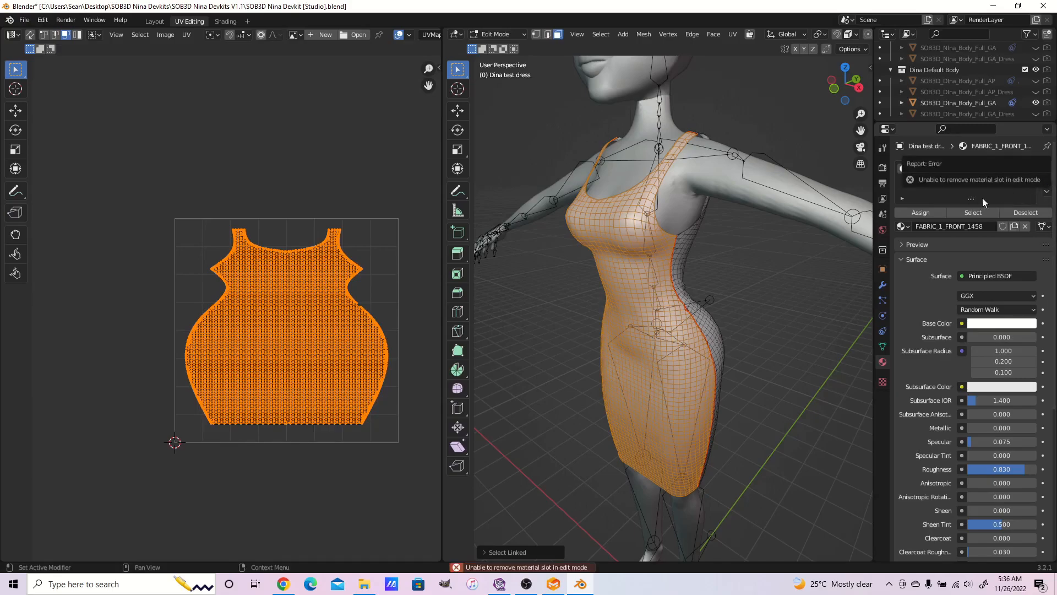
scroll(775, 231, down, 3)
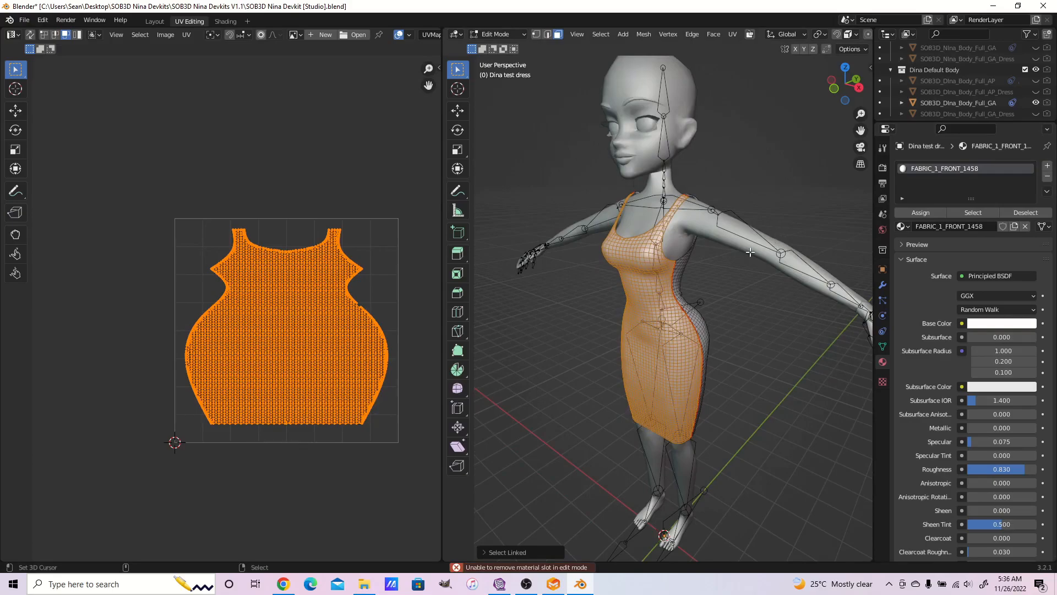
- Switch to the Layout workspace and remove the FABRIC_1_FRONT_1458 material slot from the dress in Object Mode
click(150, 20)
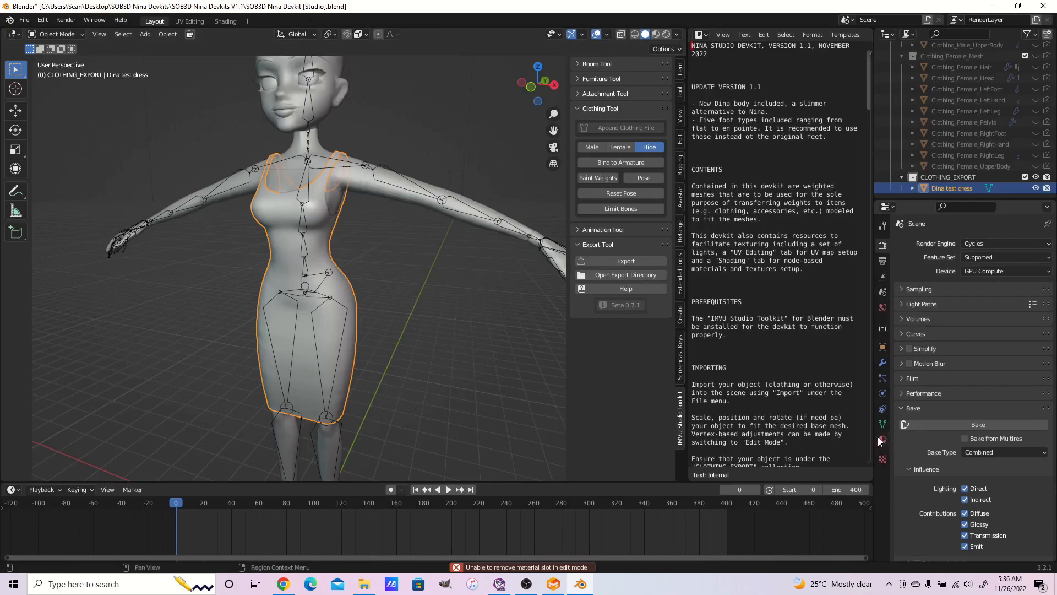
click(883, 440)
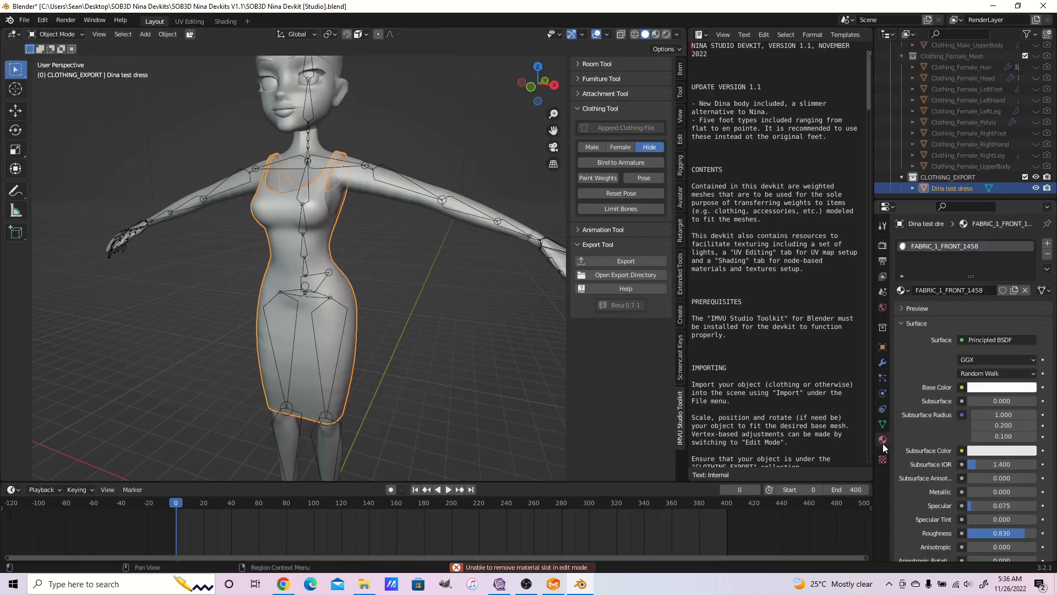
click(1047, 254)
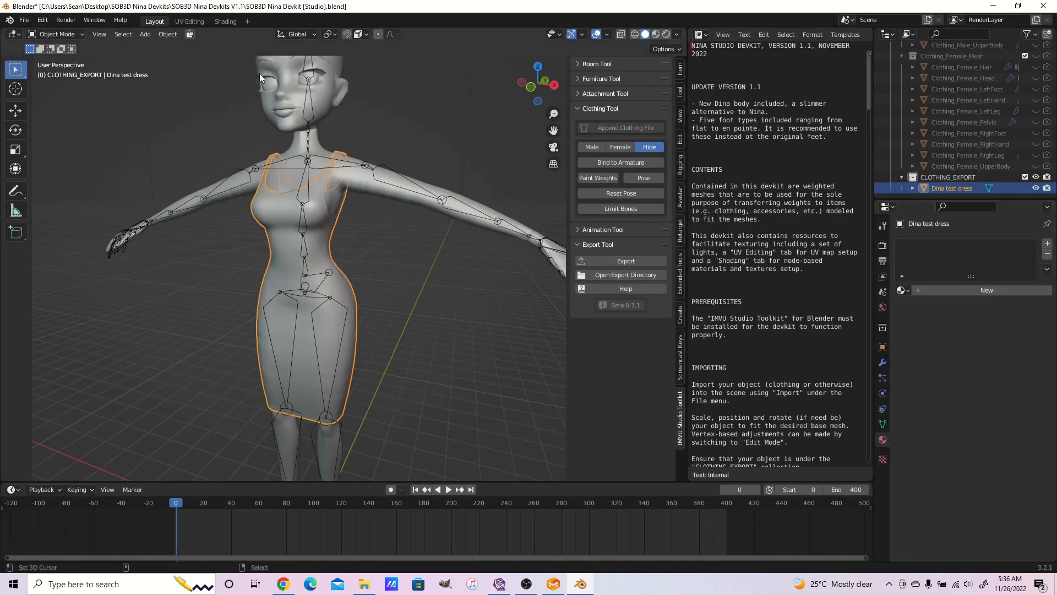
- Back in the UV Editing workspace, add two material slots to the dress and create a material named Dress1[30] in the first
click(190, 21)
click(1048, 165)
click(1047, 166)
click(941, 170)
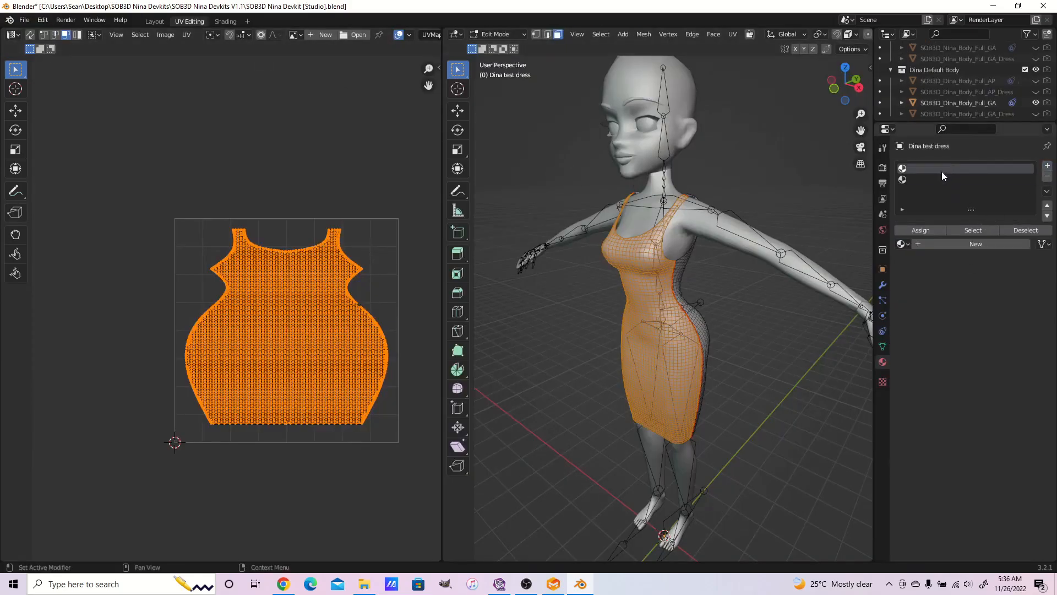
click(944, 242)
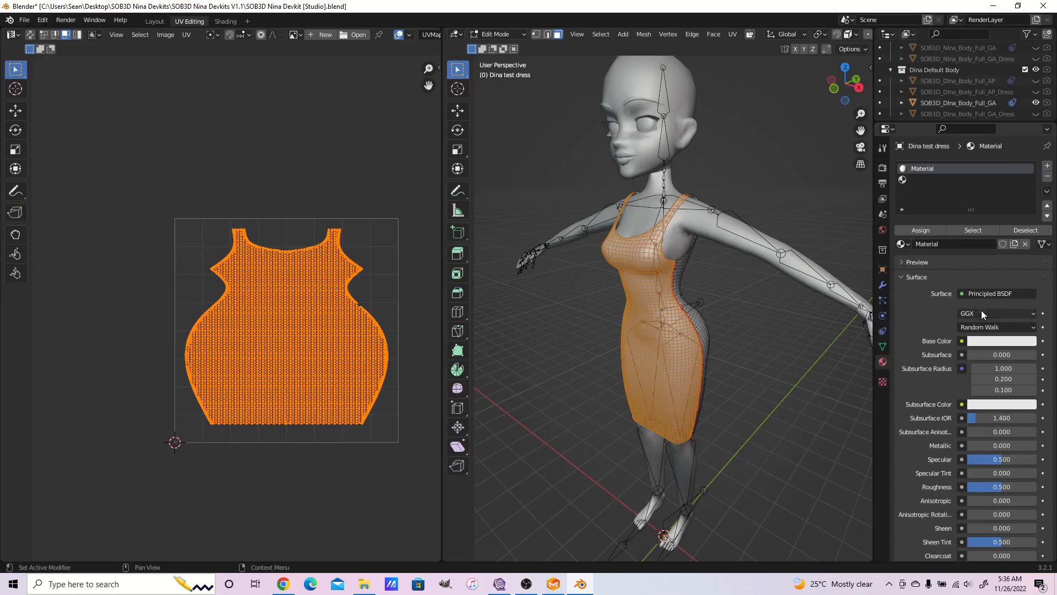
click(947, 244)
text(Dress)
text(1)
text((30)
text(])
key(Return)
- Create a new material named Dress2[31] in the dress's second, empty material slot
click(974, 181)
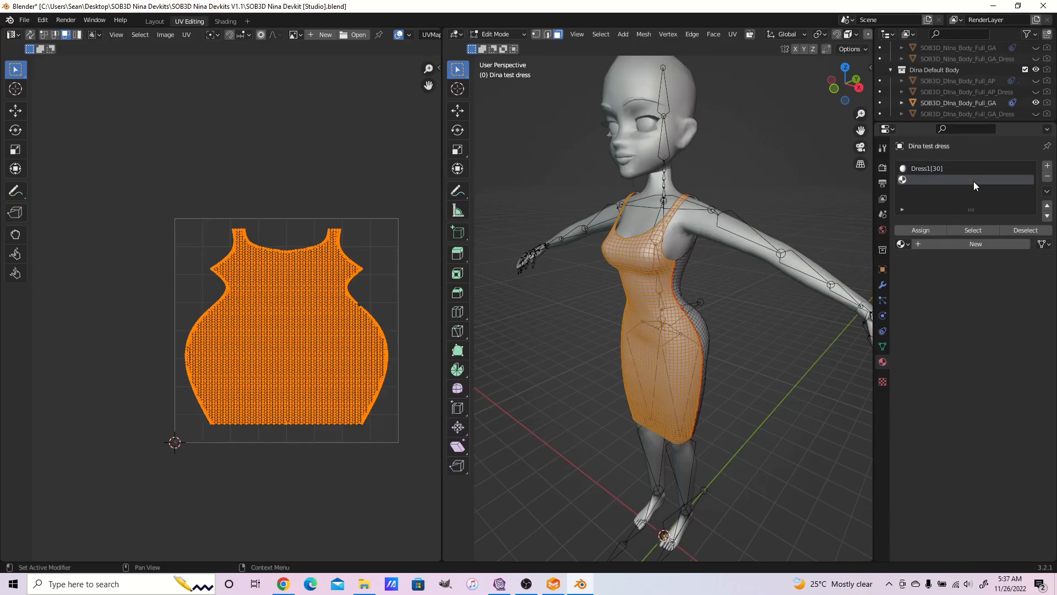
click(967, 244)
click(966, 243)
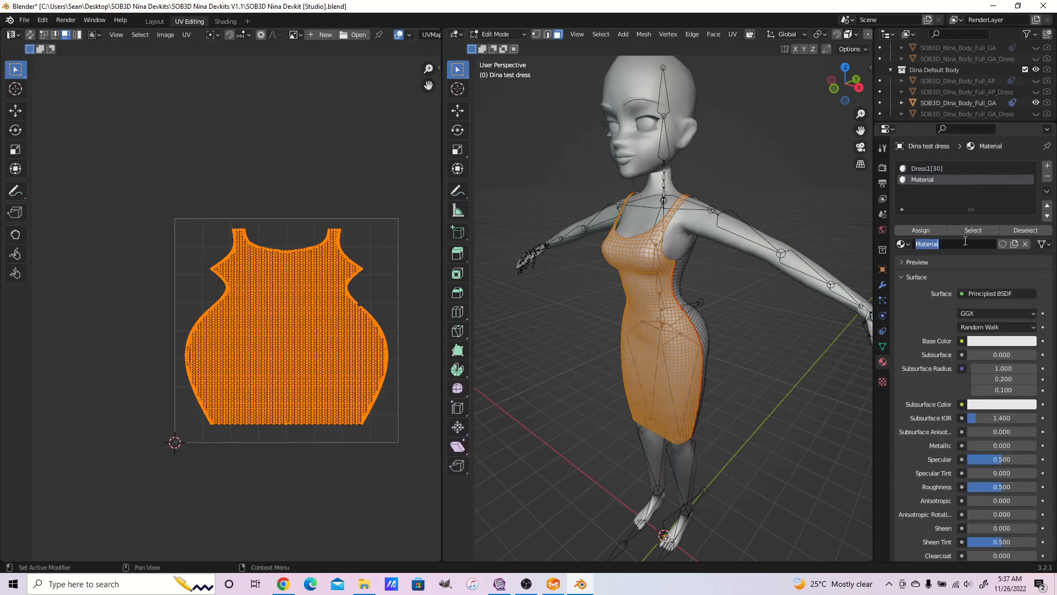
text(Dress2[31])
key(Return)
- Select only the dress's linked back panel and assign the Dress2[31] material to it
key(alt+a)
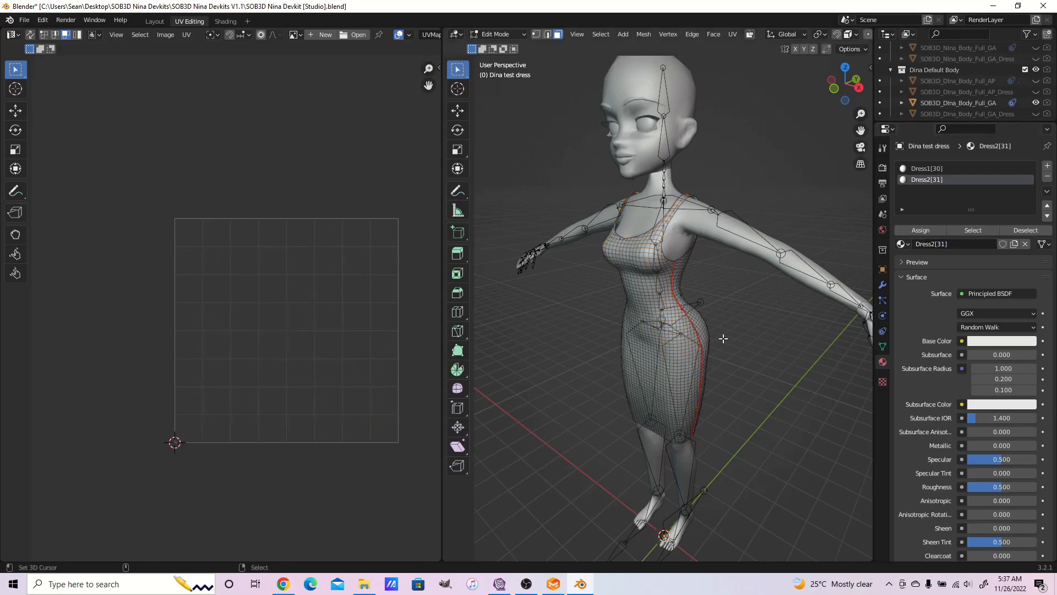
middle_drag(782, 378, 727, 374)
scroll(727, 375, up, 2)
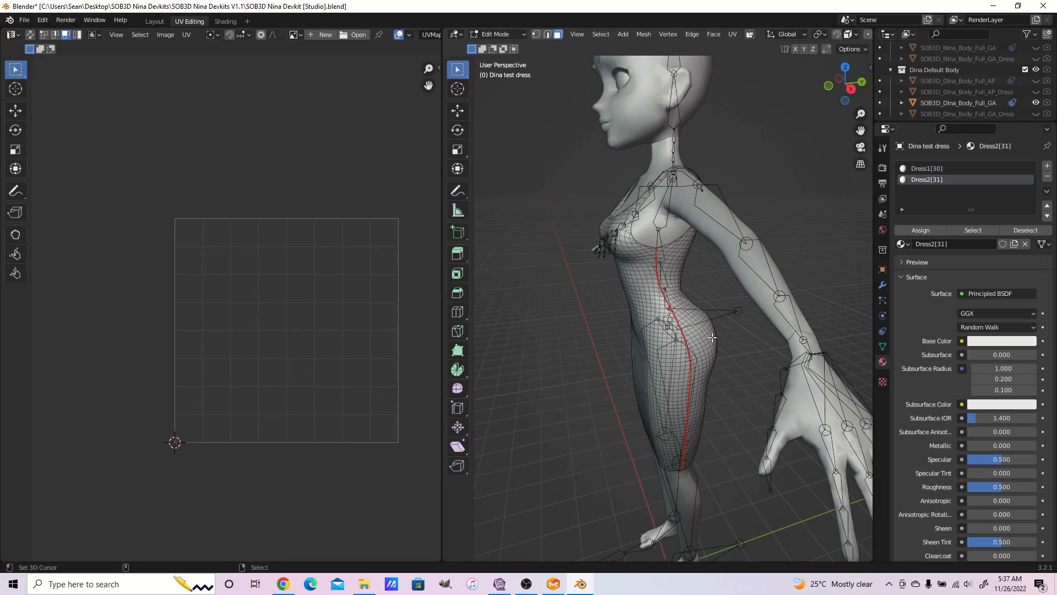
key(l)
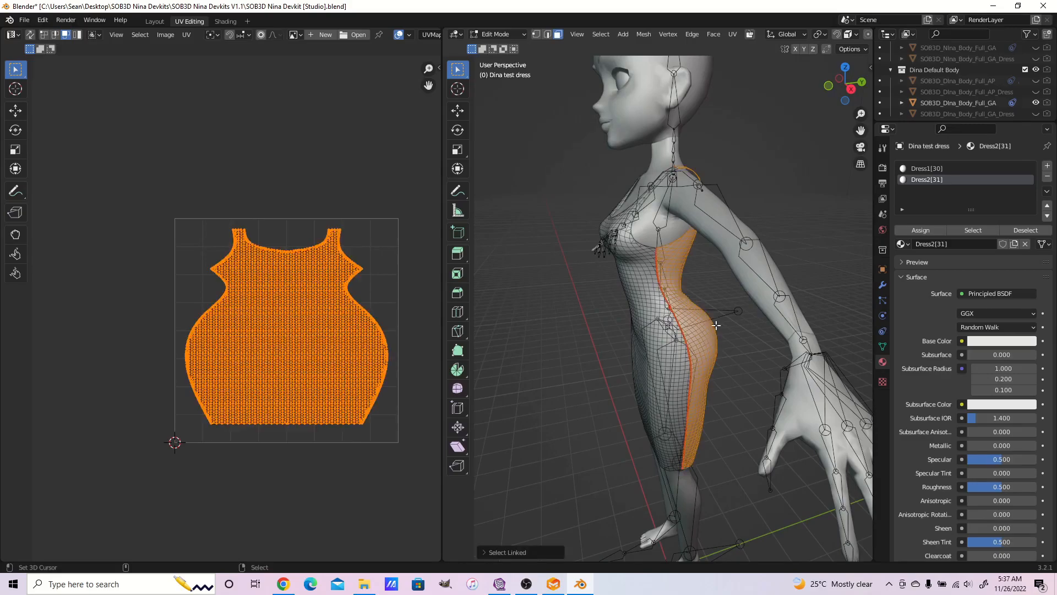
click(932, 229)
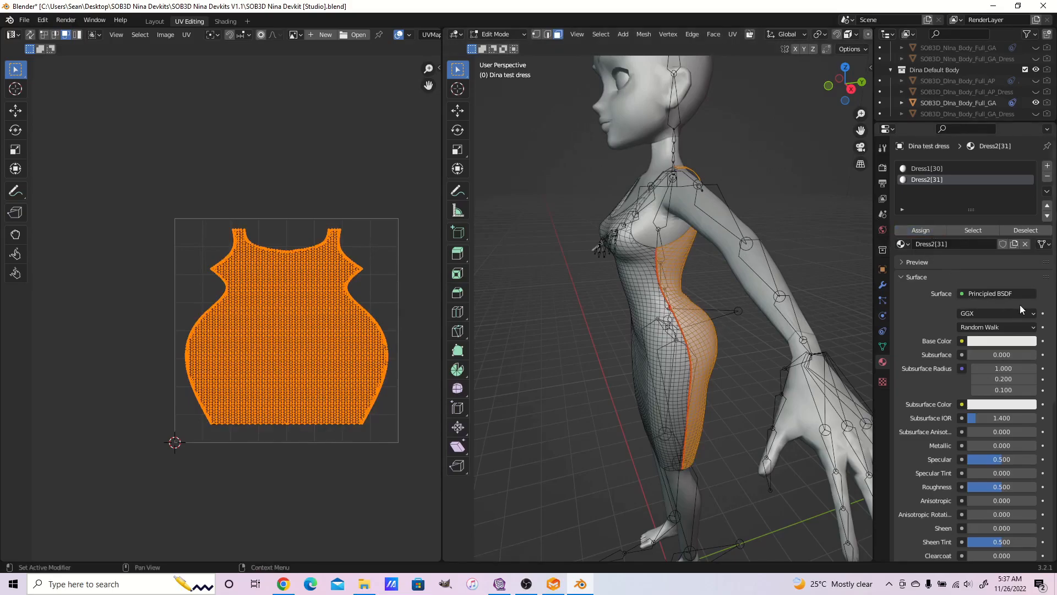
- Set the viewport display color of the Dress2[31] material to light green
scroll(1020, 305, down, 10)
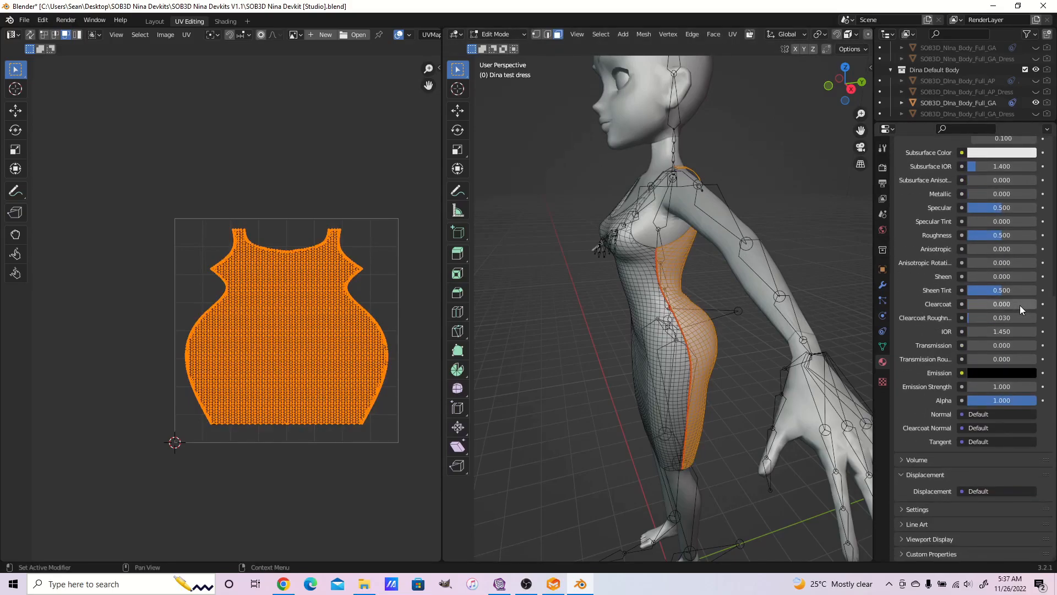
click(928, 539)
scroll(969, 501, down, 5)
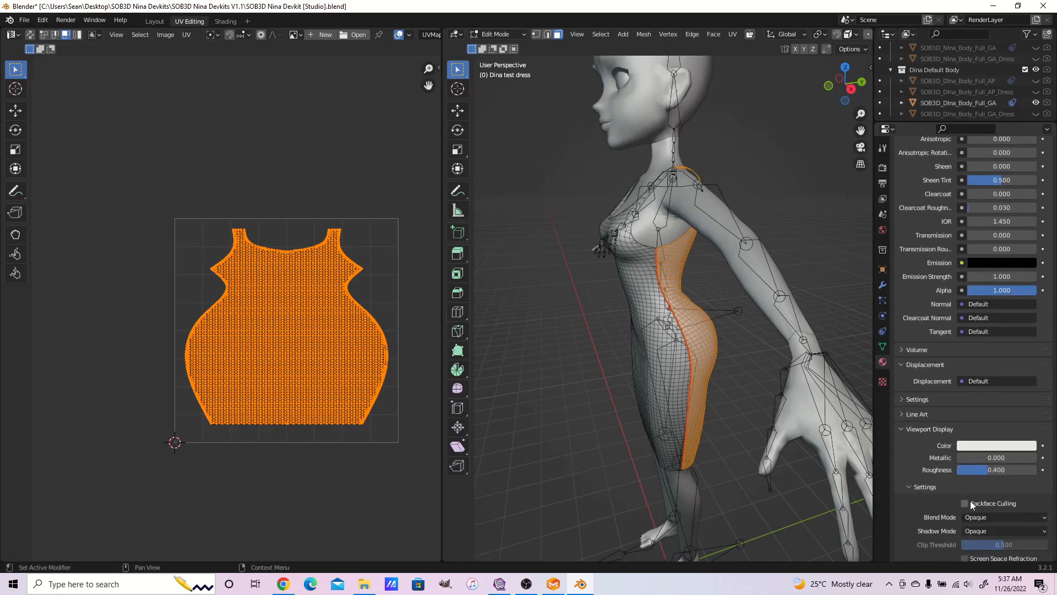
click(990, 445)
drag(977, 322, 960, 323)
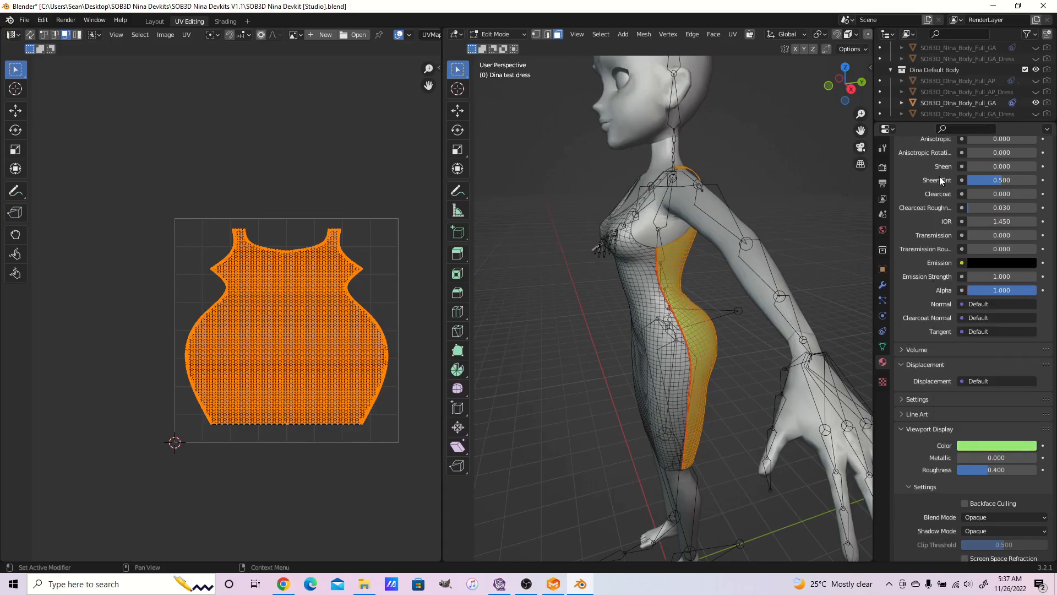
- Set the viewport display color of the Dress1[30] material to light blue
scroll(941, 182, up, 12)
scroll(947, 188, up, 2)
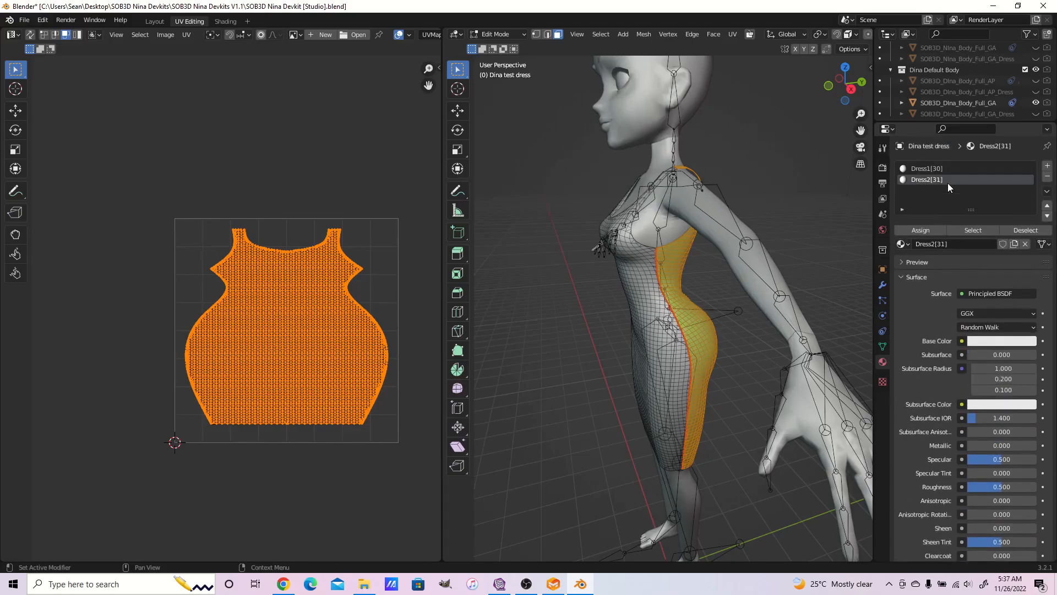
click(924, 166)
scroll(960, 243, down, 12)
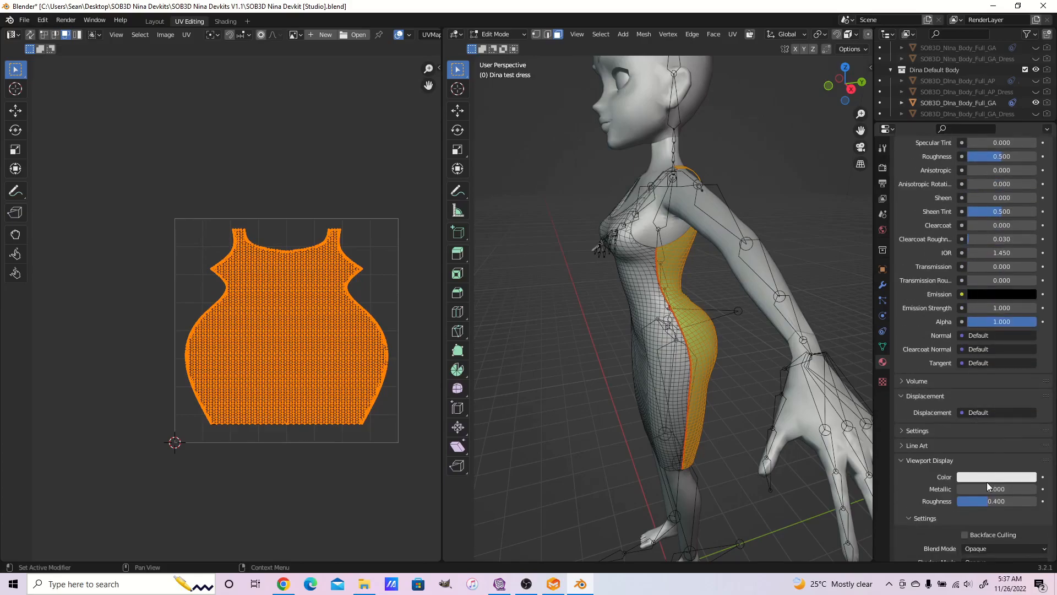
click(980, 477)
click(971, 346)
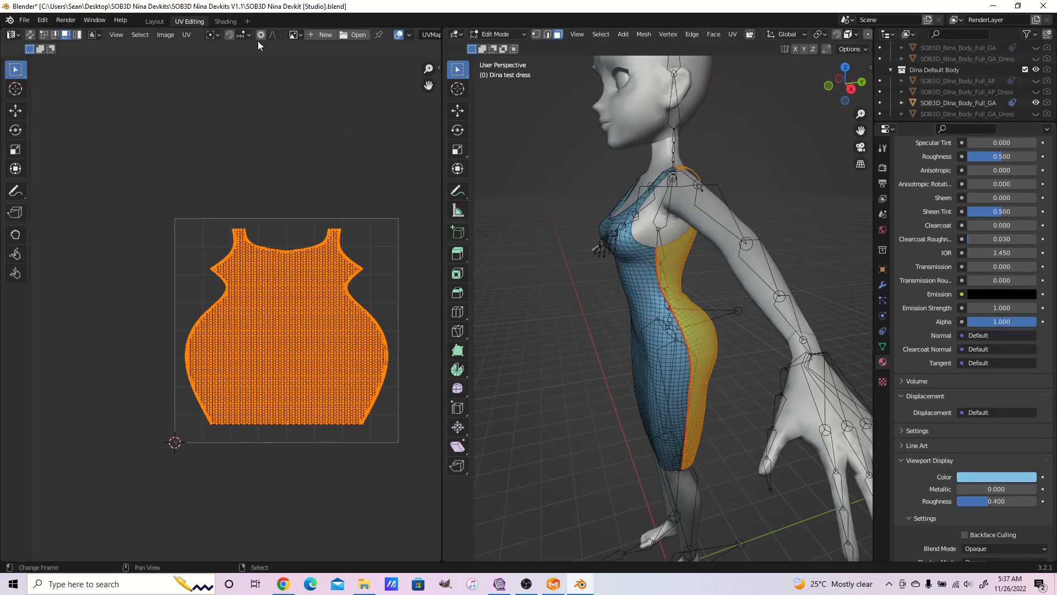
- Return to the Layout workspace, deselect the dress and look over its two colored panels
click(155, 20)
scroll(372, 267, down, 5)
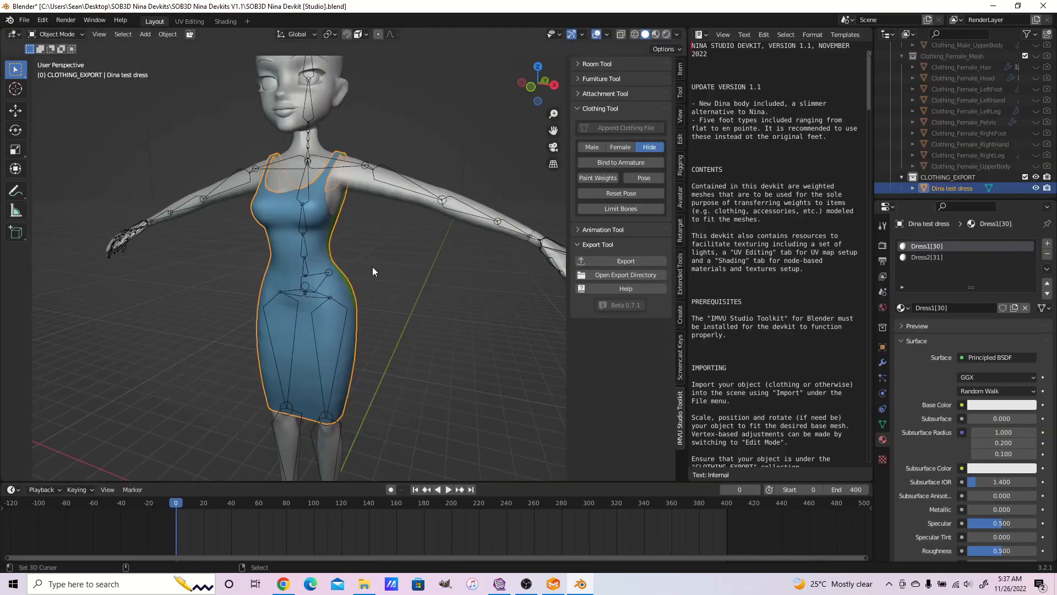
click(373, 267)
key(KP_3)
middle_drag(372, 268, 457, 318)
scroll(457, 318, up, 4)
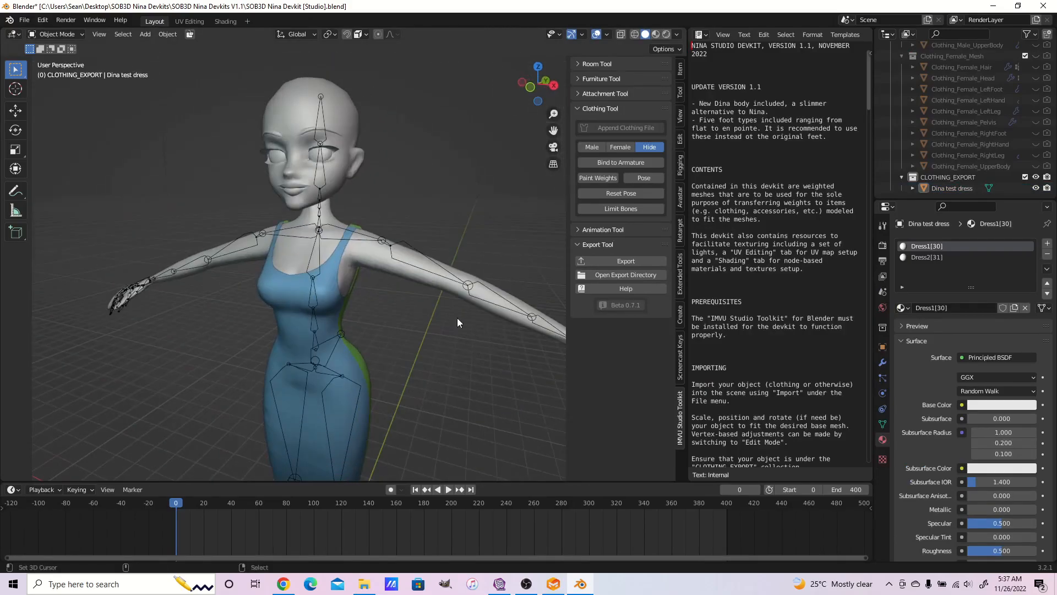
click(385, 271)
scroll(423, 325, up, 5)
shift+middle_drag(442, 342, 356, 316)
alt+click(339, 305)
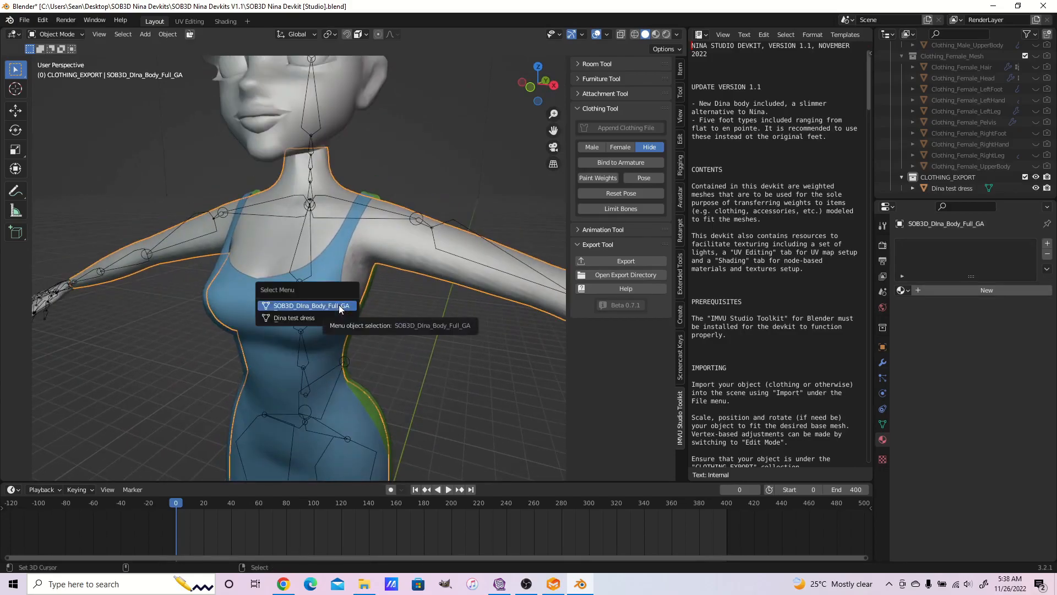
click(339, 305)
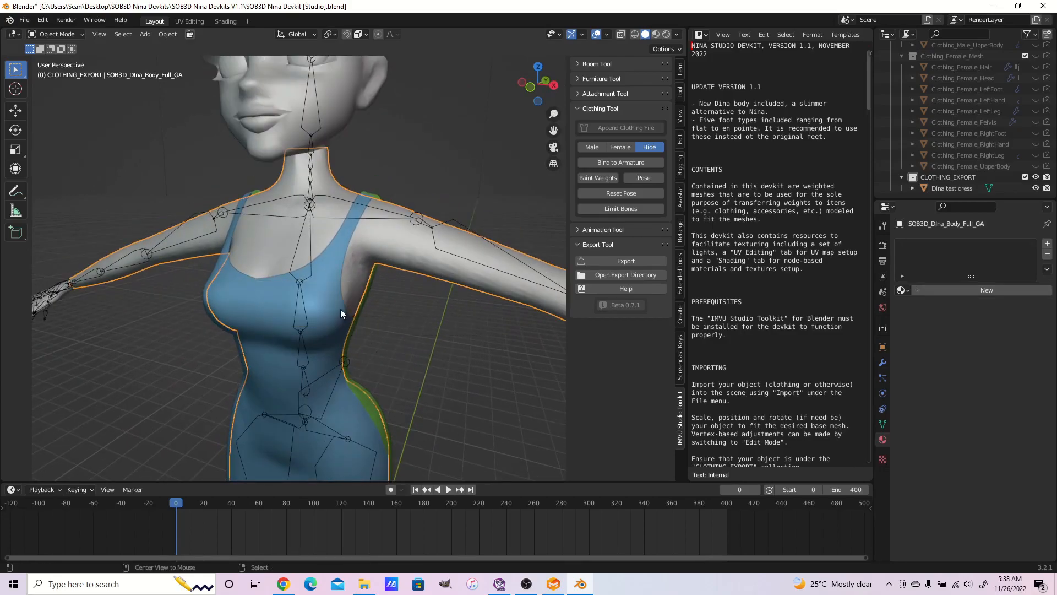
alt+click(341, 309)
click(341, 309)
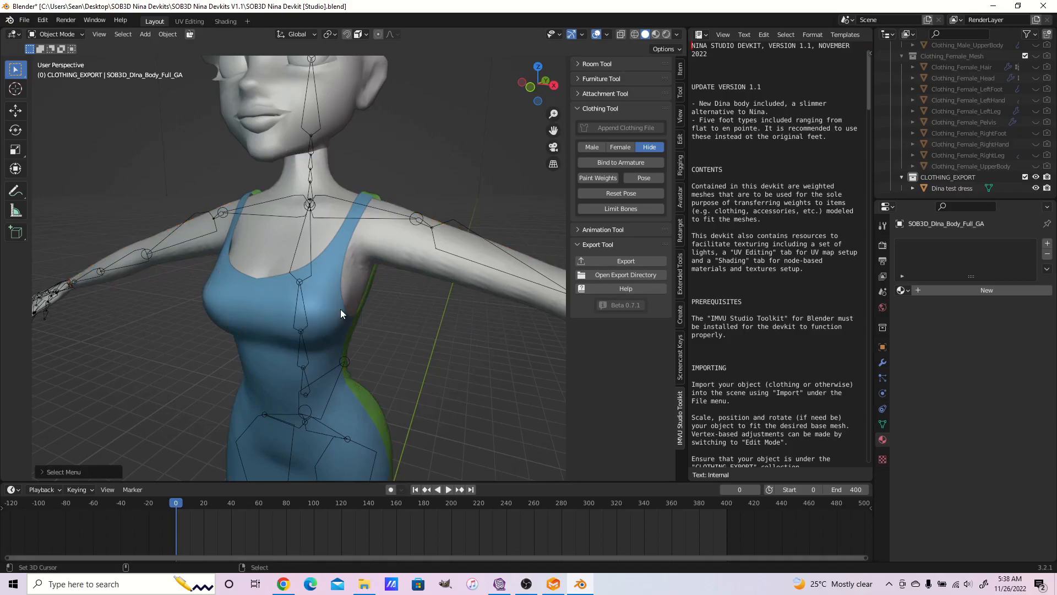
- Select the SOB3D_DIna_Body_Full_GA mesh, then add Dina test dress to the selection as the active object
right_click(374, 274)
right_click(389, 249)
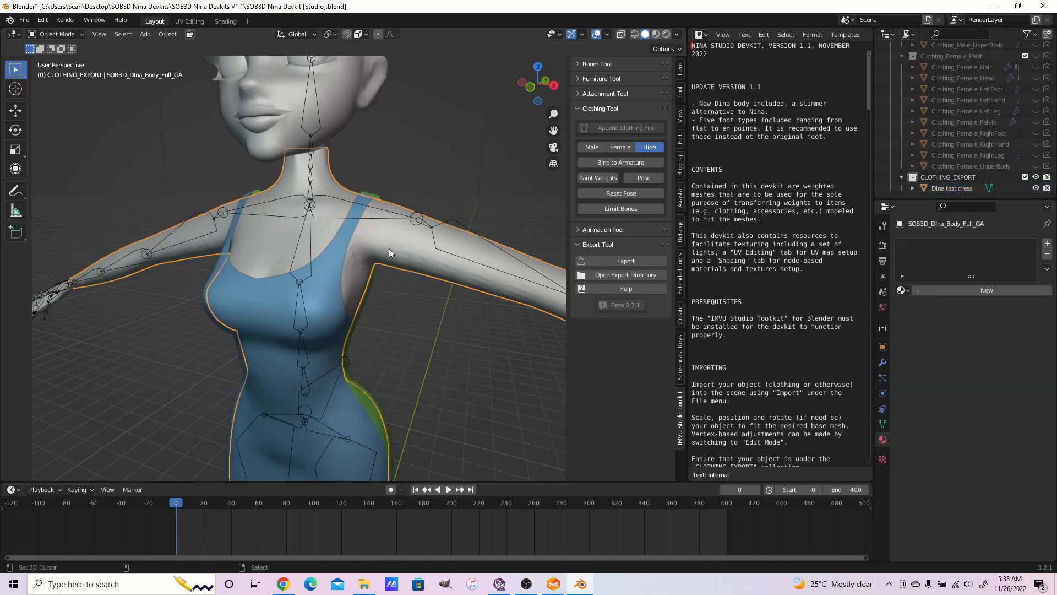
alt+right_click(309, 291)
click(322, 303)
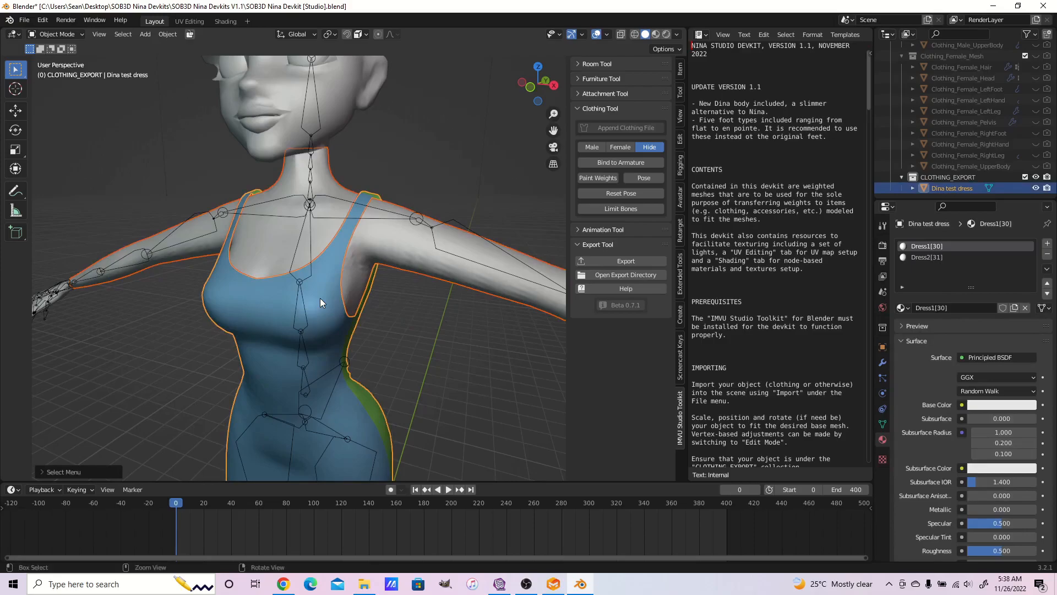
- Put the dress into Weight Paint mode and transfer the body's weights to it
key(ctrl+Tab)
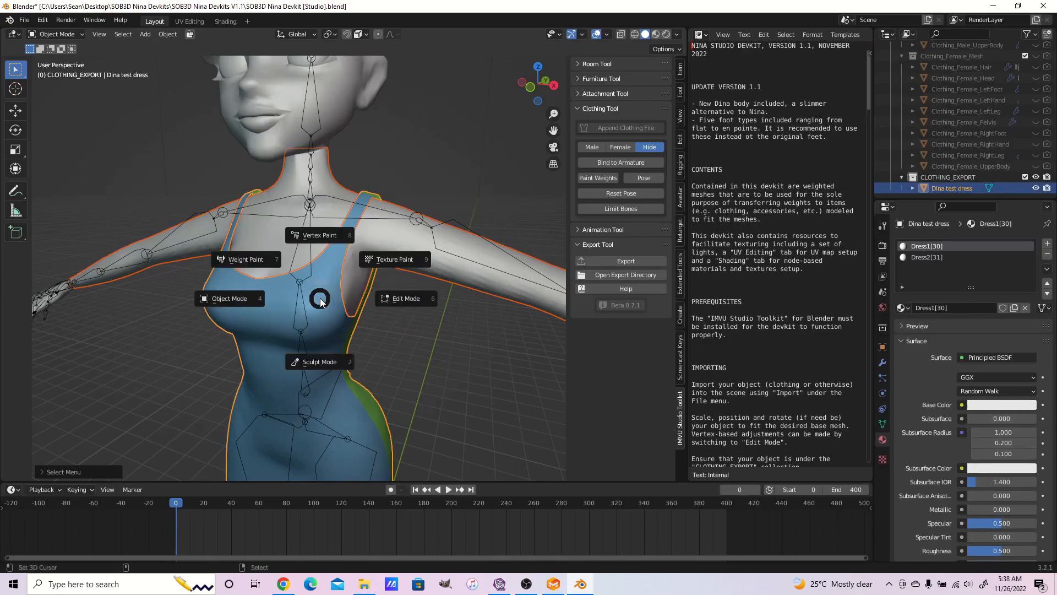
click(275, 269)
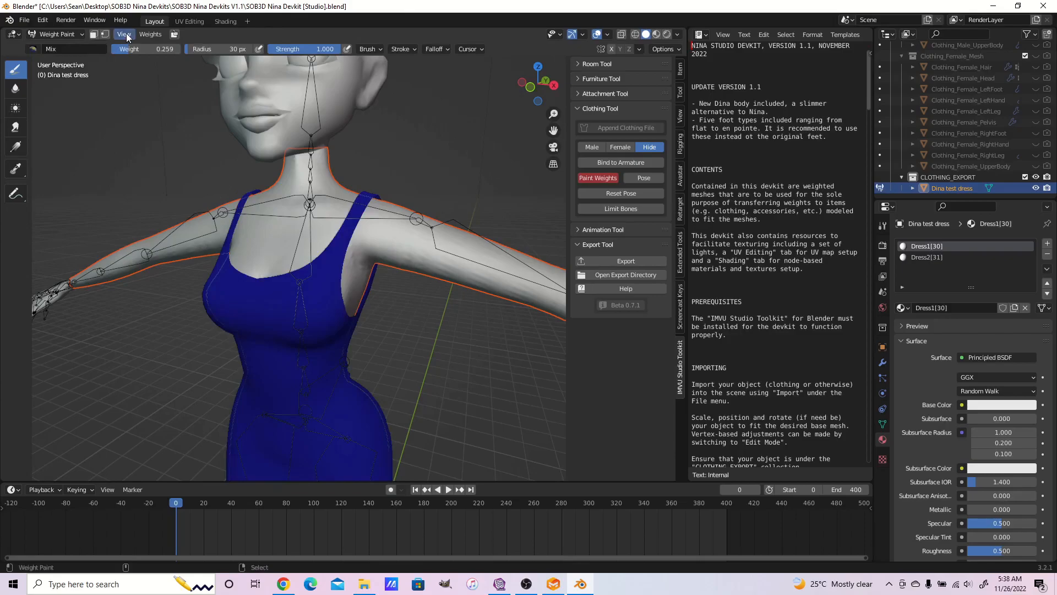
click(148, 35)
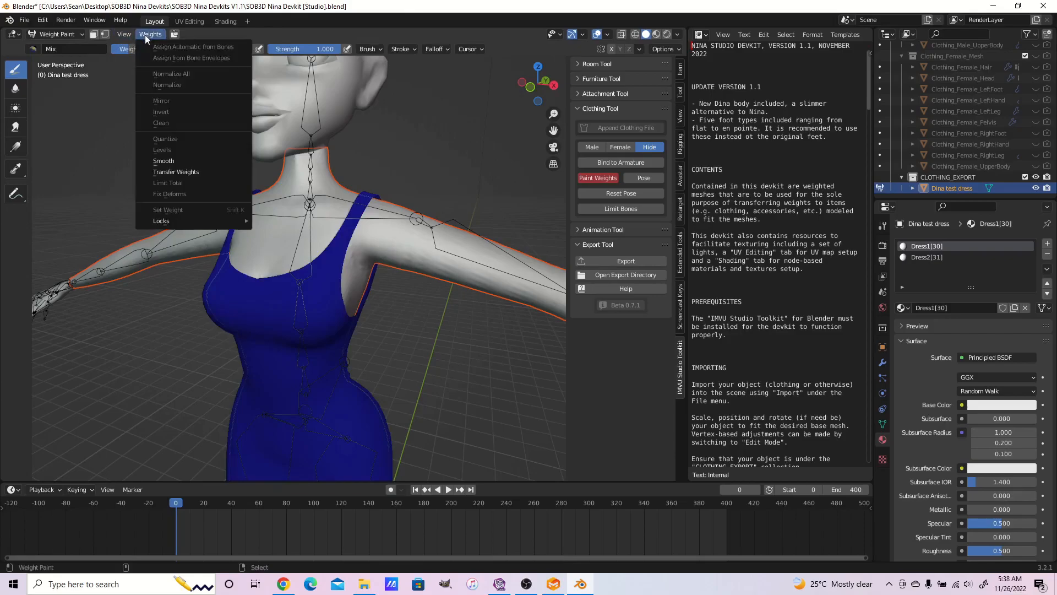
click(197, 170)
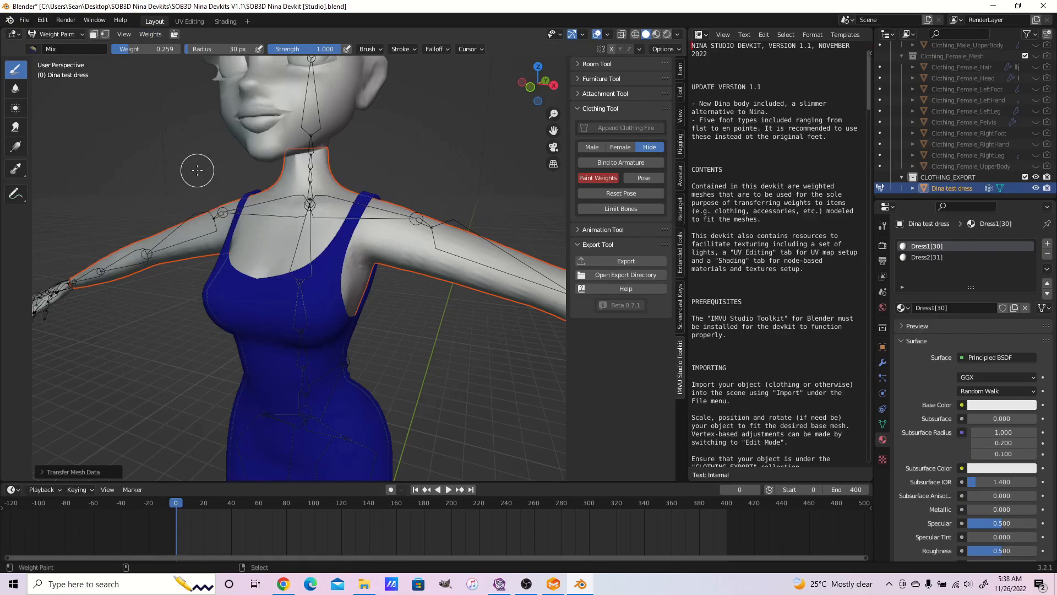
- Set the weight transfer's vertex mapping to Nearest Face Interpolated, source layers to By Name and destination layers to All Layers
click(92, 472)
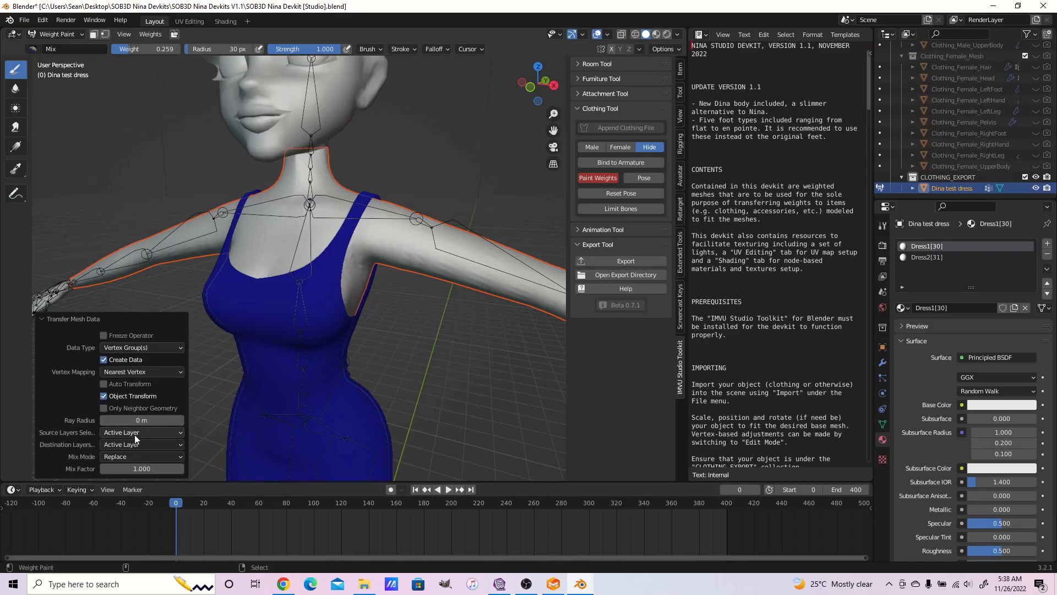
click(149, 373)
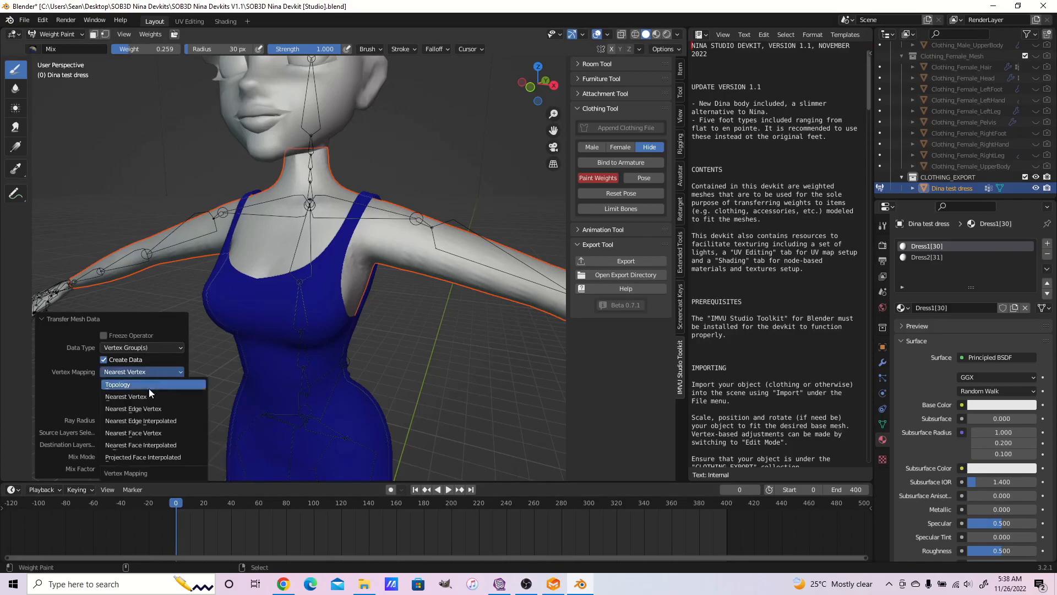
click(164, 445)
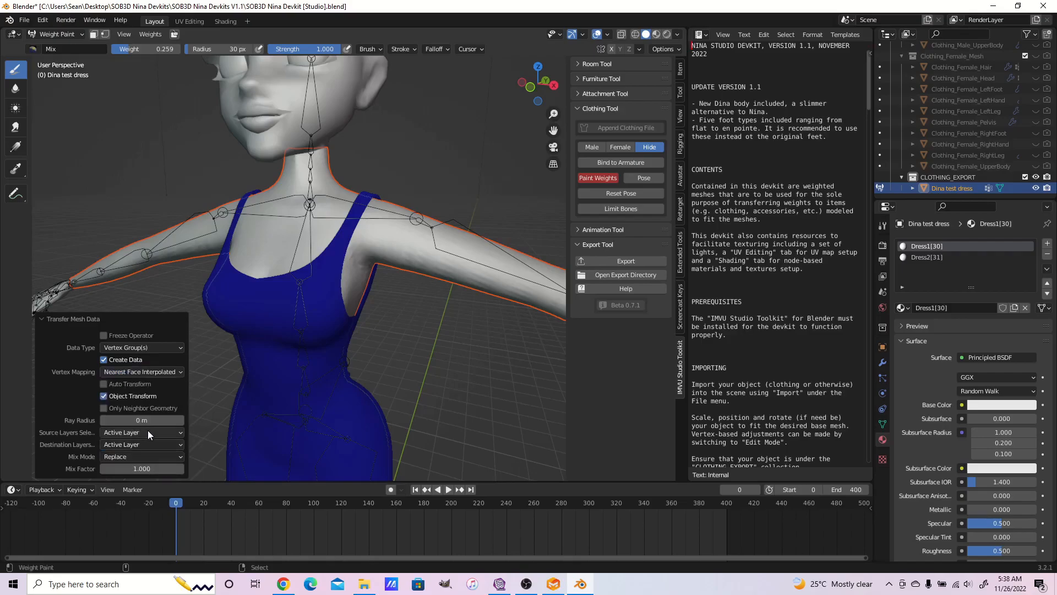
click(148, 431)
click(144, 451)
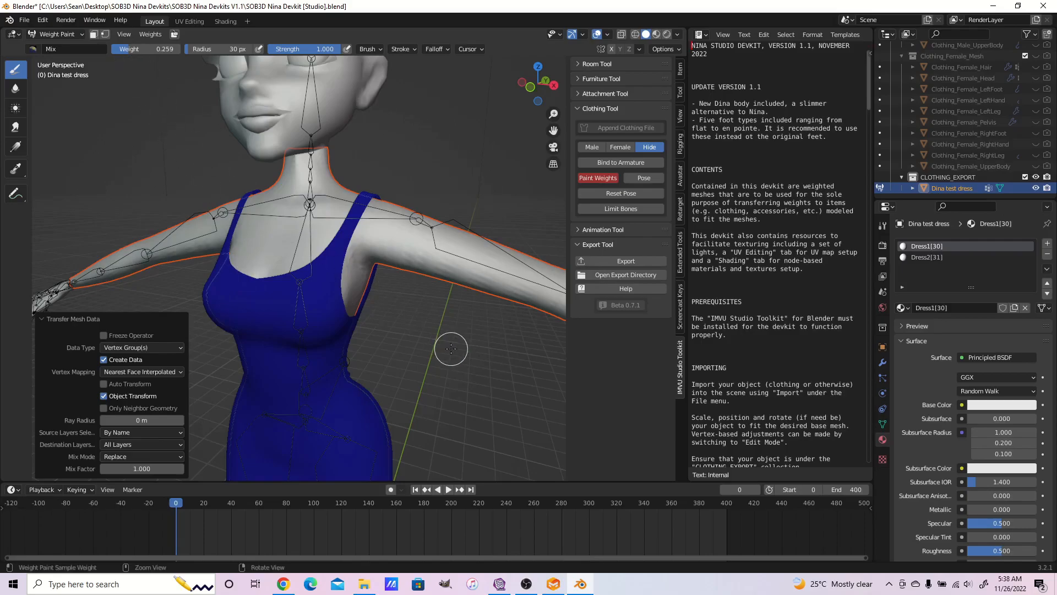
- Return to Object Mode and select only the Dina body mesh
key(ctrl+Tab)
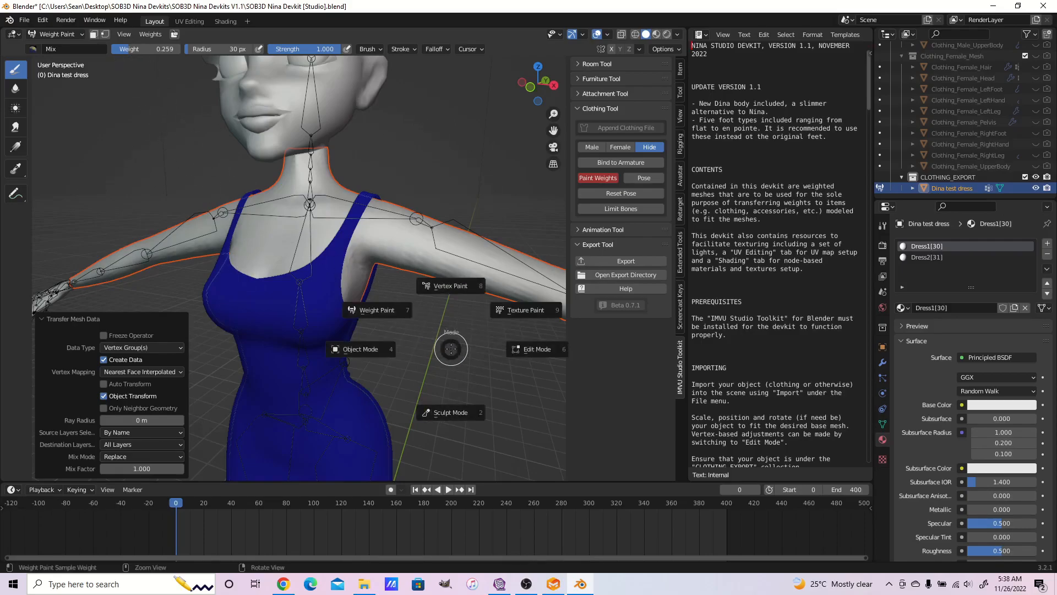
click(392, 349)
middle_drag(395, 343, 386, 326)
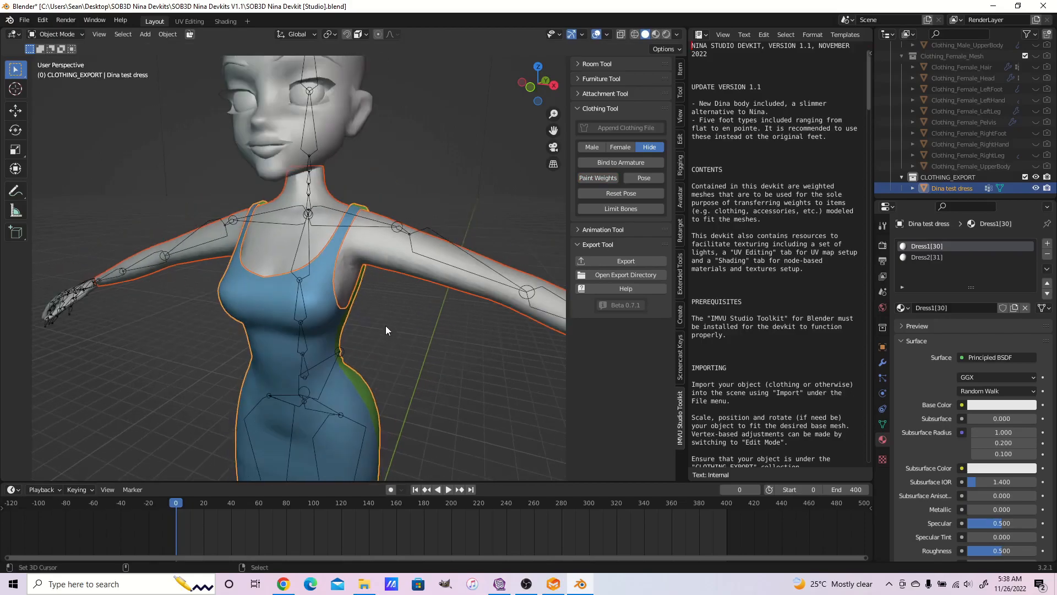
click(367, 252)
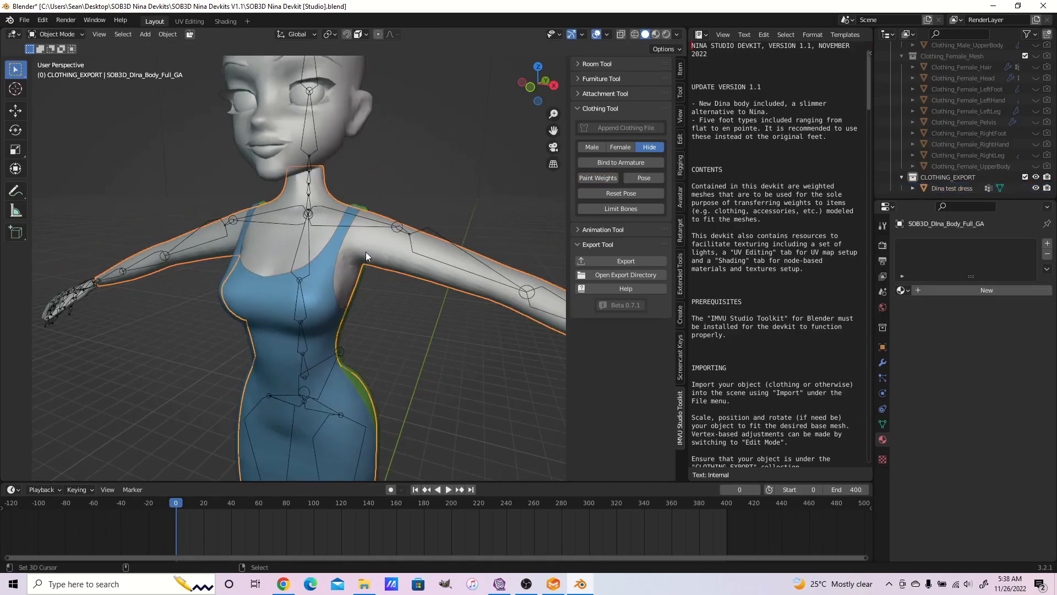
- Select Dina test dress, add Clothing_Avatar_Armature as the active object, and parent the dress with Armature Deform With Empty Groups
click(331, 258)
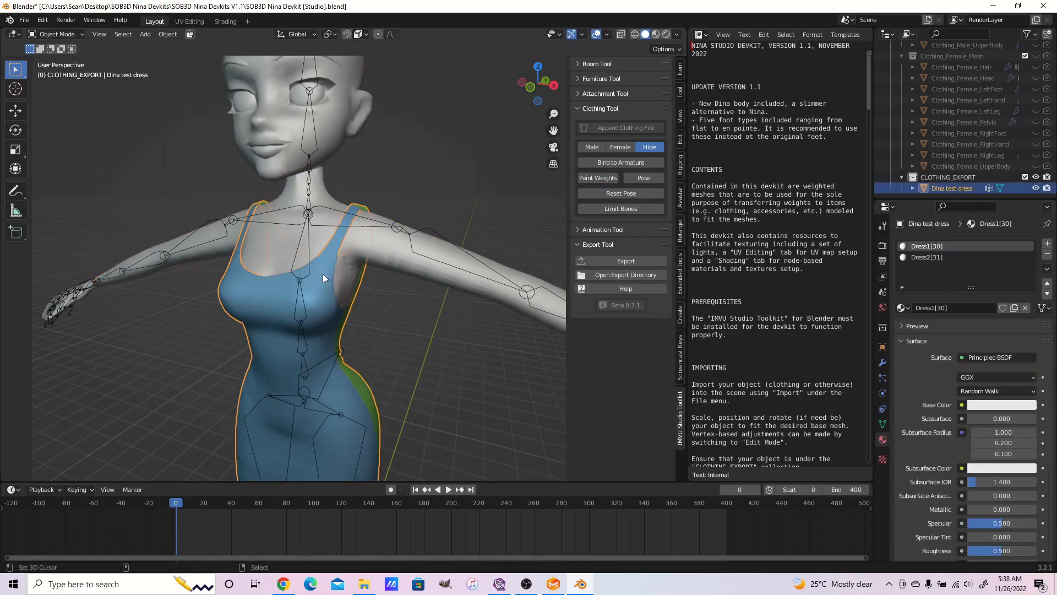
alt+click(308, 245)
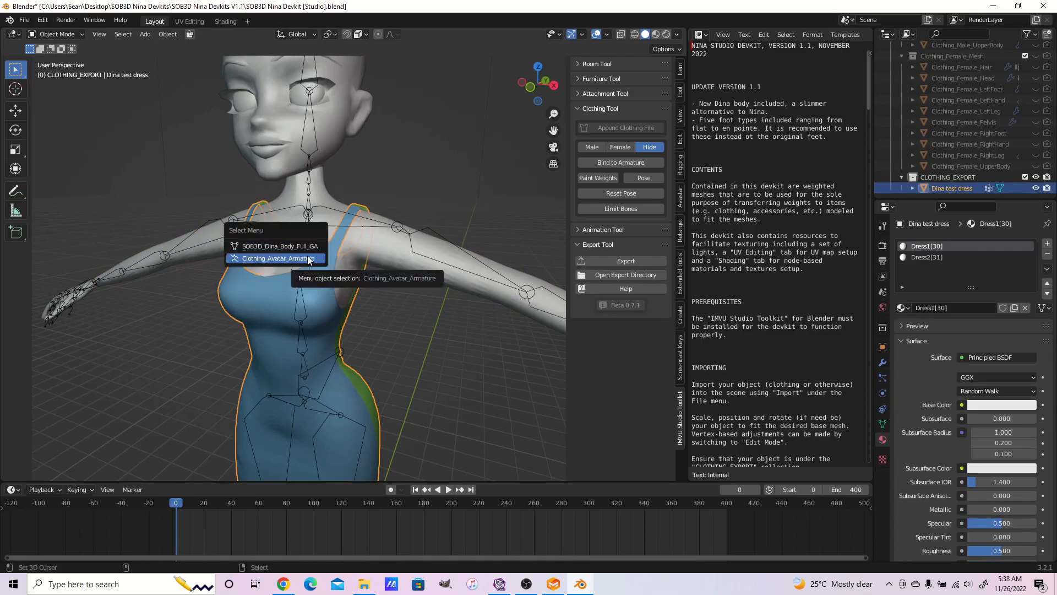
click(308, 258)
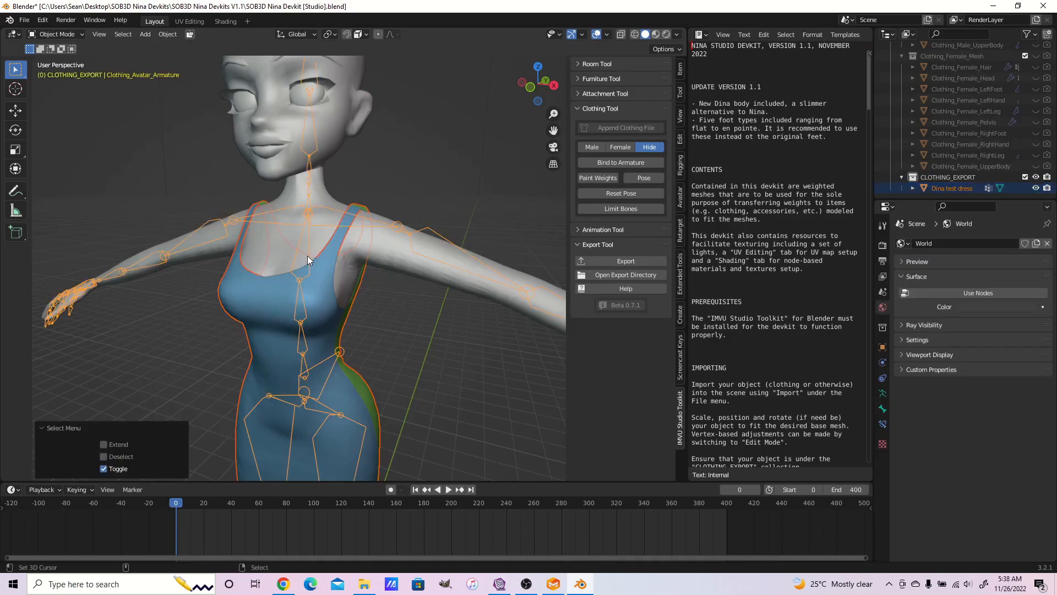
key(ctrl+p)
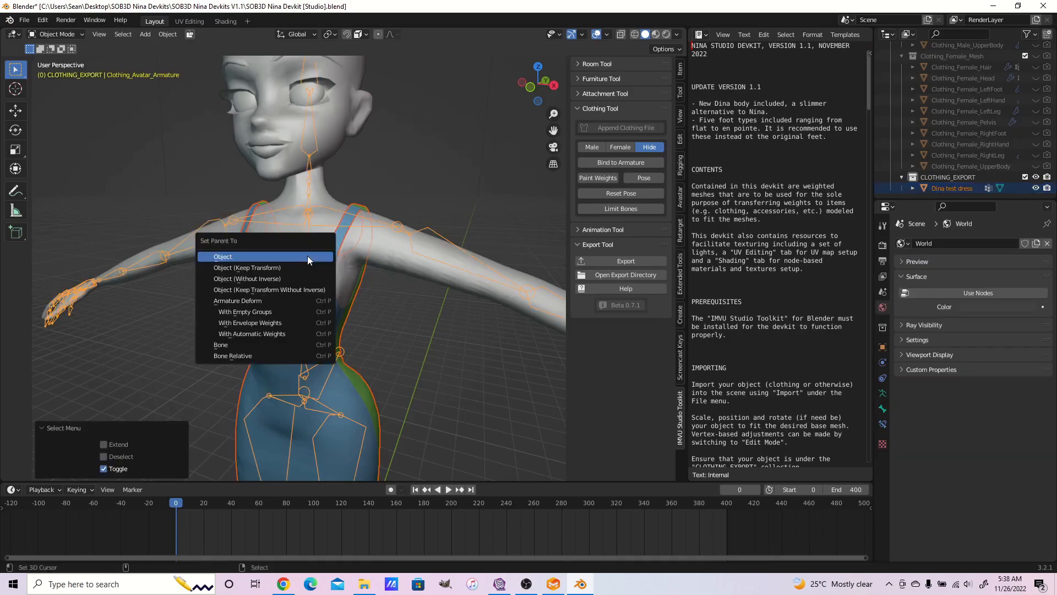
click(295, 311)
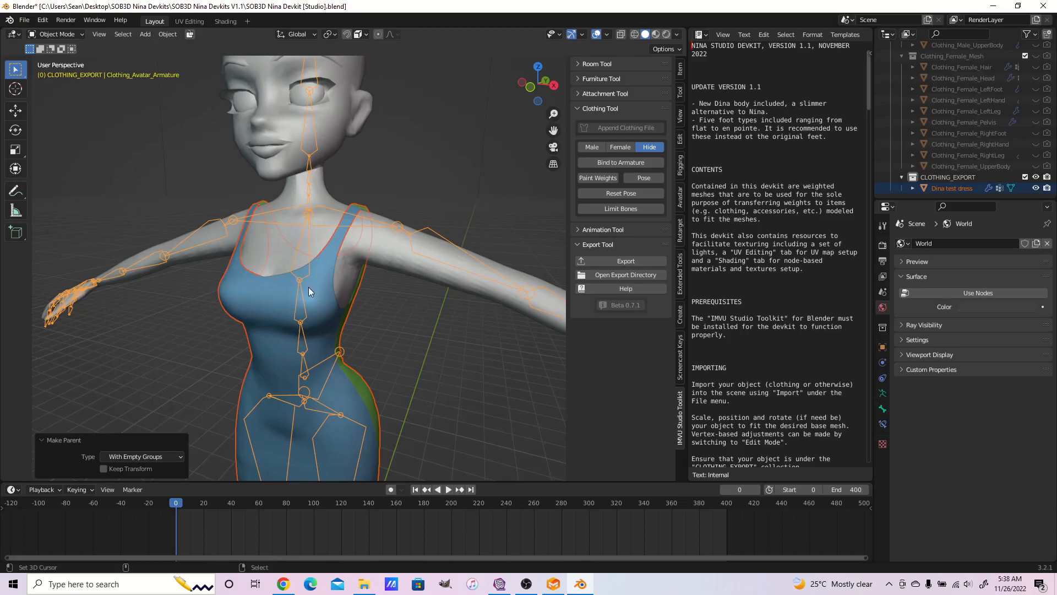
- Select the dress alone and play the animation to check how it follows the armature, then return to frame 0
click(314, 289)
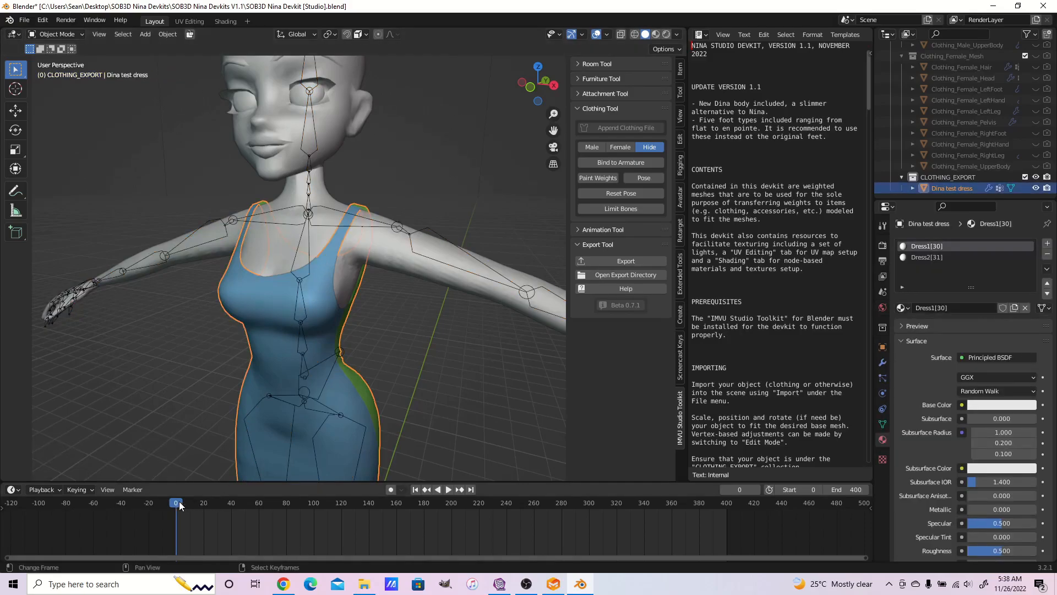
key(space)
key(space)
scroll(281, 347, down, 3)
middle_drag(345, 374, 256, 426)
drag(217, 501, 173, 502)
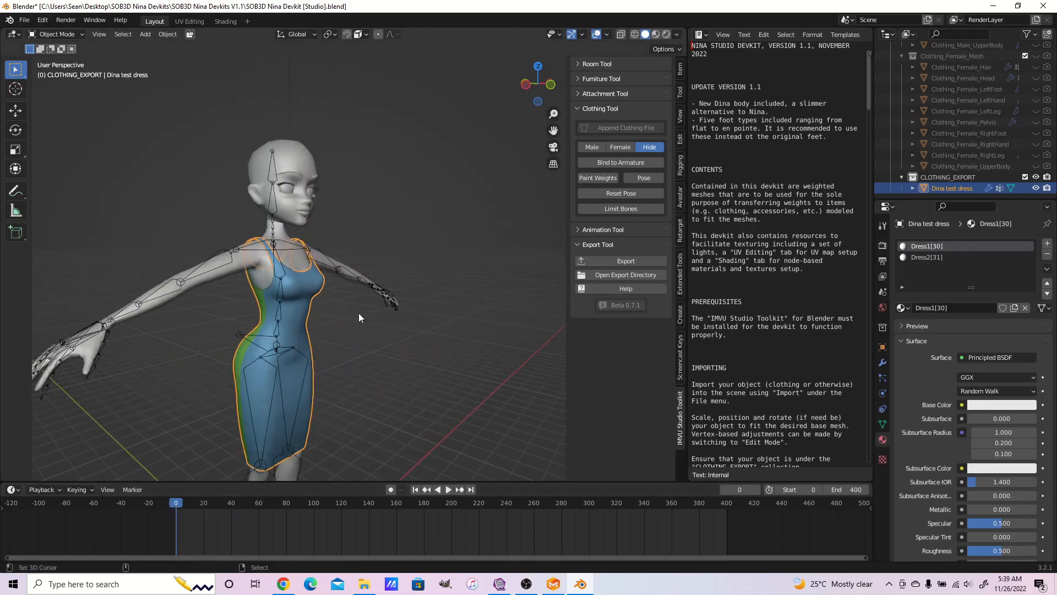
- In front view, put Clothing_Avatar_Armature into Pose Mode, then put Dina test dress into Weight Paint mode with the bones selectable
key(ctrl+KP_3)
key(ctrl+KP_1)
key(KP_1)
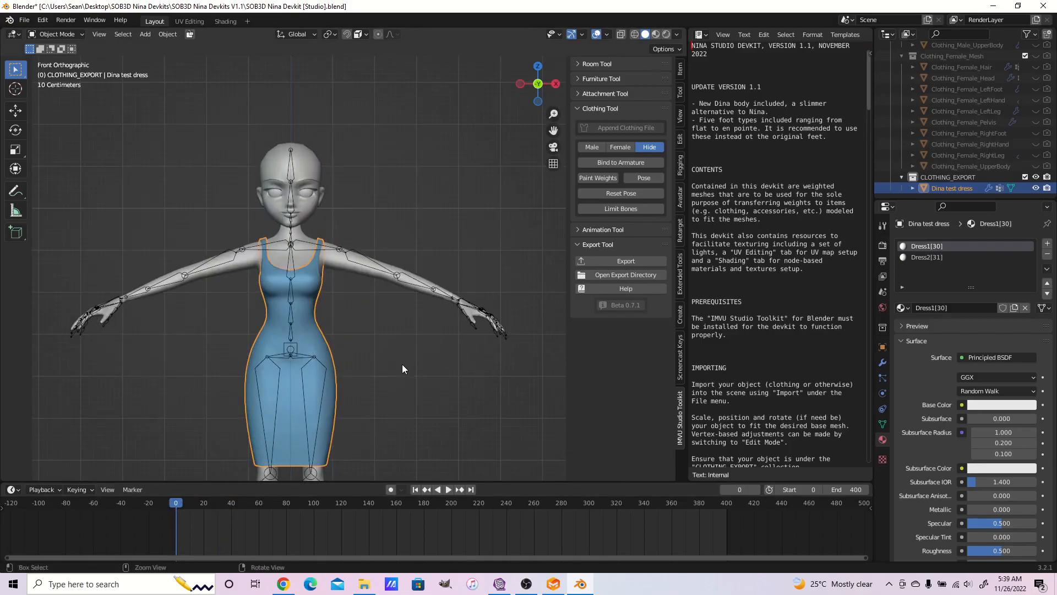
key(ctrl+Tab)
click(347, 332)
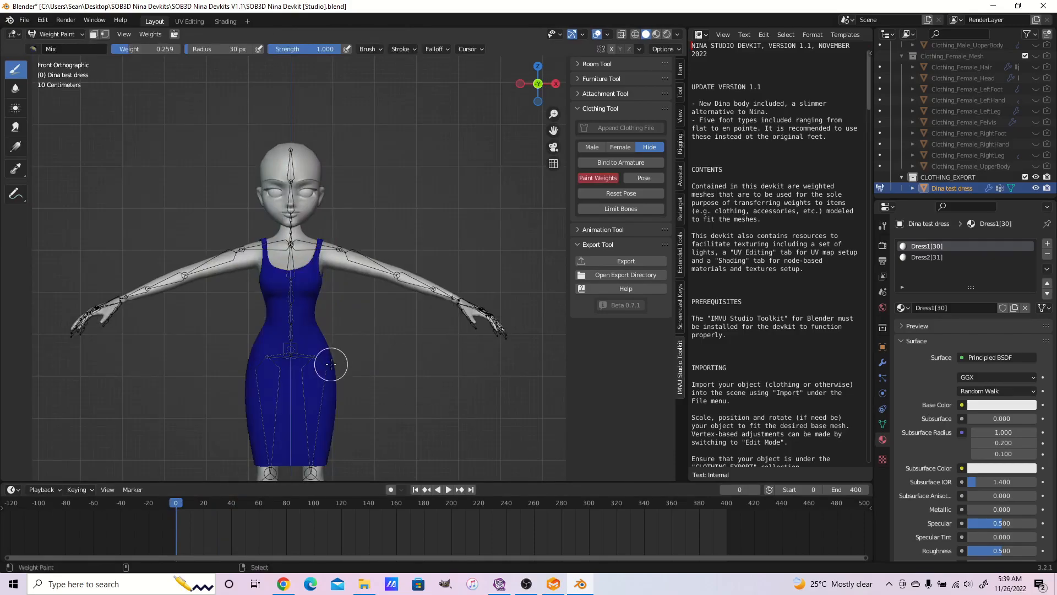
right_click(324, 365)
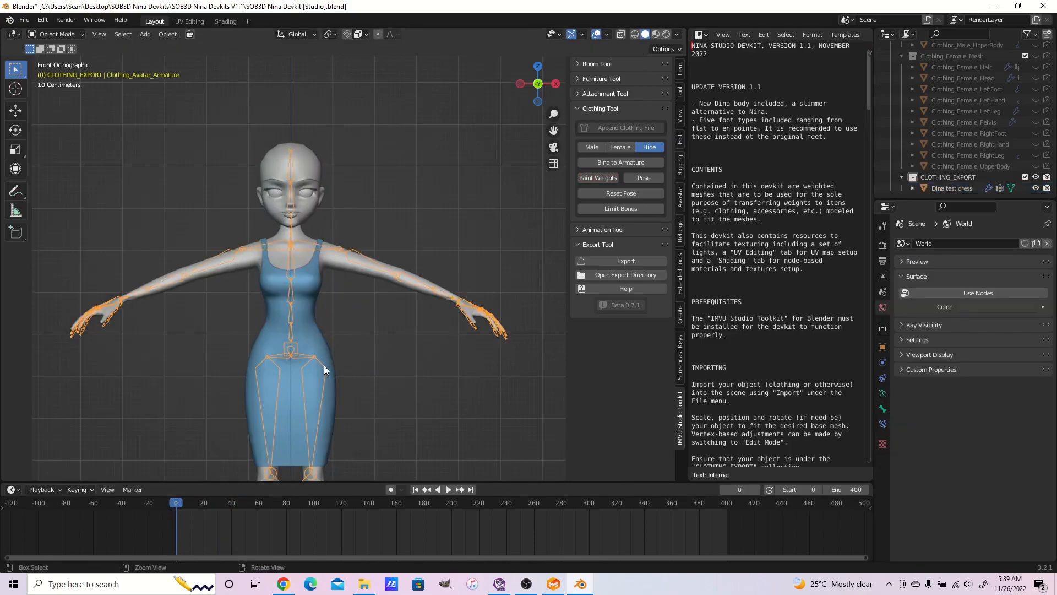
ctrl+middle_drag(337, 377, 364, 331)
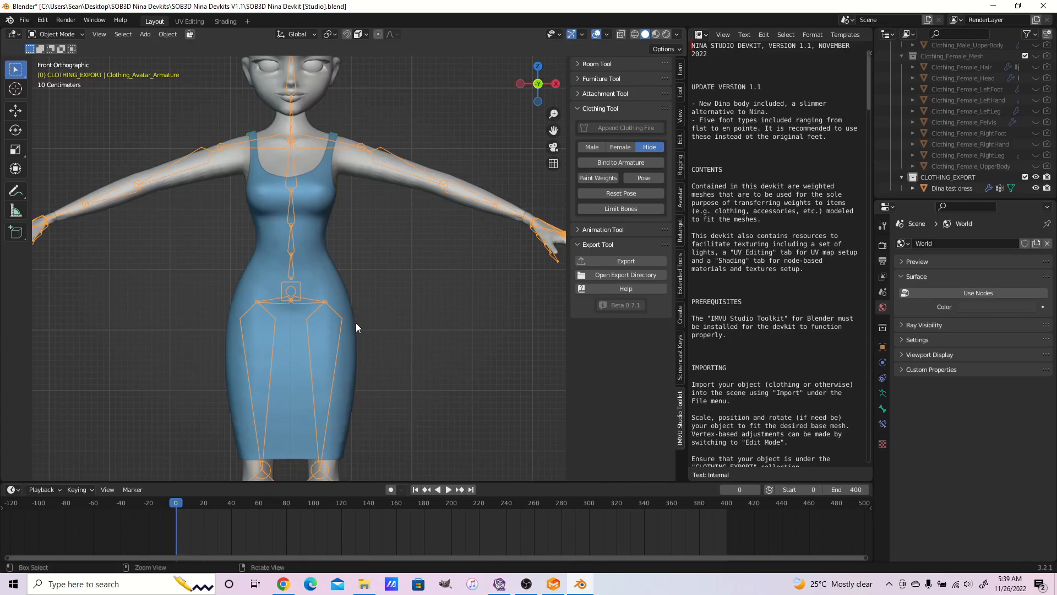
key(ctrl+Tab)
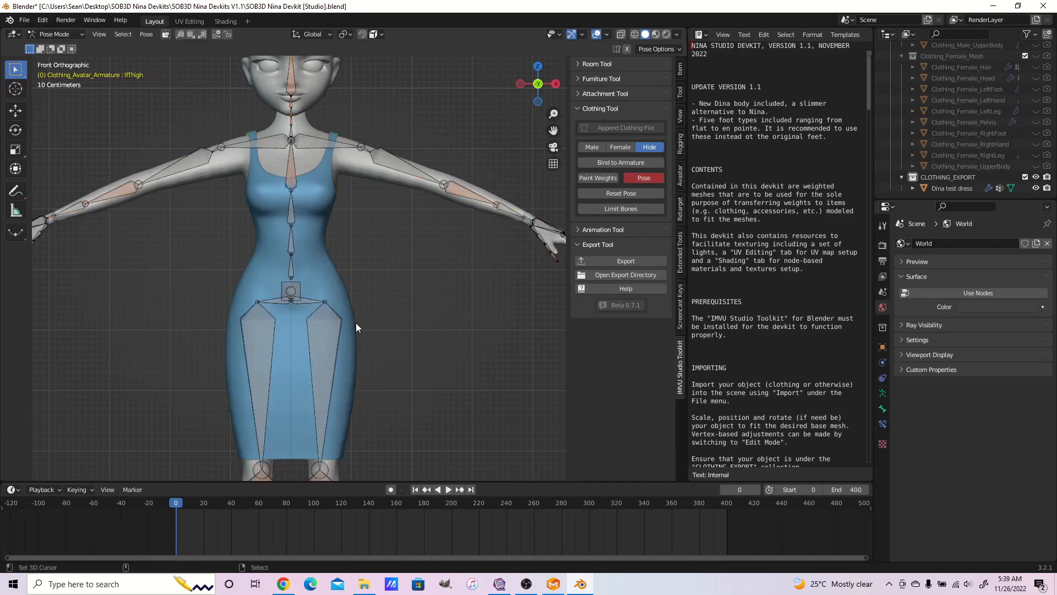
right_click(336, 265)
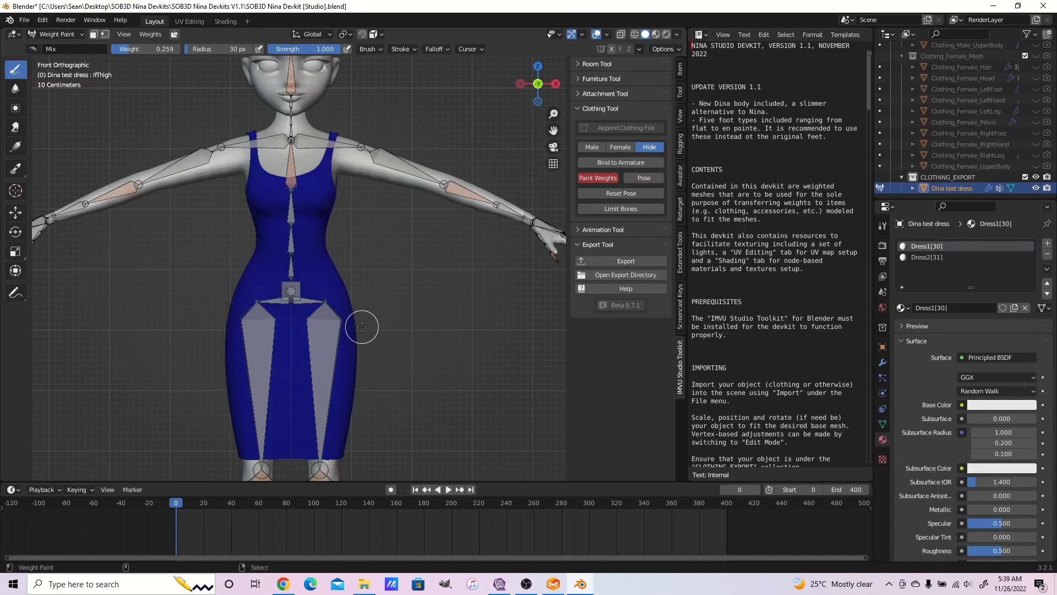
- Test-rotate the lfThigh bone and the rtThigh bone to inspect the skirt's weights, cancelling each rotation
ctrl+click(343, 331)
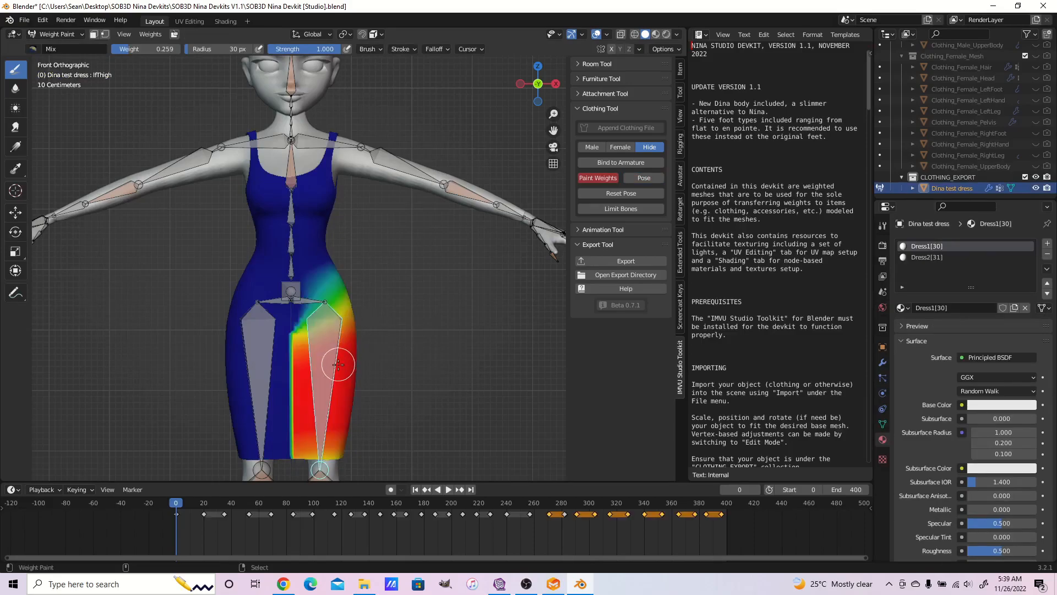
key(r)
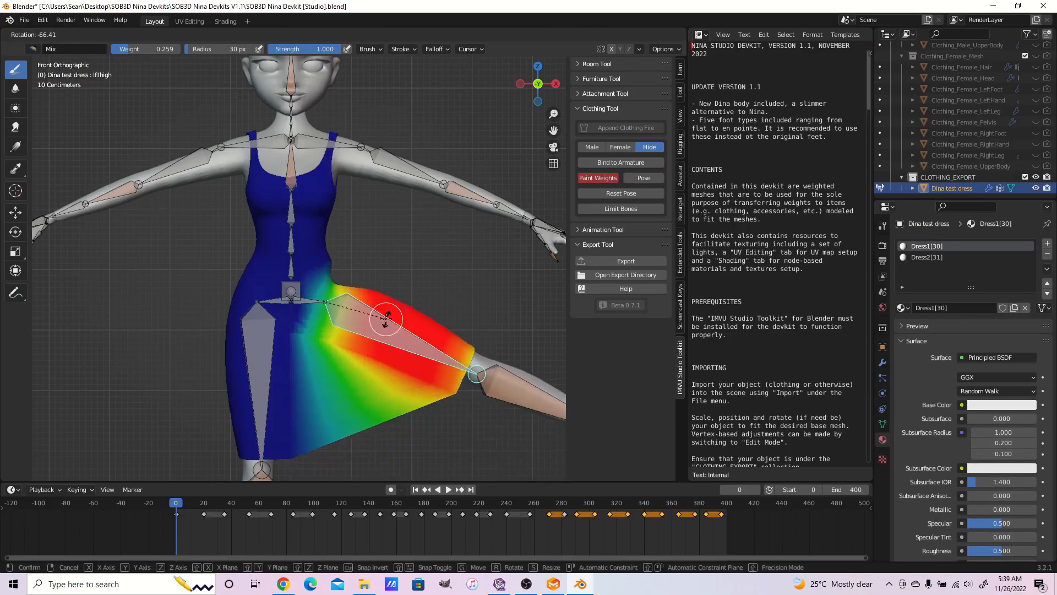
key(Escape)
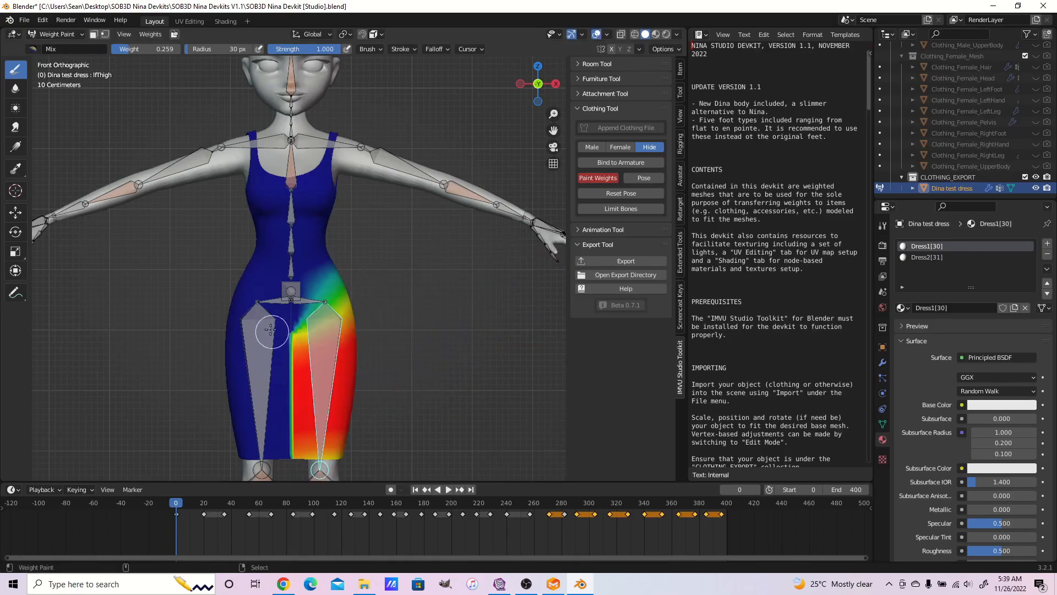
ctrl+click(254, 316)
key(r)
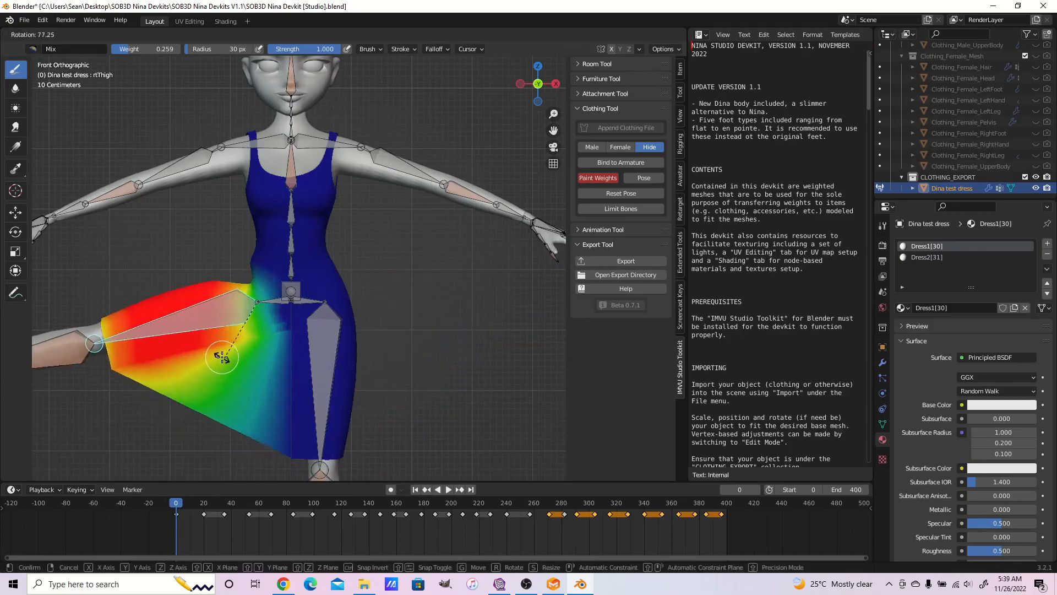
key(Escape)
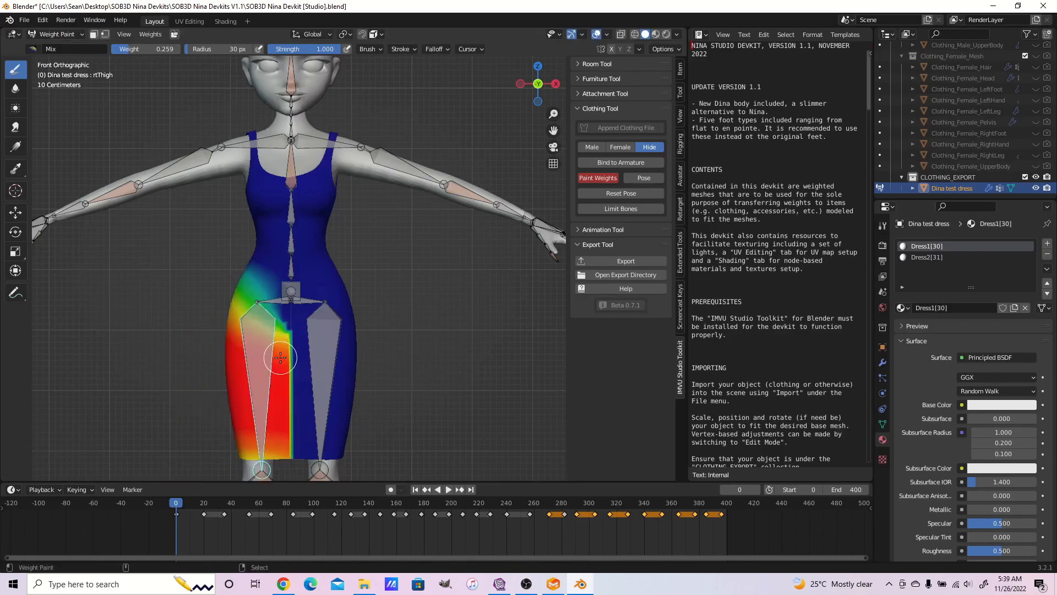
- Enable vertex selection masking, select all dress vertices, and smooth their weights with the subset set to All Groups
click(105, 34)
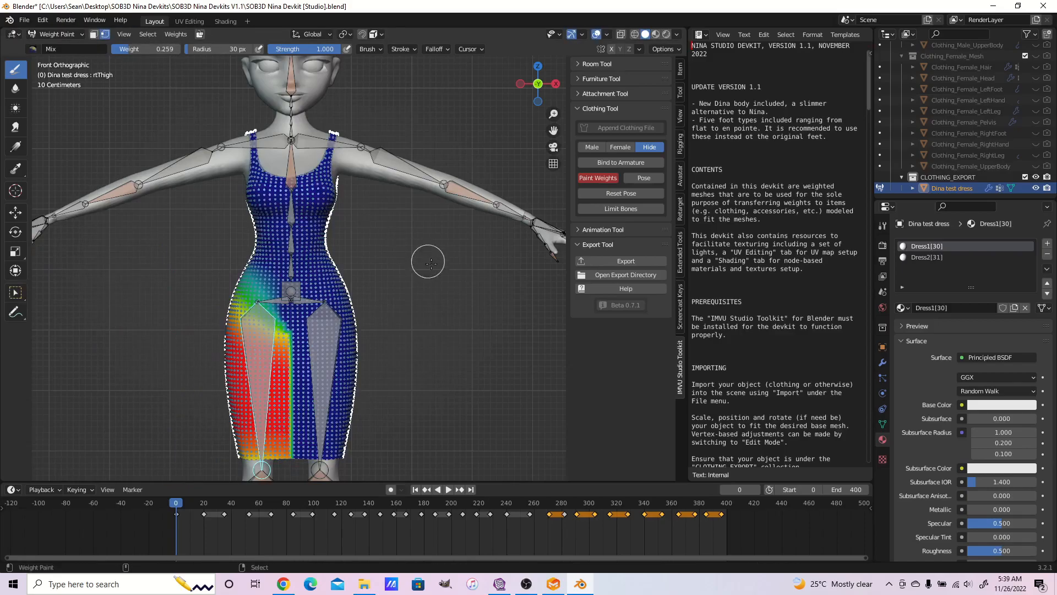
key(alt+a)
scroll(431, 264, up, 1)
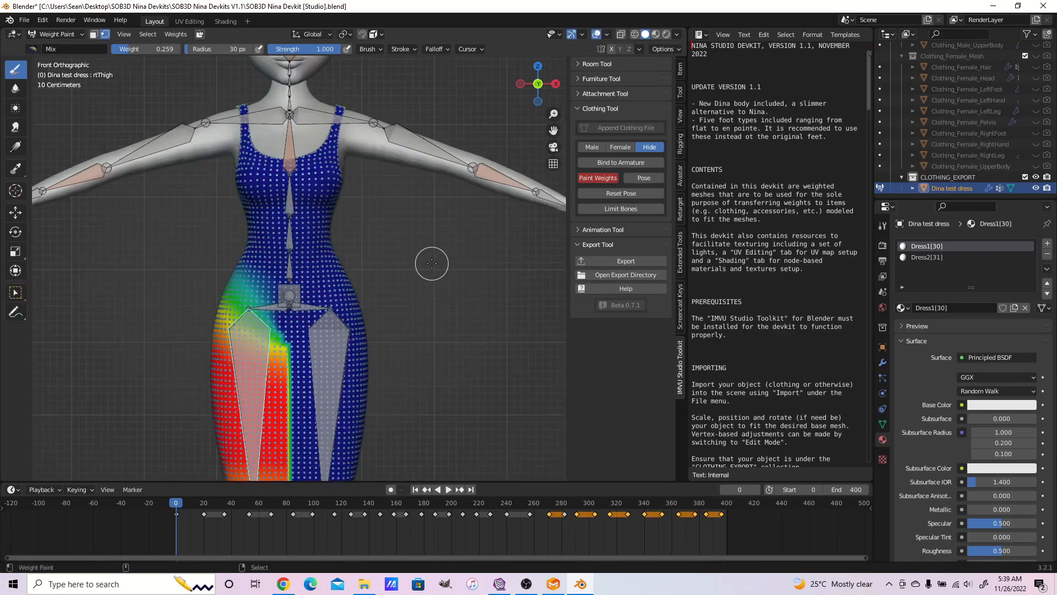
scroll(432, 265, down, 2)
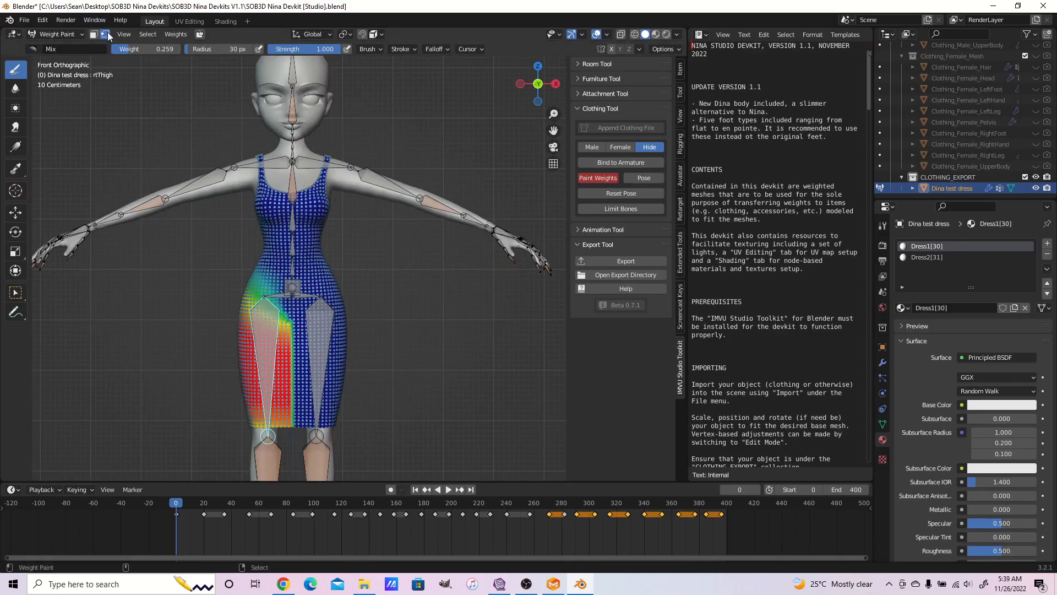
scroll(366, 377, up, 1)
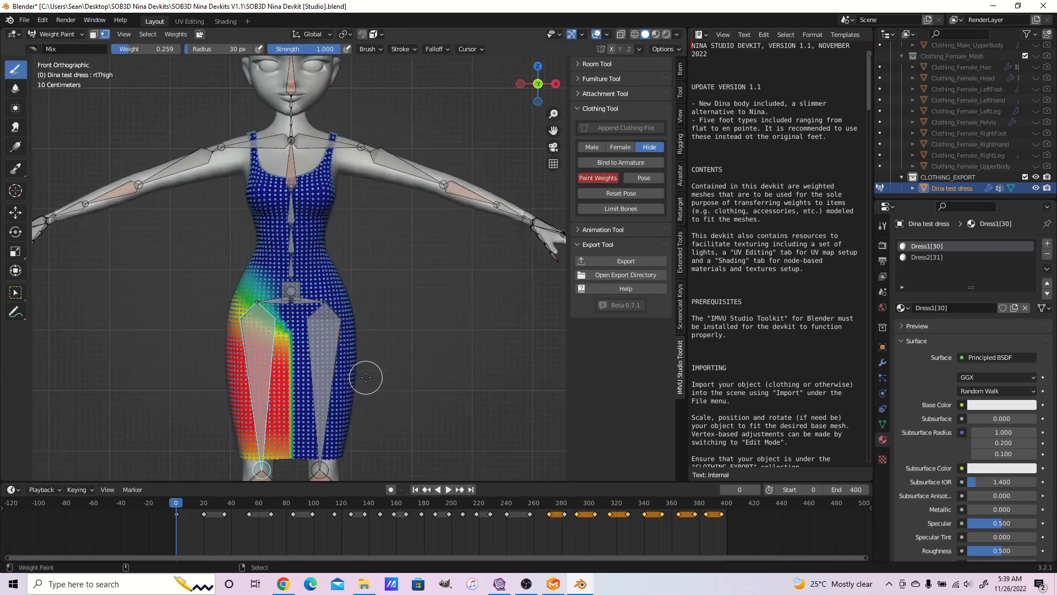
click(183, 34)
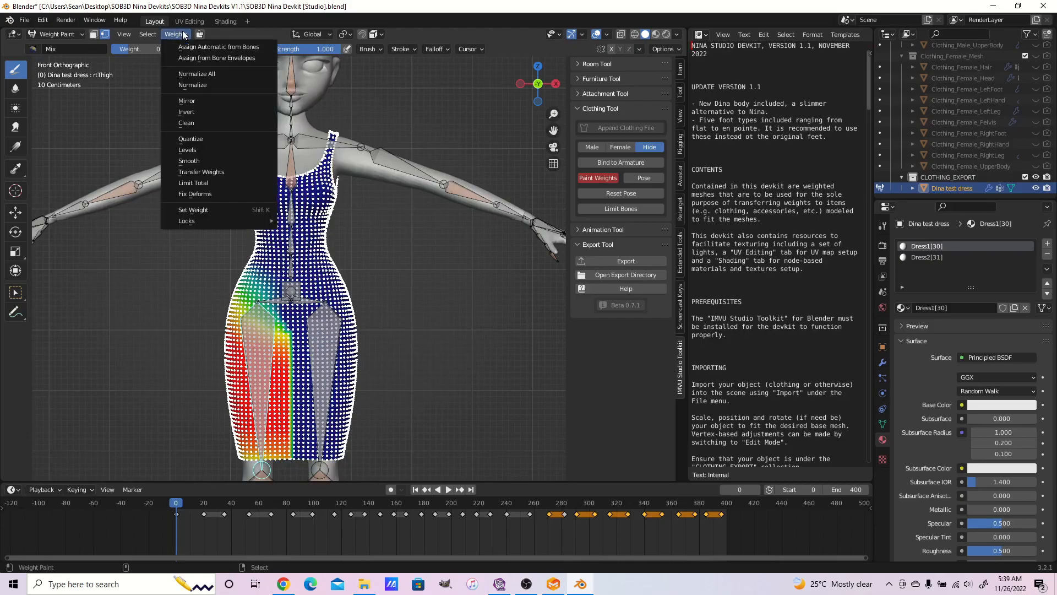
click(231, 166)
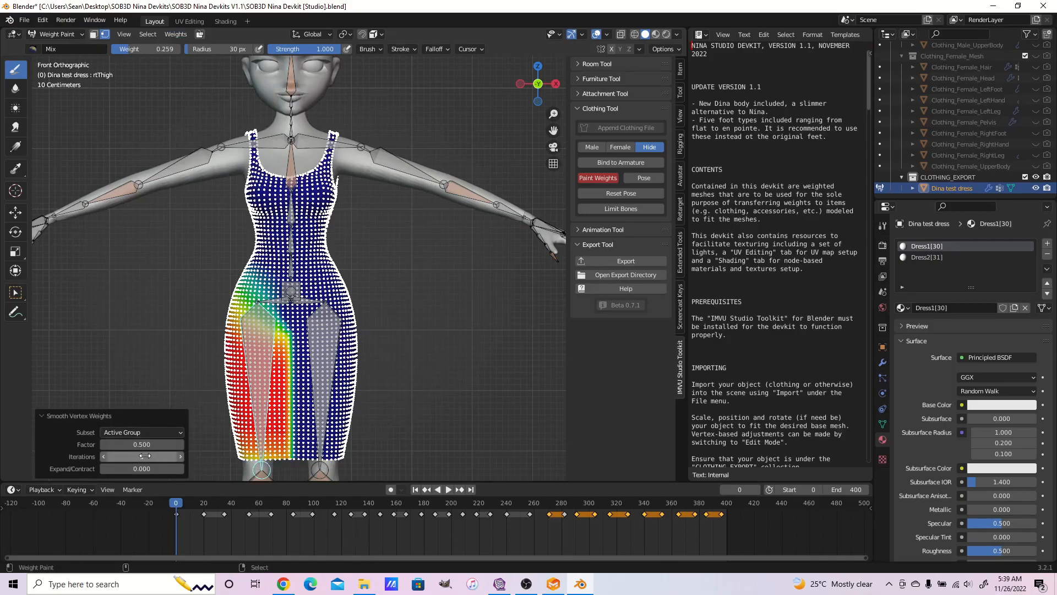
click(156, 433)
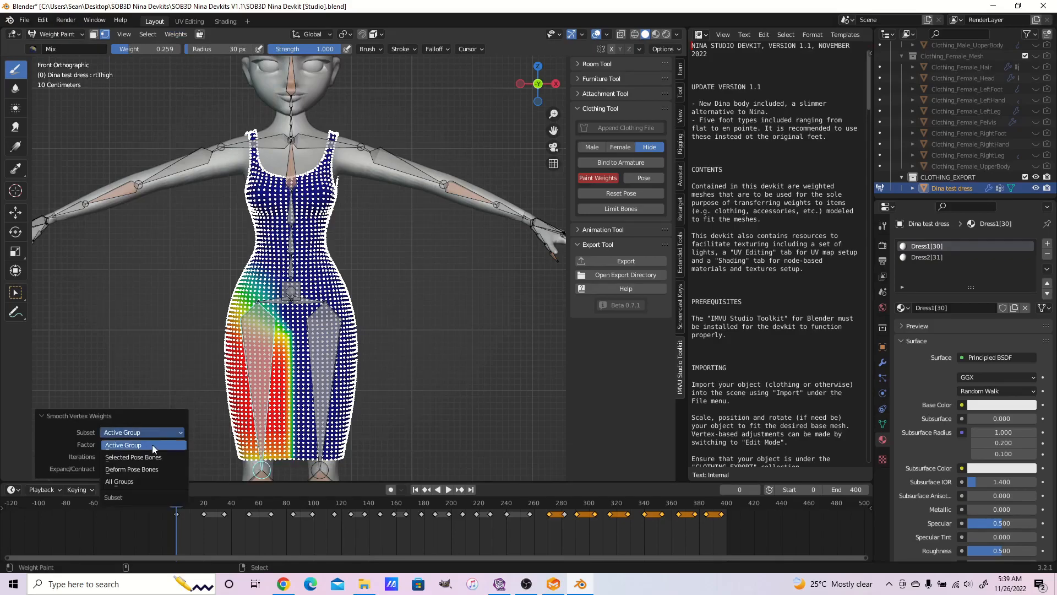
click(148, 481)
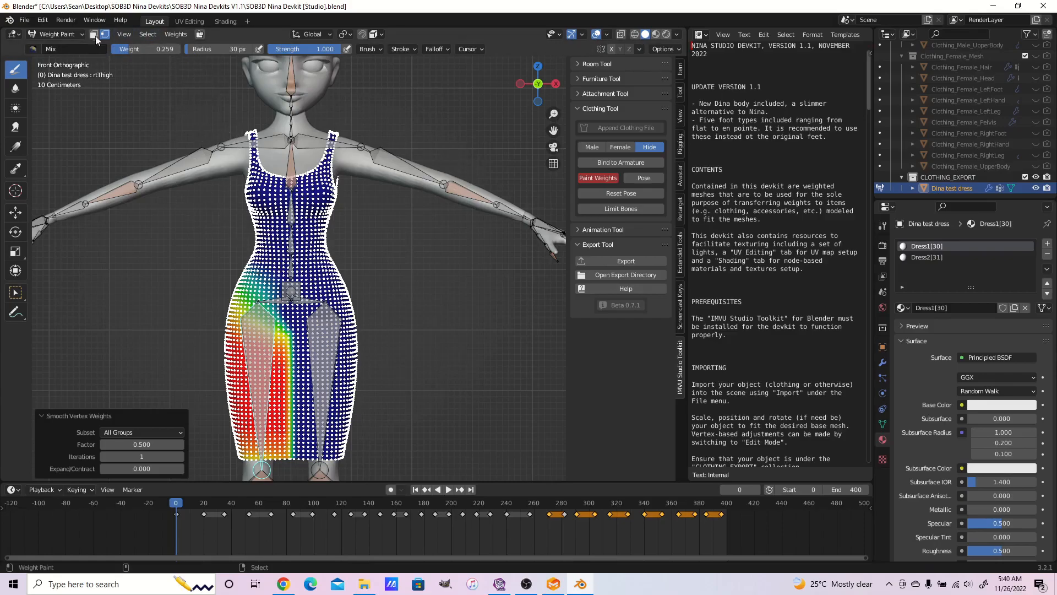
- Turn off vertex selection masking on the dress and return to Object Mode
scroll(265, 340, up, 4)
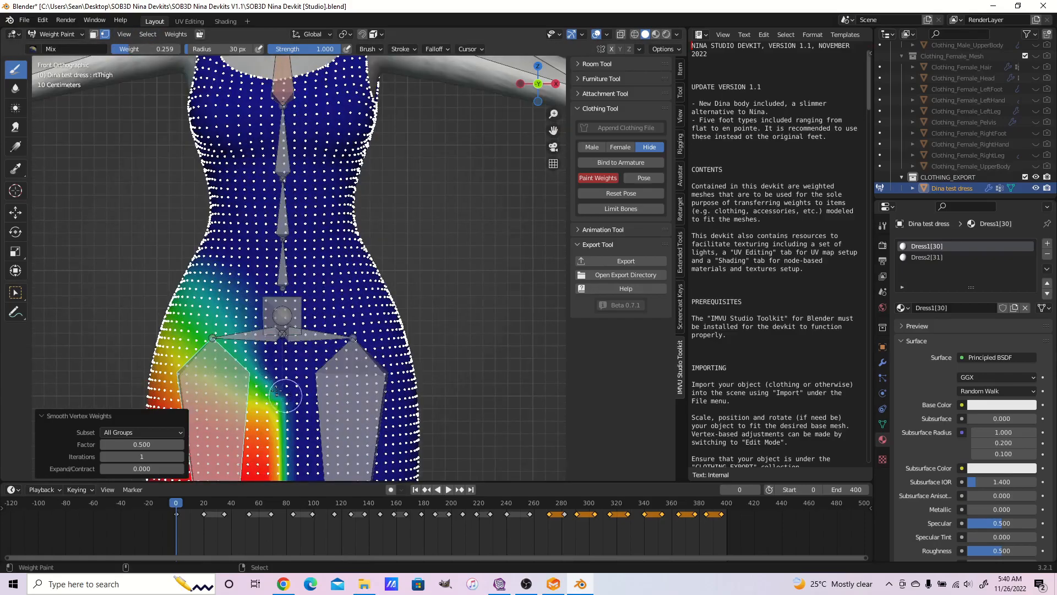
key(v)
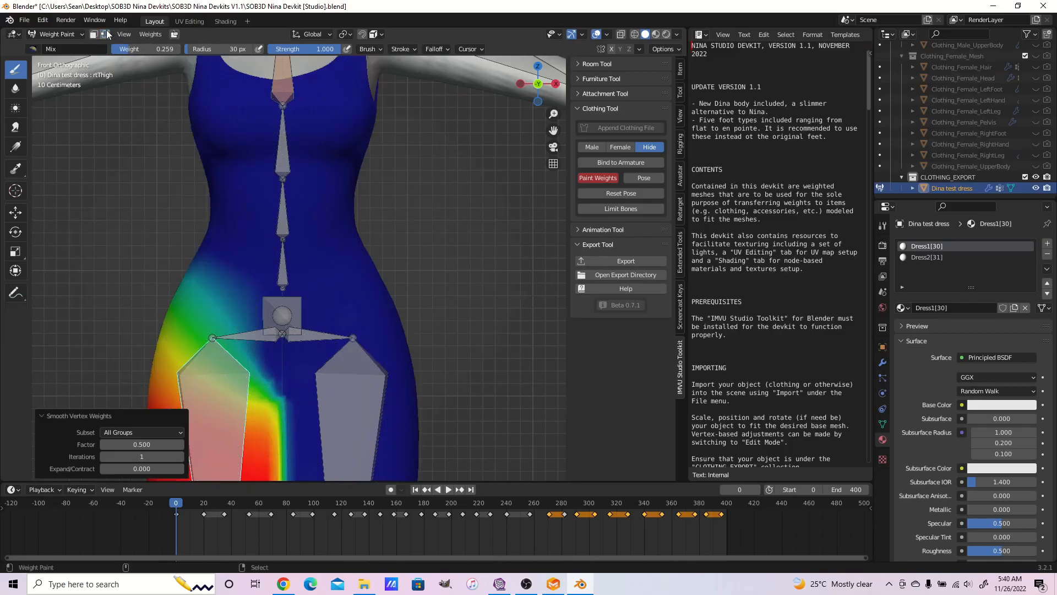
scroll(238, 196, down, 5)
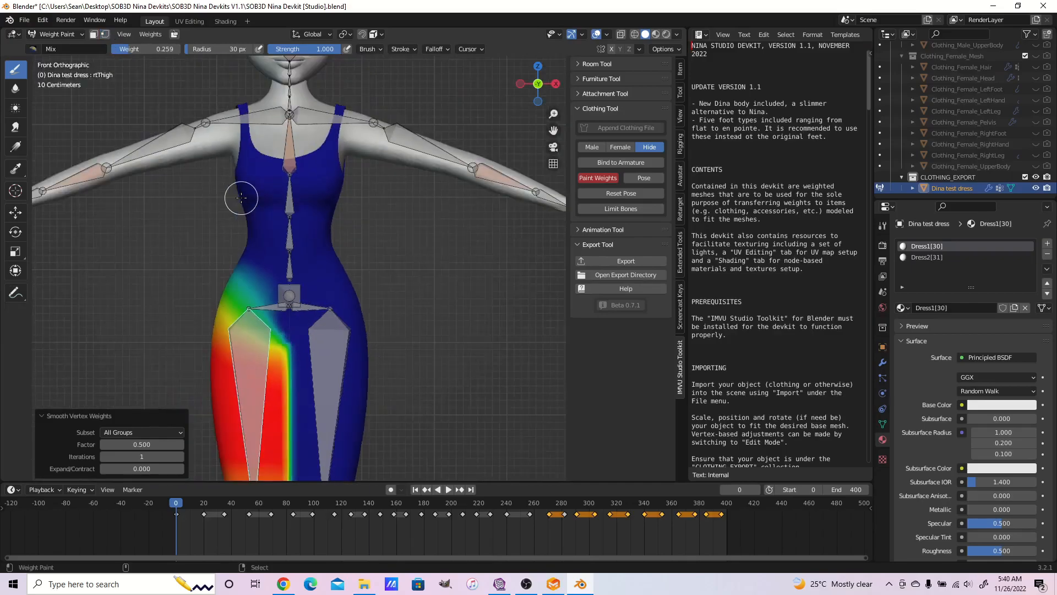
key(ctrl+Tab)
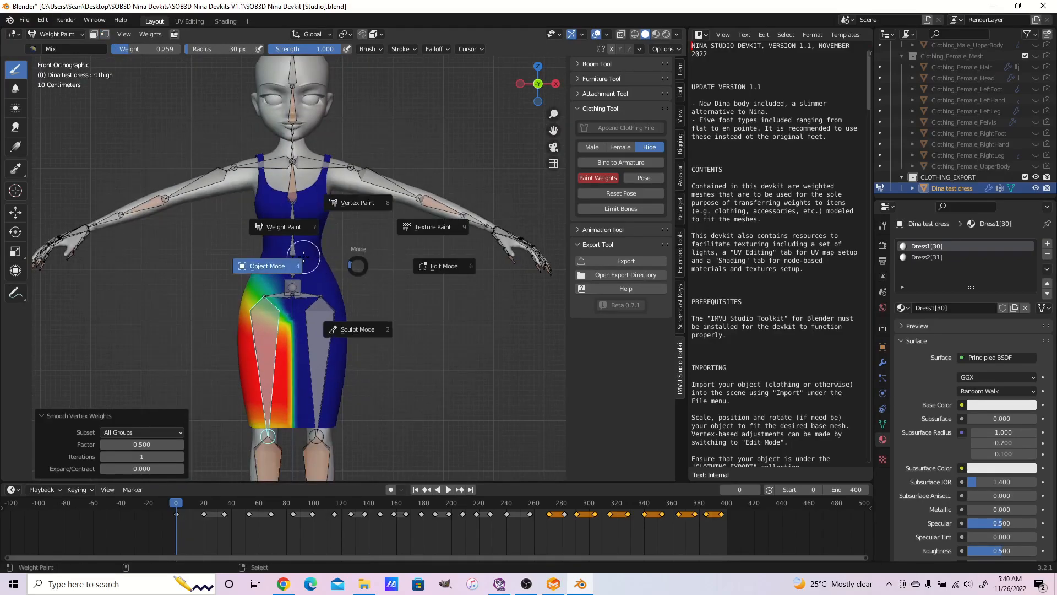
click(333, 281)
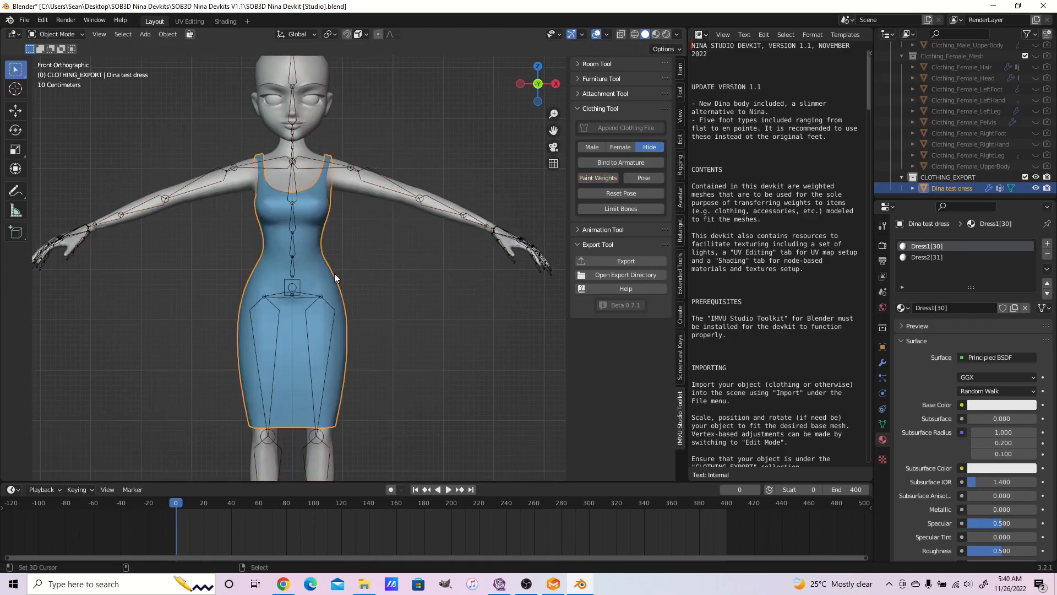
- Play the animation briefly to check the smoothed dress, then cancel playback to return to frame 0 and restore the front view
scroll(325, 309, down, 2)
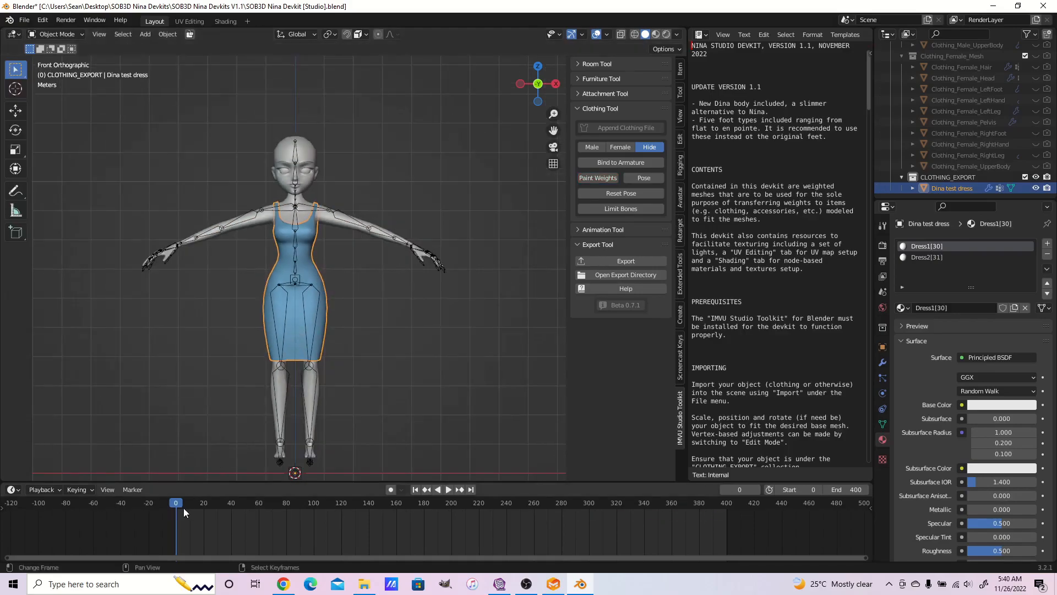
key(space)
key(Escape)
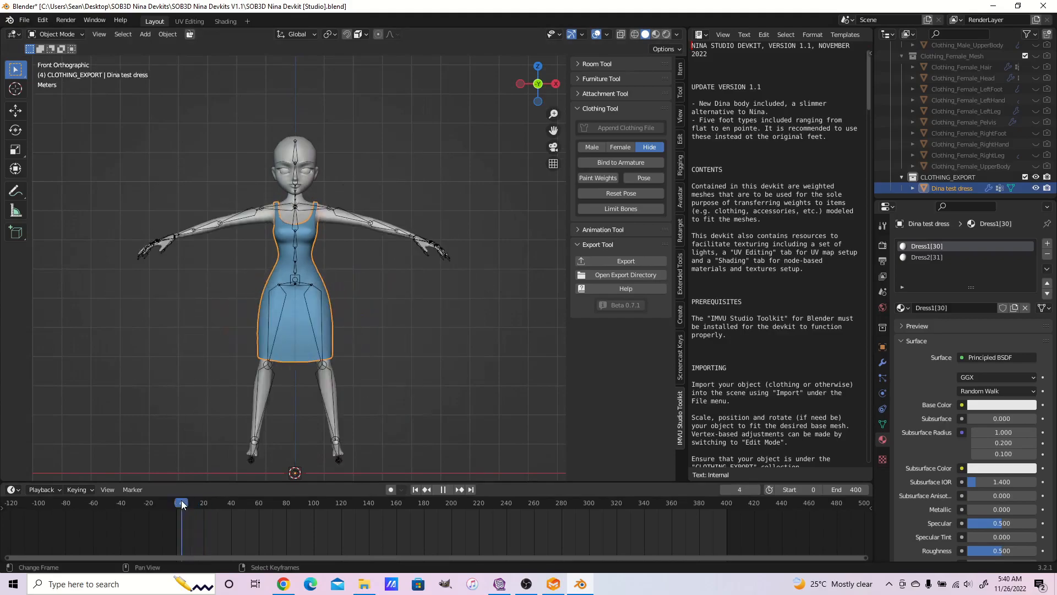
scroll(383, 292, up, 2)
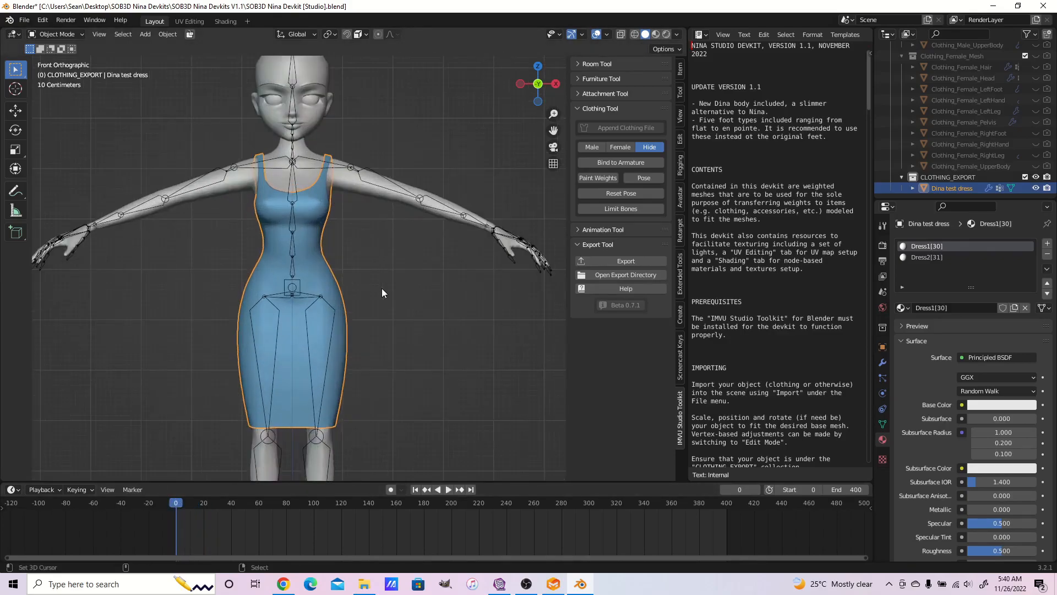
mouse_move(410, 290)
middle_down()
mouse_move(356, 309)
mouse_move(477, 242)
mouse_move(396, 278)
mouse_move(421, 286)
middle_up()
key(KP_1)
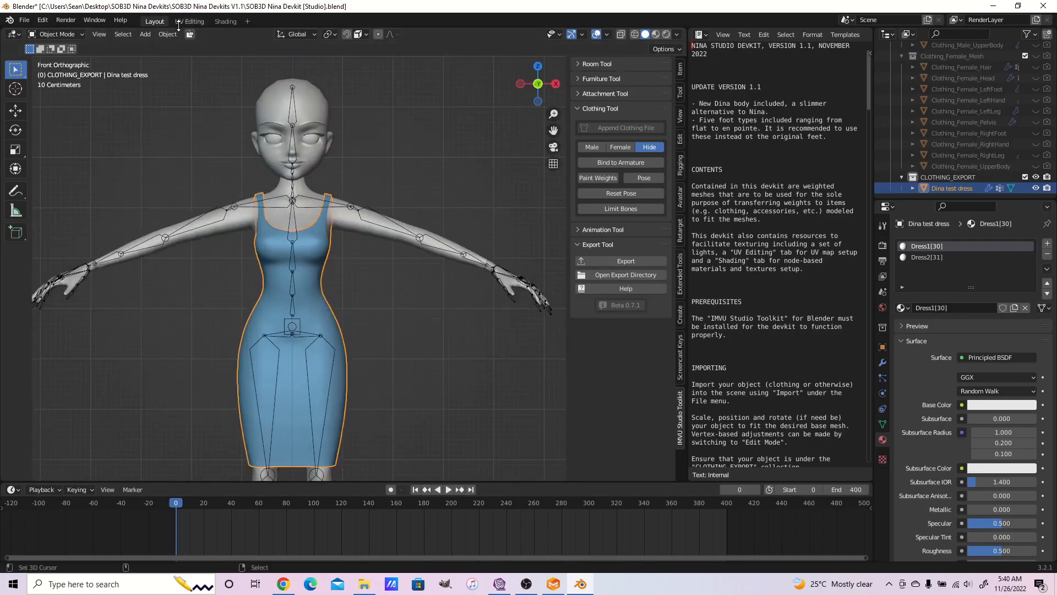
- Examine the smoothed dress on the Dina body from the front, sides and back for fit and shading problems
scroll(328, 241, down, 1)
scroll(344, 264, up, 2)
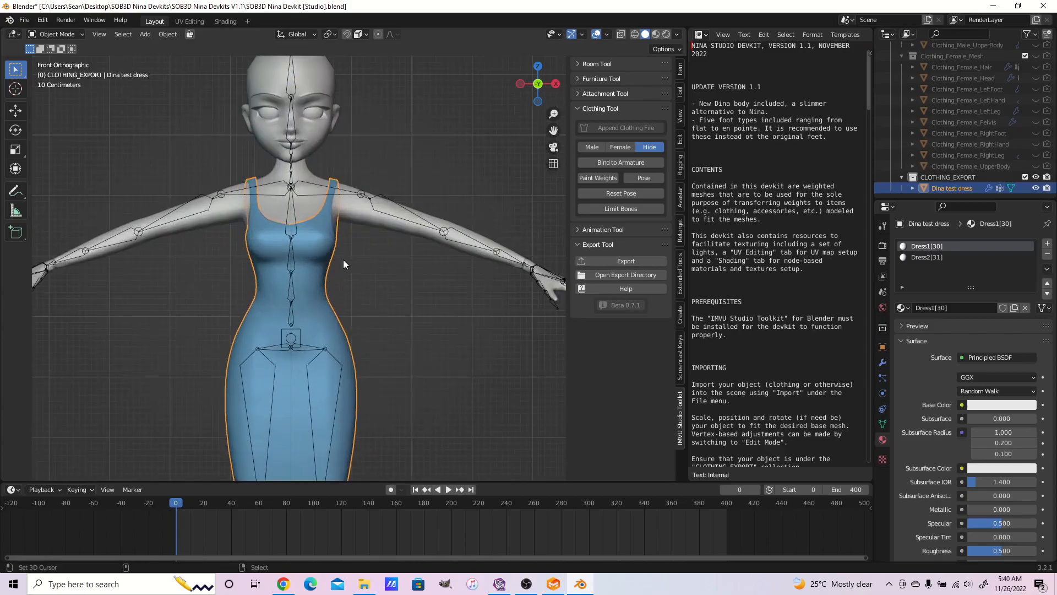
scroll(344, 262, up, 2)
middle_drag(344, 260, 411, 262)
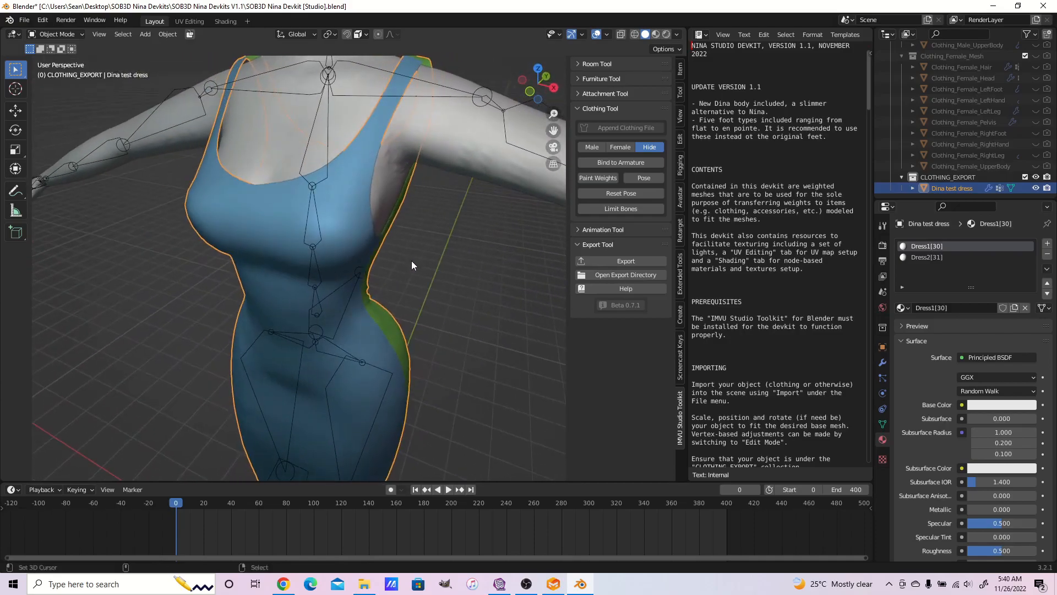
scroll(411, 263, down, 2)
middle_drag(412, 309, 415, 335)
scroll(362, 376, down, 2)
middle_drag(221, 363, 329, 342)
scroll(339, 348, up, 3)
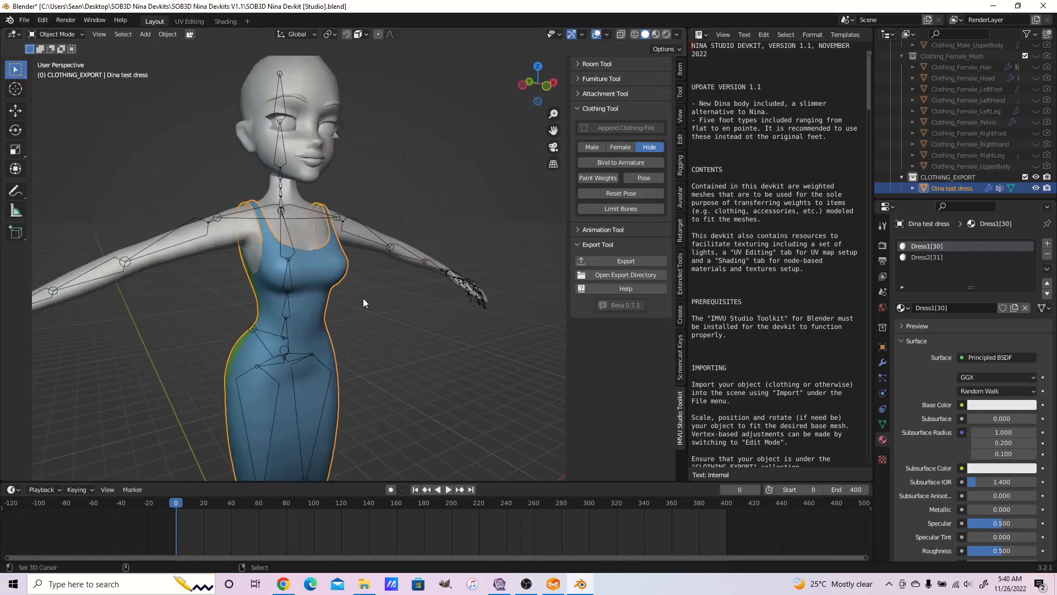
middle_drag(335, 280, 357, 312)
scroll(361, 309, down, 3)
key(KP_1)
scroll(361, 309, up, 4)
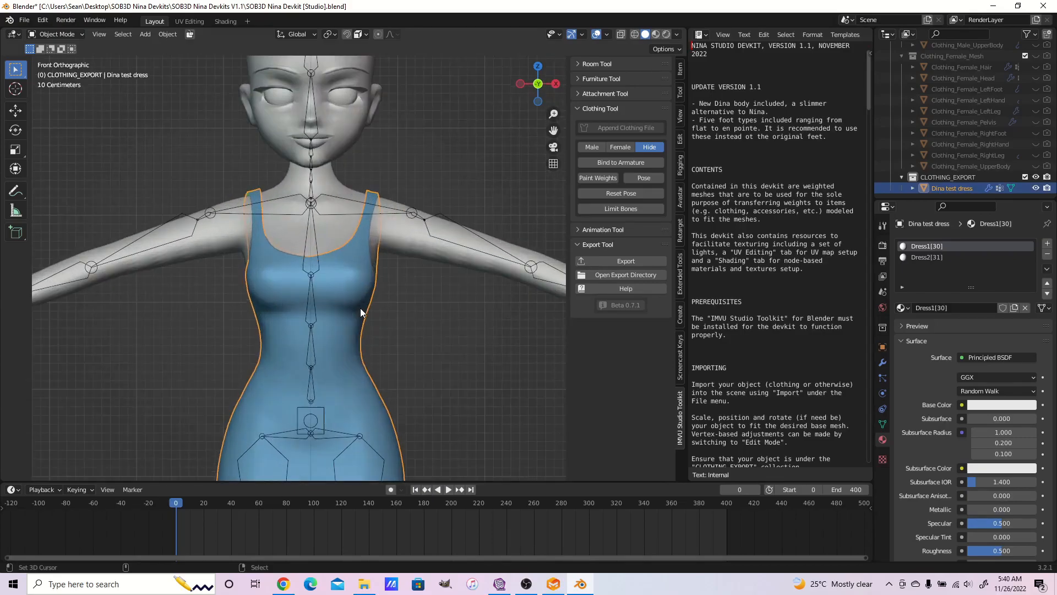
middle_drag(434, 343, 355, 308)
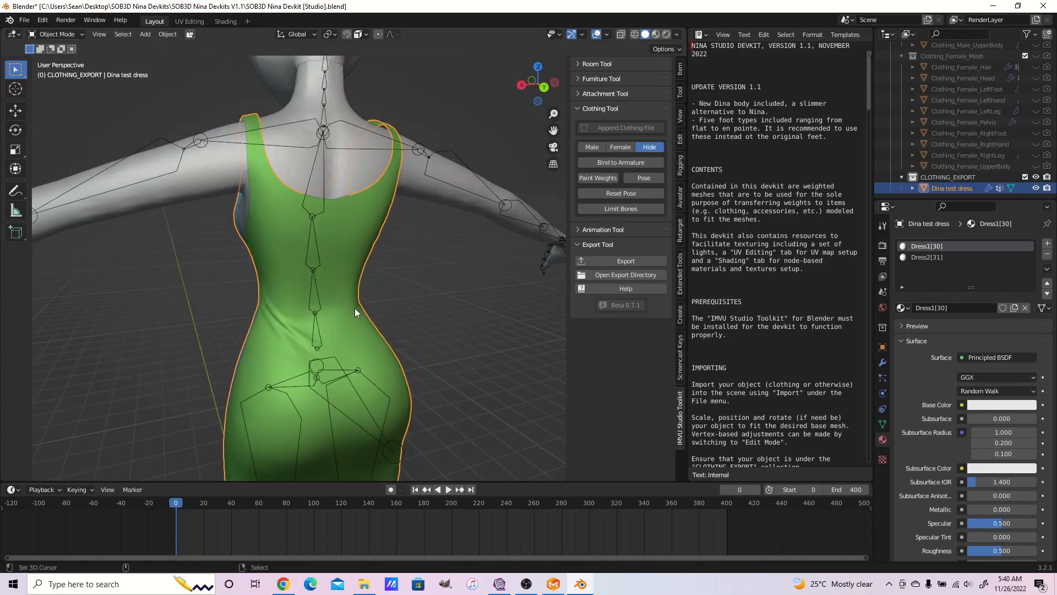
scroll(355, 309, down, 3)
key(KP_1)
scroll(355, 309, up, 4)
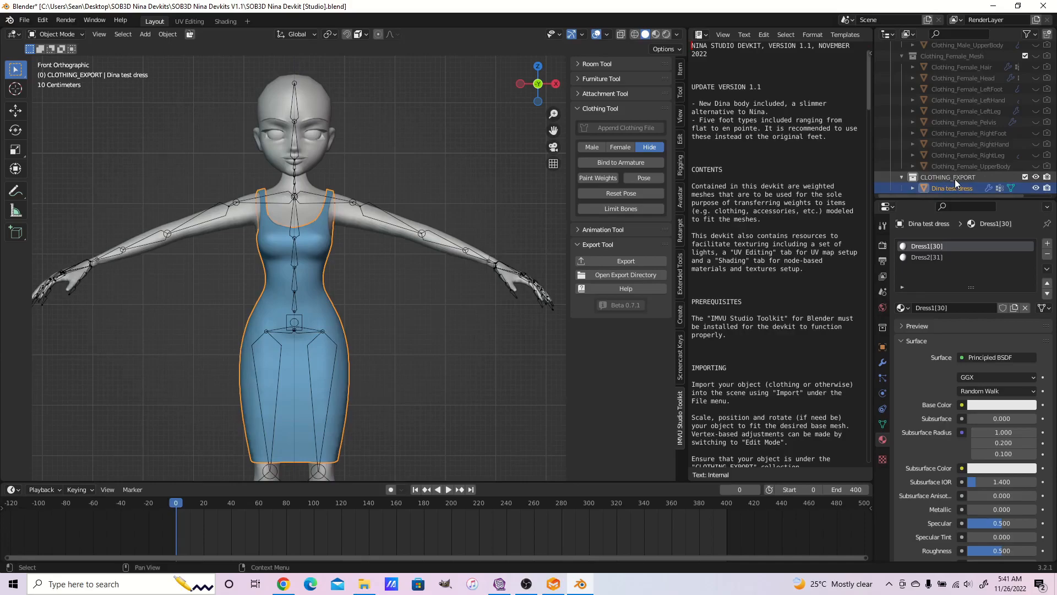
- Select the Dina test dress and export it as clothing with the IMVU Studio Toolkit's Export Tool
scroll(447, 264, up, 2)
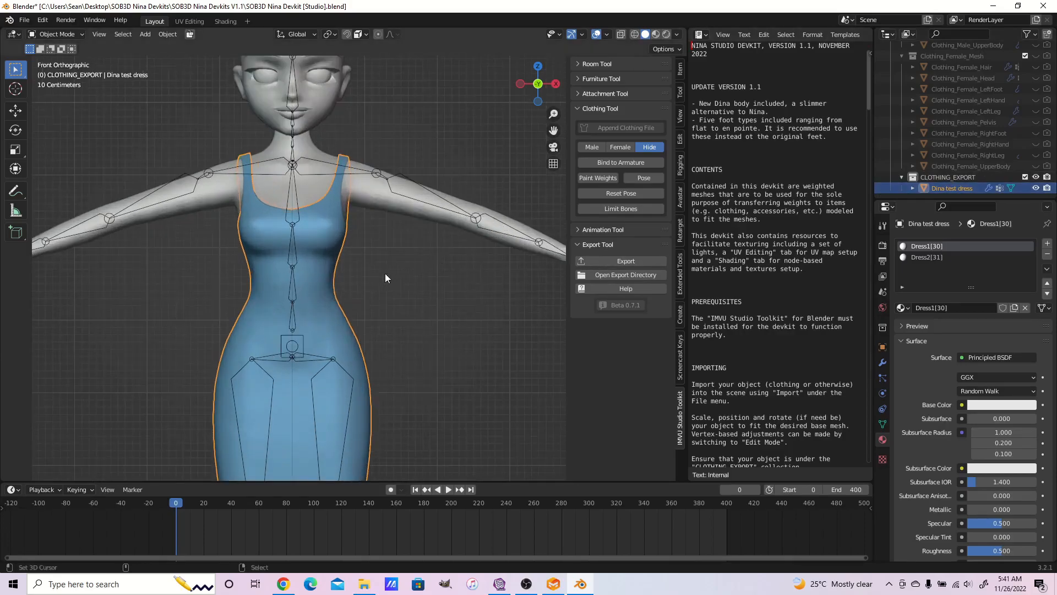
click(346, 241)
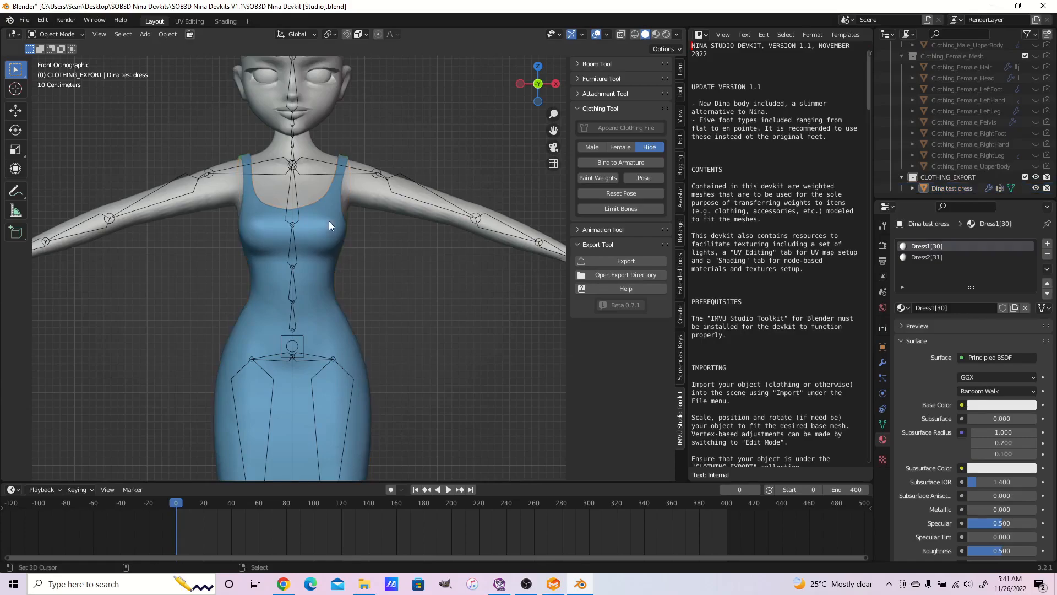
click(329, 220)
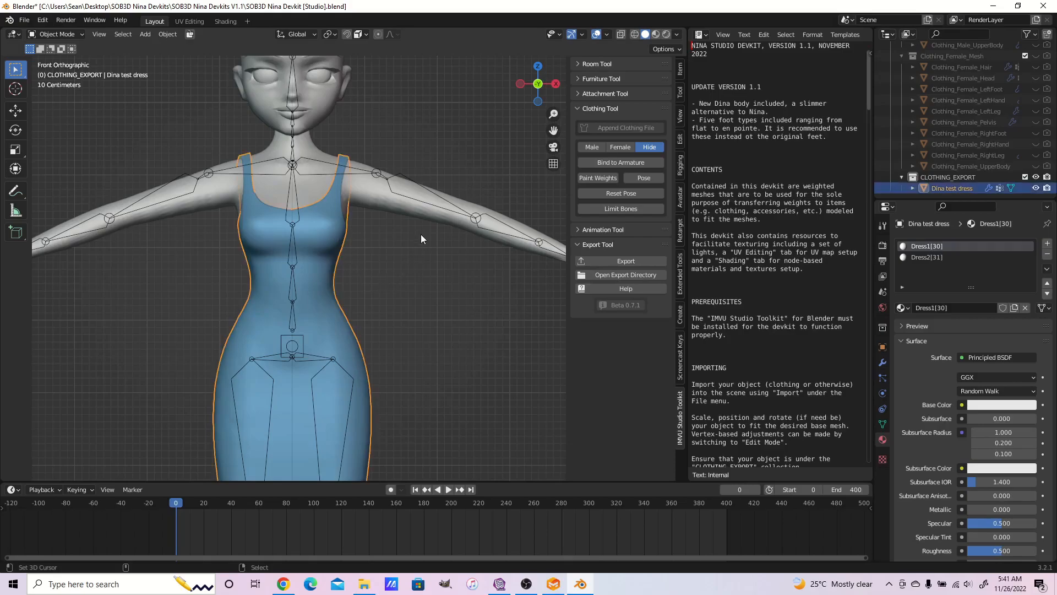
shift+middle_drag(422, 262, 427, 243)
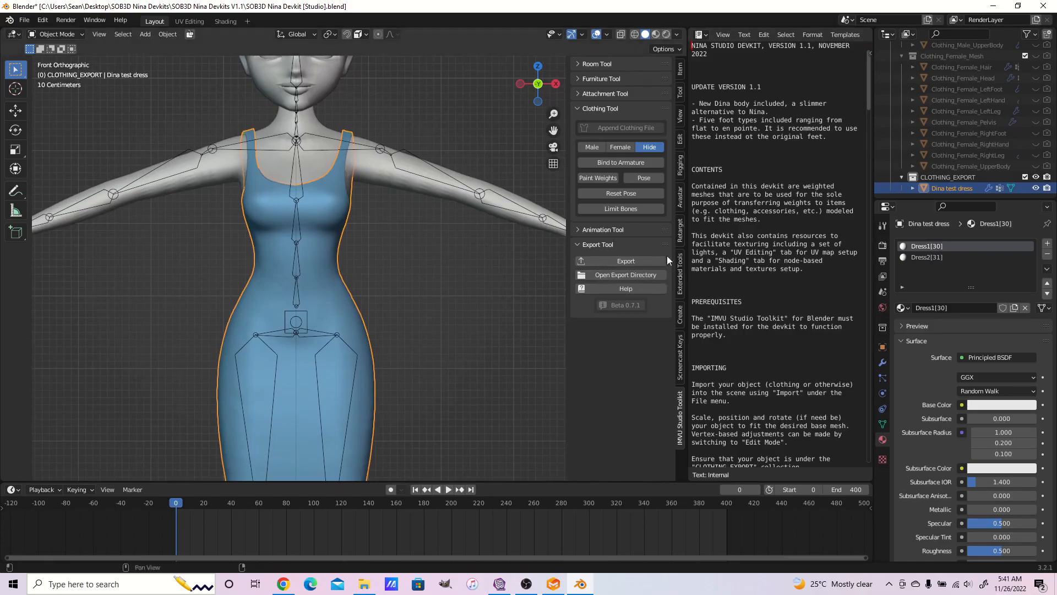
click(645, 260)
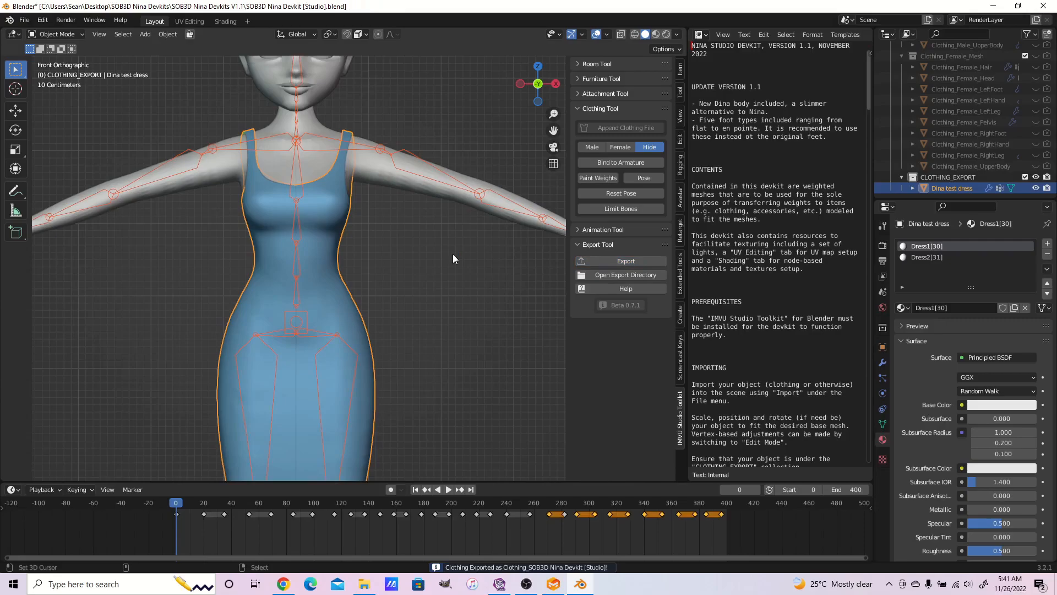
scroll(433, 284, down, 4)
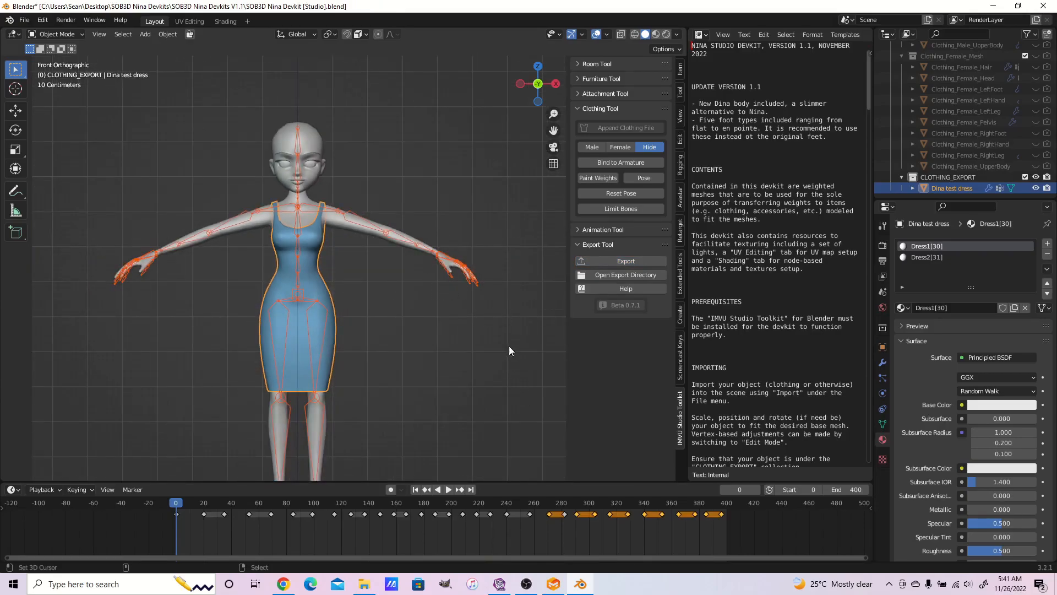
- Switch to IMVU Studio, start creating a new product, and filter the base products by the creator SOB3D
click(500, 583)
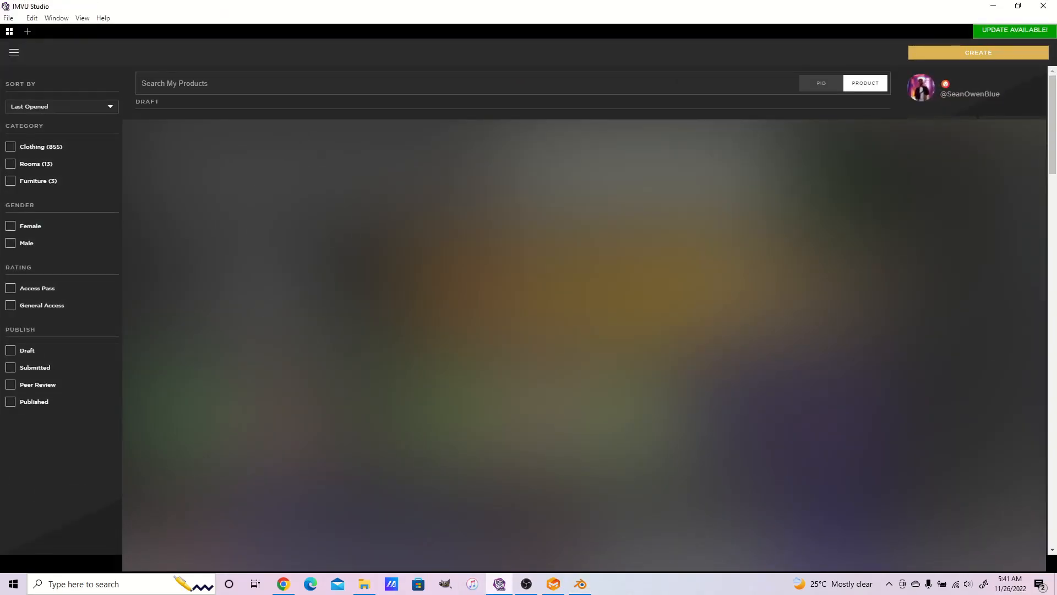
click(934, 52)
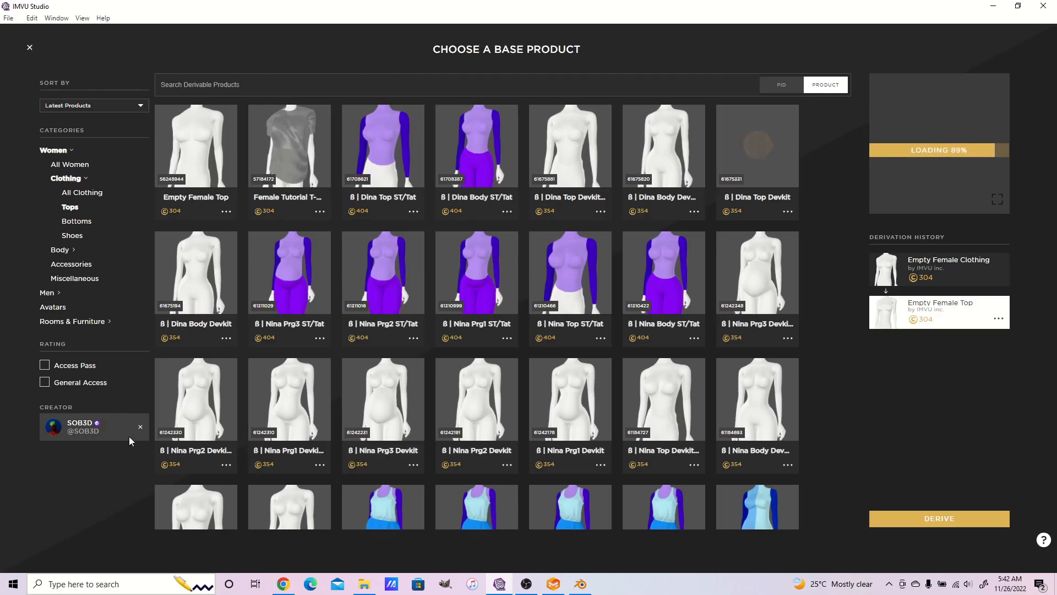
click(140, 428)
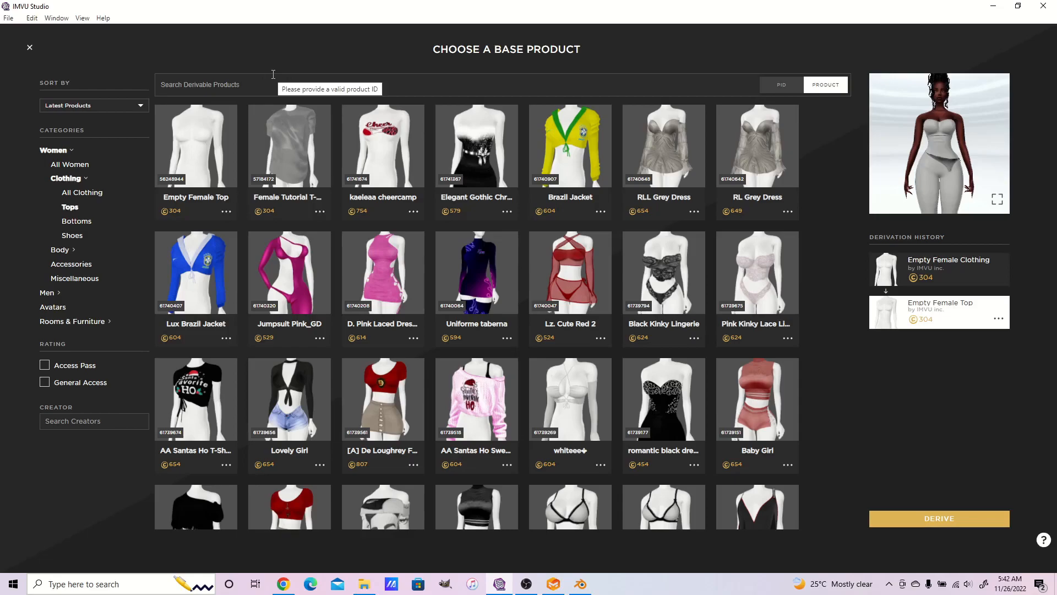
click(111, 420)
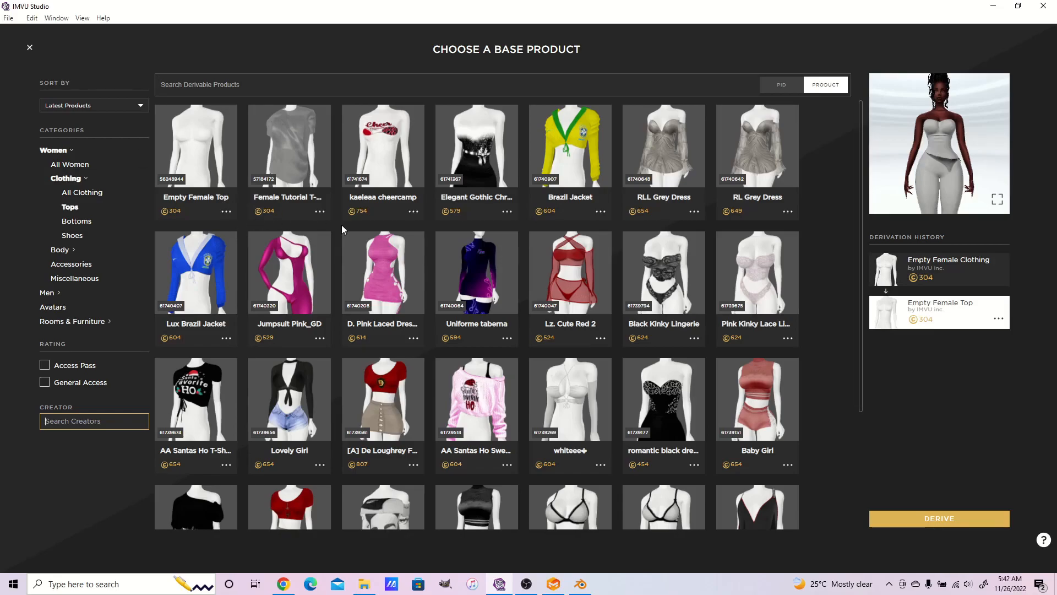
click(147, 416)
text(sob3d)
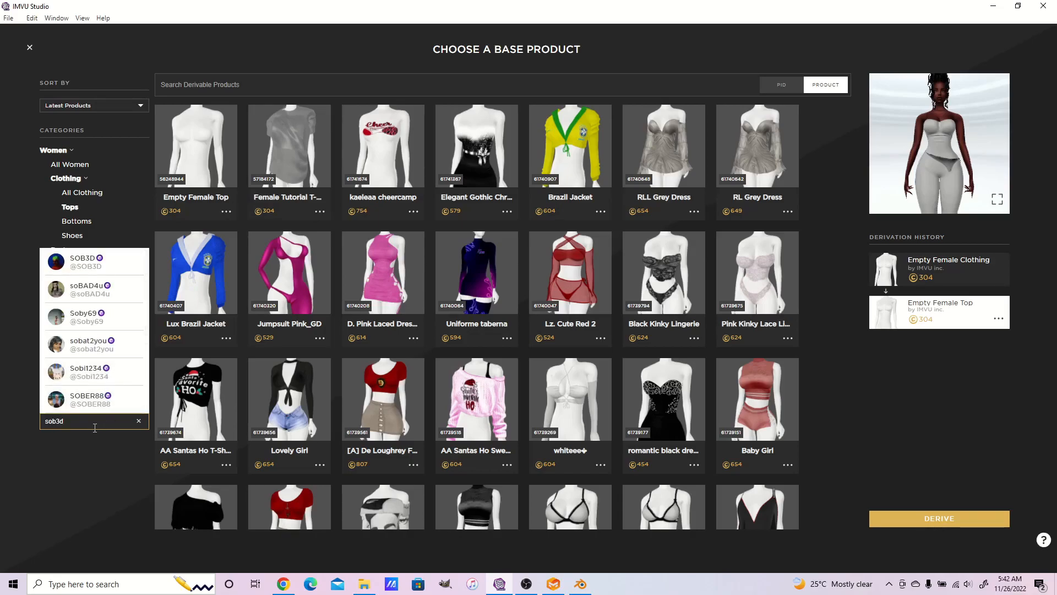
click(90, 266)
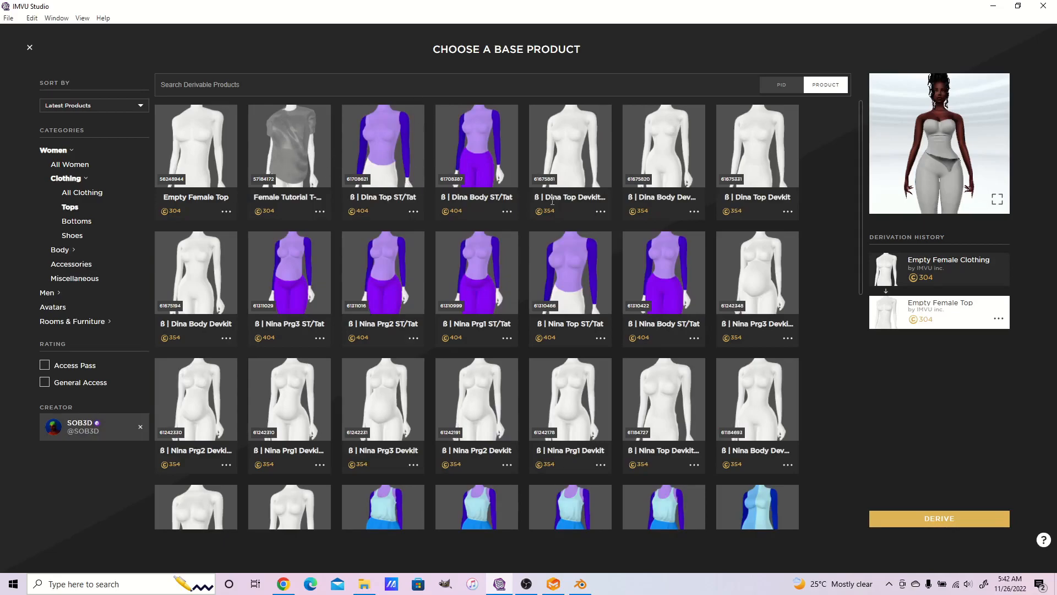
- Look through SOB3D's derivable products and search them for "nina"
scroll(636, 311, down, 6)
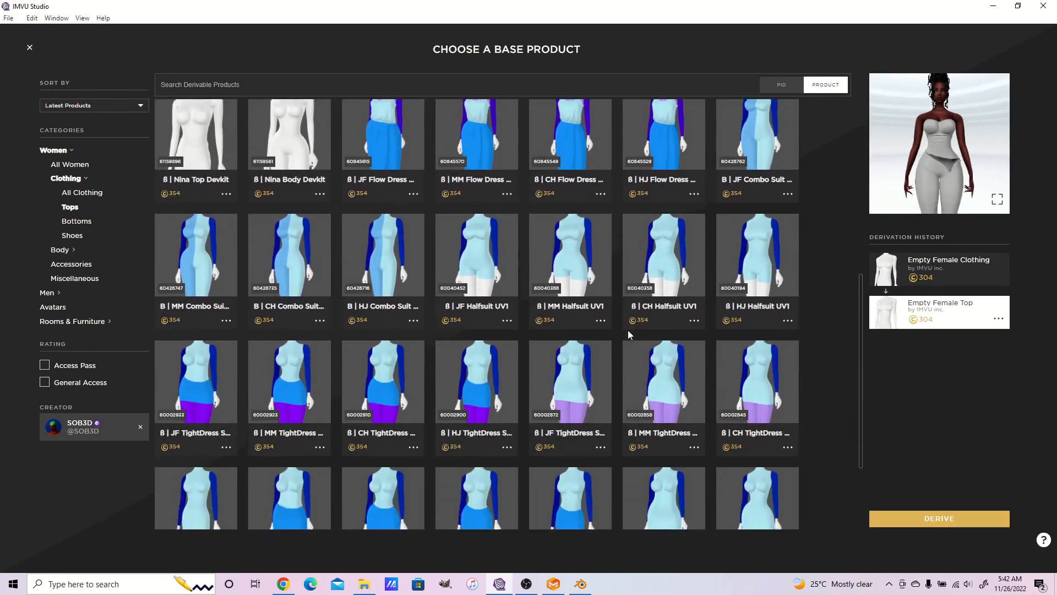
scroll(630, 334, up, 5)
scroll(471, 384, down, 2)
scroll(471, 384, up, 3)
click(441, 82)
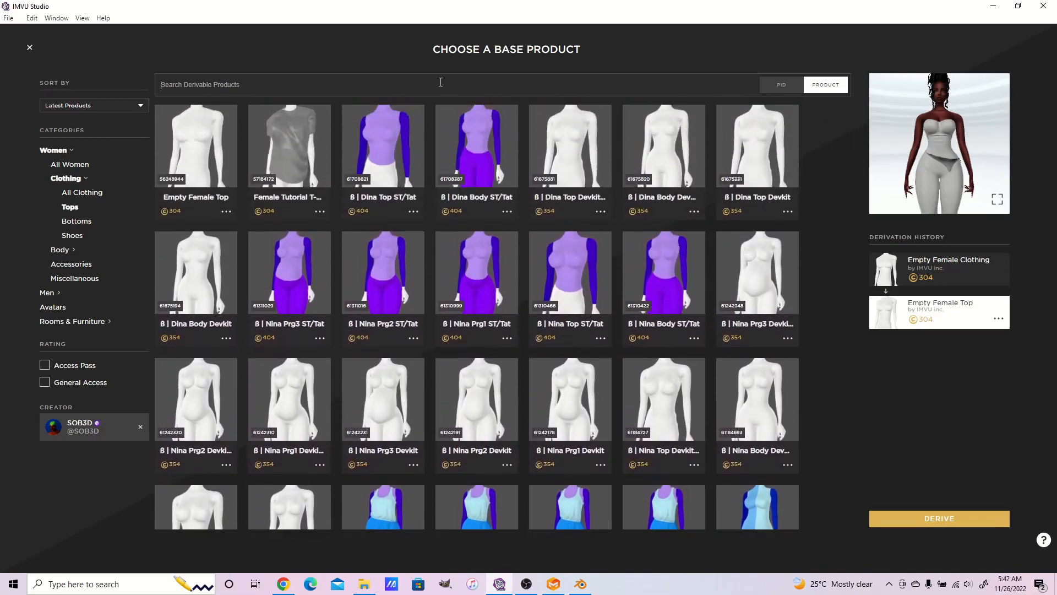
text(nina)
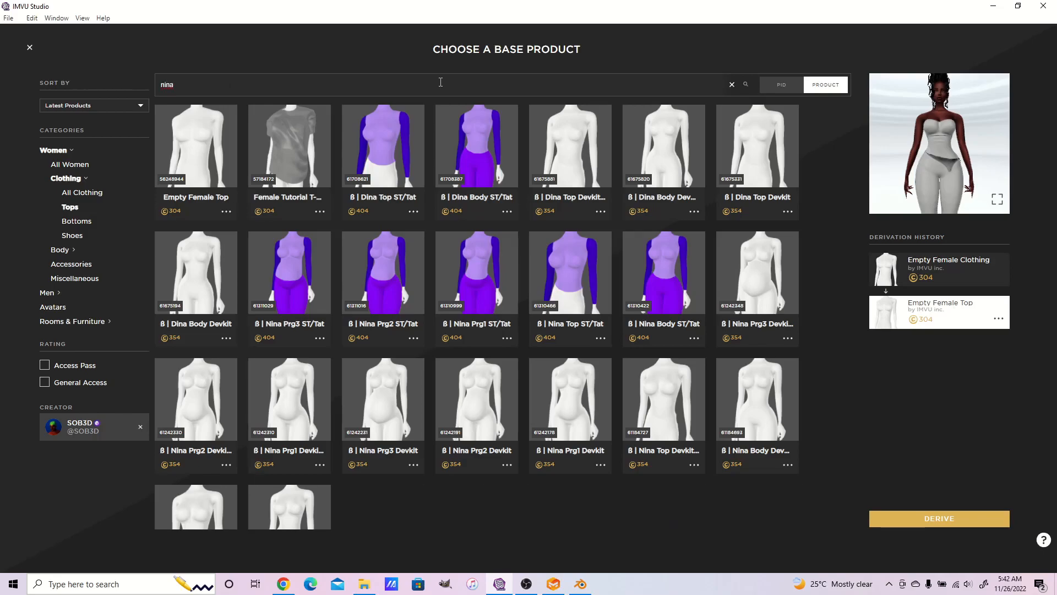
- Derive a new product from the Dina Body Devkit base, using the regular version instead of the AP one
scroll(501, 221, down, 1)
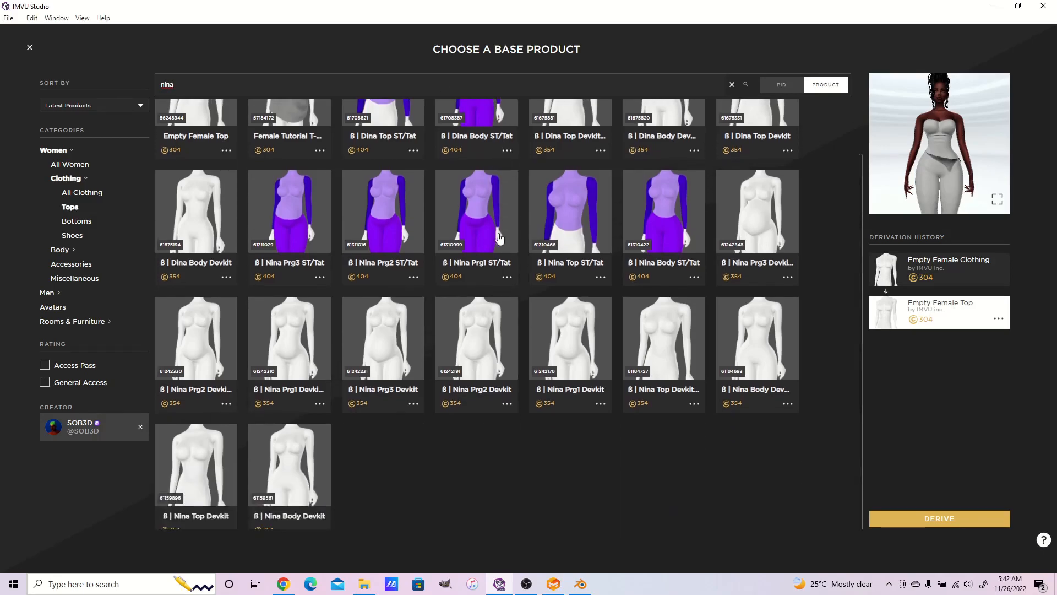
scroll(500, 237, up, 1)
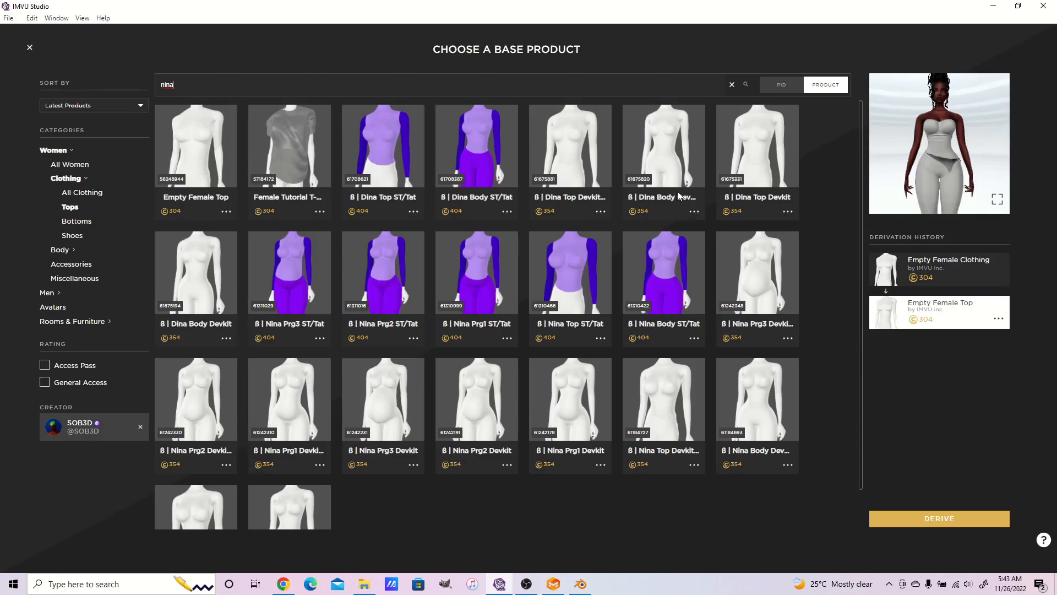
click(681, 174)
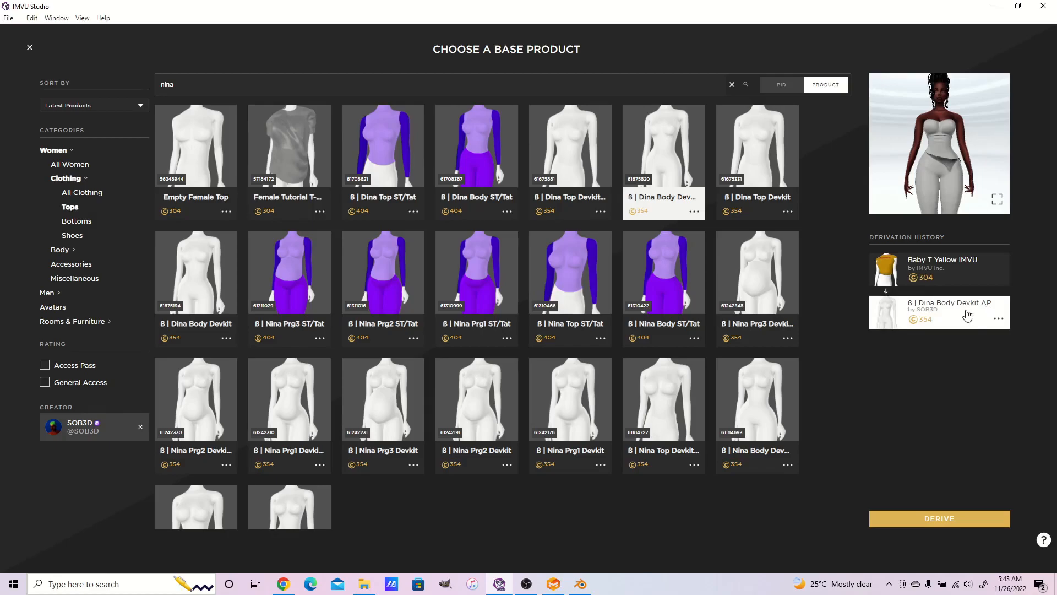
click(218, 298)
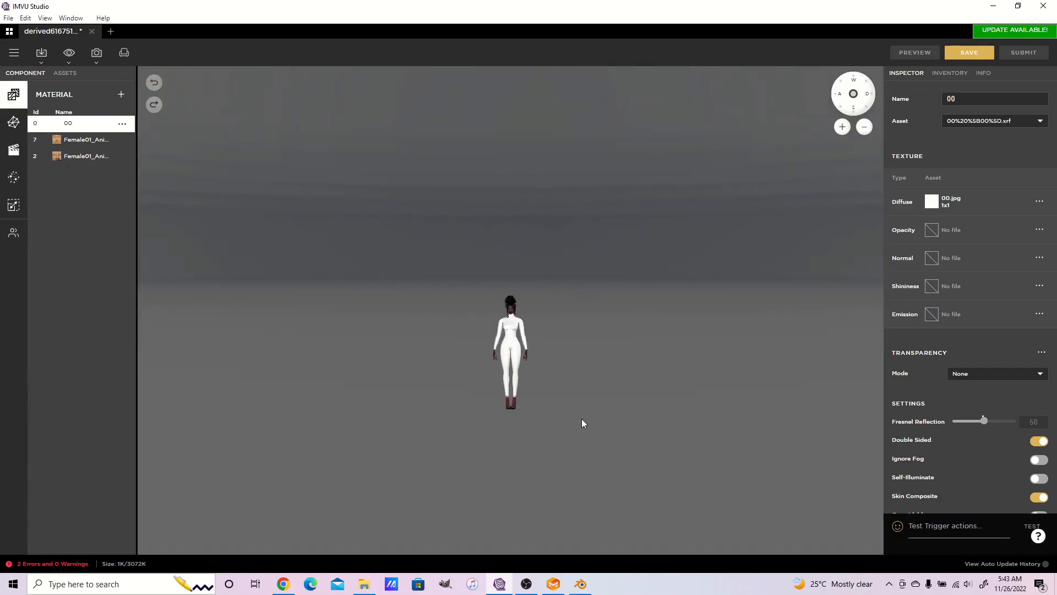
- Frame the full avatar, start an FBX import, and browse to the SOB3D Nina Devkits V1.1 folder
scroll(586, 412, up, 5)
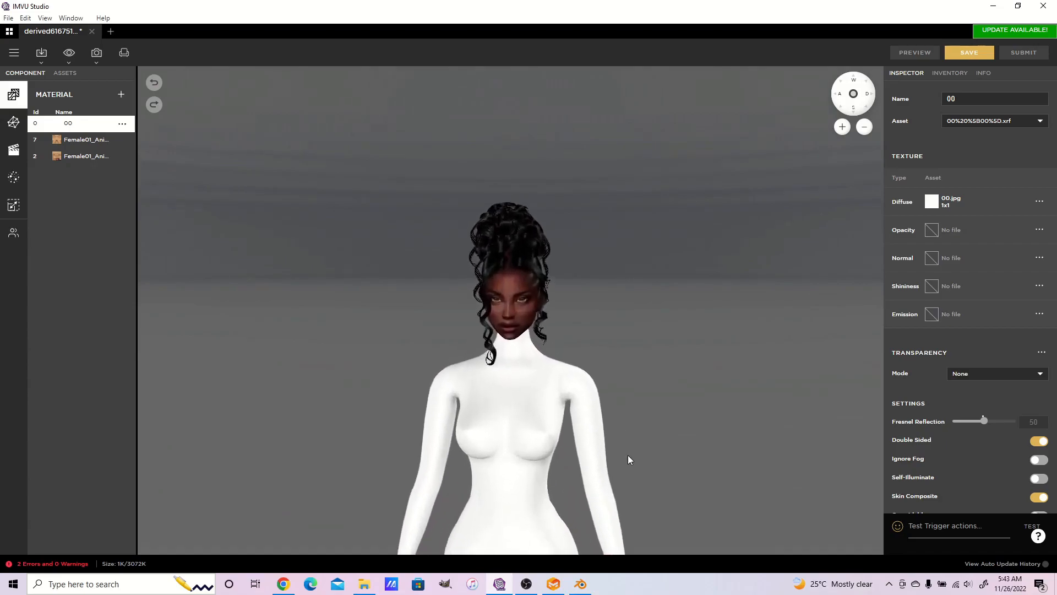
scroll(627, 410, down, 4)
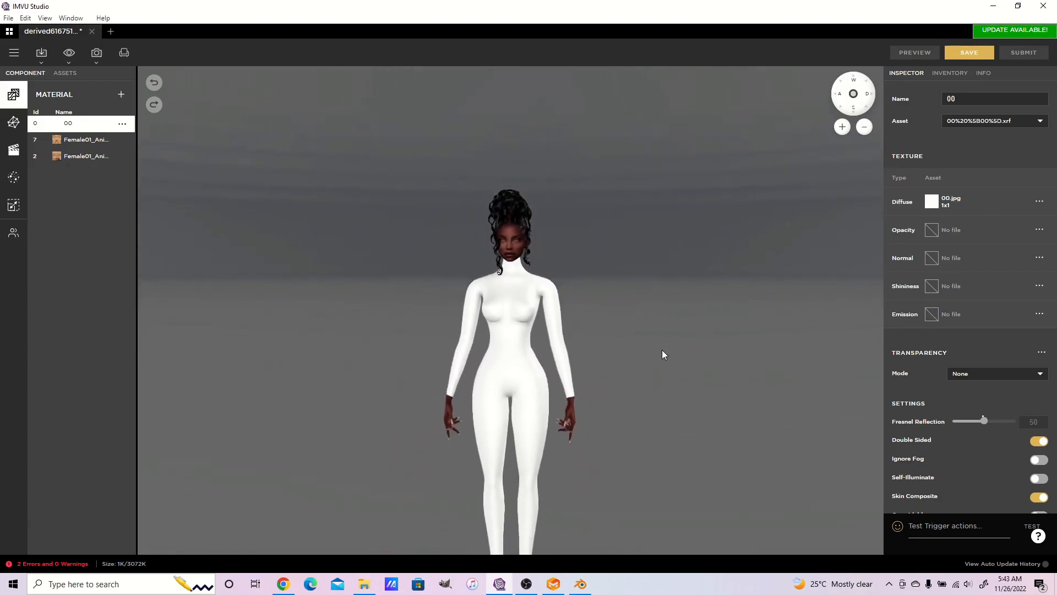
scroll(663, 350, up, 2)
right_drag(698, 364, 673, 354)
scroll(682, 349, down, 4)
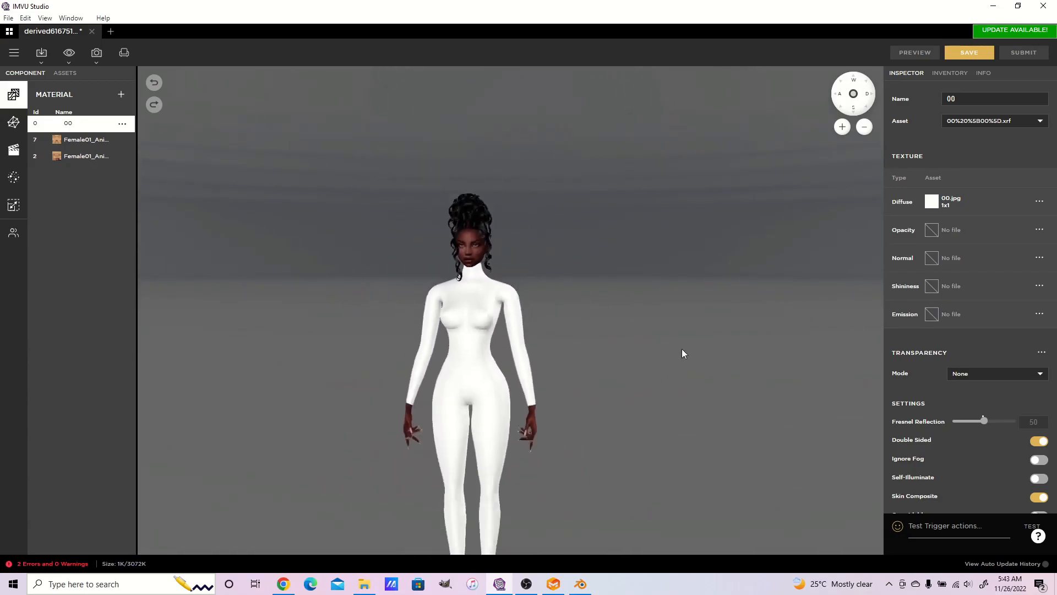
drag(688, 368, 595, 415)
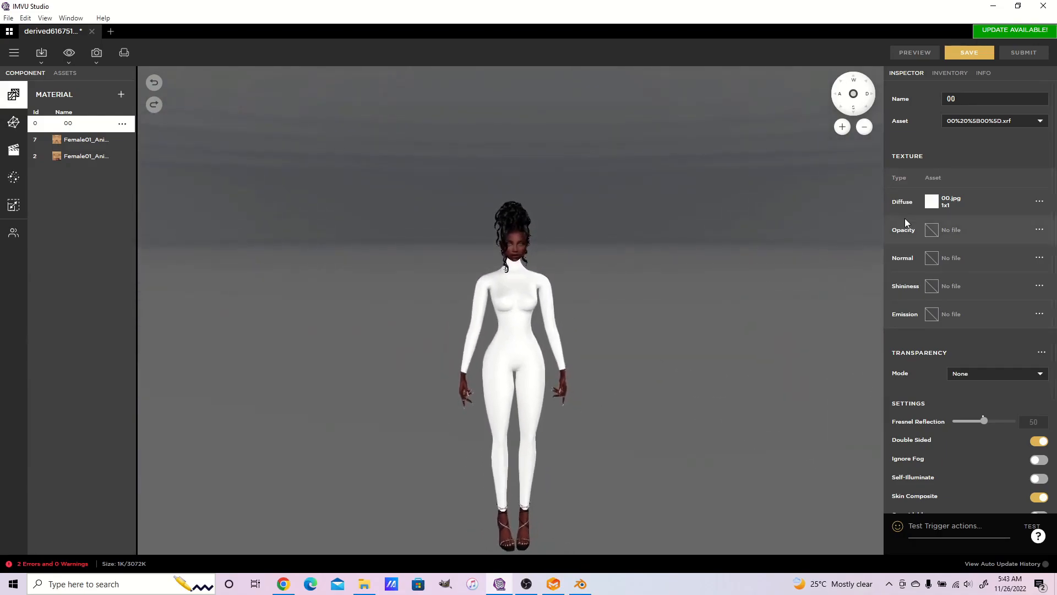
click(41, 54)
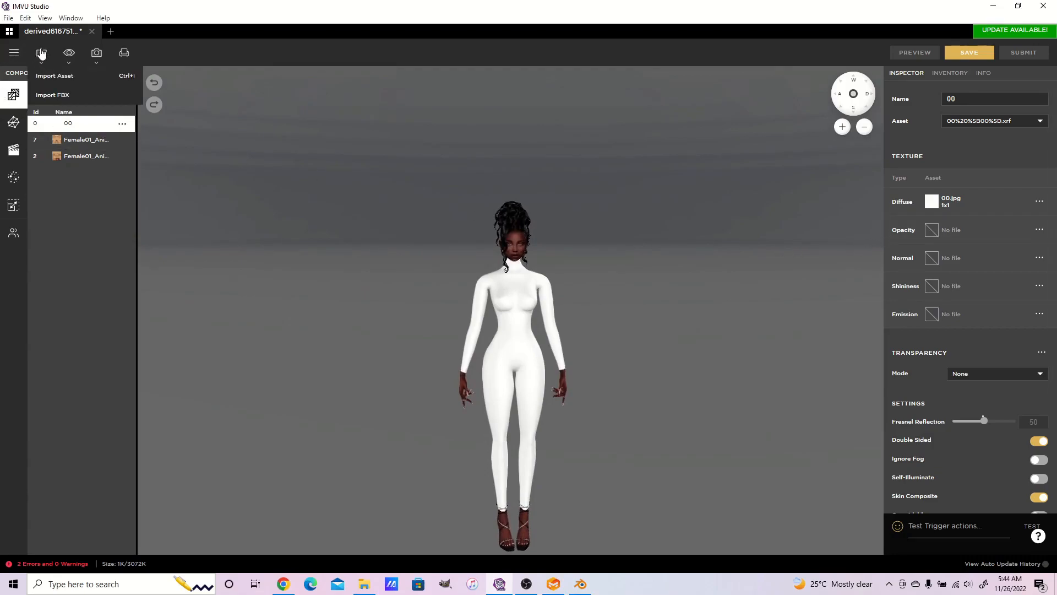
click(70, 100)
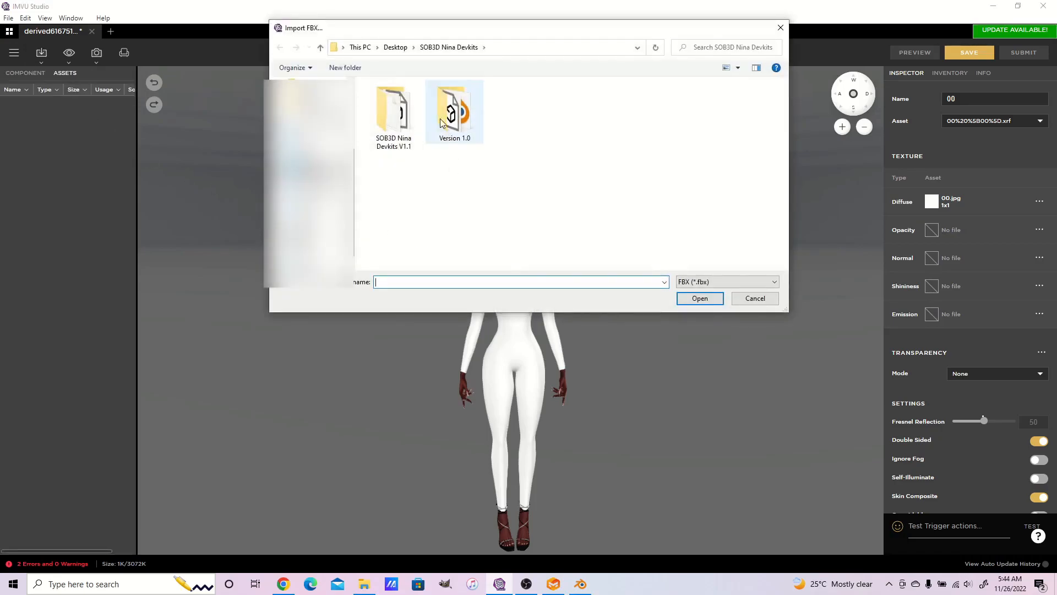
double_click(404, 130)
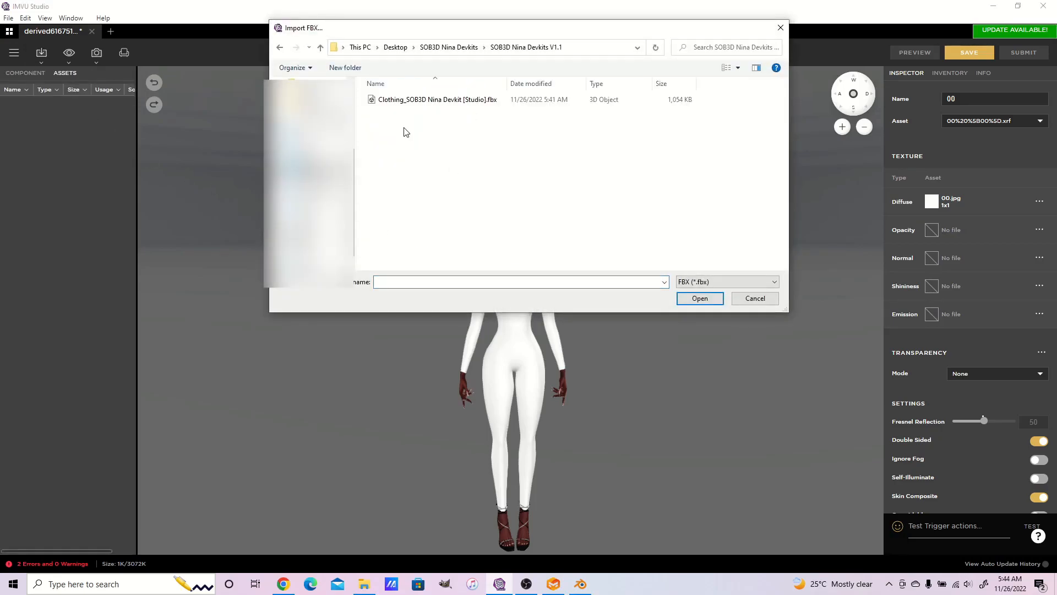
- Rename the clothing FBX in the devkit folder to "Dina test dress export" and open it for import
click(440, 102)
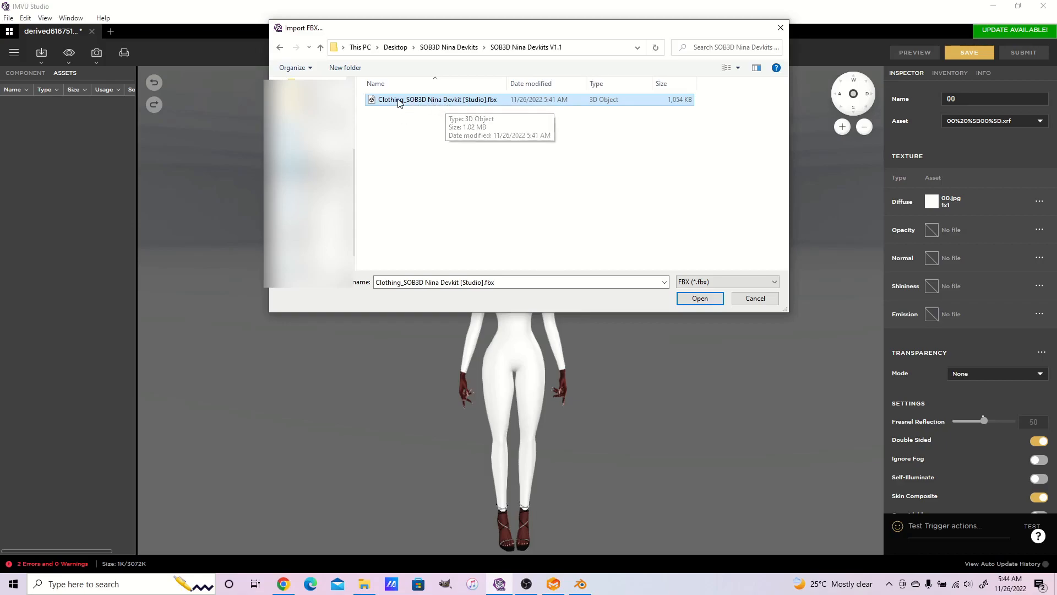
click(461, 99)
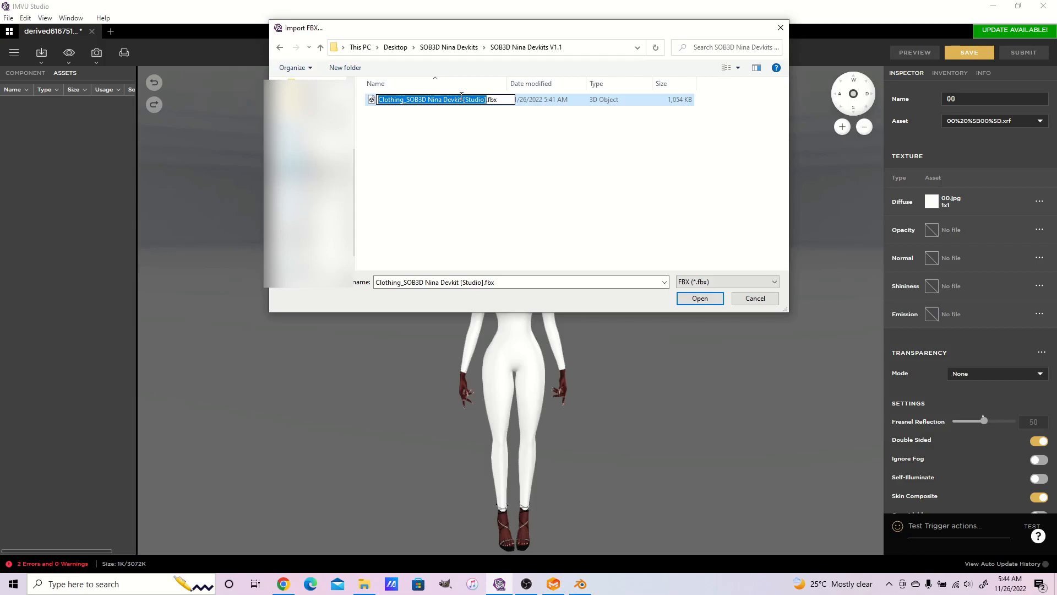
text(Dina te)
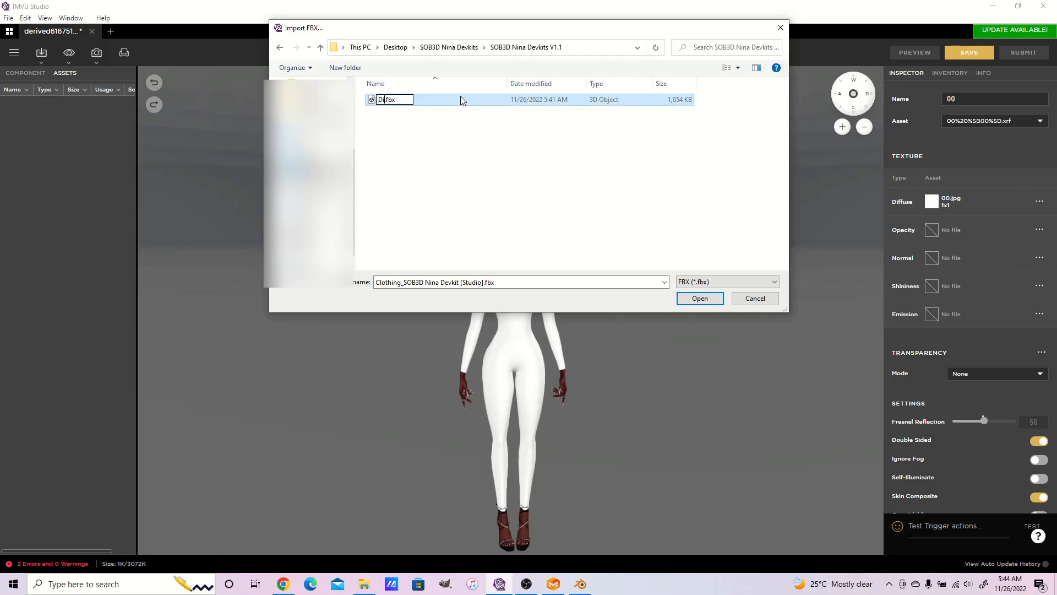
text(st dress )
text(export)
key(Return)
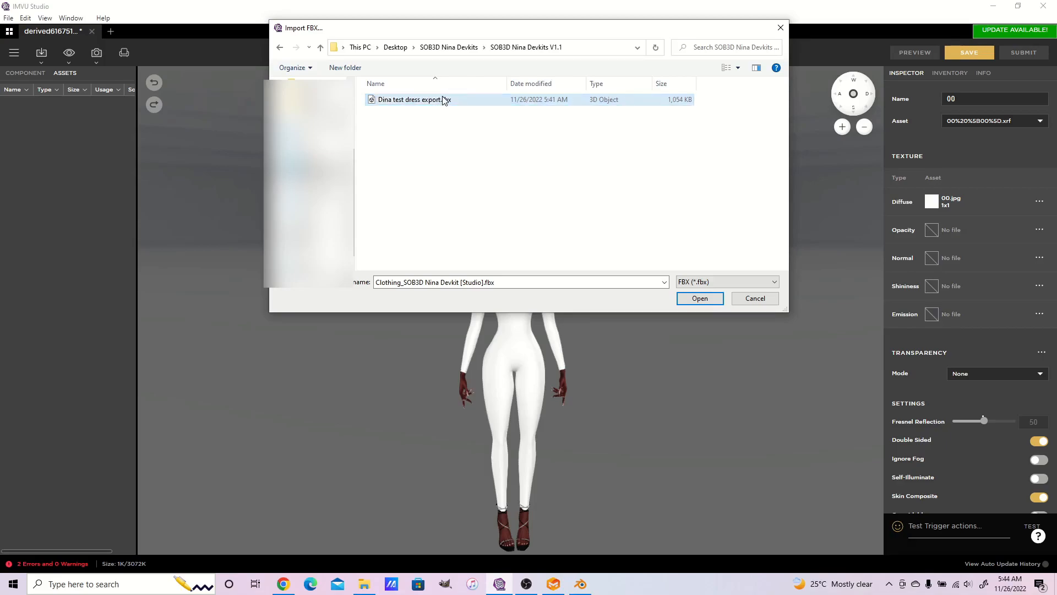
double_click(444, 101)
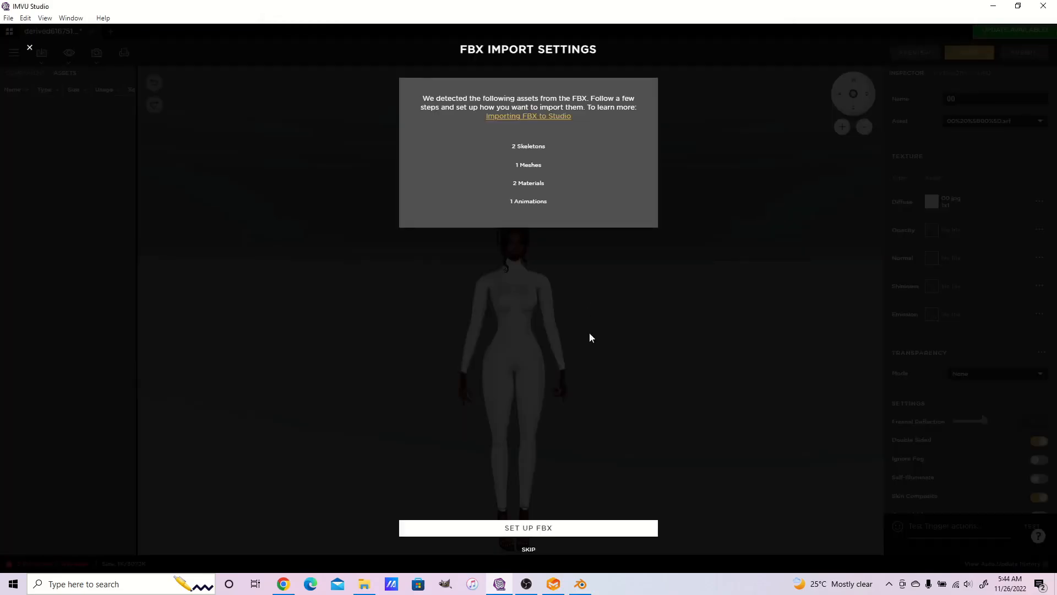
- Set up the FBX import with the Dina_test_dress mesh assigned to mesh ID [5] abdomen and hips
click(582, 528)
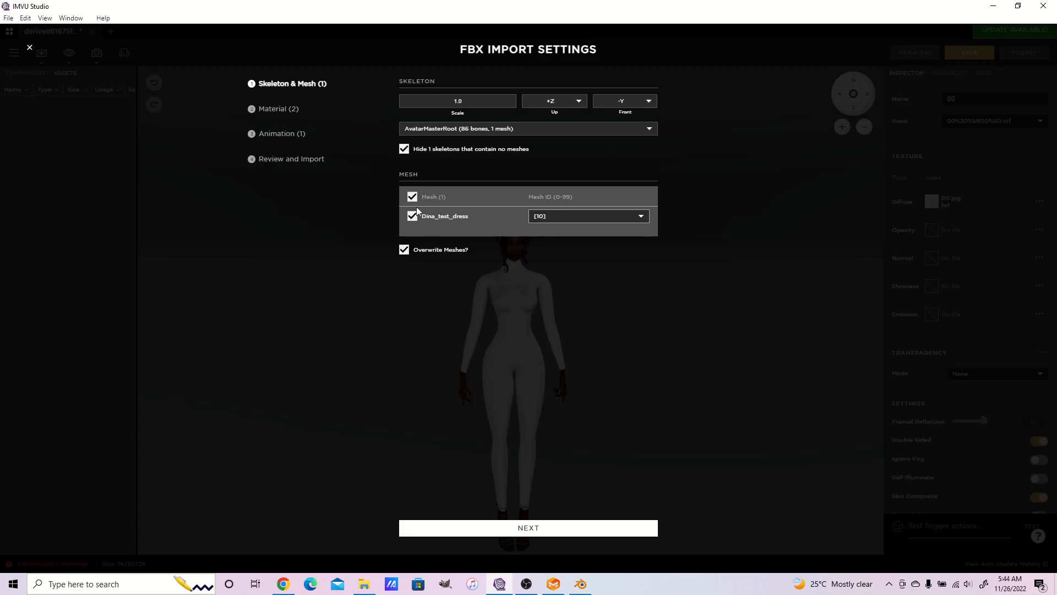
click(592, 217)
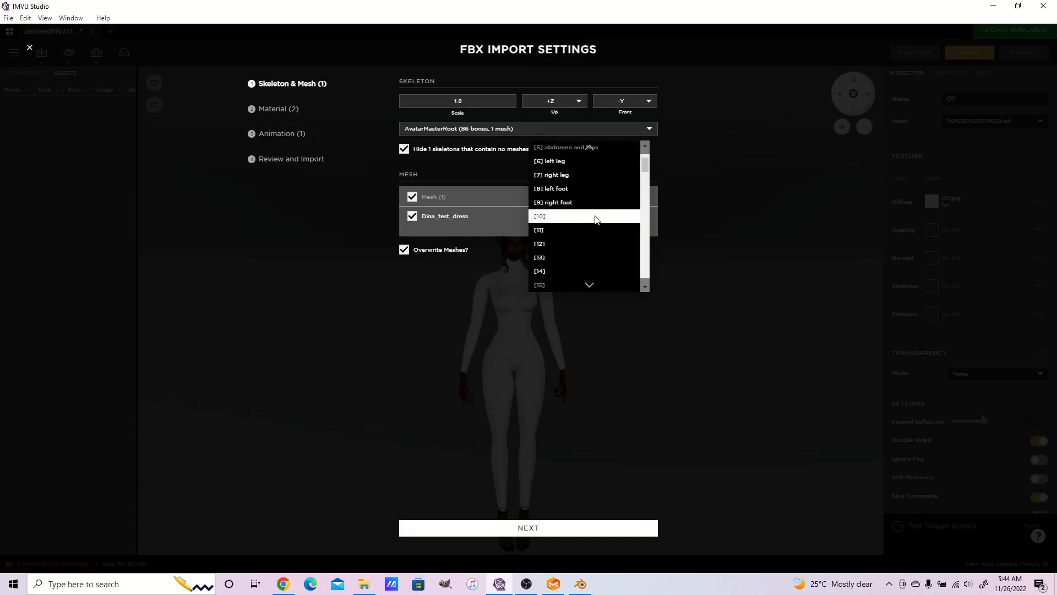
scroll(595, 217, up, 3)
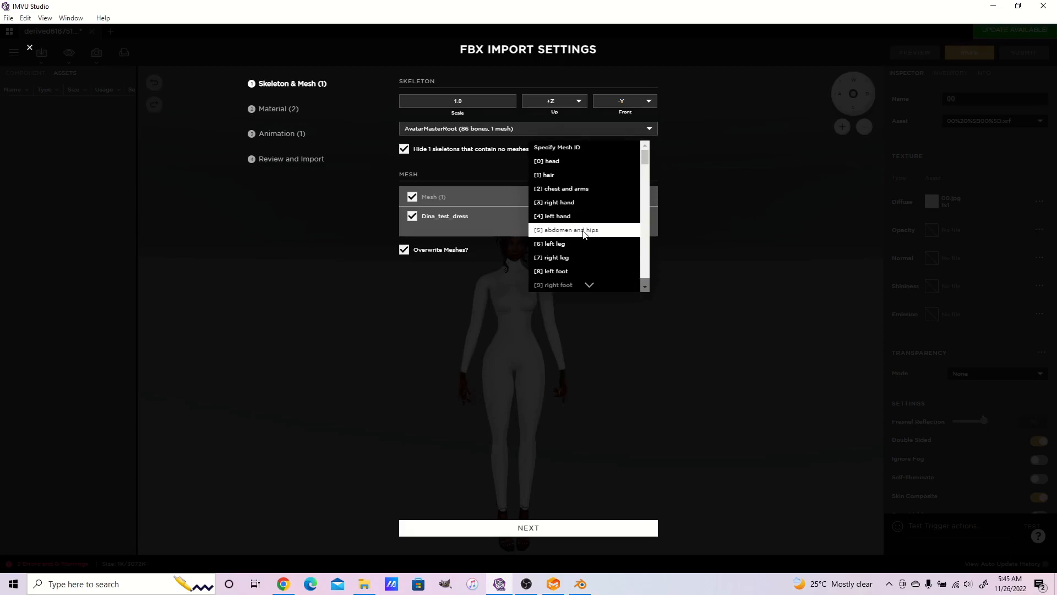
click(585, 230)
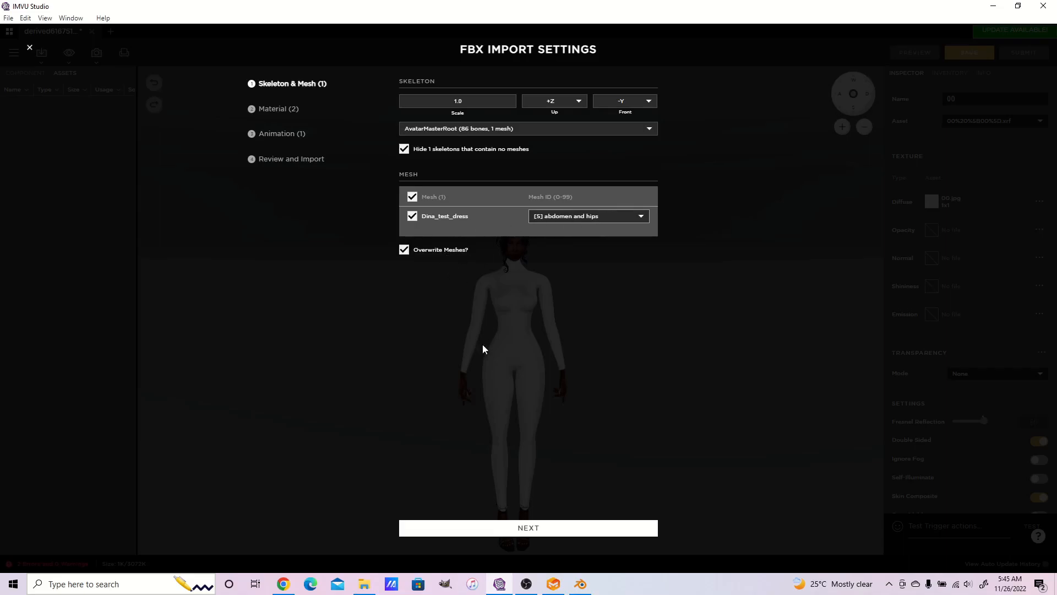
click(539, 529)
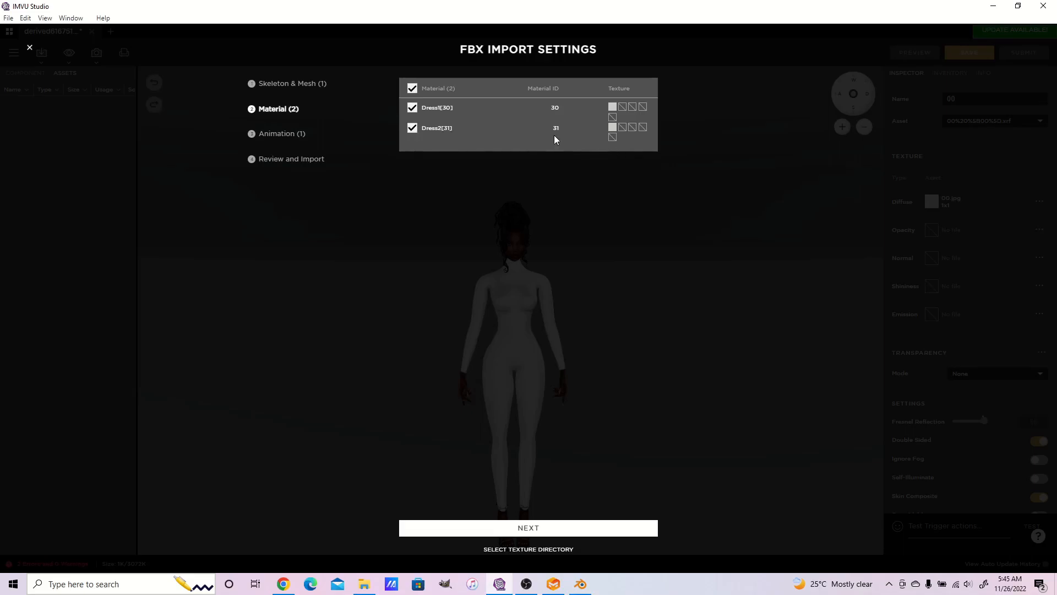
- Keep both dress materials, exclude the armature animation from the FBX, and import the assets
click(545, 529)
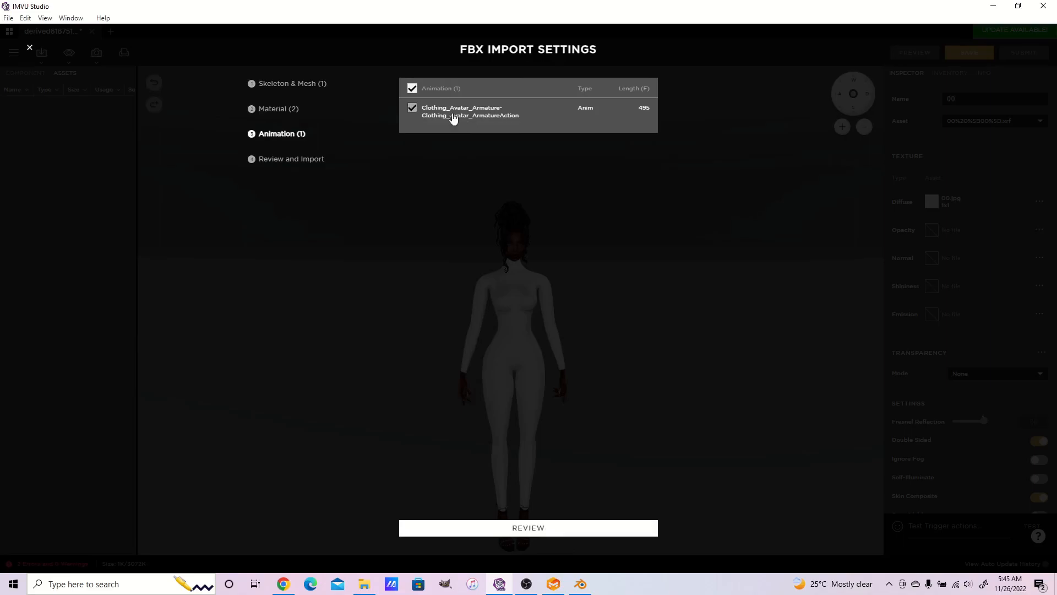
click(423, 110)
click(321, 163)
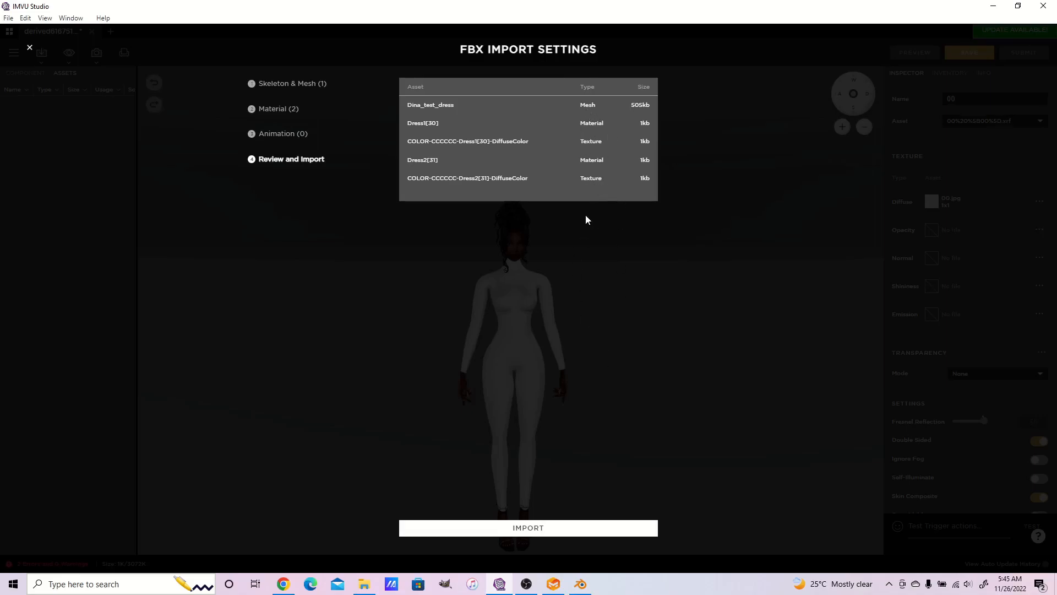
click(589, 529)
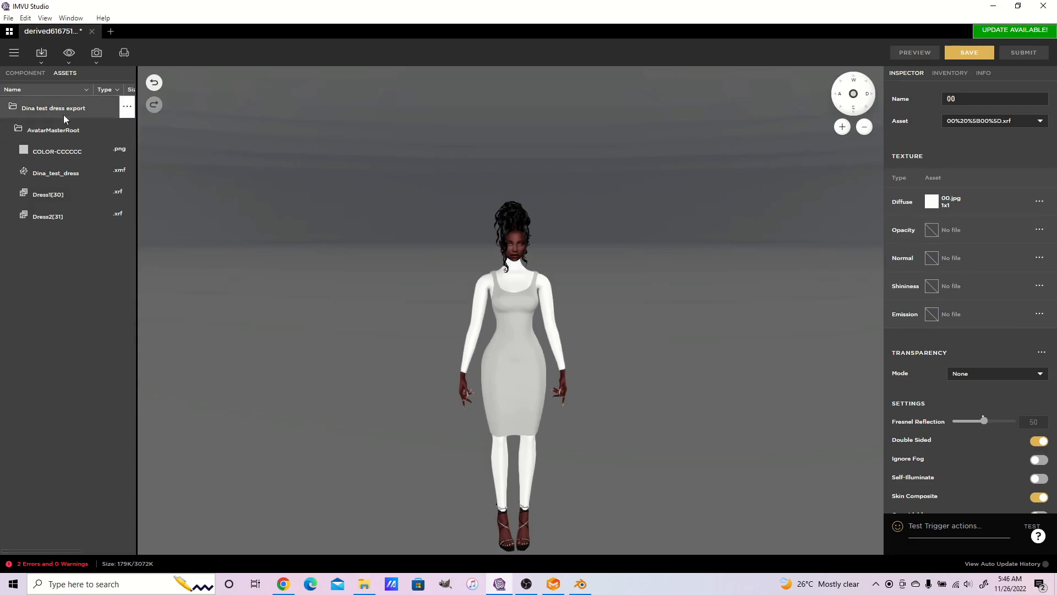
- Apply MCG.jpg as the opacity texture of material 00 and preview the product
click(25, 73)
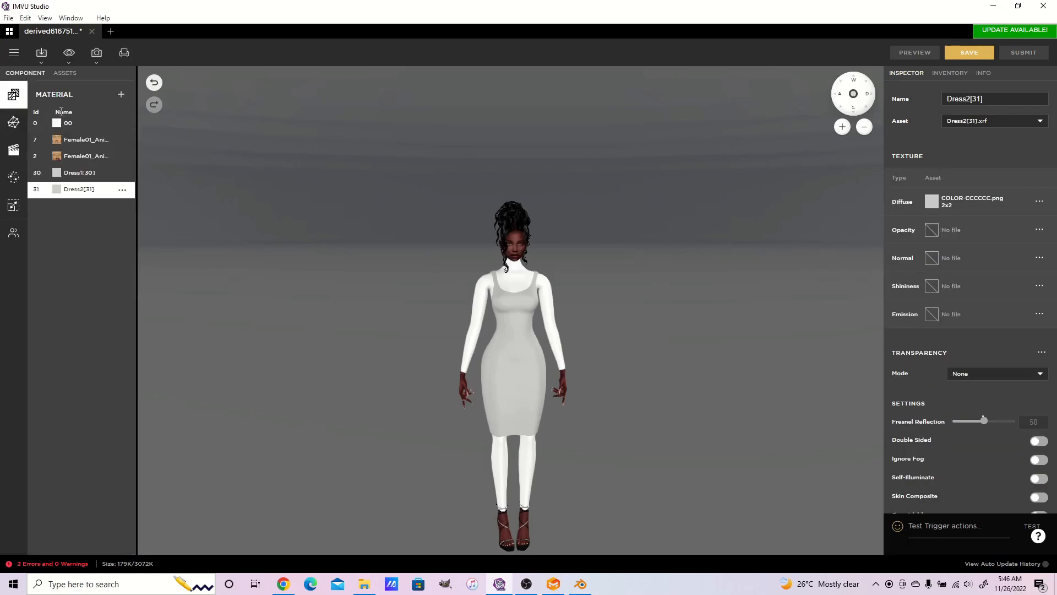
click(66, 123)
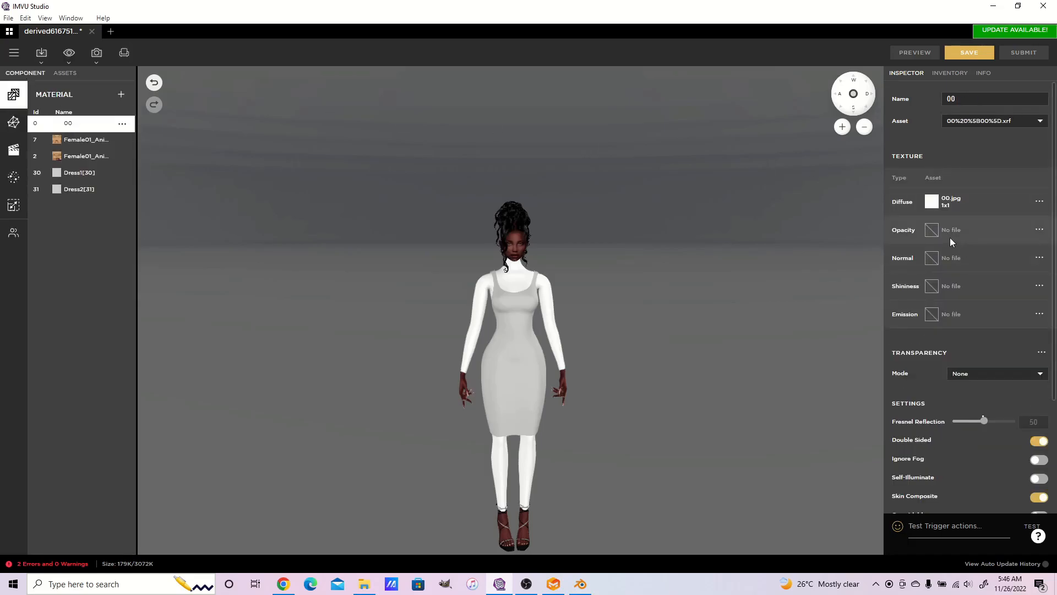
click(938, 234)
click(803, 301)
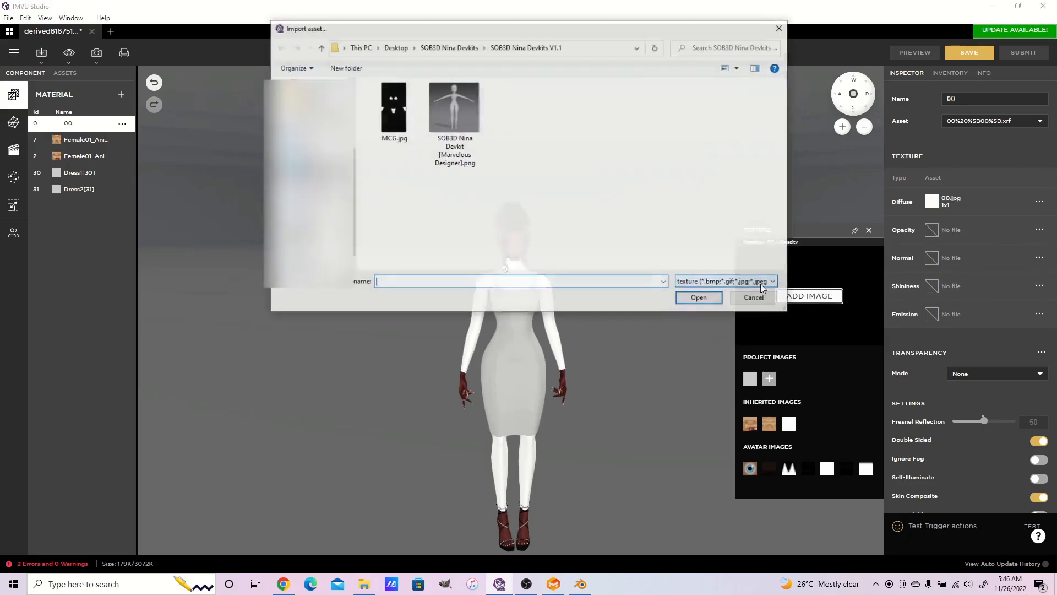
double_click(392, 149)
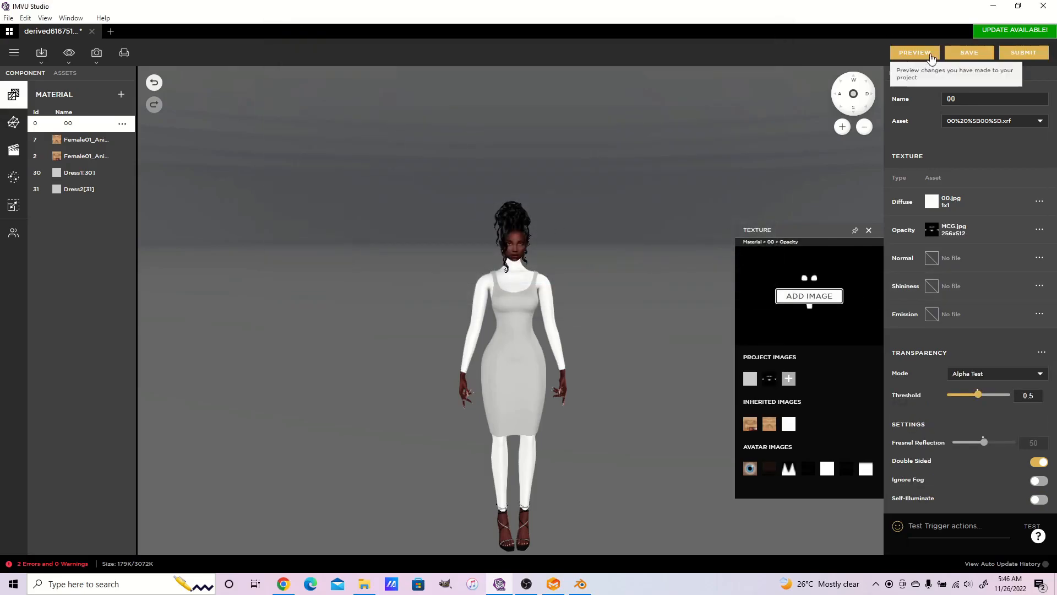
click(915, 53)
click(869, 231)
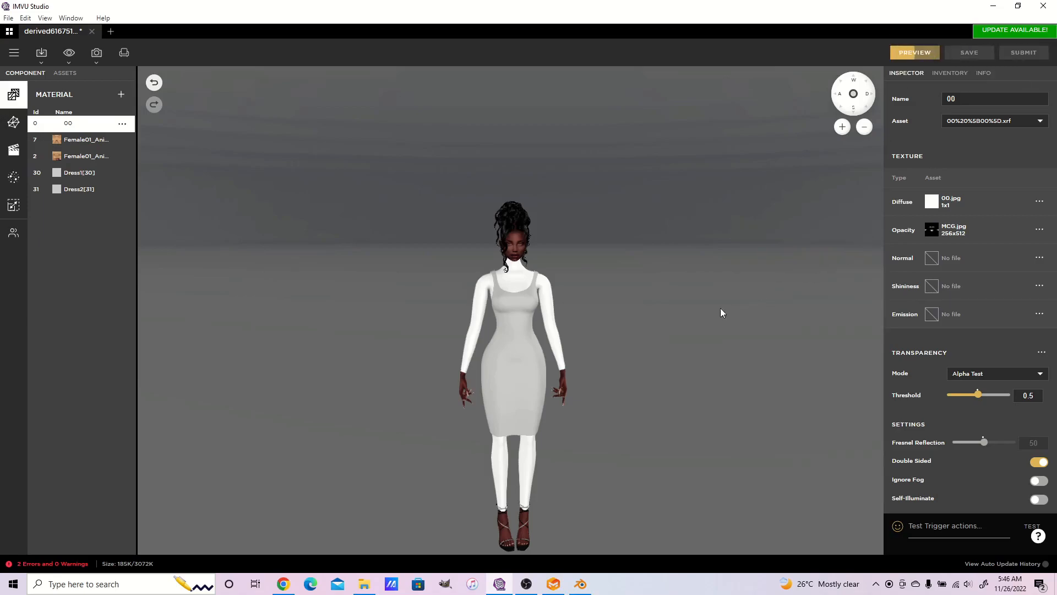
- Make the Dress1[30] and Dress2[31] materials double sided and preview the changes
click(79, 172)
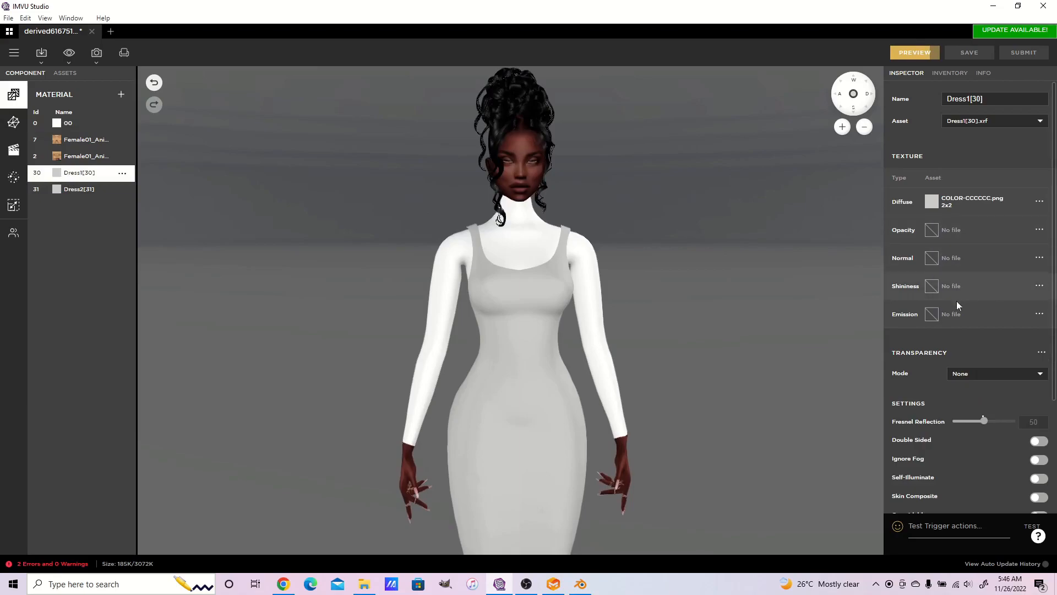
scroll(969, 333, down, 3)
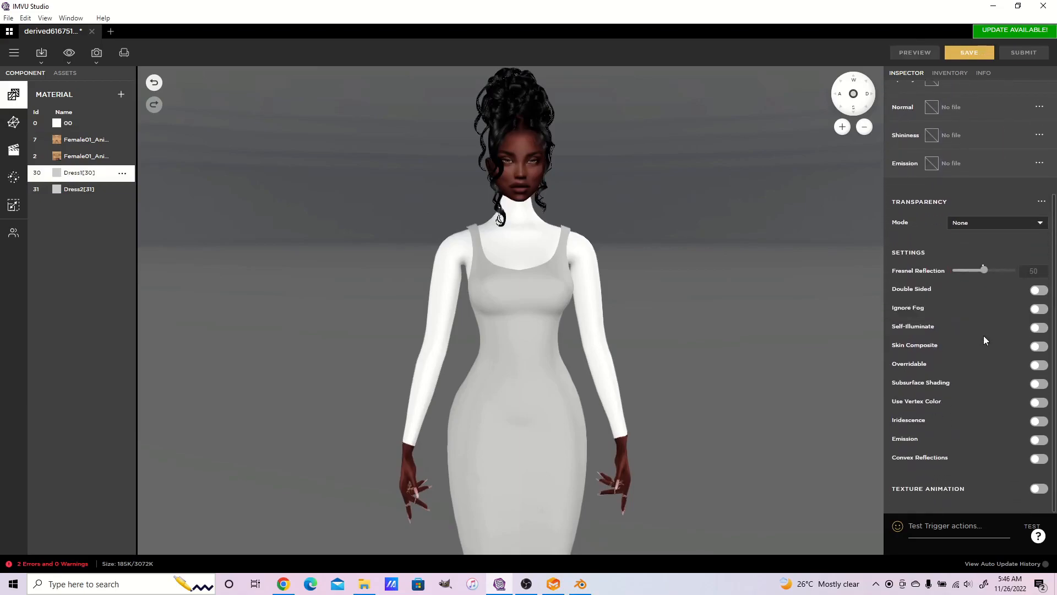
click(1039, 290)
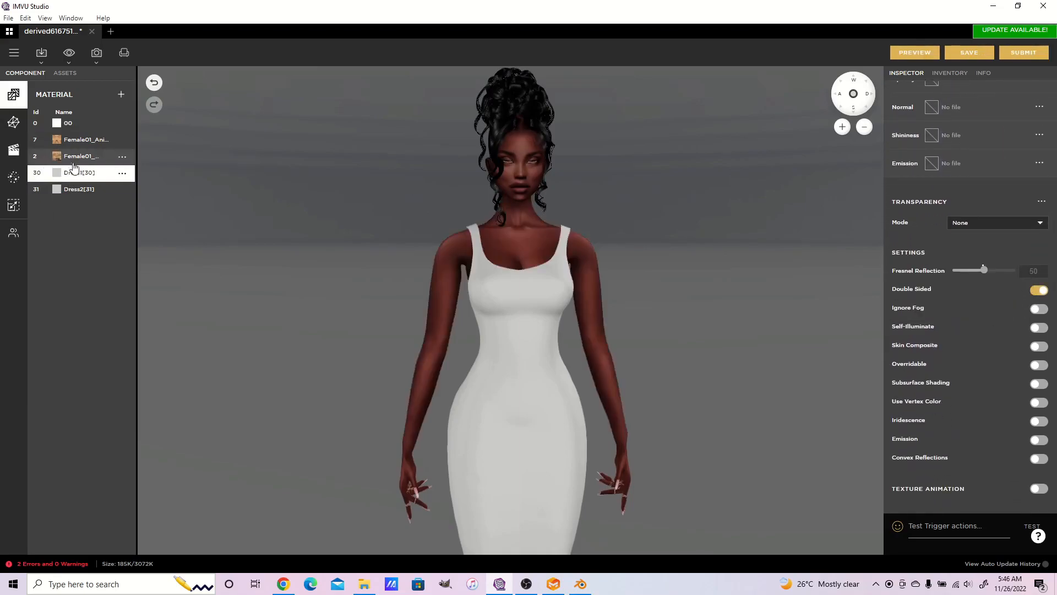
click(79, 190)
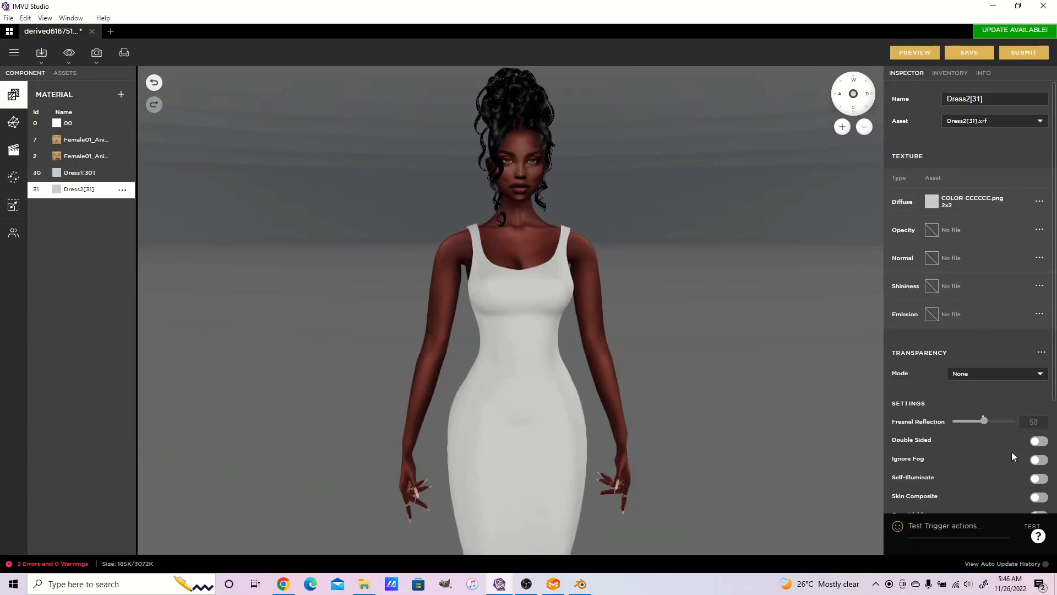
click(1040, 441)
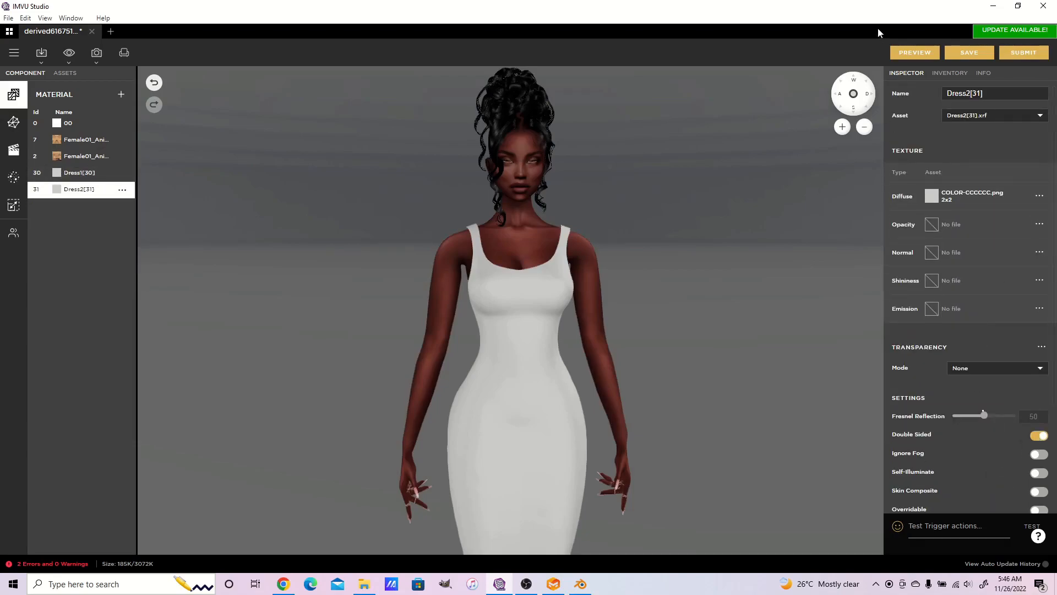
click(915, 52)
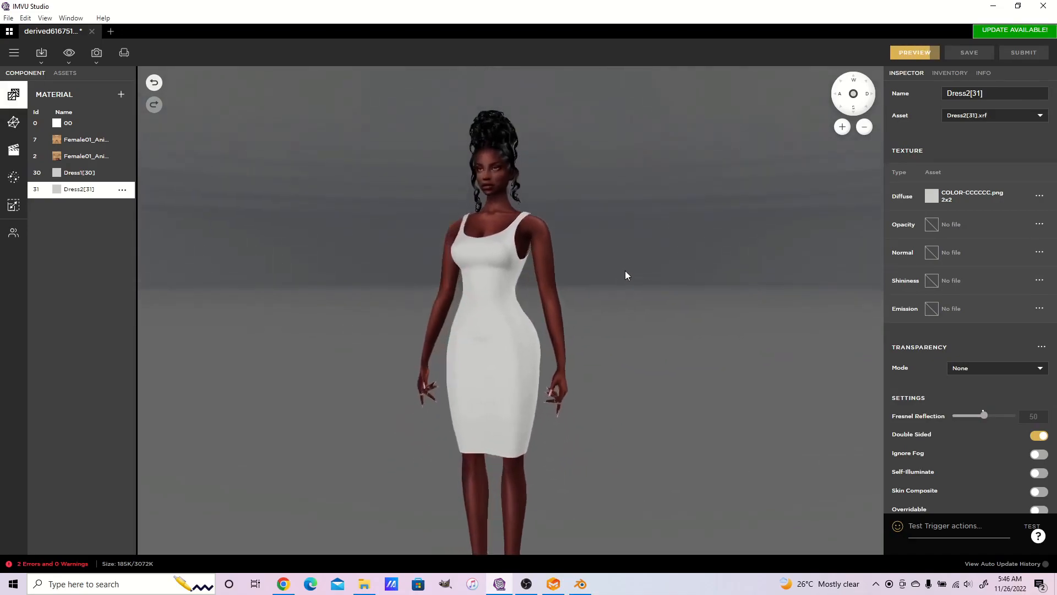
- Examine the fit of the imported dress on the avatar from several angles and distances
drag(679, 299, 663, 362)
scroll(633, 336, up, 5)
scroll(712, 378, down, 5)
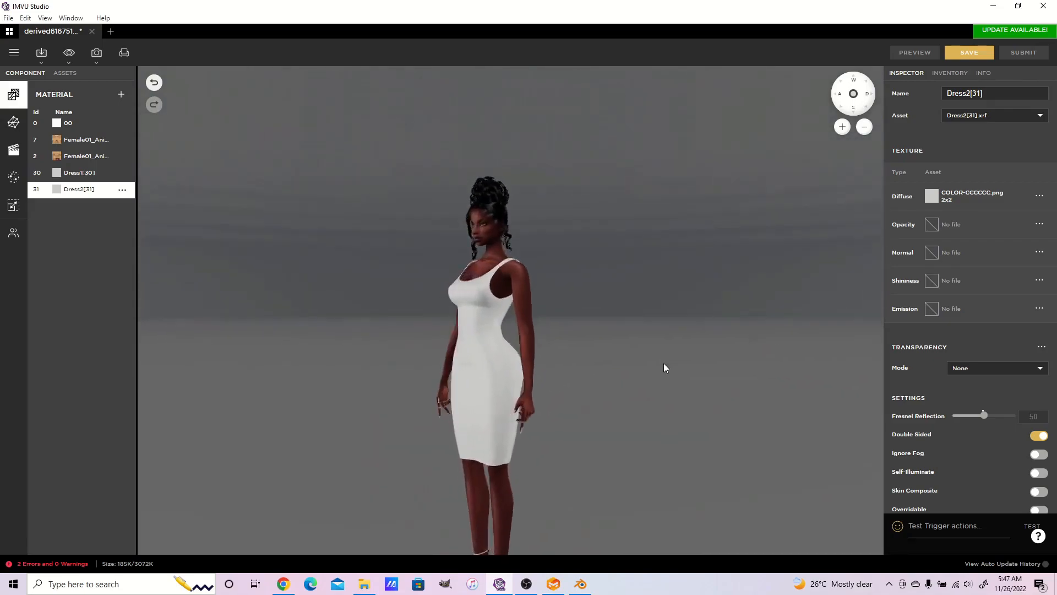
mouse_move(408, 353)
mouse_down()
mouse_move(447, 356)
mouse_move(396, 355)
mouse_up()
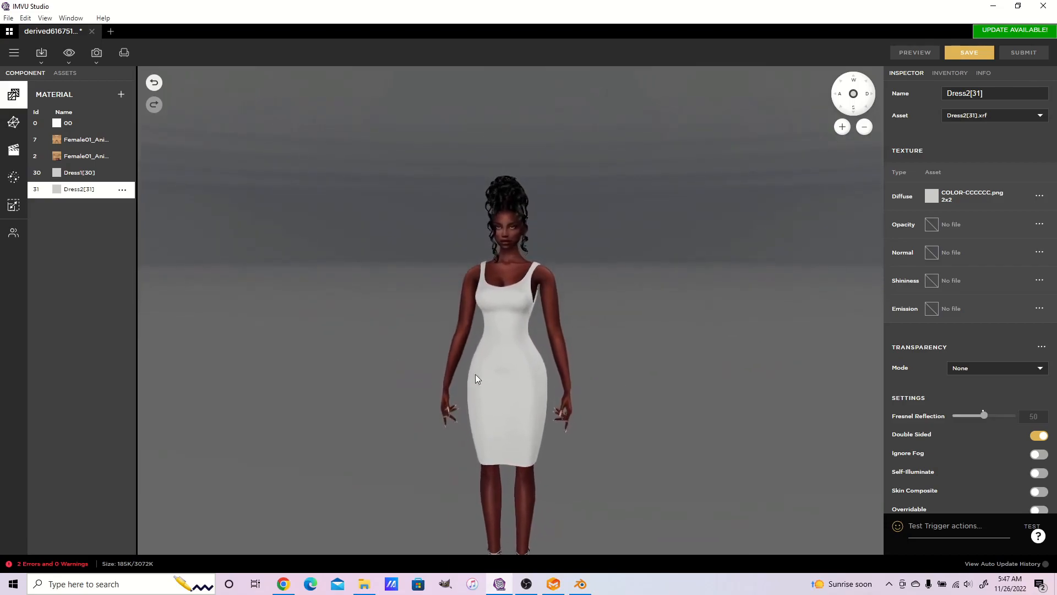
scroll(641, 368, up, 2)
mouse_move(642, 369)
mouse_down()
mouse_move(632, 368)
mouse_move(663, 368)
mouse_up()
scroll(661, 364, up, 3)
scroll(705, 363, down, 3)
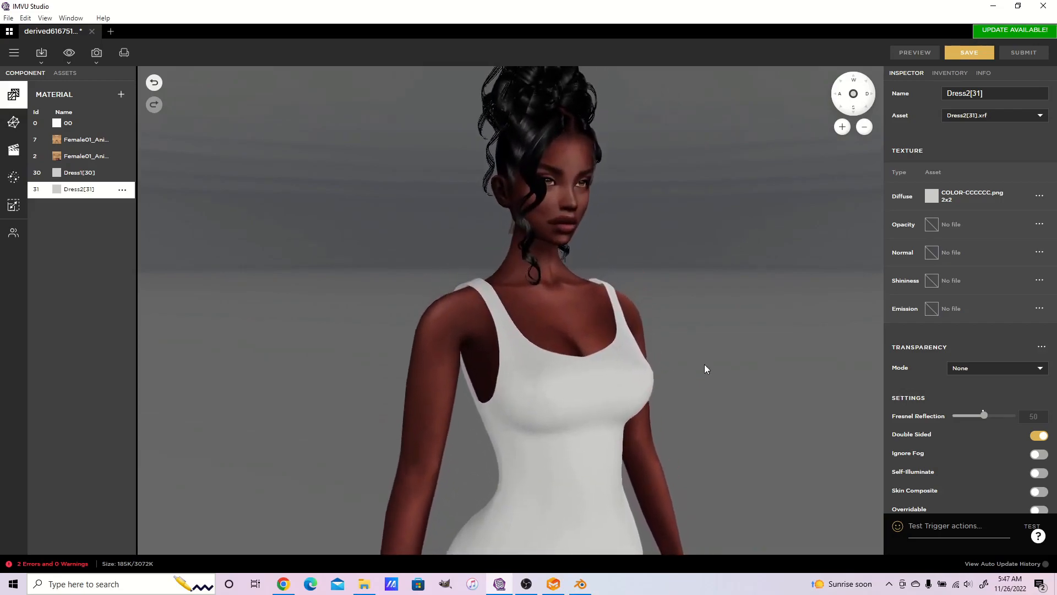
scroll(688, 380, down, 3)
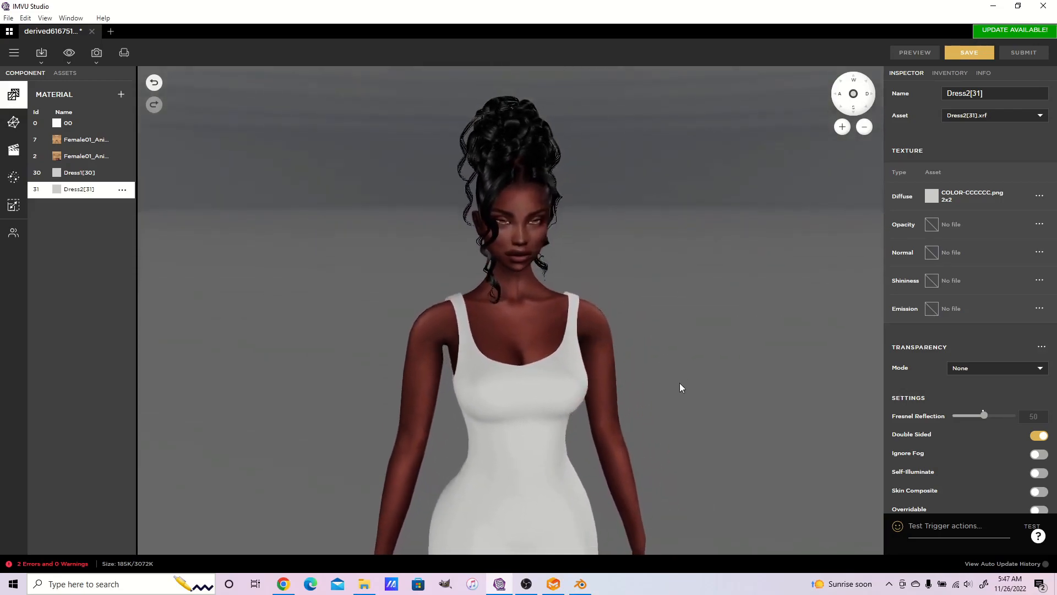
scroll(681, 374, down, 2)
right_drag(682, 376, 689, 301)
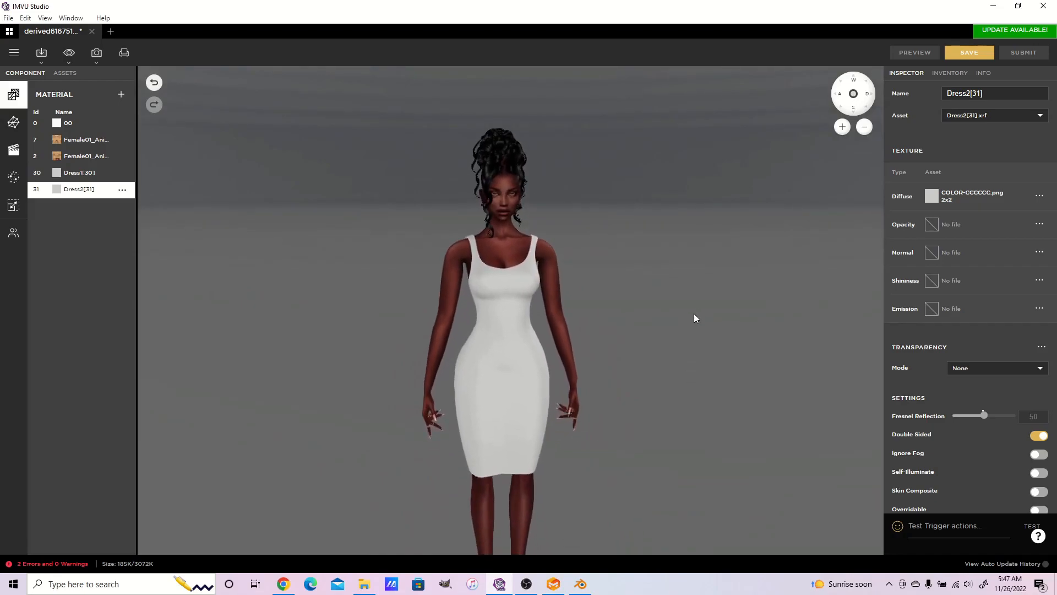